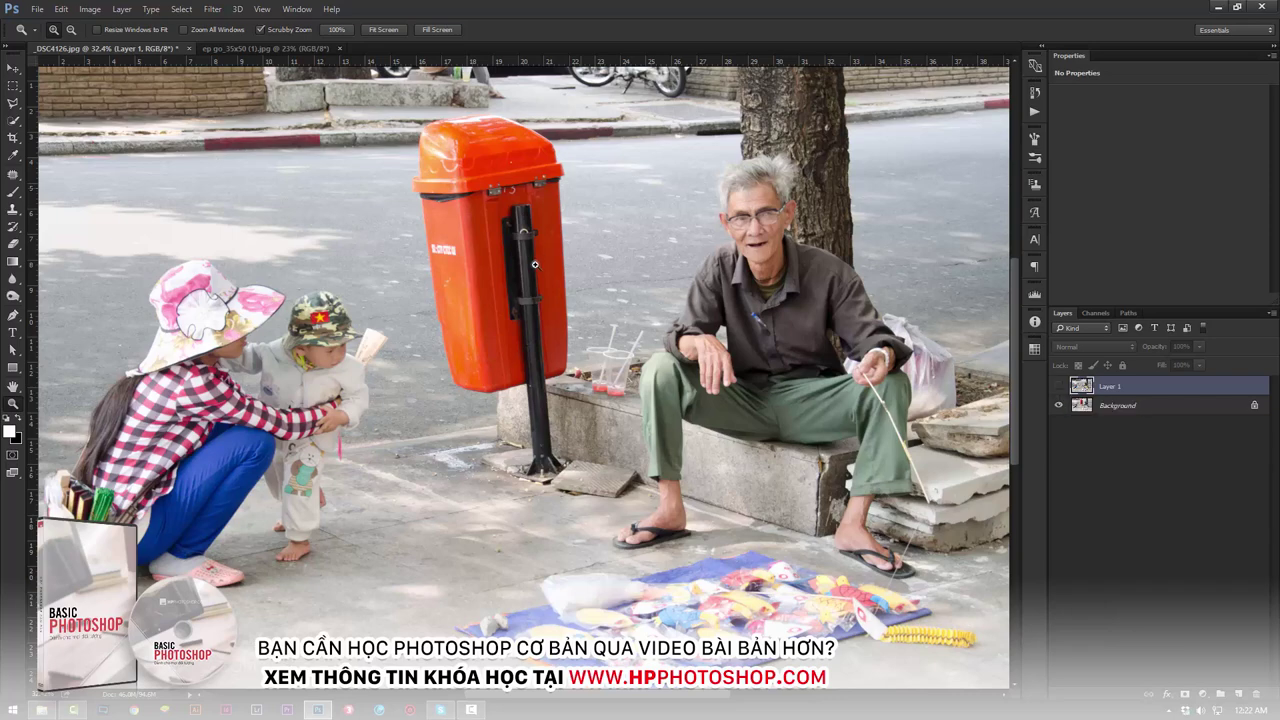
left_click(1059, 388)
left_click(1059, 388)
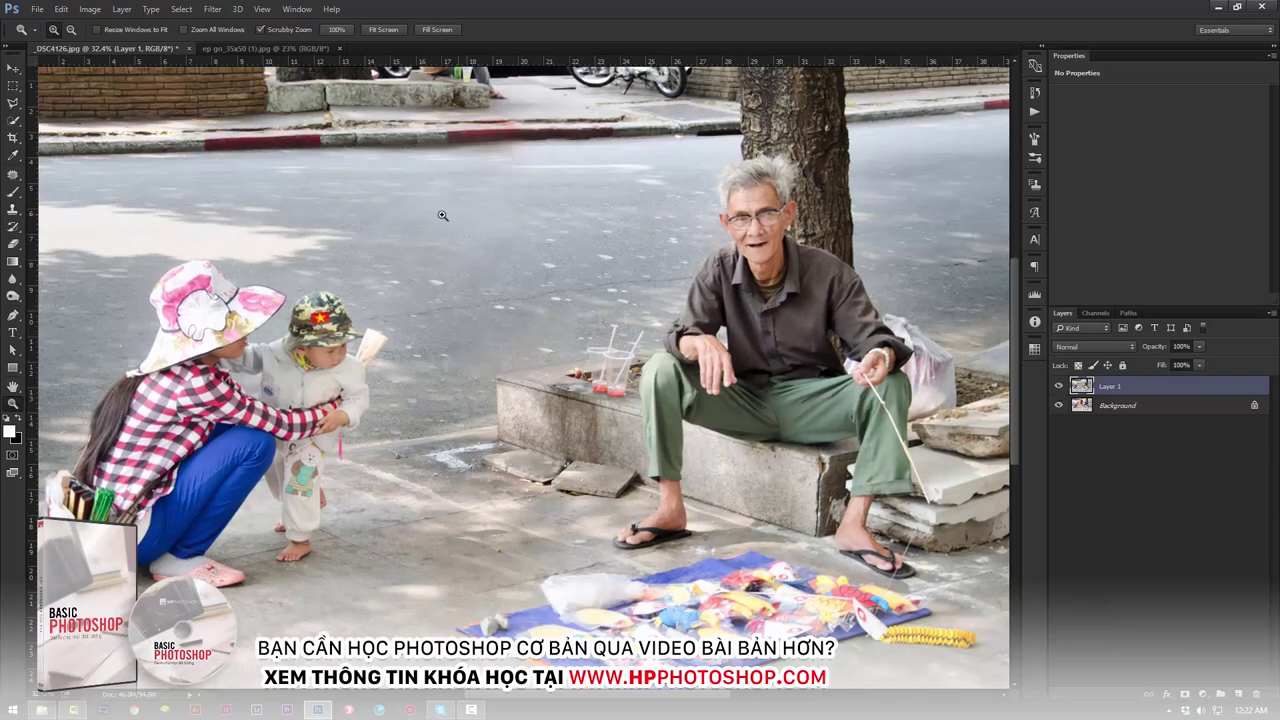
left_click(1058, 387)
left_click(1059, 388)
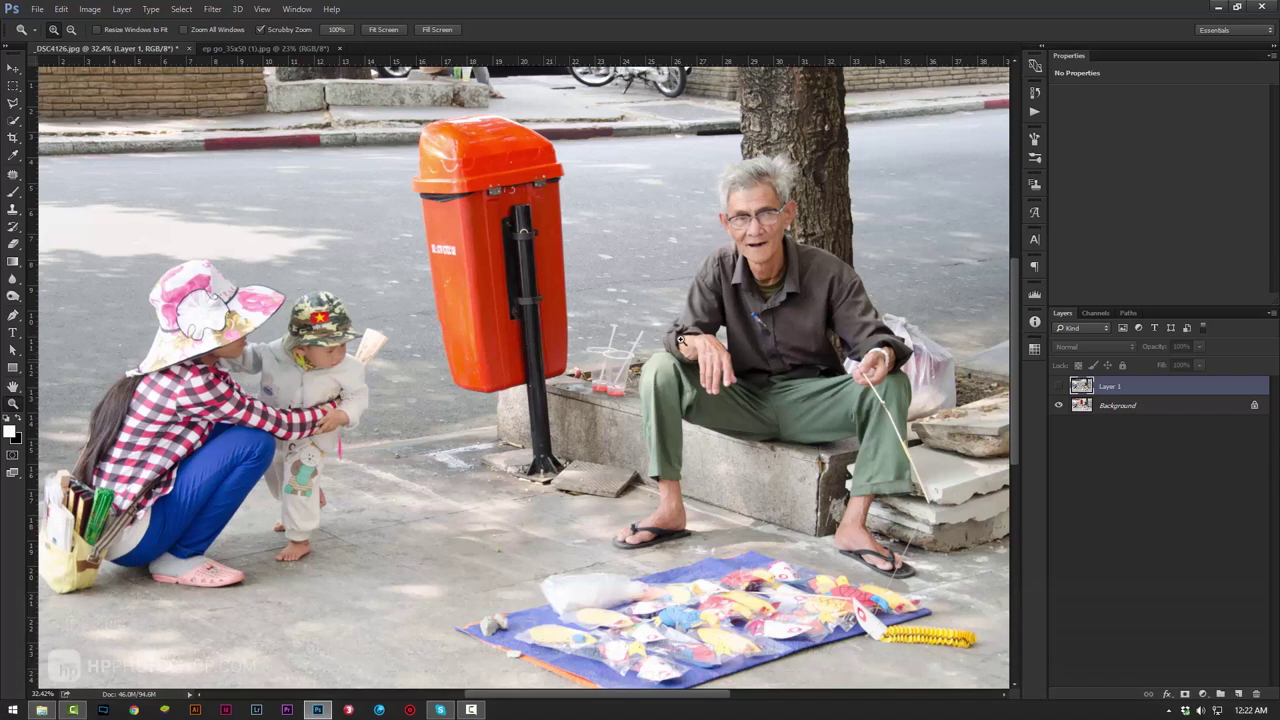
left_click(1059, 386)
left_click(1059, 386)
left_click(1060, 387)
left_click(1060, 387)
left_click(1060, 387)
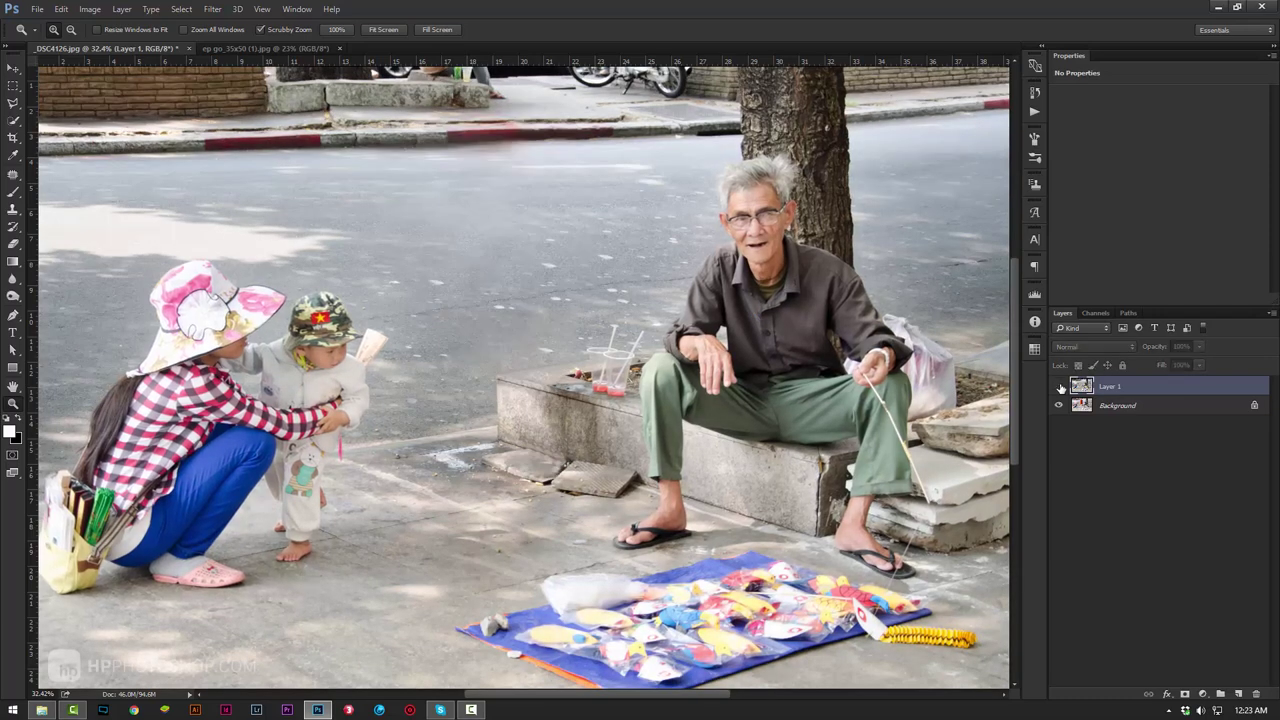
left_click(1060, 387)
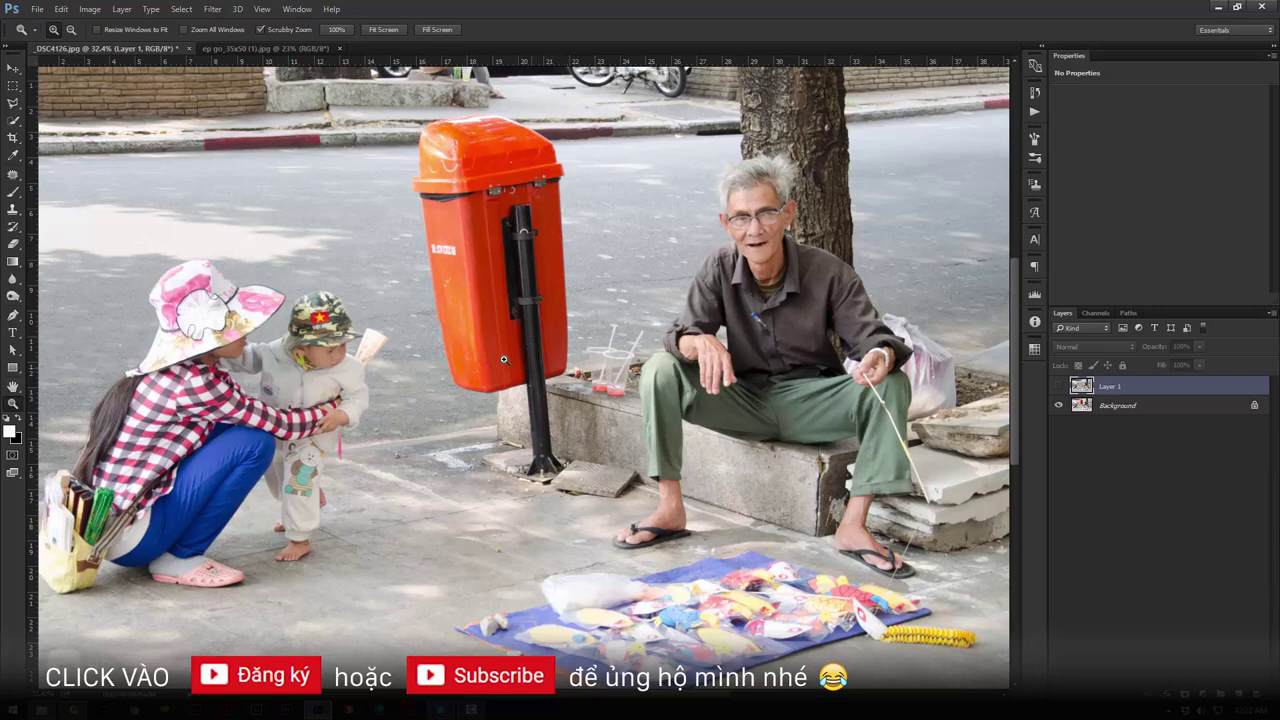
Zoom in on the bin's lid and switch between the Clone Stamp and Patch tools.
left_click_drag(486, 104, 496, 136)
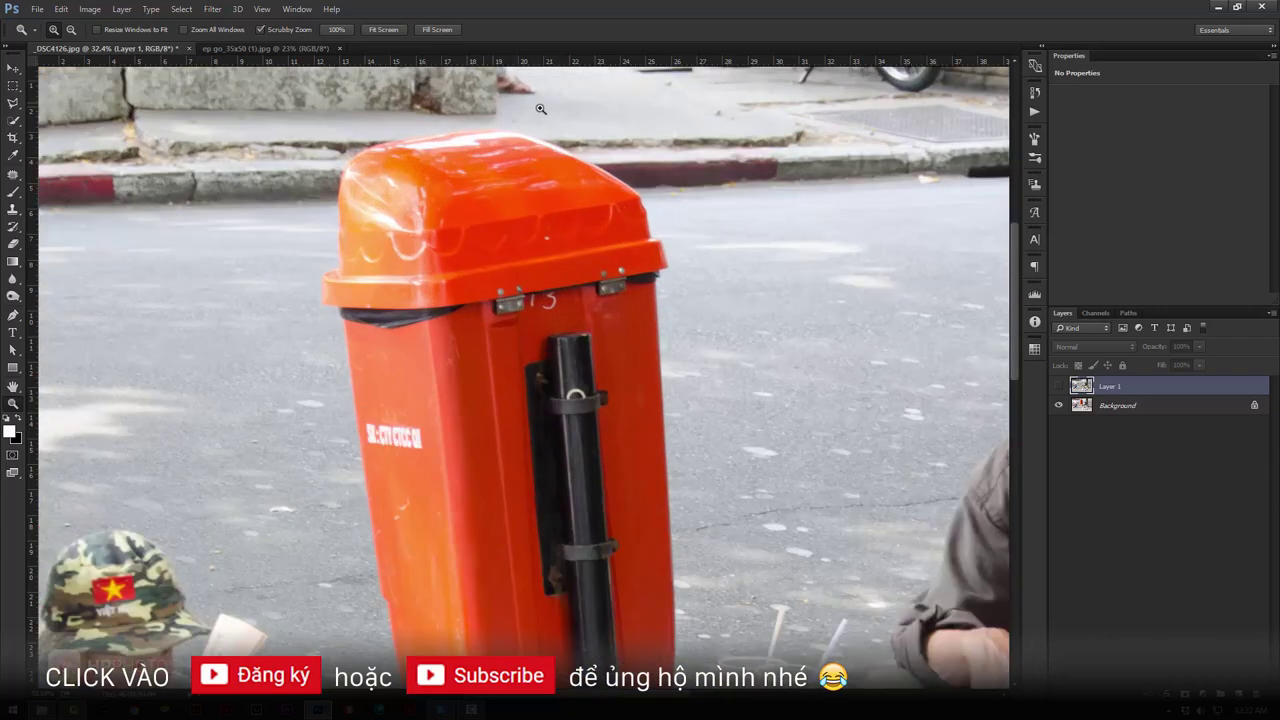
left_click(14, 209)
left_click(62, 208)
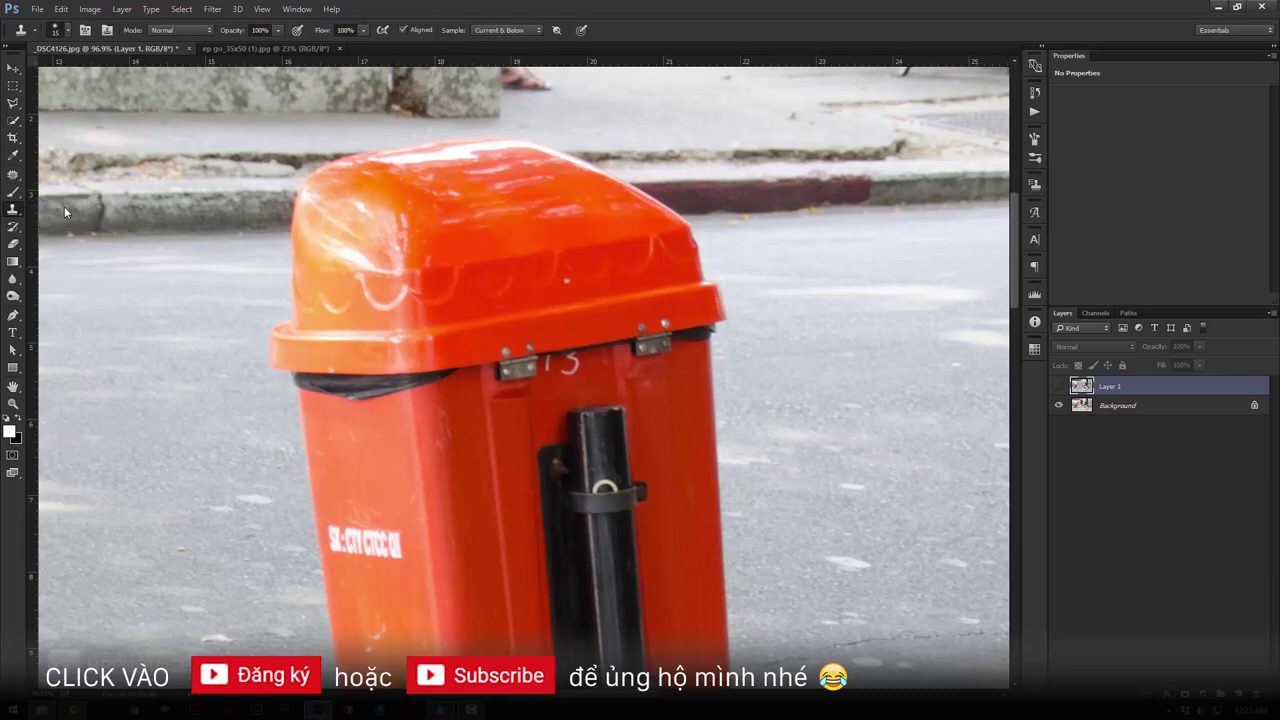
left_click(15, 175)
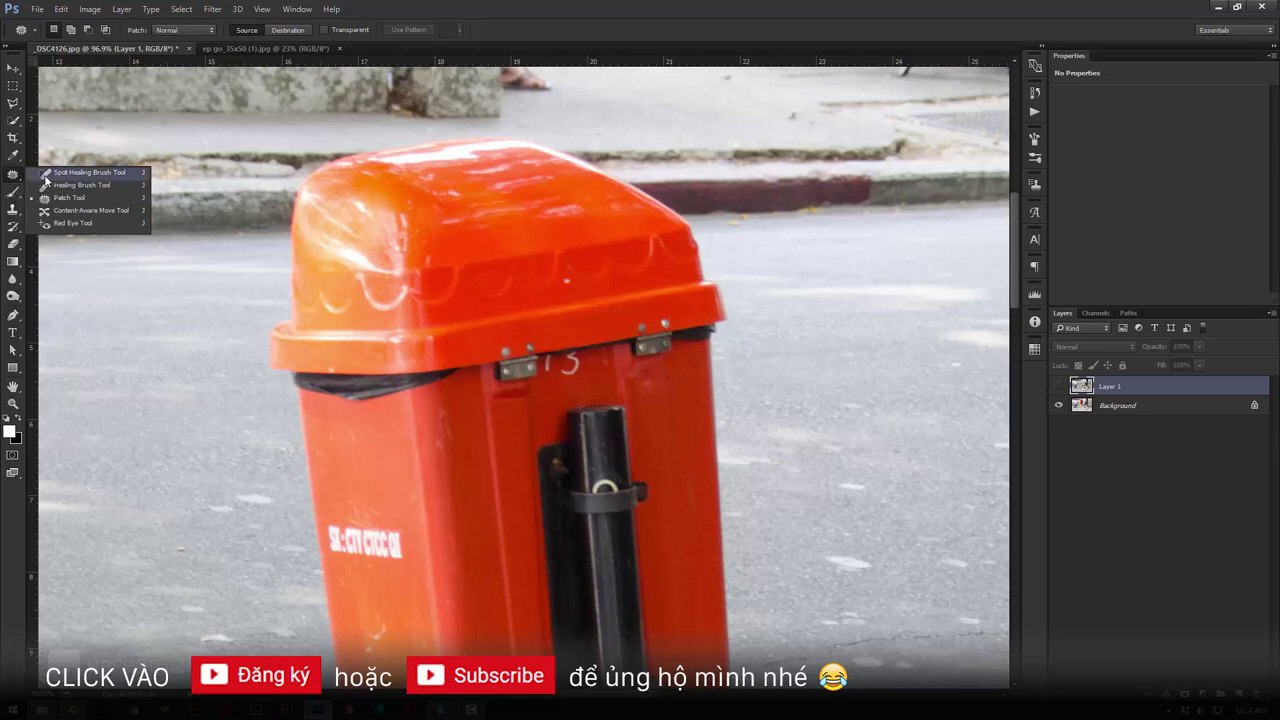
left_click(15, 209)
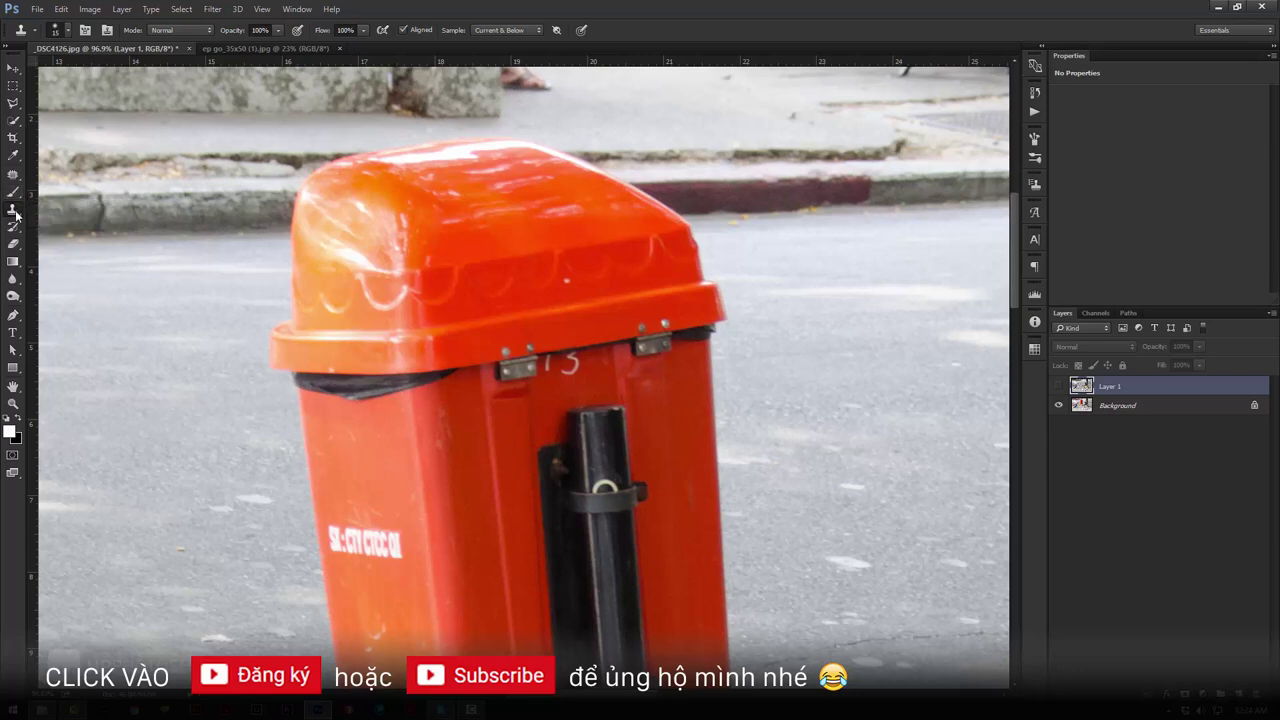
Return to the Clone Stamp and delete the hidden retouched Layer 1.
left_click(13, 175)
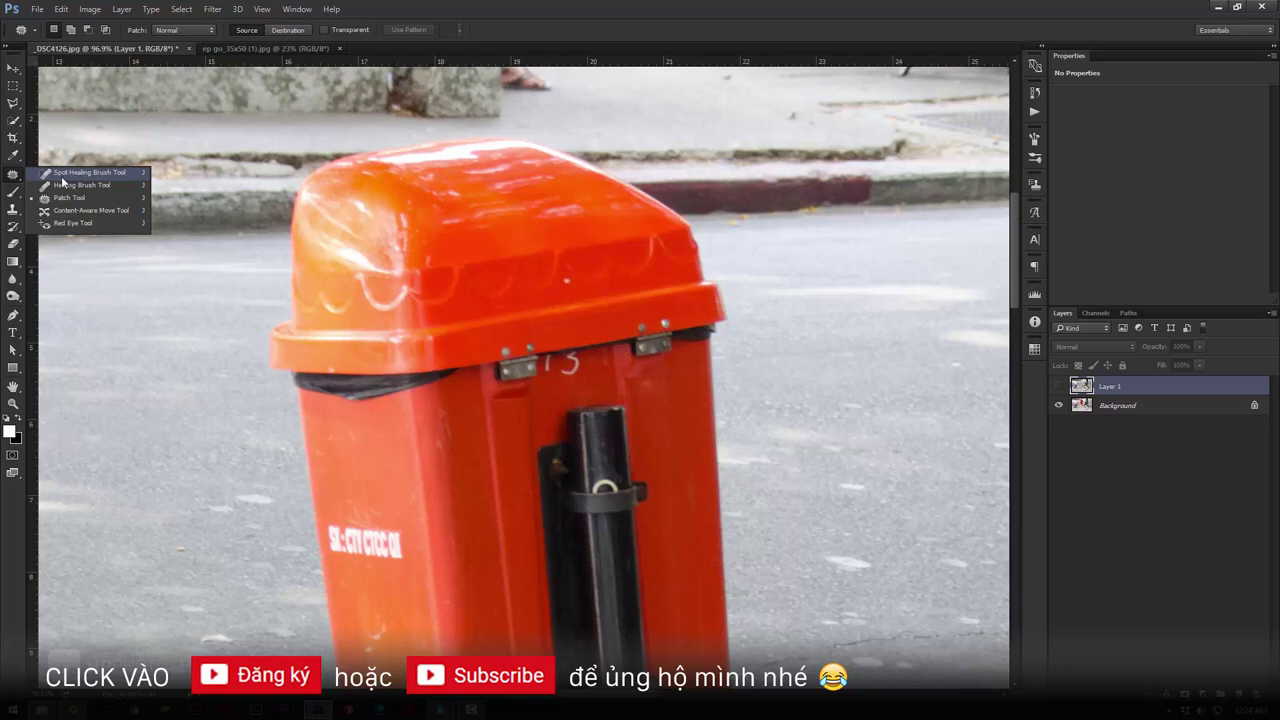
left_click(12, 209)
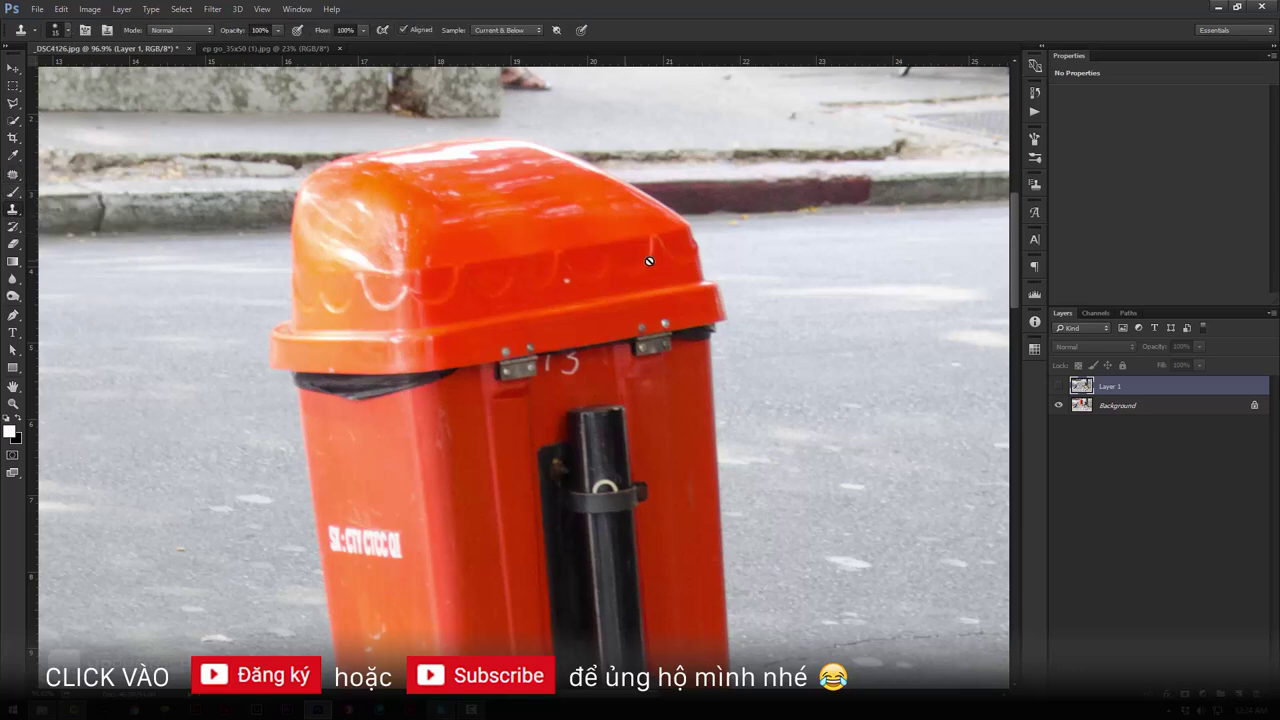
key("Delete")
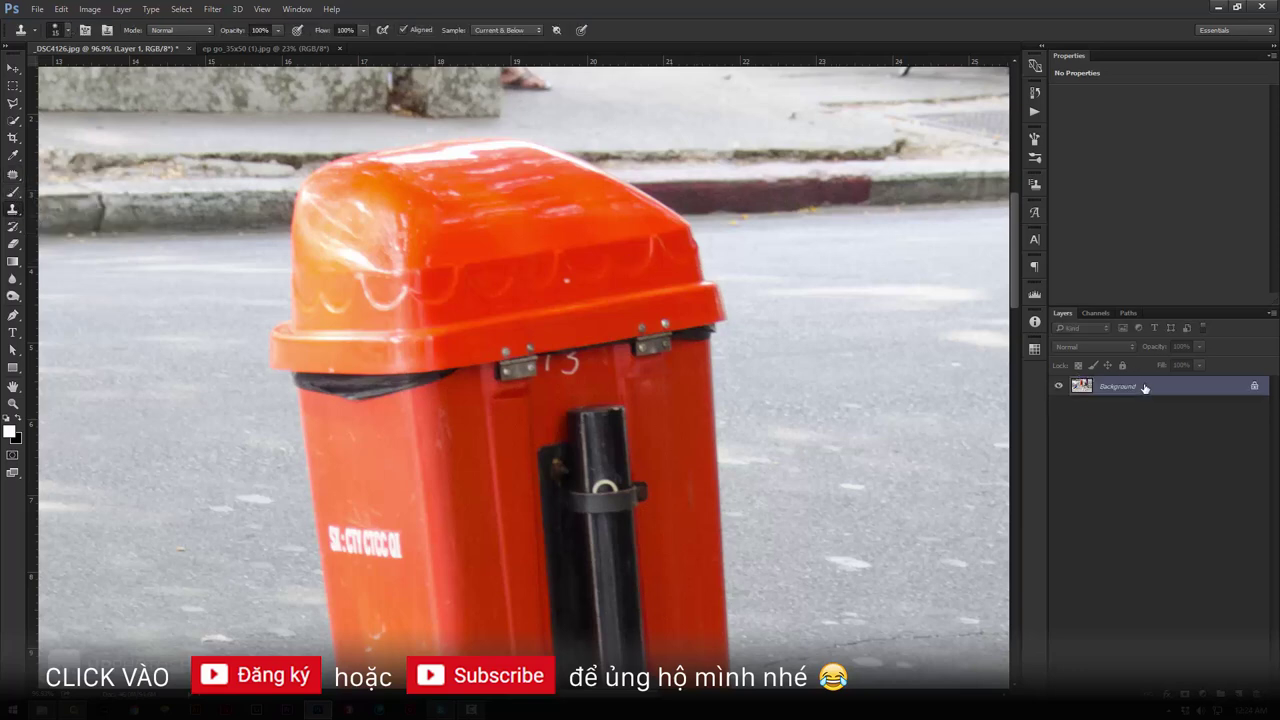
key("z")
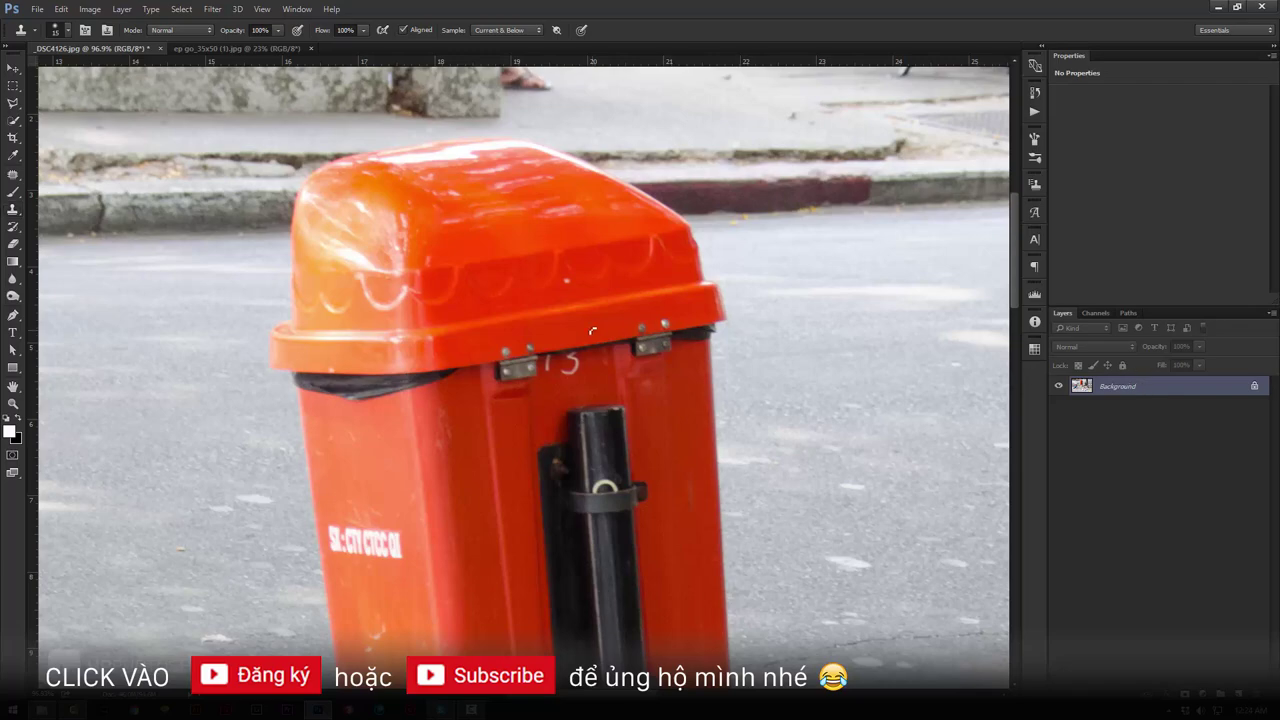
mouse_move(600, 330)
left_mouse_down()
mouse_move(546, 340)
mouse_move(658, 258)
left_mouse_up()
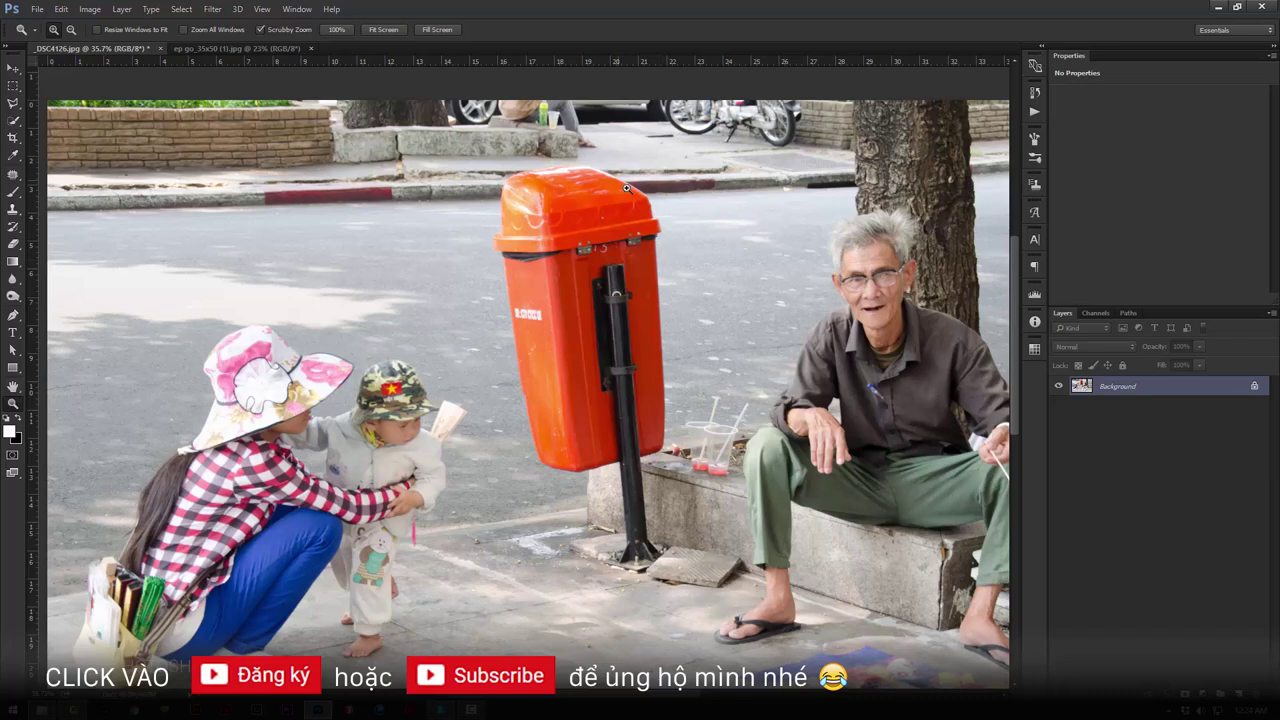
mouse_move(626, 331)
left_mouse_down()
mouse_move(637, 358)
mouse_move(624, 356)
left_mouse_up()
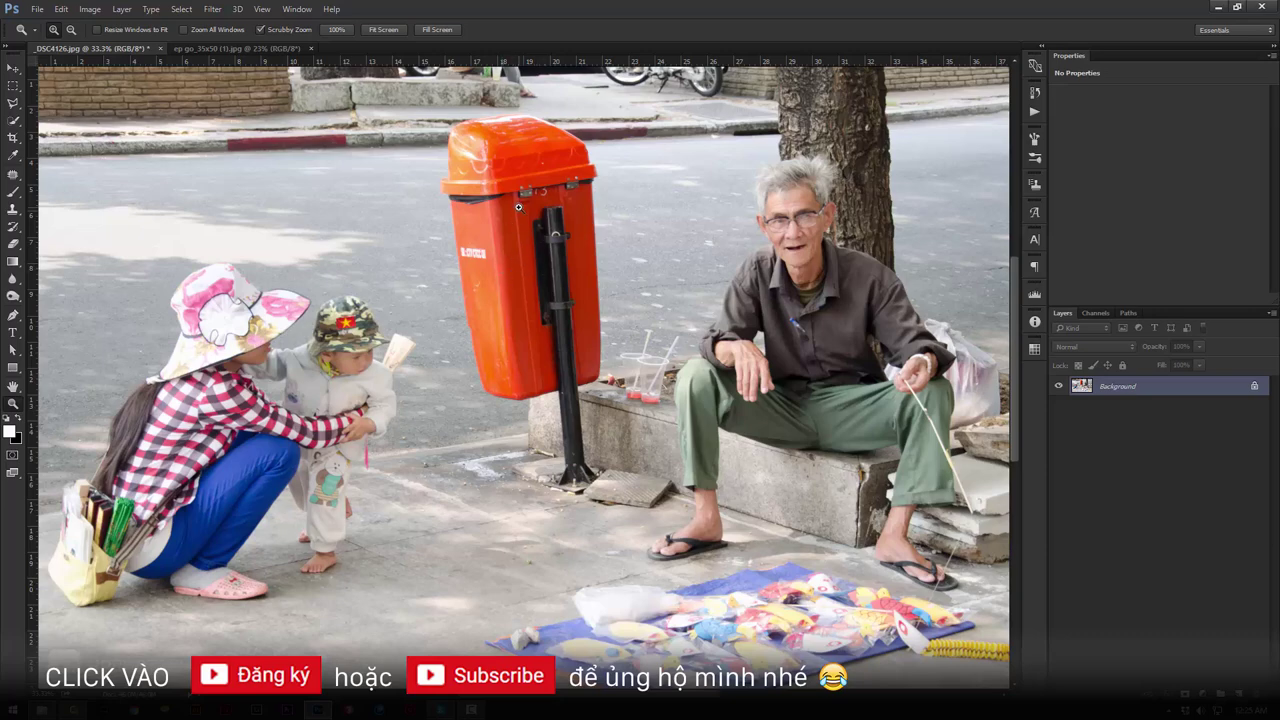
left_click(540, 132)
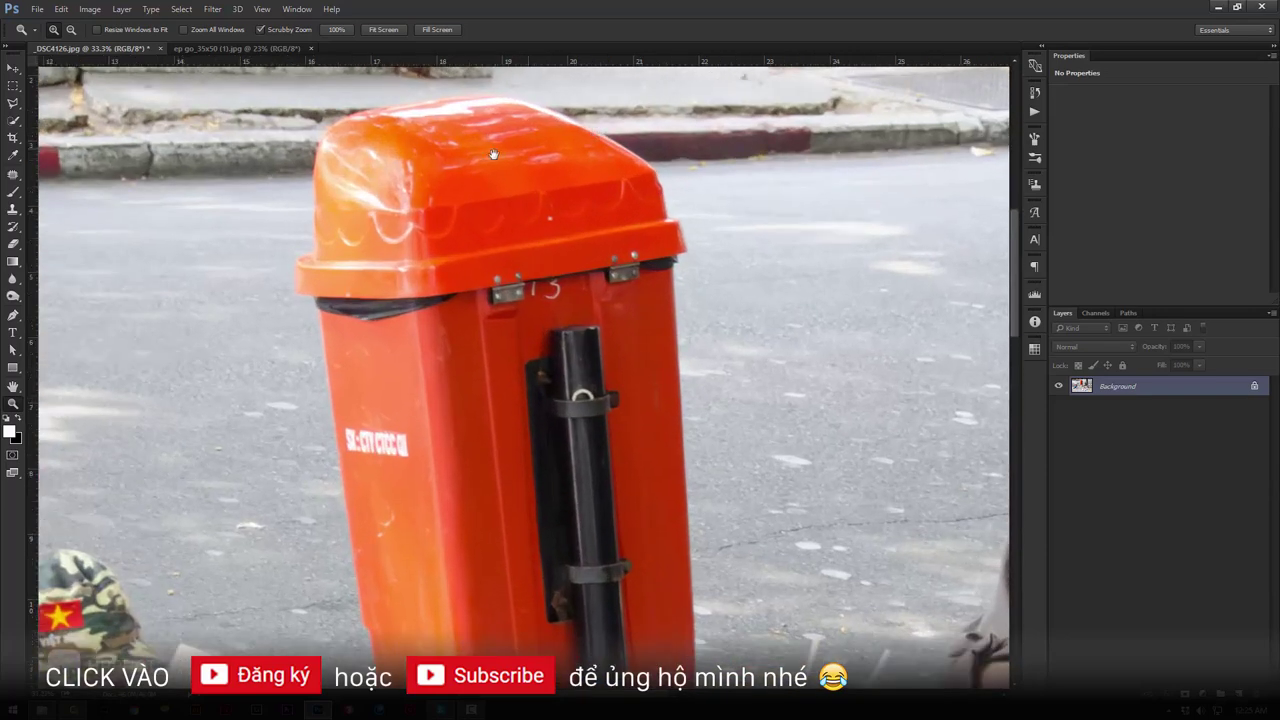
left_click_drag(493, 154, 558, 267)
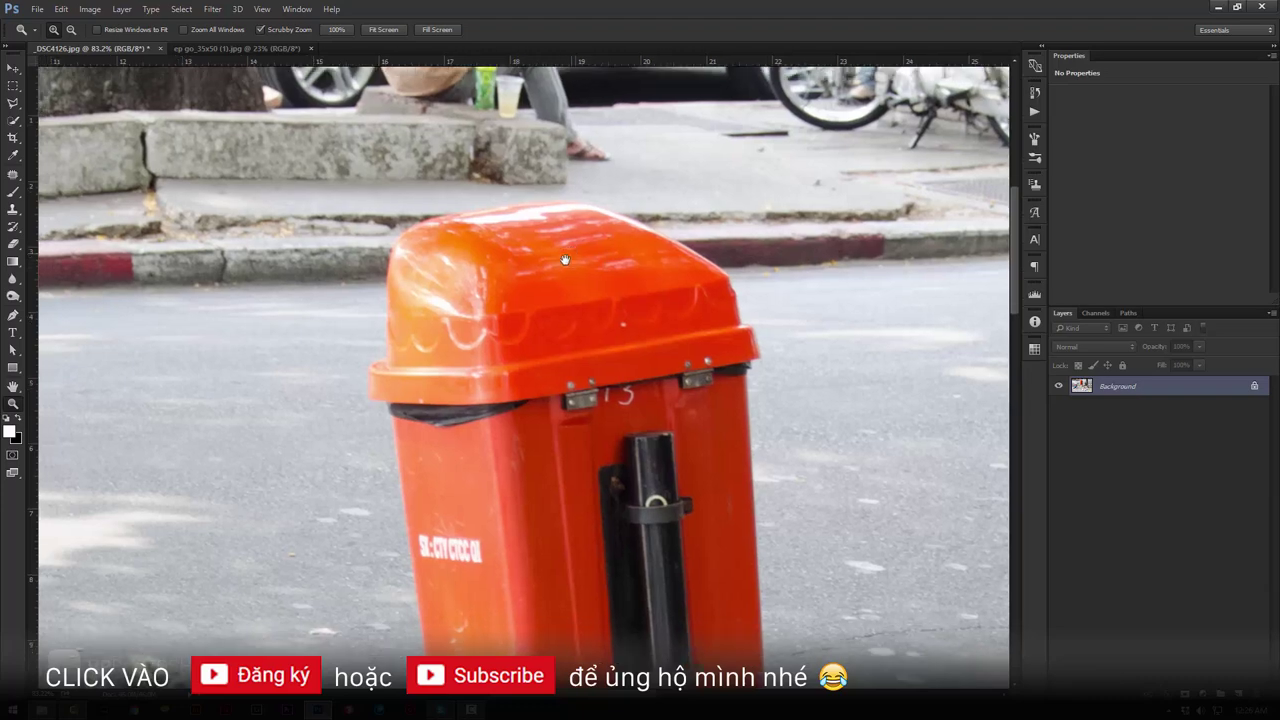
left_click(587, 261)
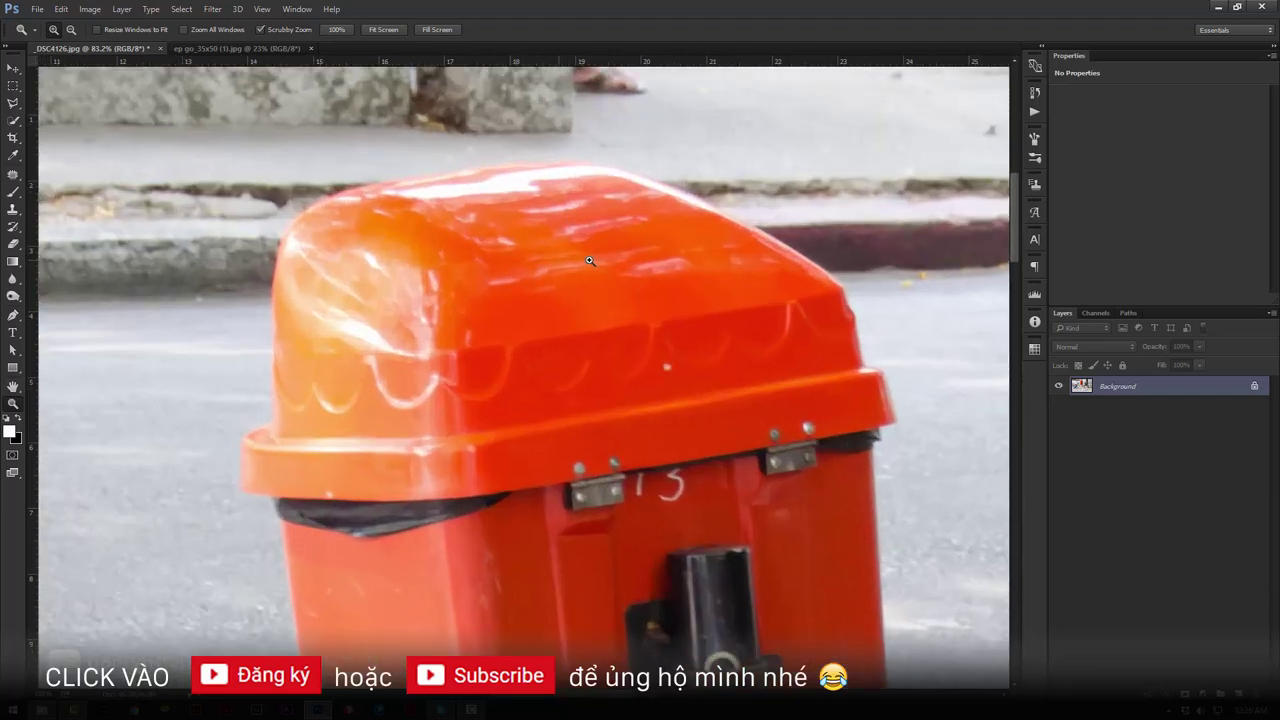
mouse_move(587, 261)
left_mouse_down()
mouse_move(533, 343)
mouse_move(519, 327)
left_mouse_up()
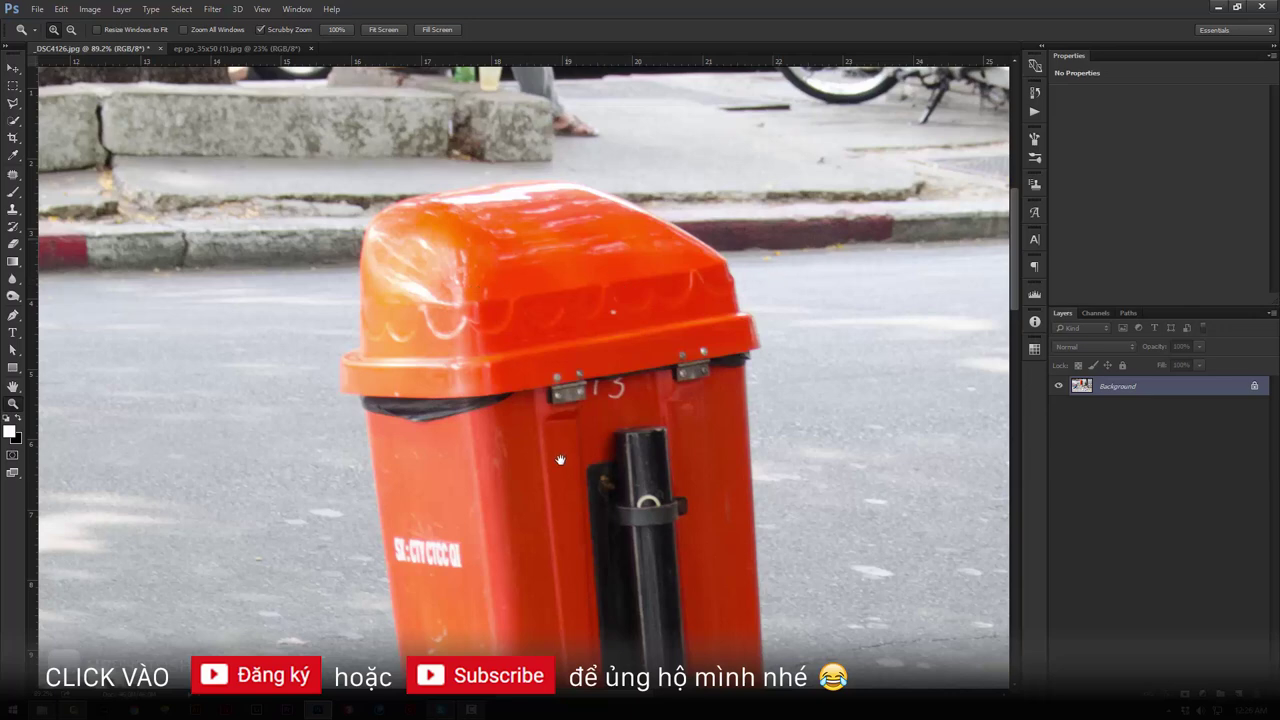
mouse_move(560, 460)
left_mouse_down()
mouse_move(673, 422)
mouse_move(604, 442)
mouse_move(638, 457)
left_mouse_up()
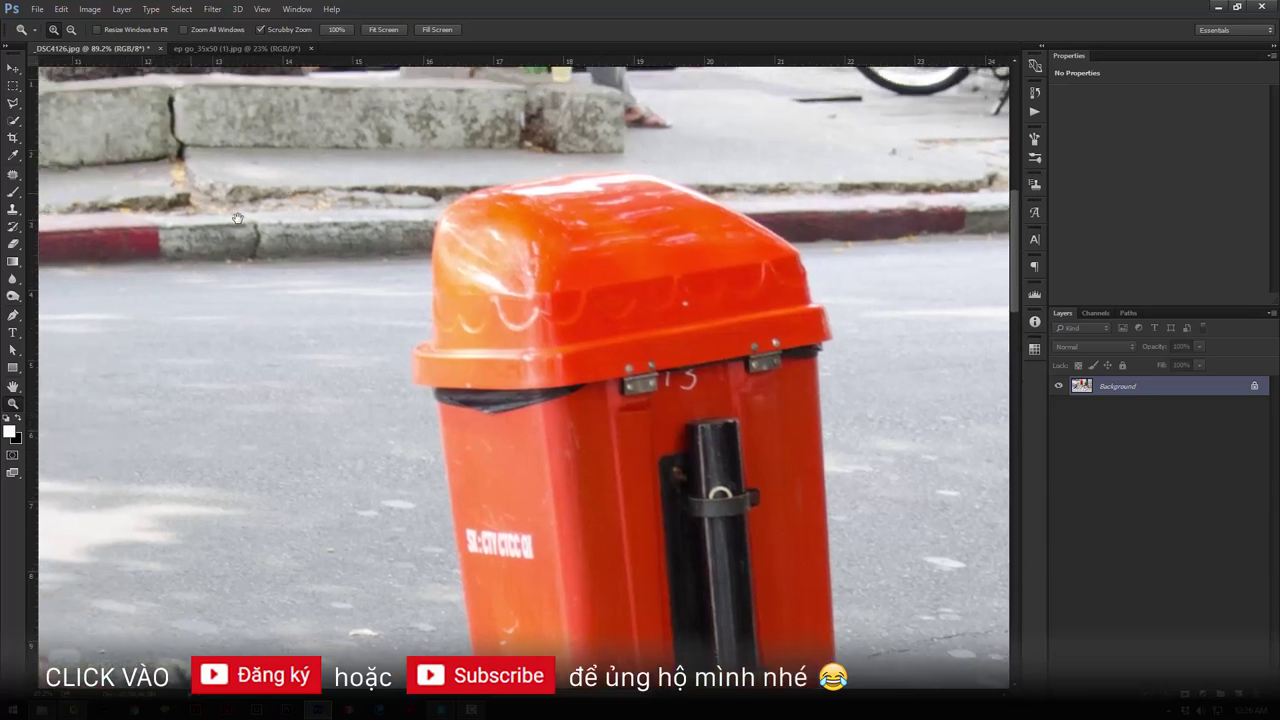
left_click_drag(504, 304, 496, 301)
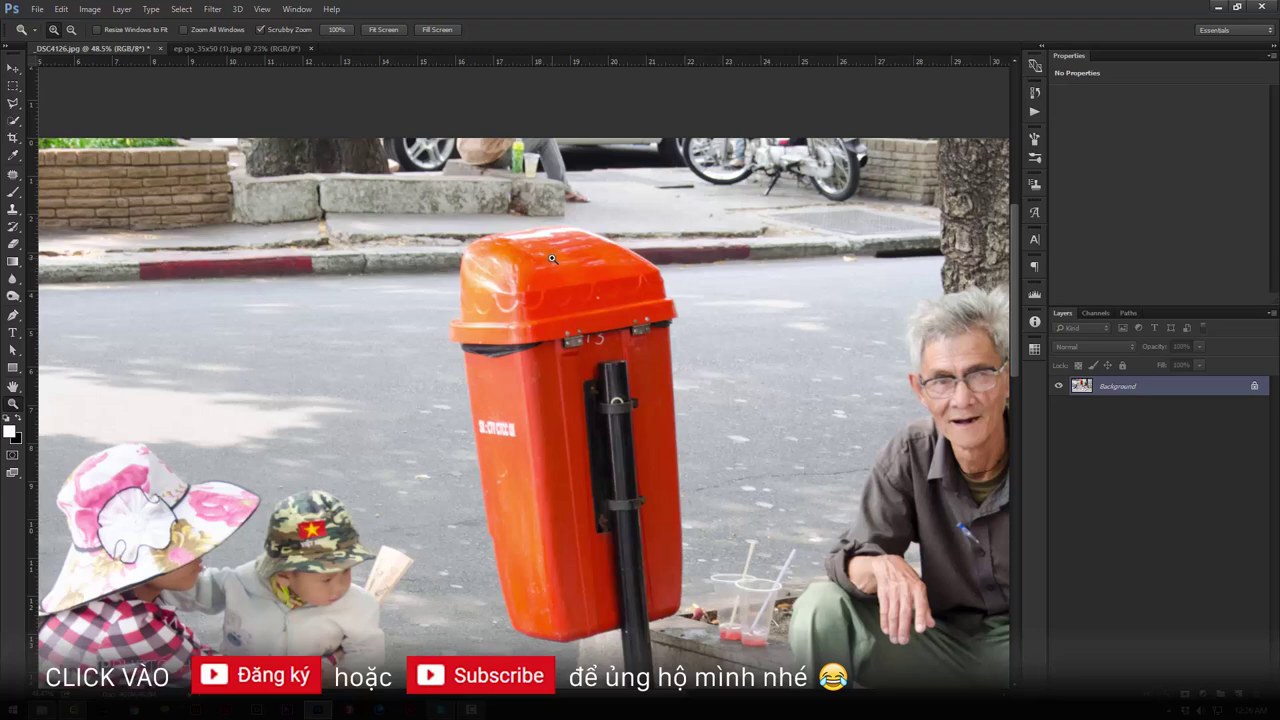
left_click(547, 241)
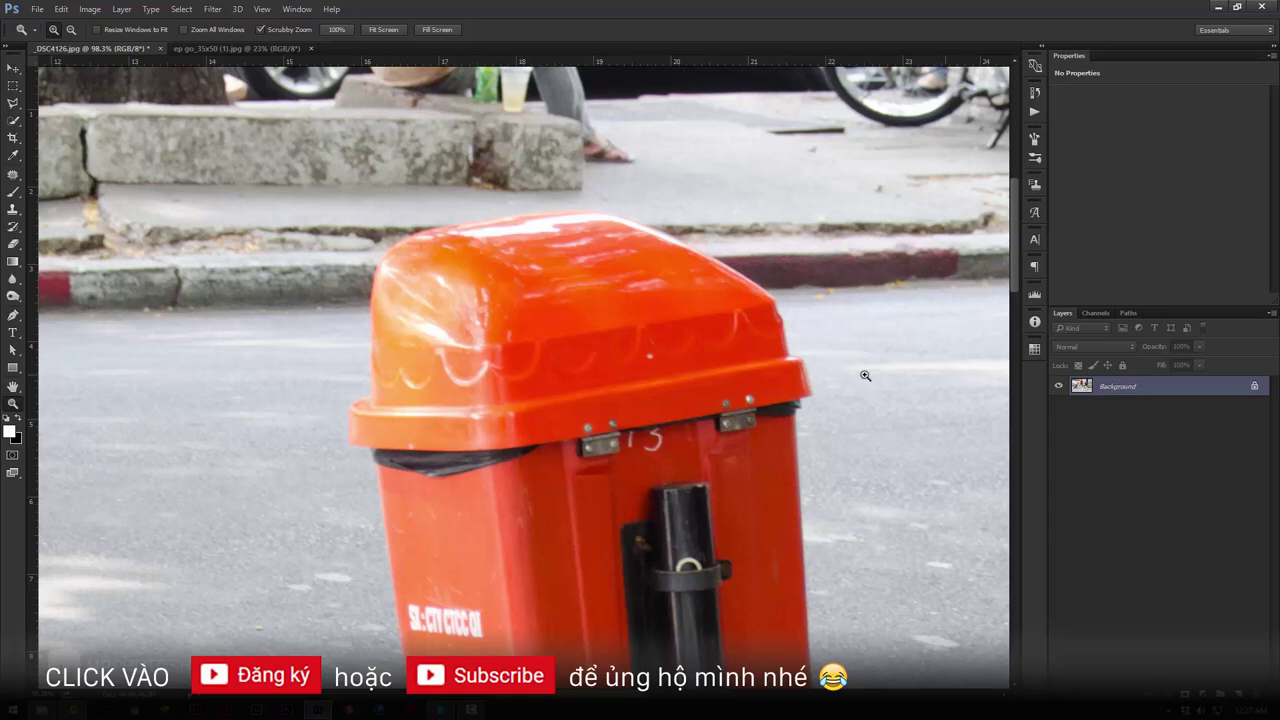
Duplicate the Background layer as a Background copy.
right_click(1115, 389)
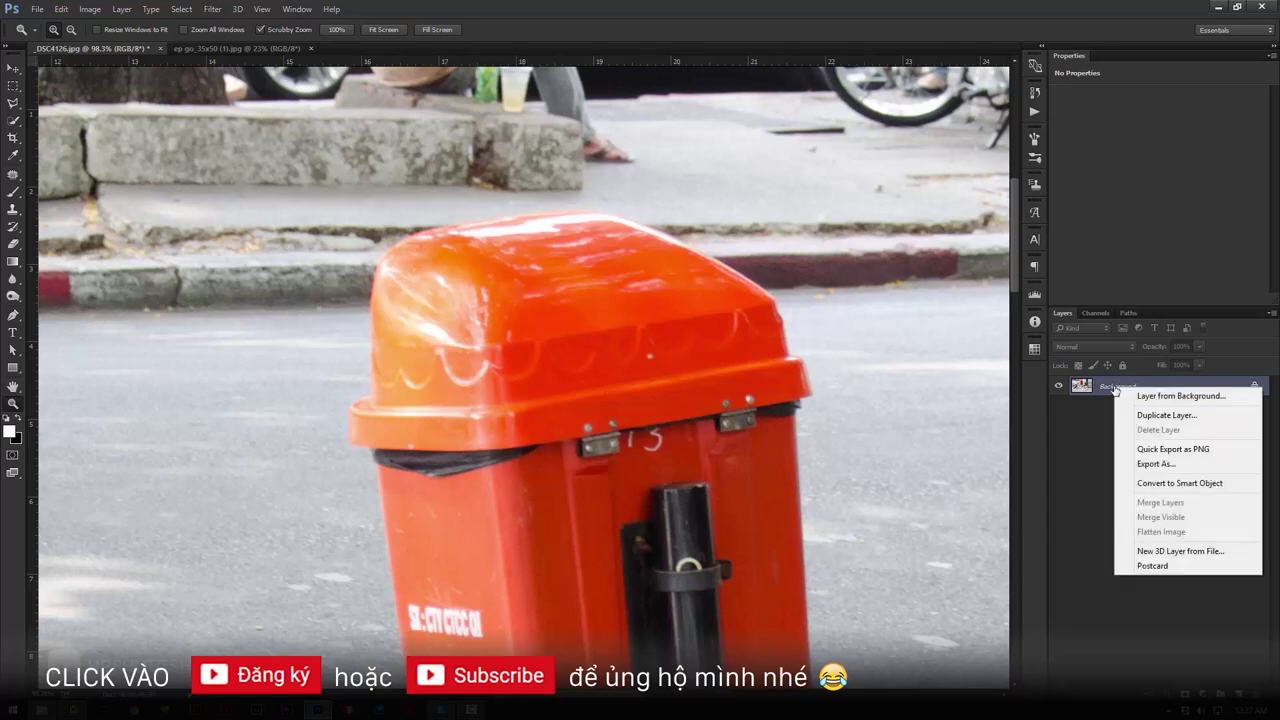
left_click(1158, 415)
left_click(758, 219)
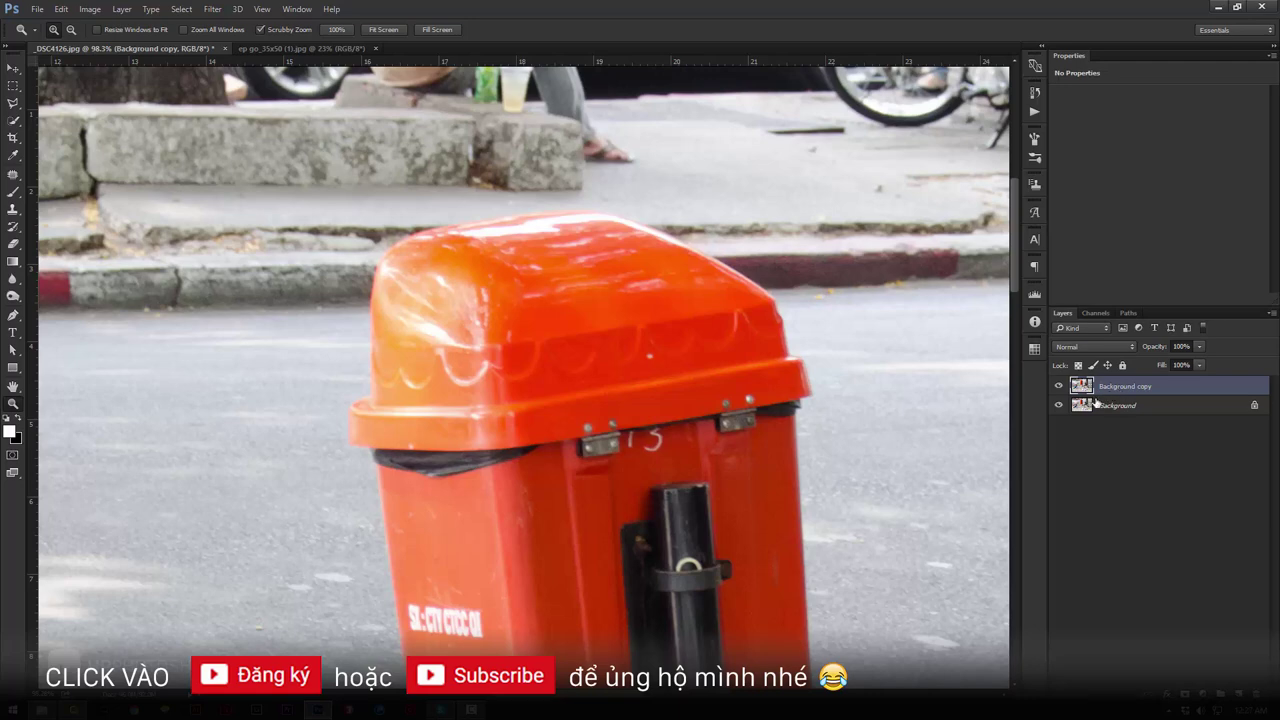
Pick the Clone Stamp and add empty Layer 1 and Layer 2 above the copy.
left_click(13, 209)
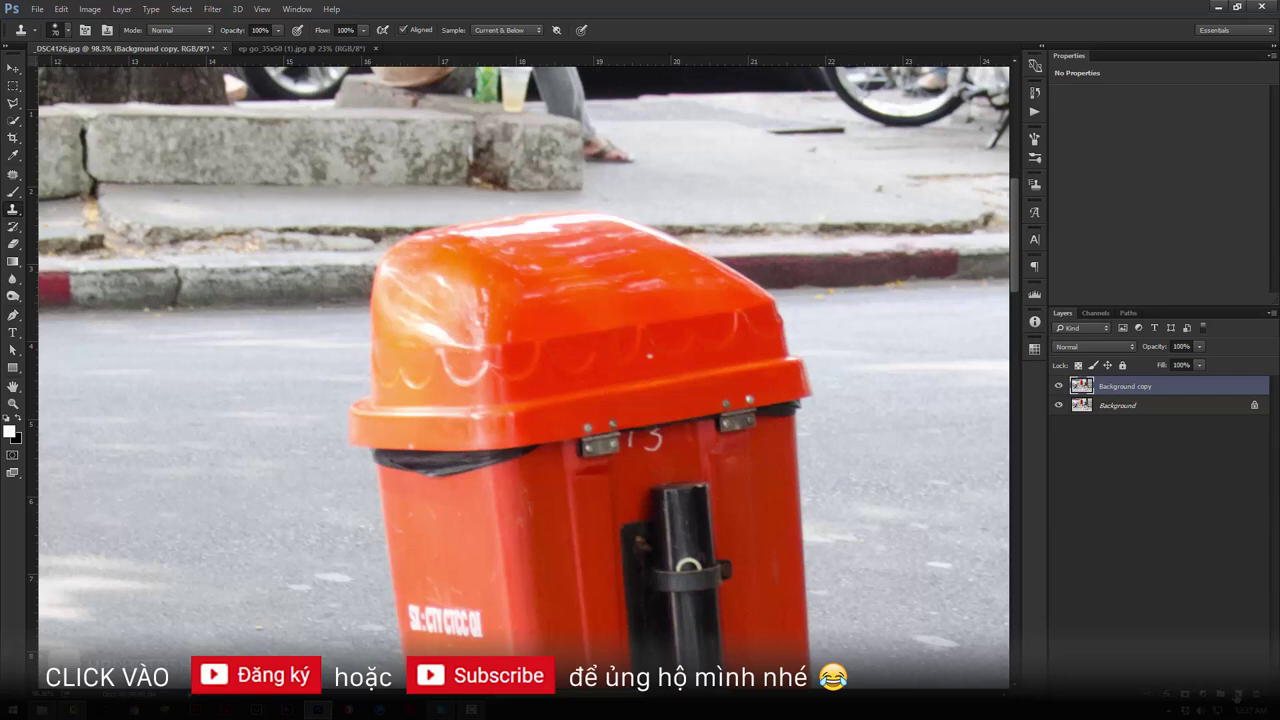
left_click(1238, 695)
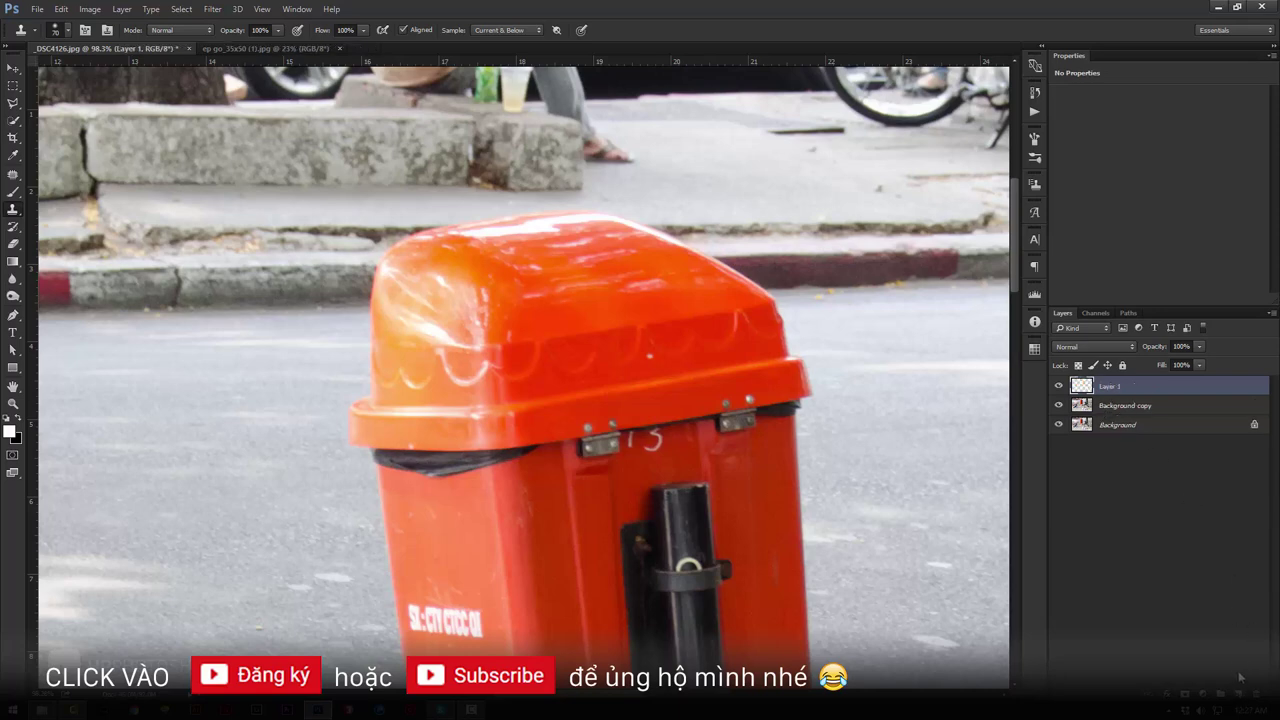
key("ctrl+shift+n")
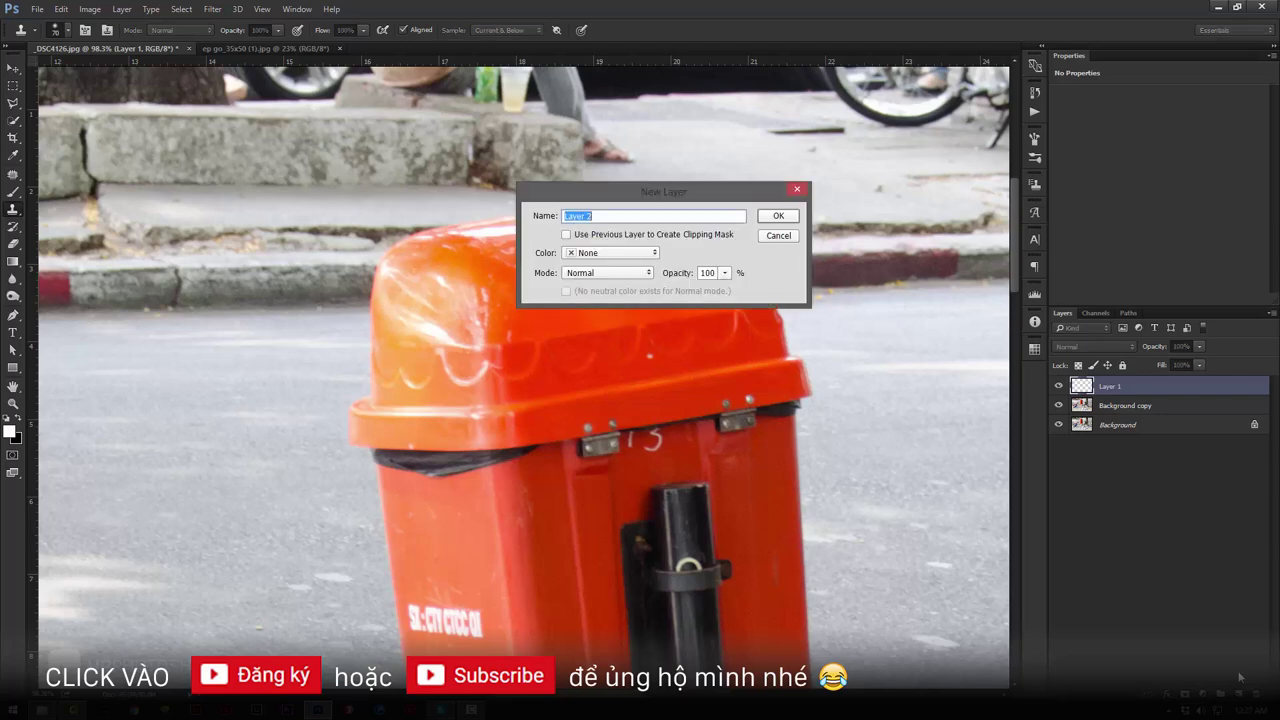
key("Return")
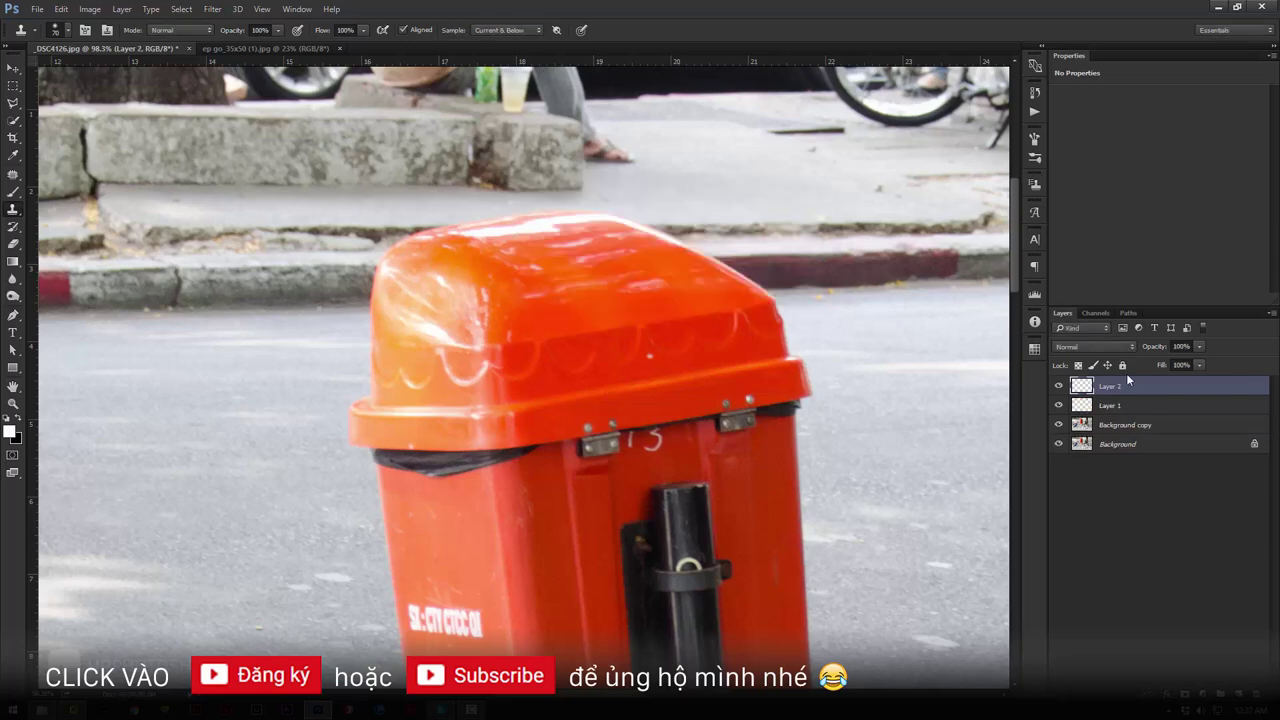
Delete the extra Layer 2, set Clone Stamp sampling to Current & Below, and sample the kerb.
key("Delete")
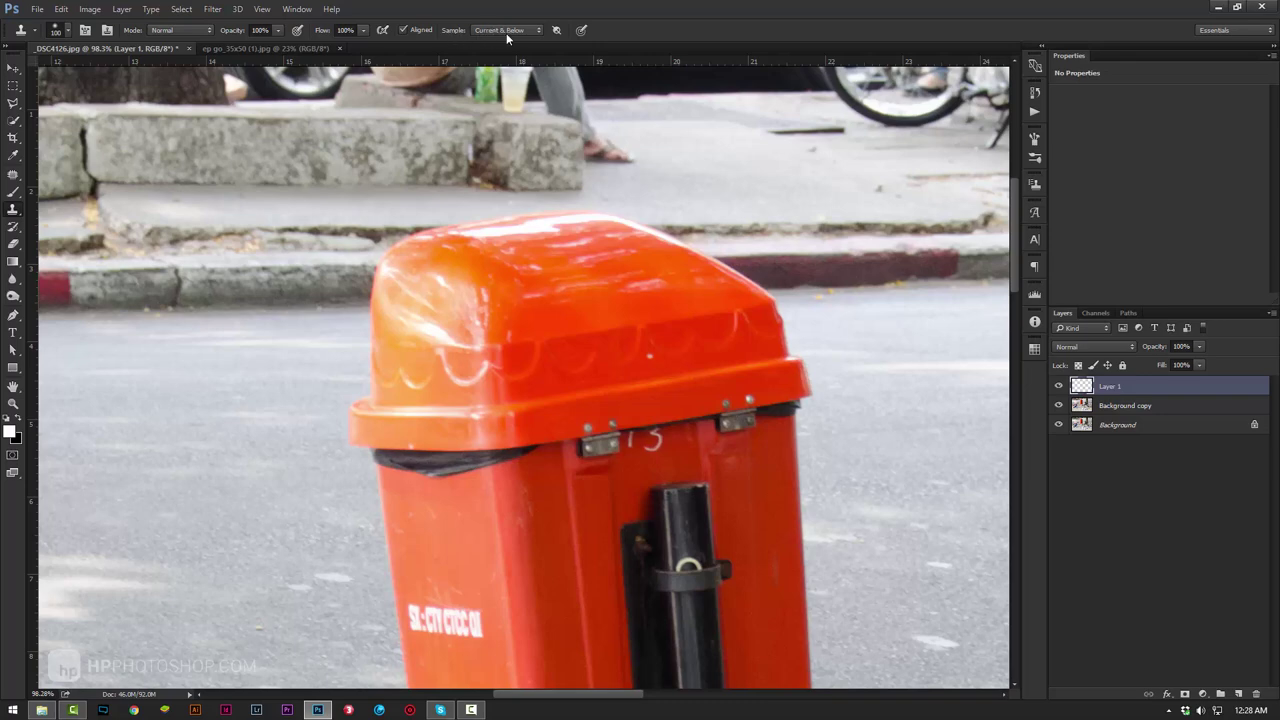
left_click(506, 33)
left_click(293, 300, "alt")
Clone kerb texture over the lid's upper-left edge and top, undoing bad strokes.
mouse_move(385, 290)
left_mouse_down()
mouse_move(363, 281)
mouse_move(575, 283)
left_mouse_up()
key("ctrl+z")
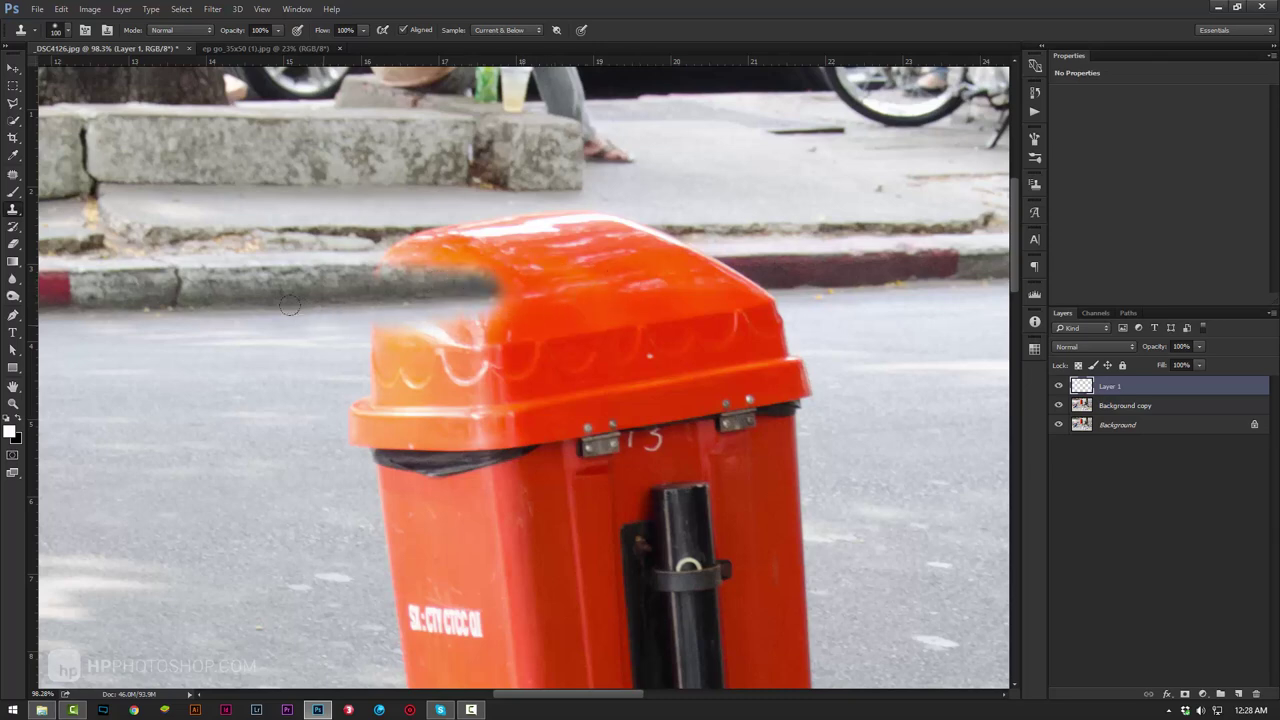
left_click_drag(336, 291, 488, 290)
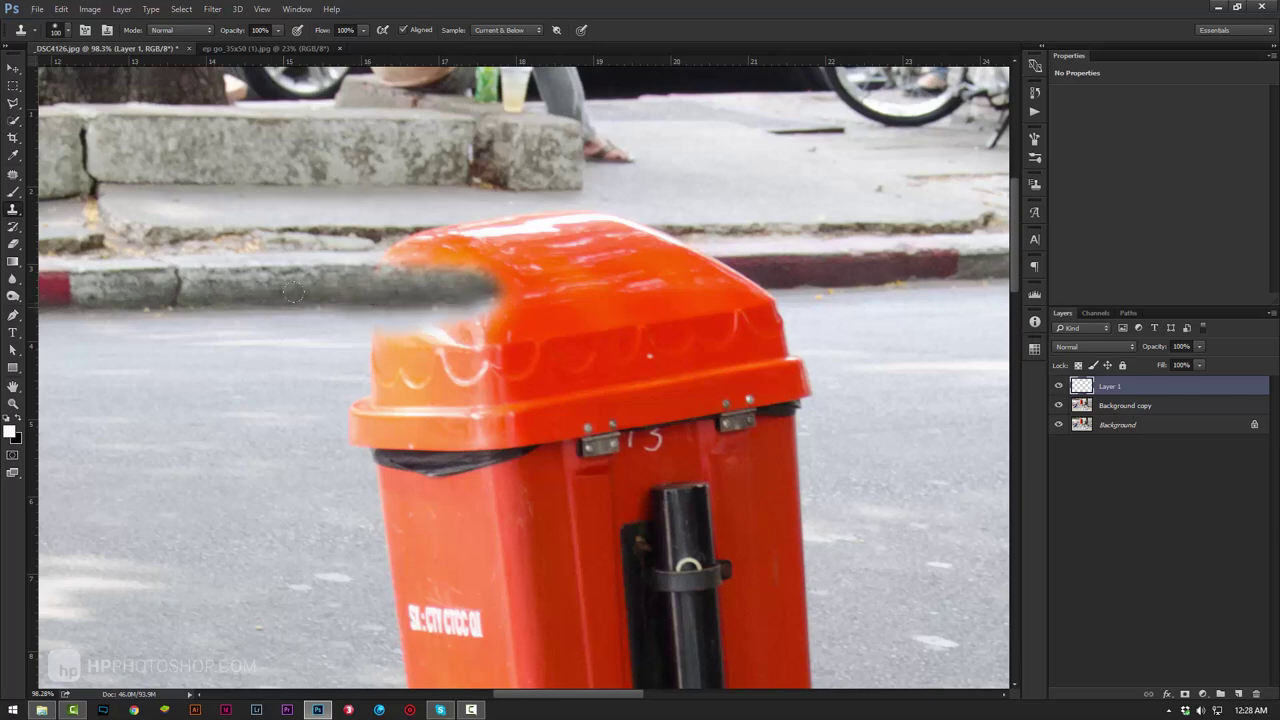
left_click_drag(345, 311, 508, 273)
key("ctrl+z")
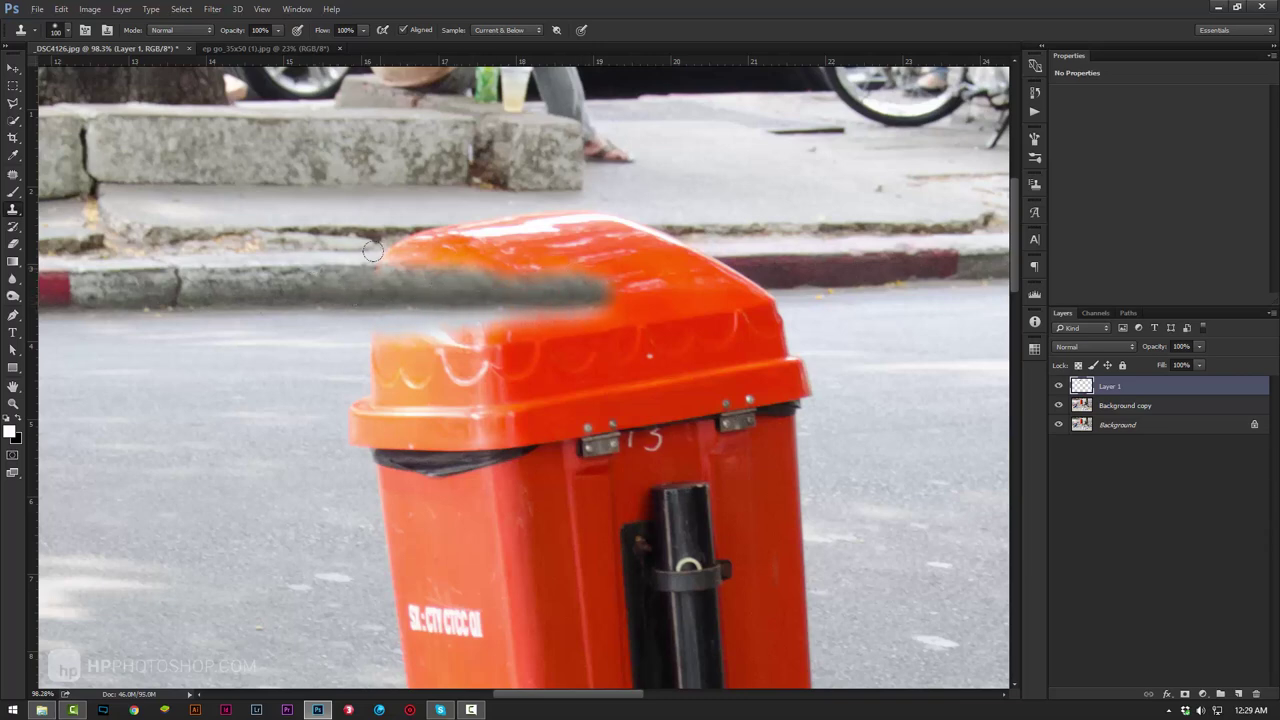
left_click_drag(372, 251, 560, 256)
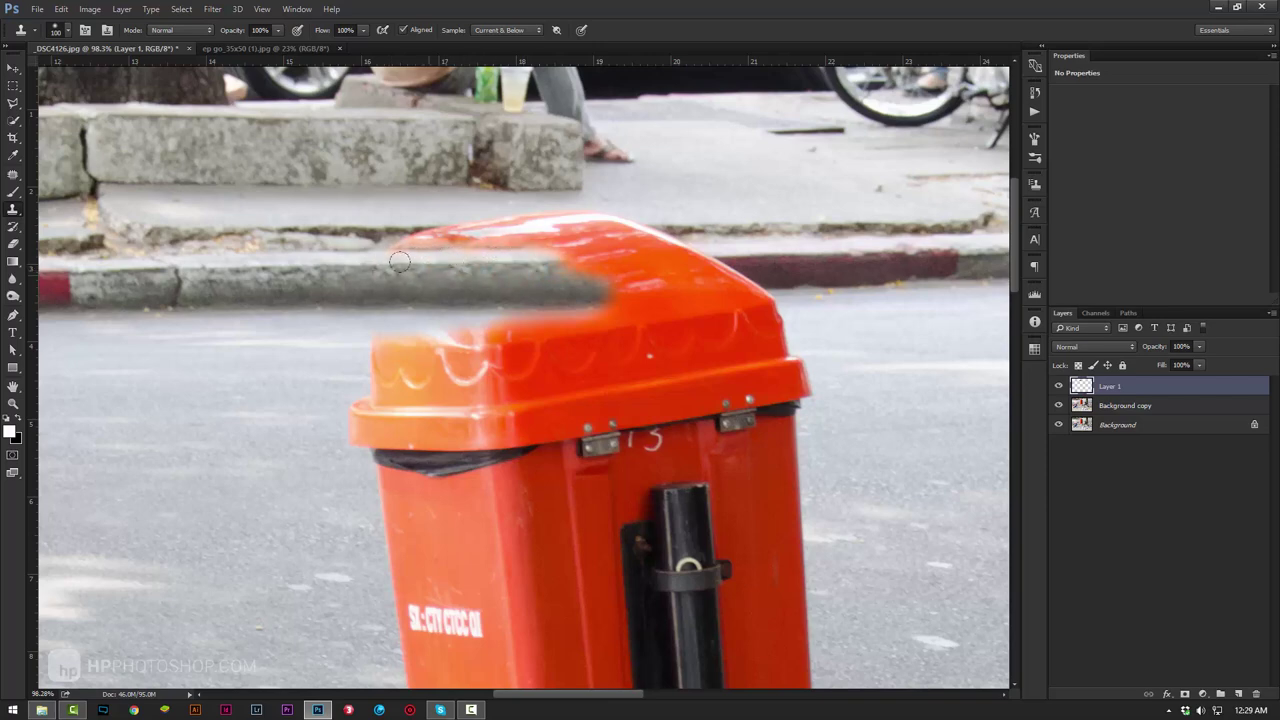
Clone red curb and road texture over the lid's upper-right edge and upper part.
left_click(860, 283, "alt")
mouse_move(745, 300)
left_mouse_down()
mouse_move(712, 270)
mouse_move(769, 369)
mouse_move(684, 306)
mouse_move(565, 314)
left_mouse_up()
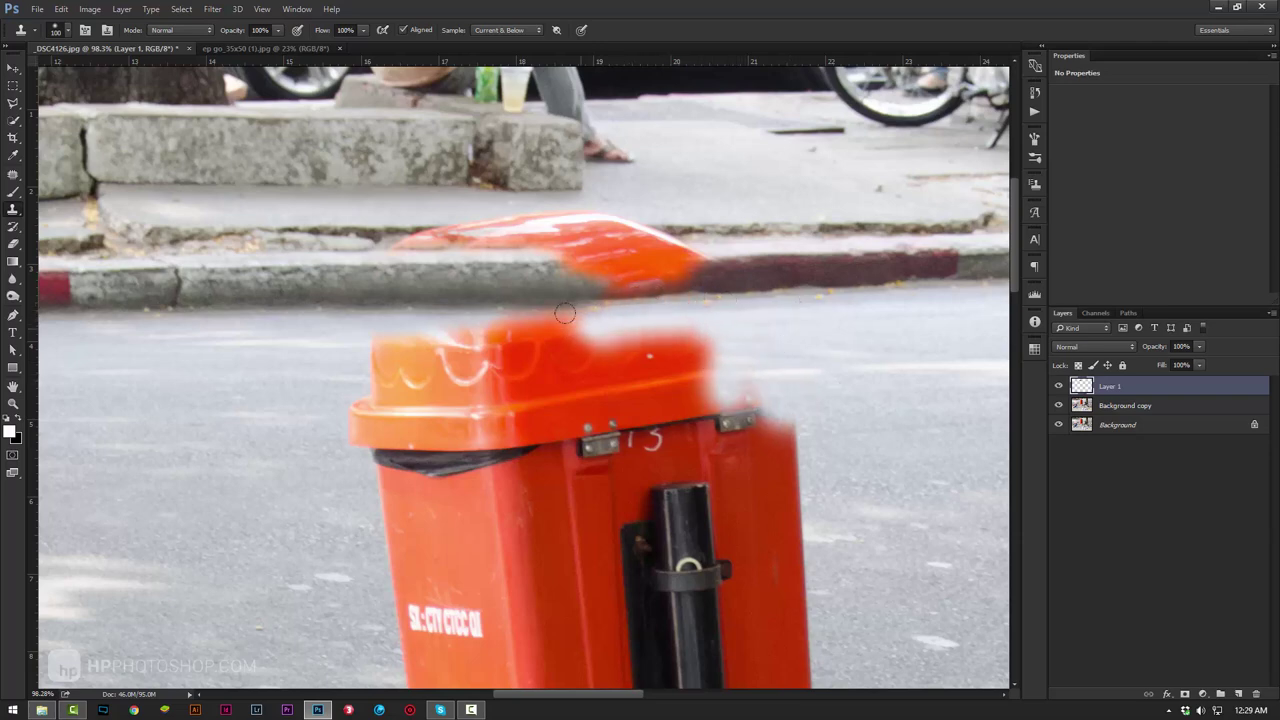
mouse_move(691, 334)
left_mouse_down()
mouse_move(508, 323)
mouse_move(363, 337)
left_mouse_up()
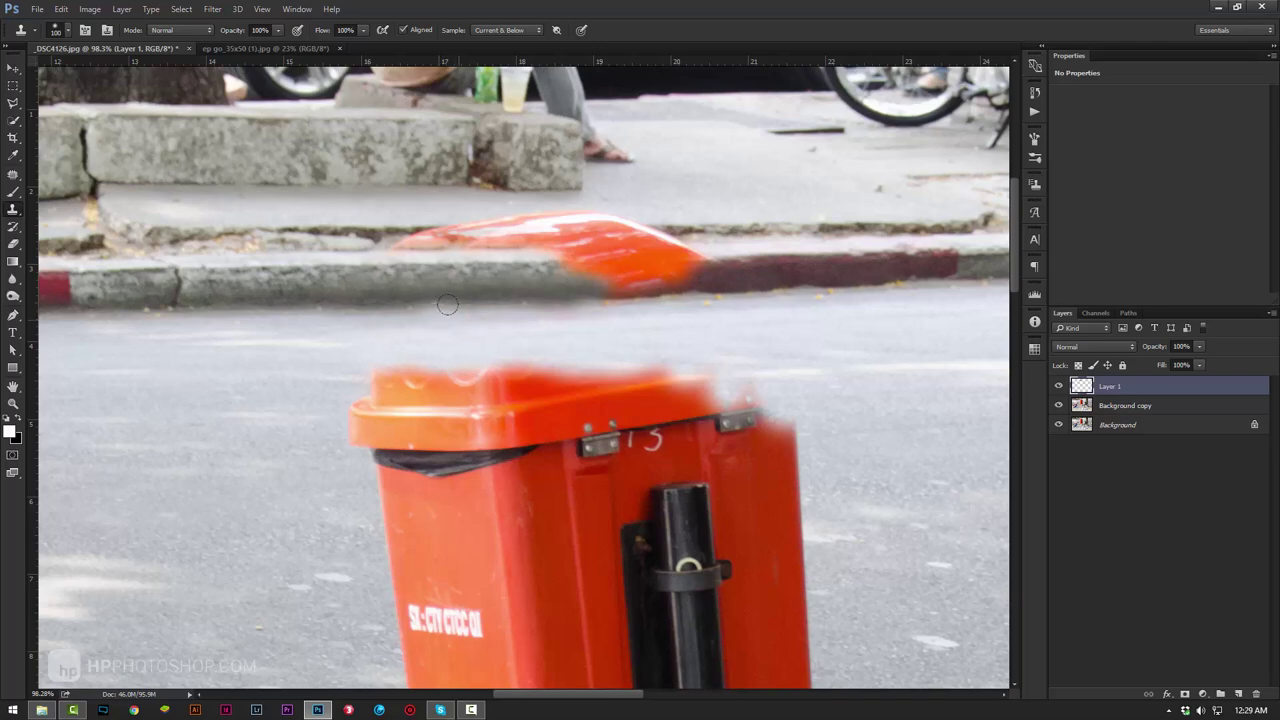
left_click_drag(447, 303, 638, 300)
Paint grey and red curb texture over the orange blur along the kerb.
left_click_drag(539, 286, 594, 284)
left_click_drag(517, 314, 403, 337)
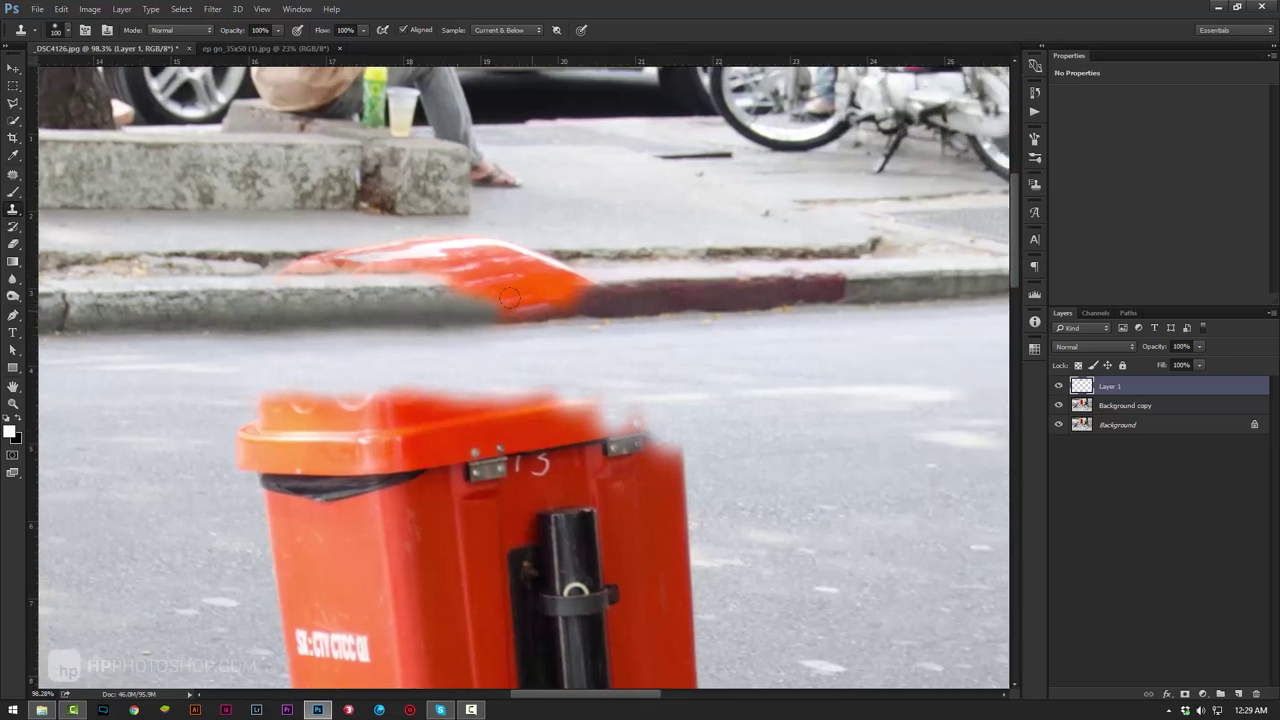
mouse_move(509, 297)
left_mouse_down()
mouse_move(505, 309)
mouse_move(630, 283)
mouse_move(585, 267)
mouse_move(484, 287)
left_mouse_up()
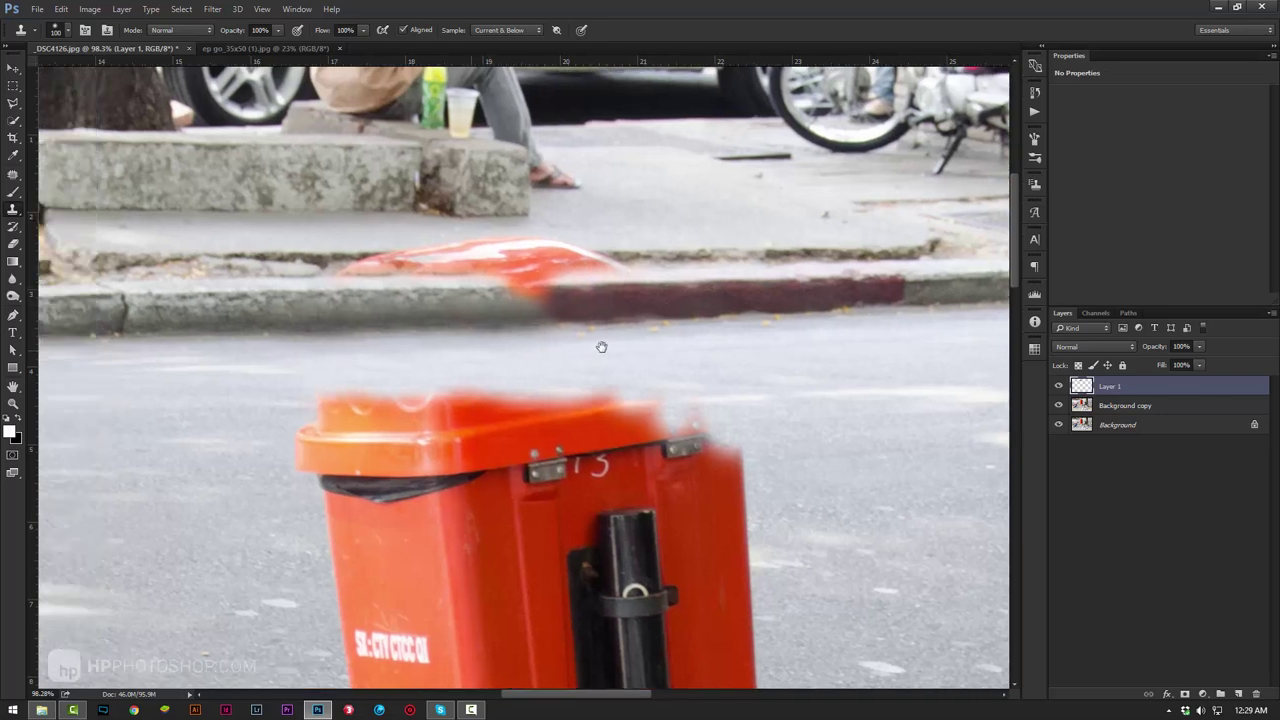
left_click_drag(481, 350, 611, 346)
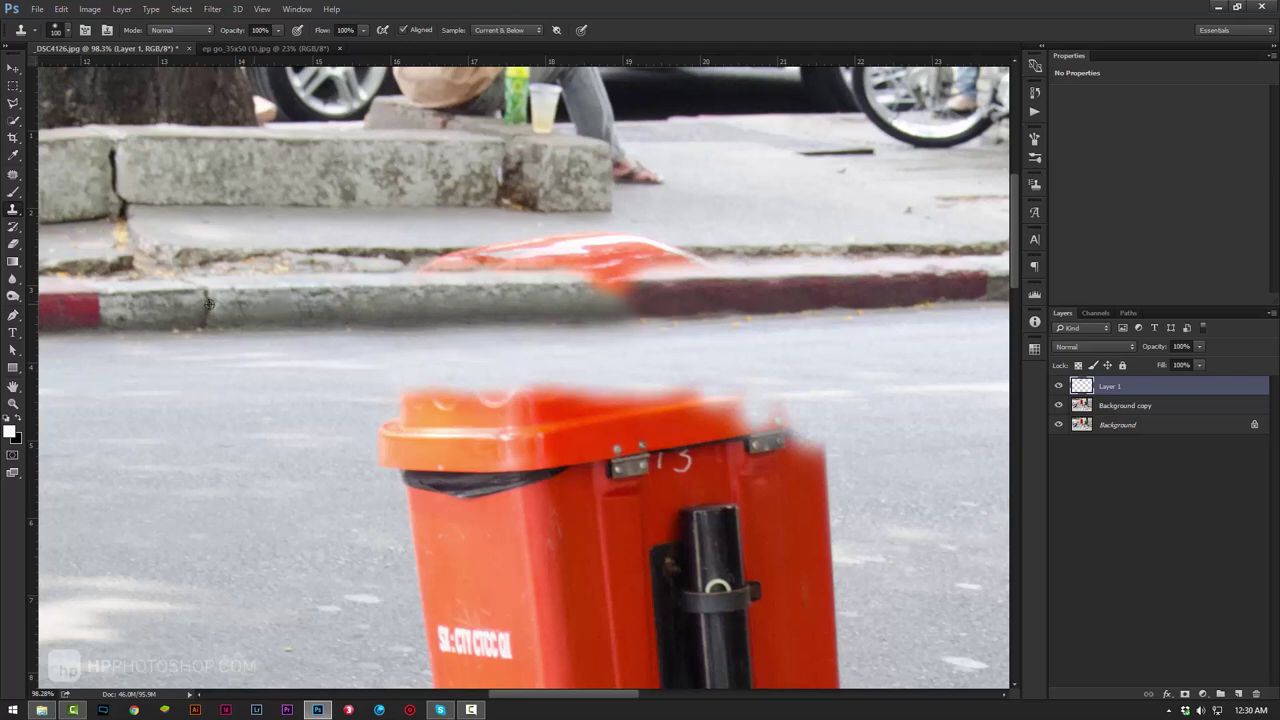
left_click_drag(596, 290, 628, 292)
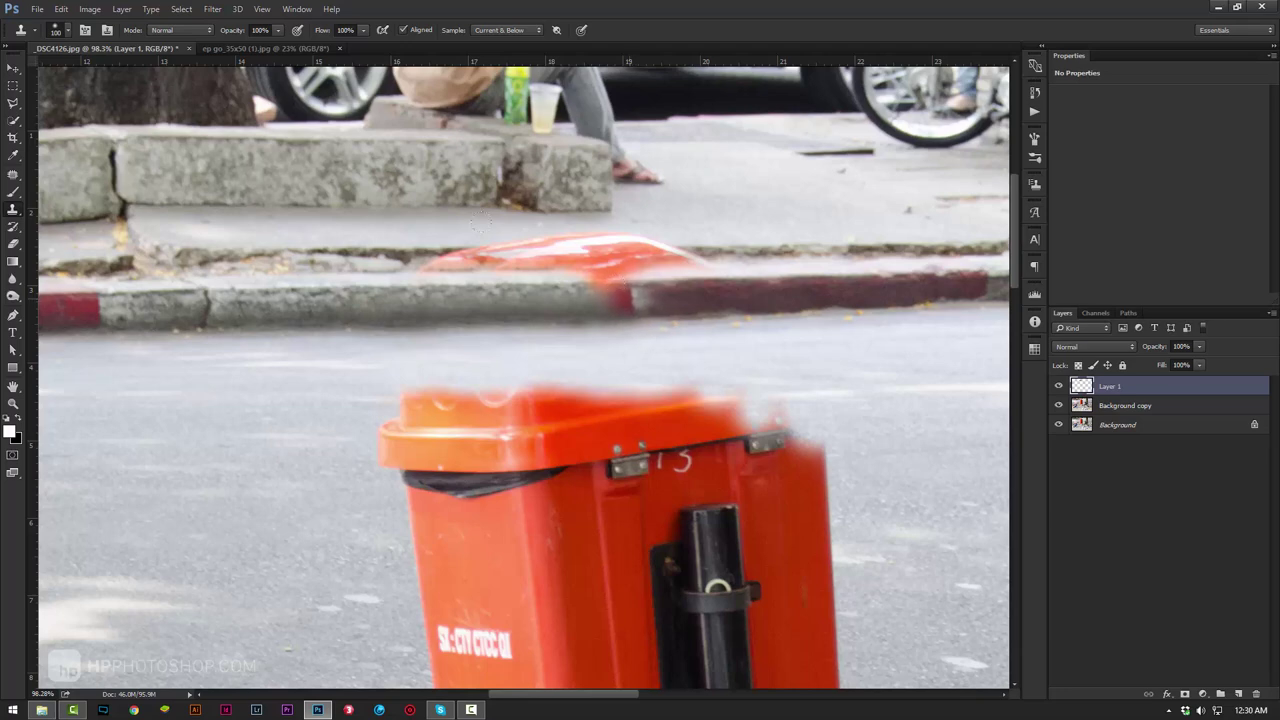
left_click(86, 30)
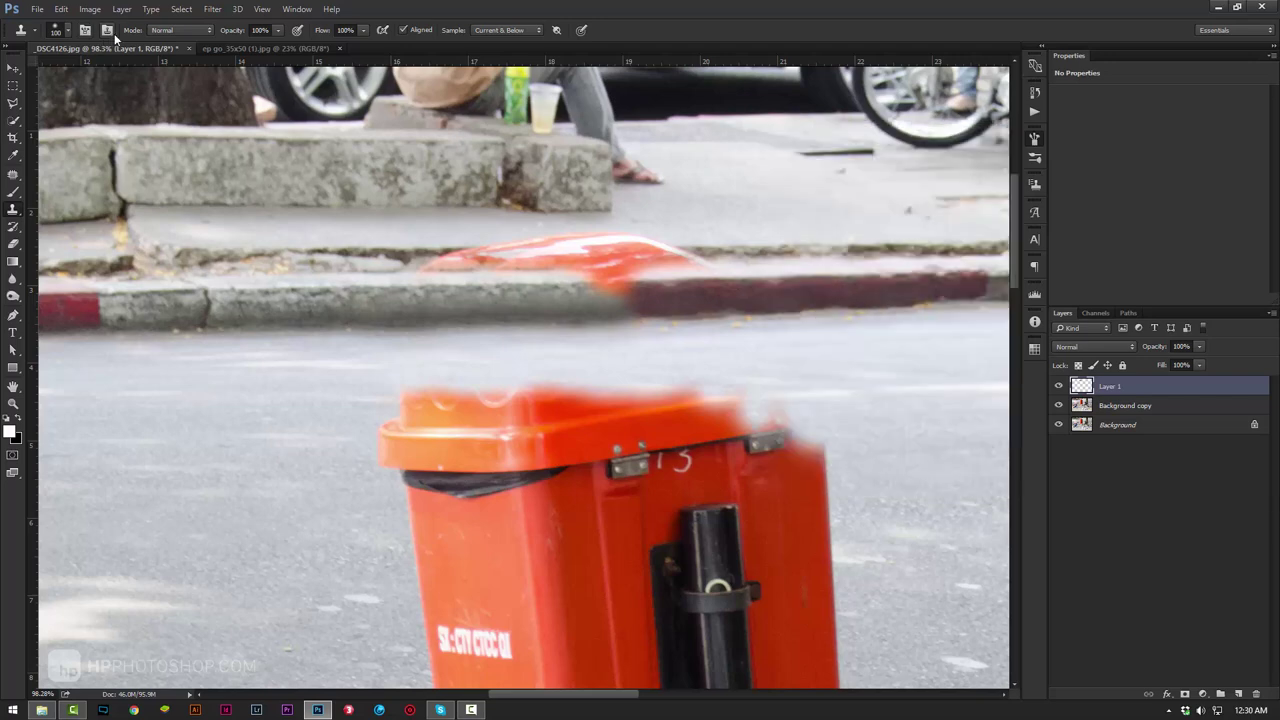
left_click(110, 31)
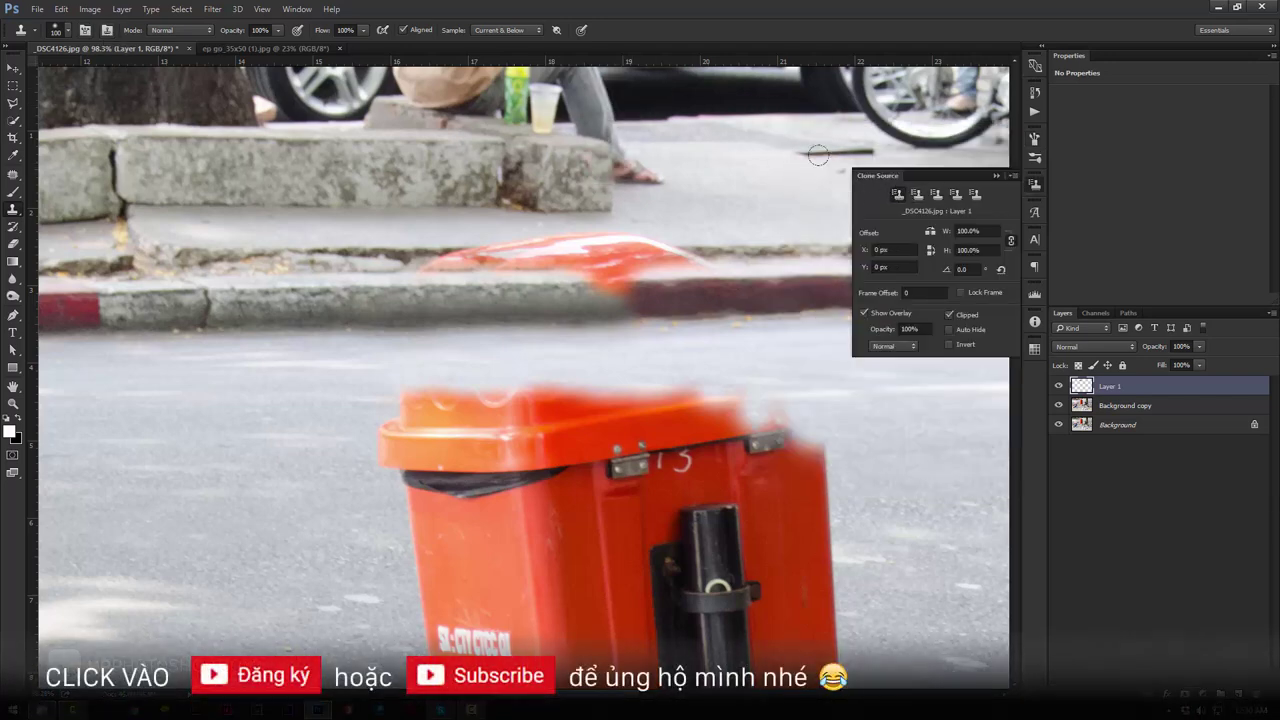
left_click(297, 9)
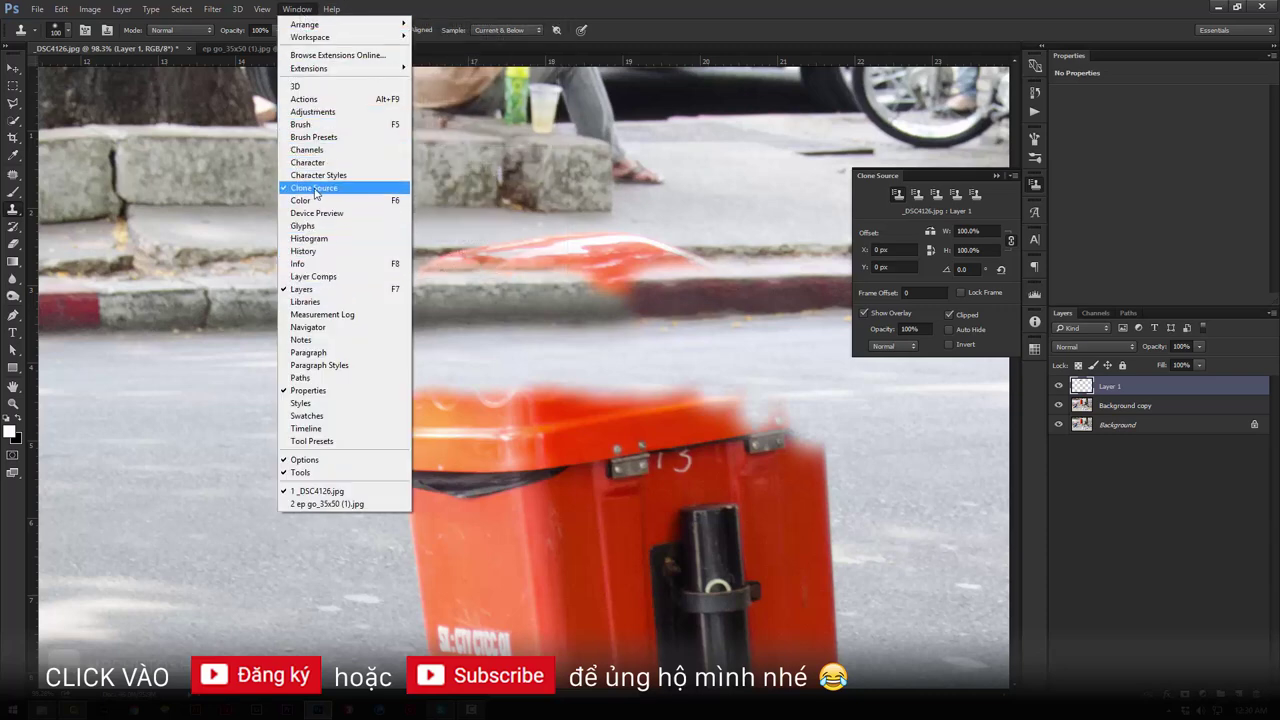
left_click(309, 192)
left_click(297, 9)
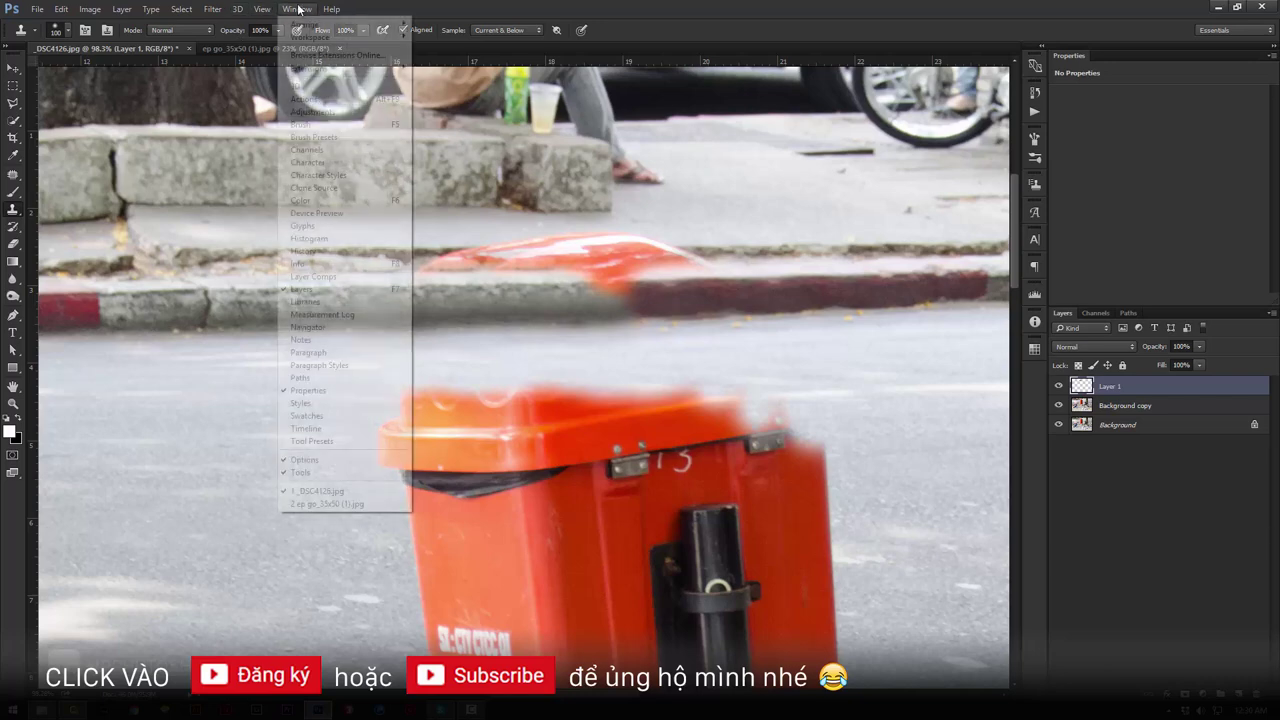
left_click(312, 188)
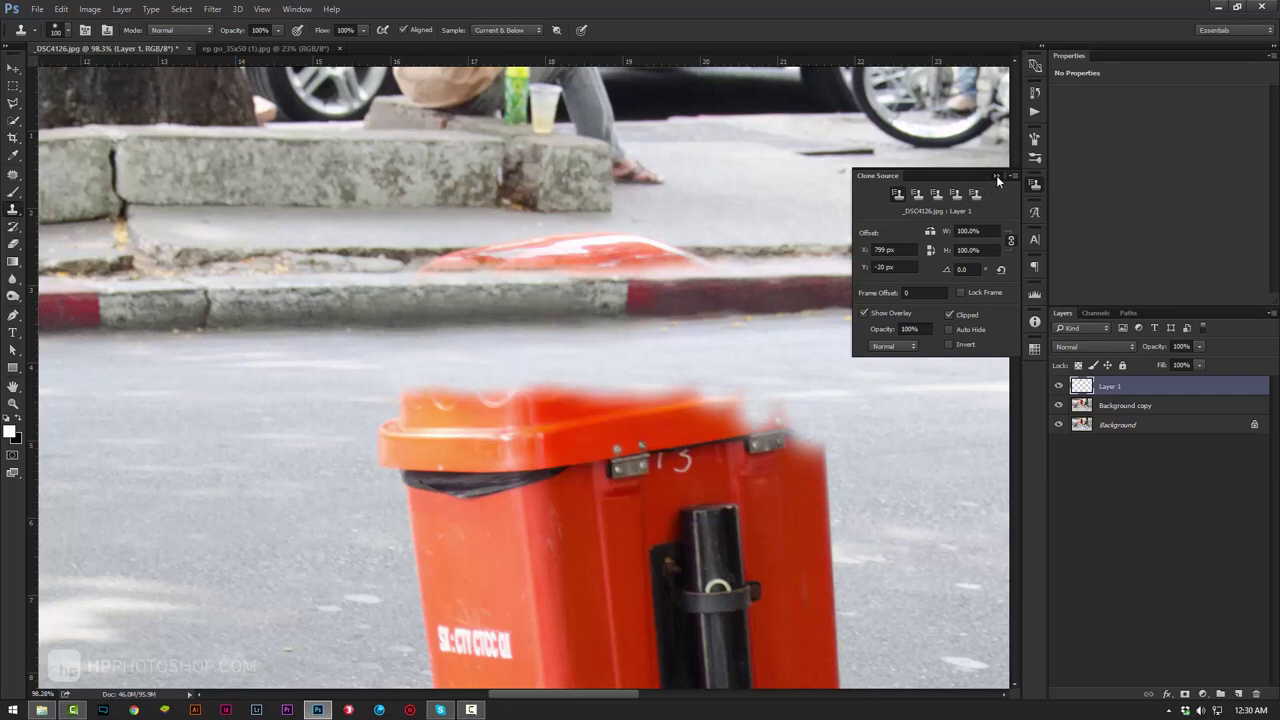
left_click(995, 175)
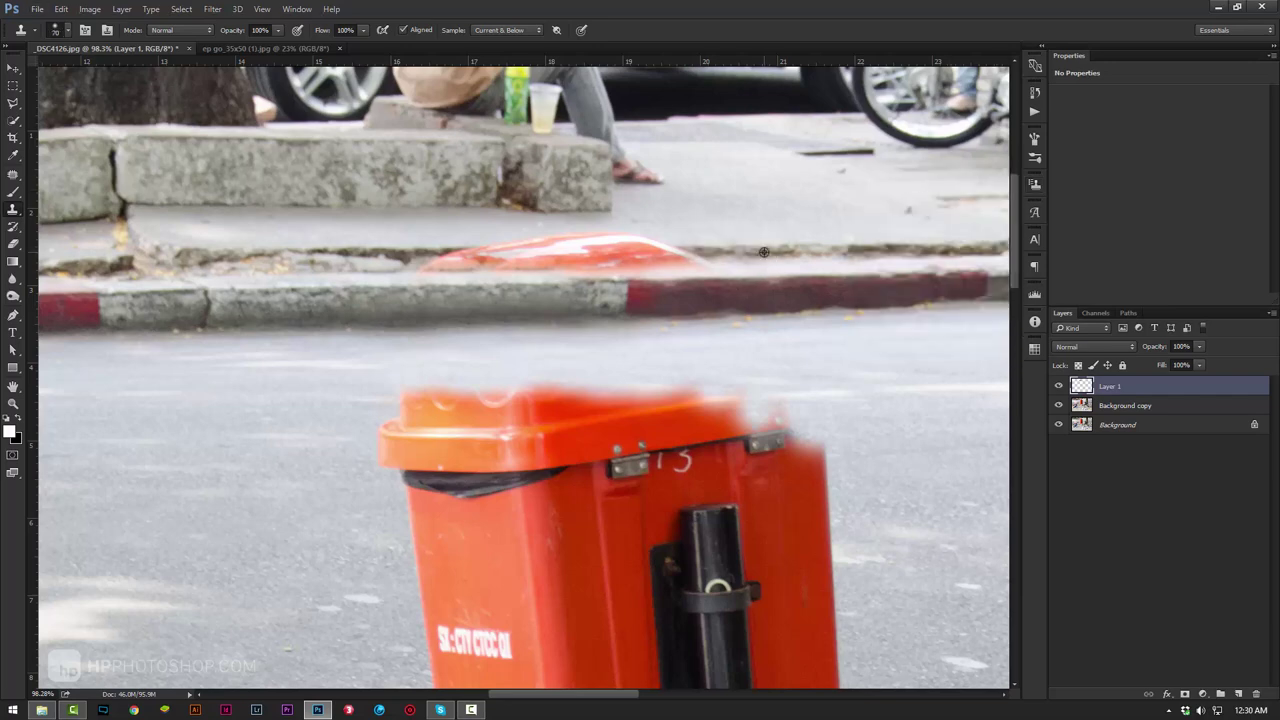
Sample clean pavement and clone it over the orange remnant above the kerb.
left_click(764, 252, "alt")
mouse_move(700, 250)
left_mouse_down()
mouse_move(555, 247)
mouse_move(586, 223)
mouse_move(523, 246)
mouse_move(557, 250)
left_mouse_up()
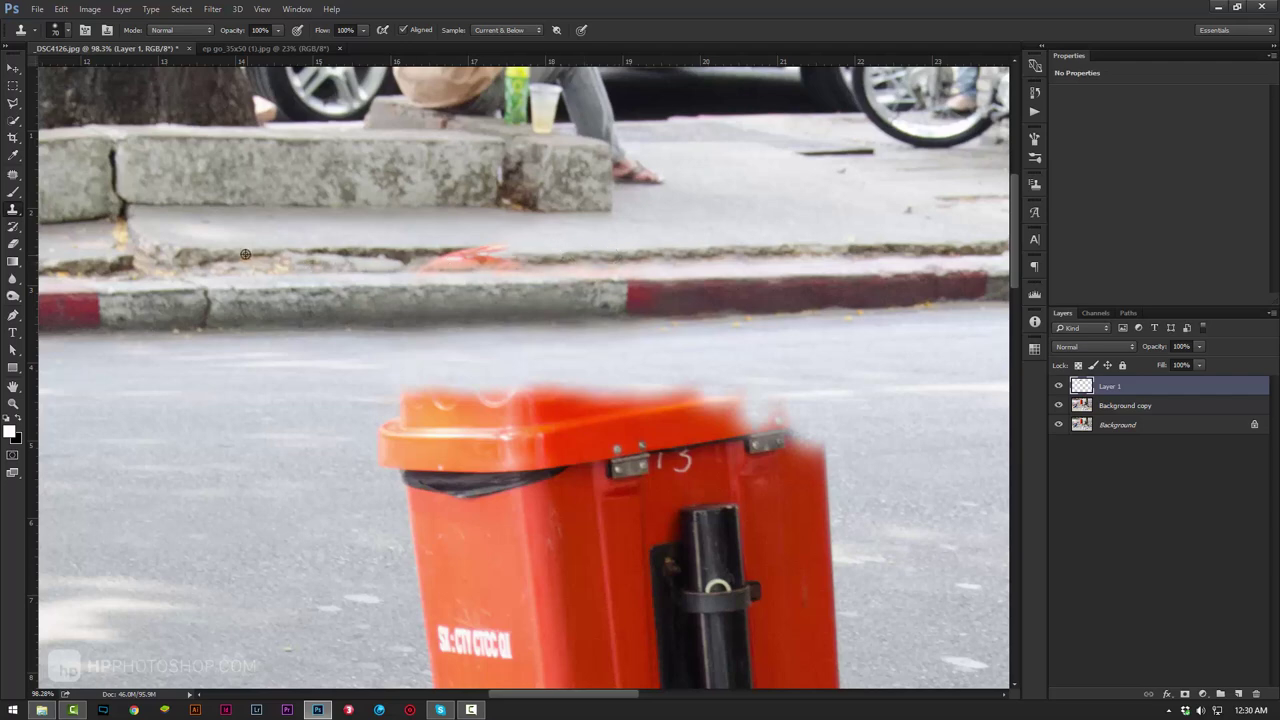
left_click_drag(420, 250, 496, 252)
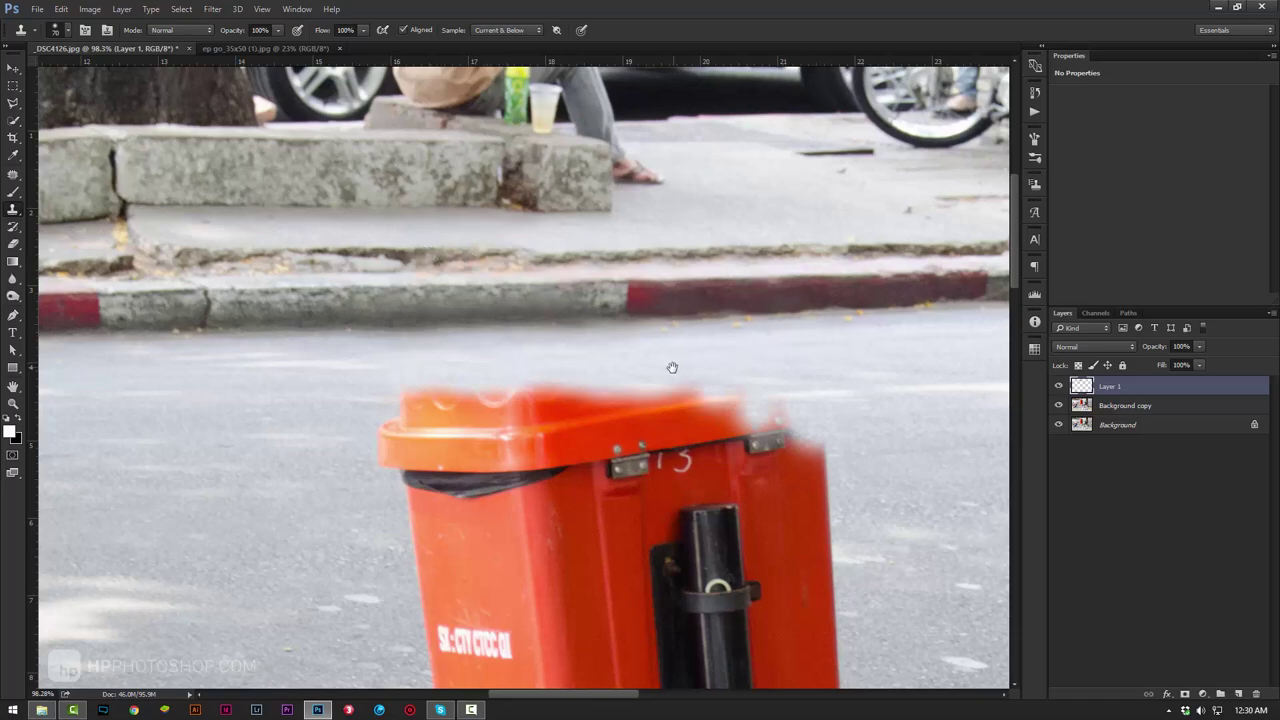
mouse_move(671, 366)
left_mouse_down()
mouse_move(668, 250)
mouse_move(707, 359)
left_mouse_up()
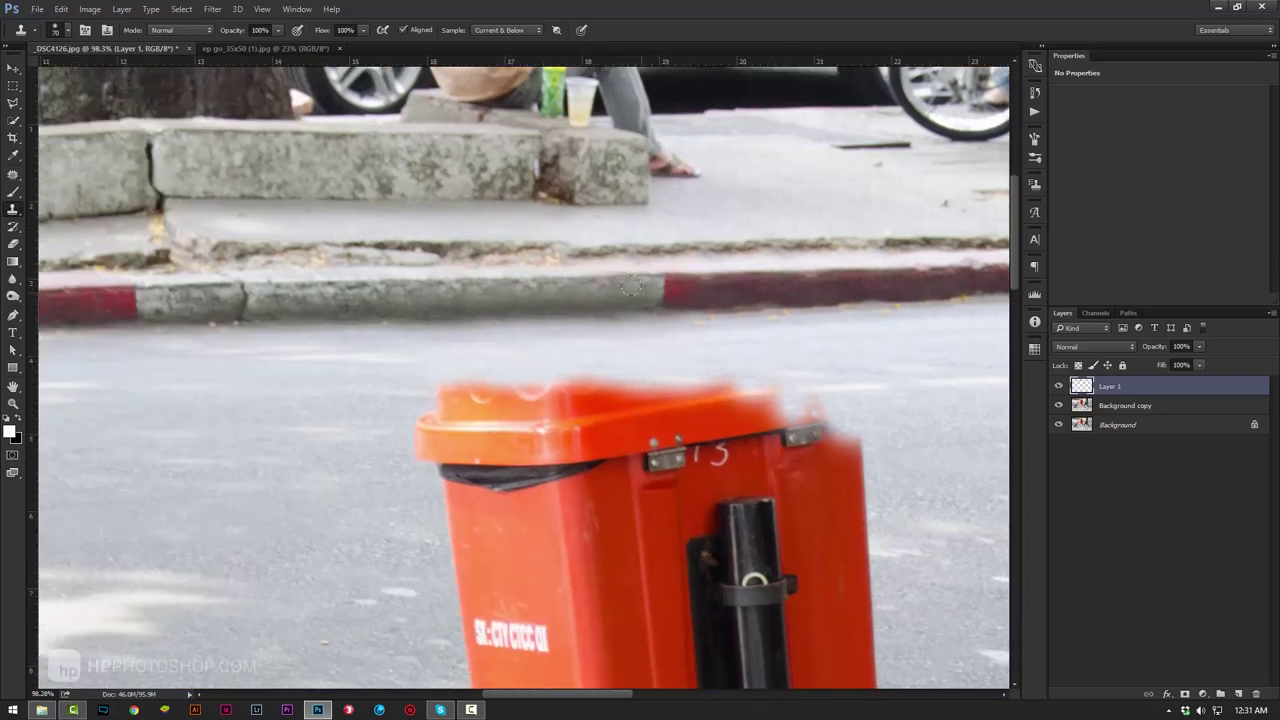
Zoom out and toggle Layer 1's visibility to compare with the original, then refocus on the bin.
key("z")
left_click_drag(530, 341, 557, 308)
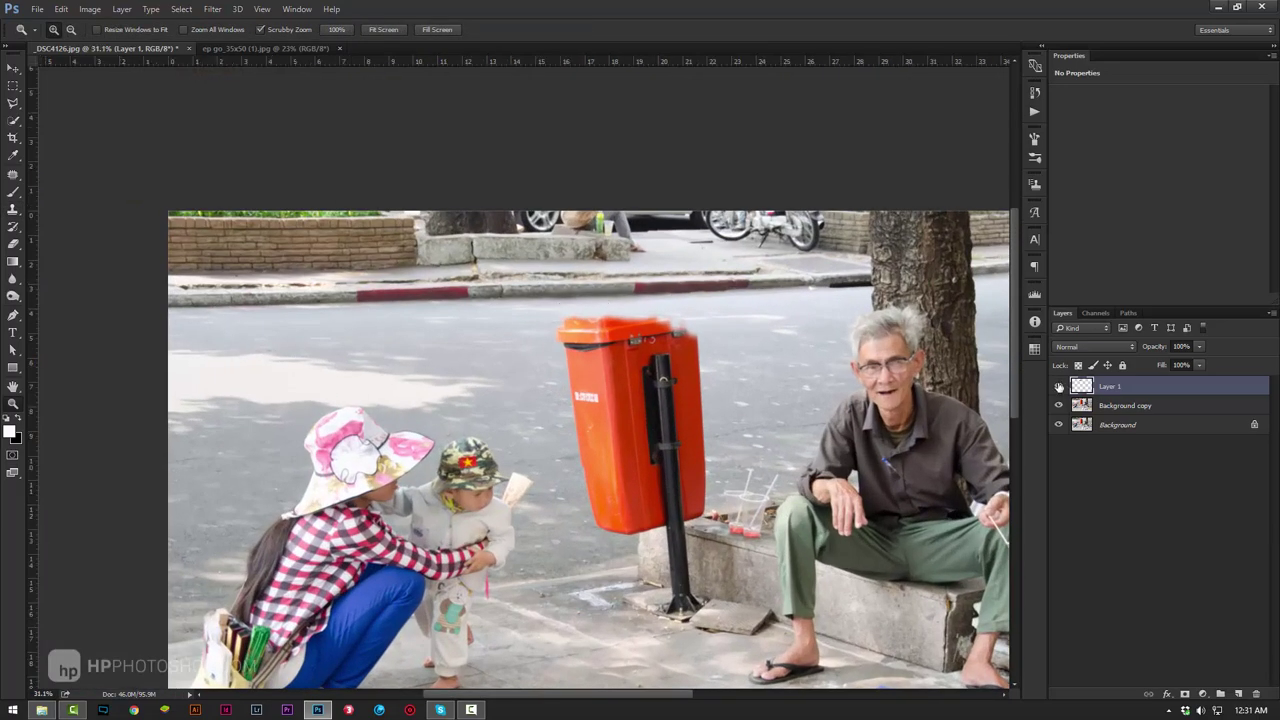
left_click(1059, 387)
left_click(1059, 387)
left_click(1060, 388)
mouse_move(694, 325)
left_mouse_down()
mouse_move(744, 341)
mouse_move(690, 345)
left_mouse_up()
left_click_drag(690, 440, 709, 384)
Sample road texture and clone it over the bin's top corners and upper edge.
key("s")
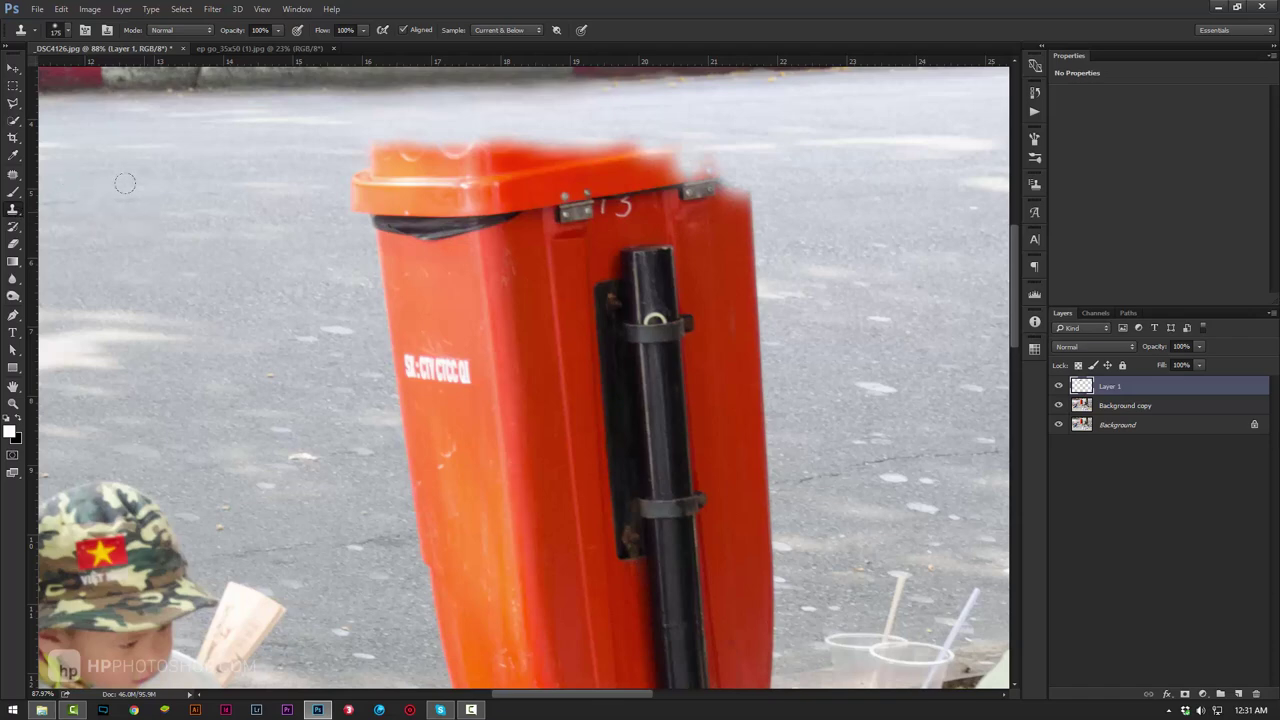
left_click(272, 227, "alt")
left_click_drag(340, 190, 341, 180)
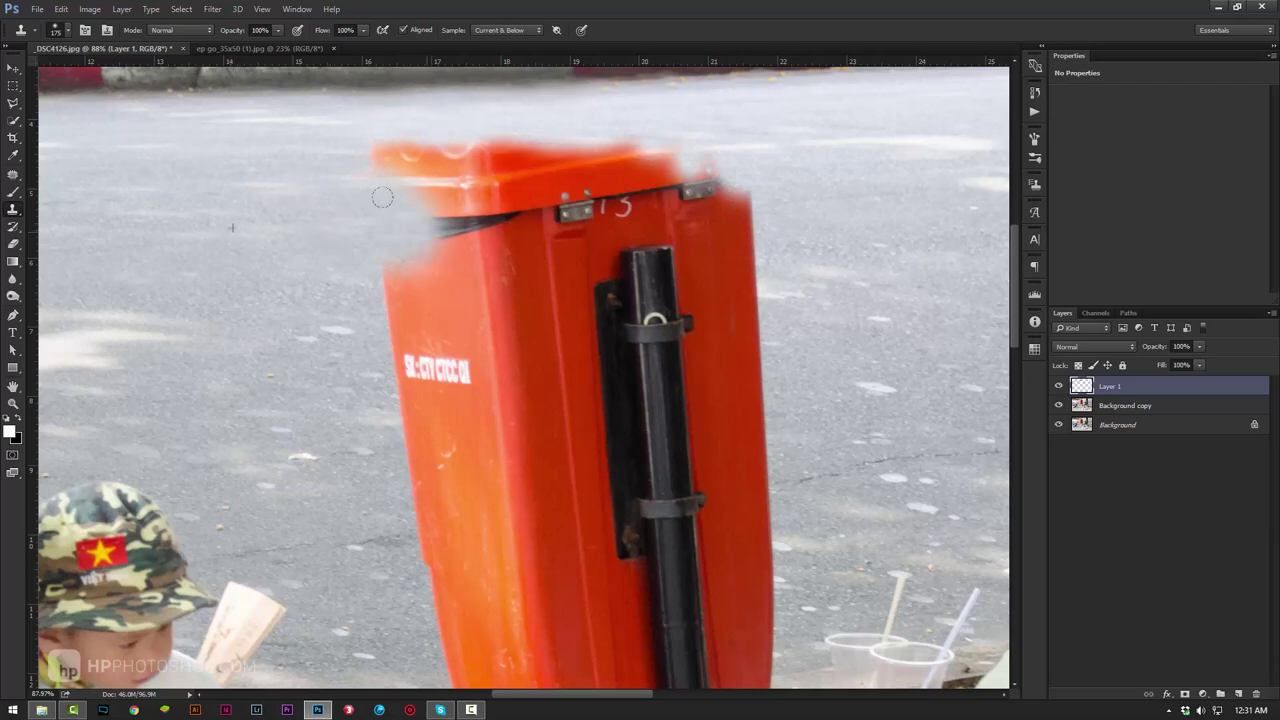
mouse_move(340, 175)
left_mouse_down()
mouse_move(397, 140)
mouse_move(348, 135)
mouse_move(470, 220)
mouse_move(400, 300)
mouse_move(540, 230)
mouse_move(468, 178)
mouse_move(610, 200)
mouse_move(508, 143)
mouse_move(614, 149)
mouse_move(585, 136)
left_mouse_up()
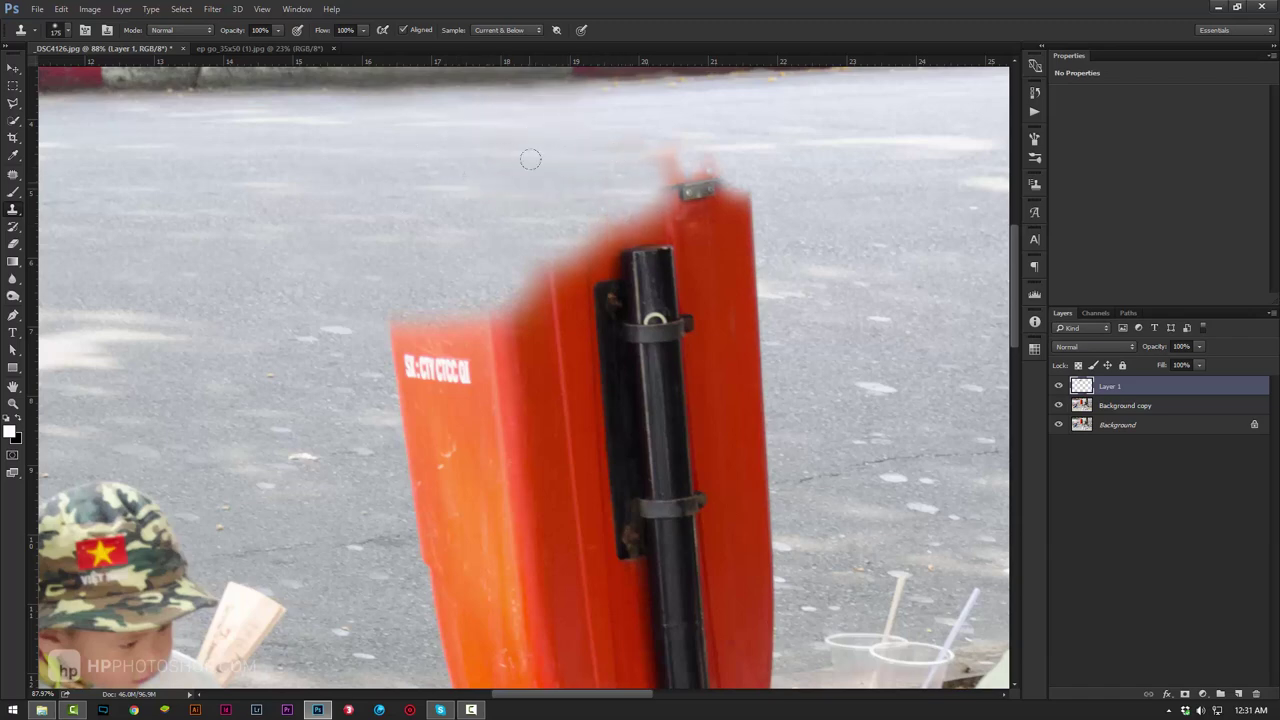
mouse_move(729, 222)
left_mouse_down()
mouse_move(680, 300)
mouse_move(766, 211)
mouse_move(614, 175)
mouse_move(697, 155)
mouse_move(620, 260)
mouse_move(740, 400)
mouse_move(740, 480)
mouse_move(689, 268)
mouse_move(620, 380)
mouse_move(564, 273)
left_mouse_up()
Cover the lettered board's edges, lettering and orange strip with road texture.
left_click_drag(913, 476, 694, 386)
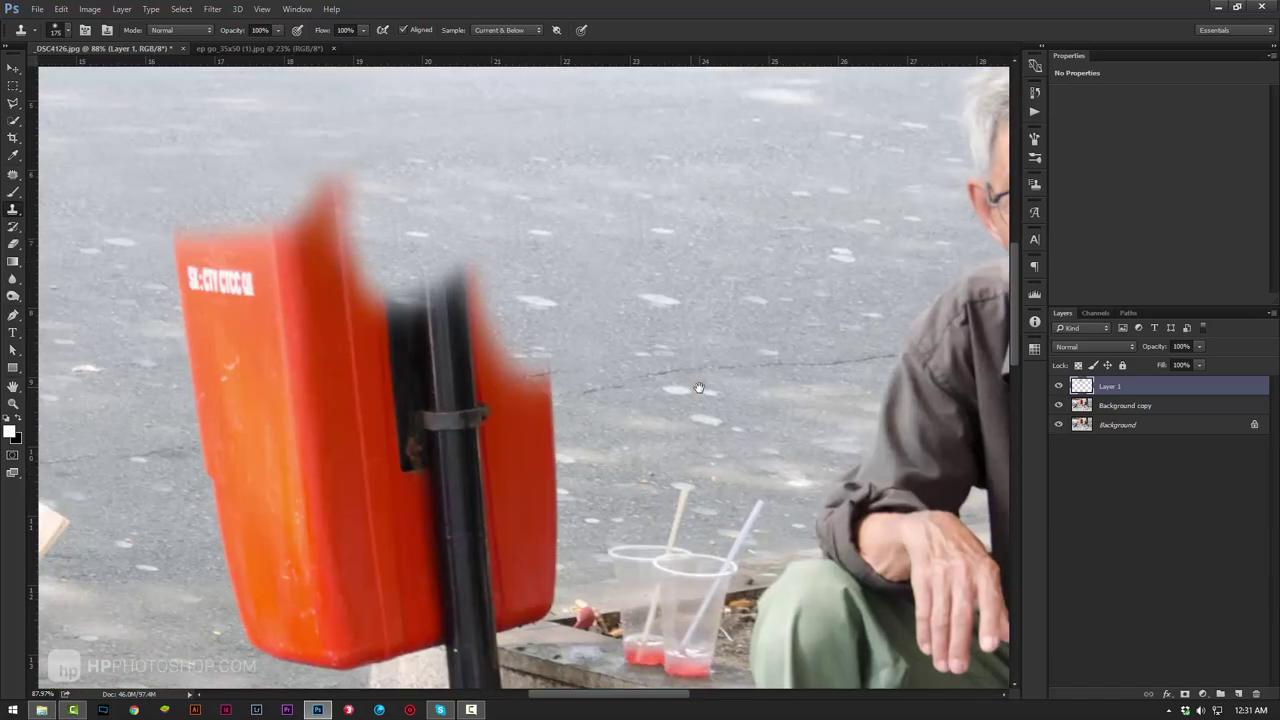
left_click_drag(525, 354, 500, 435)
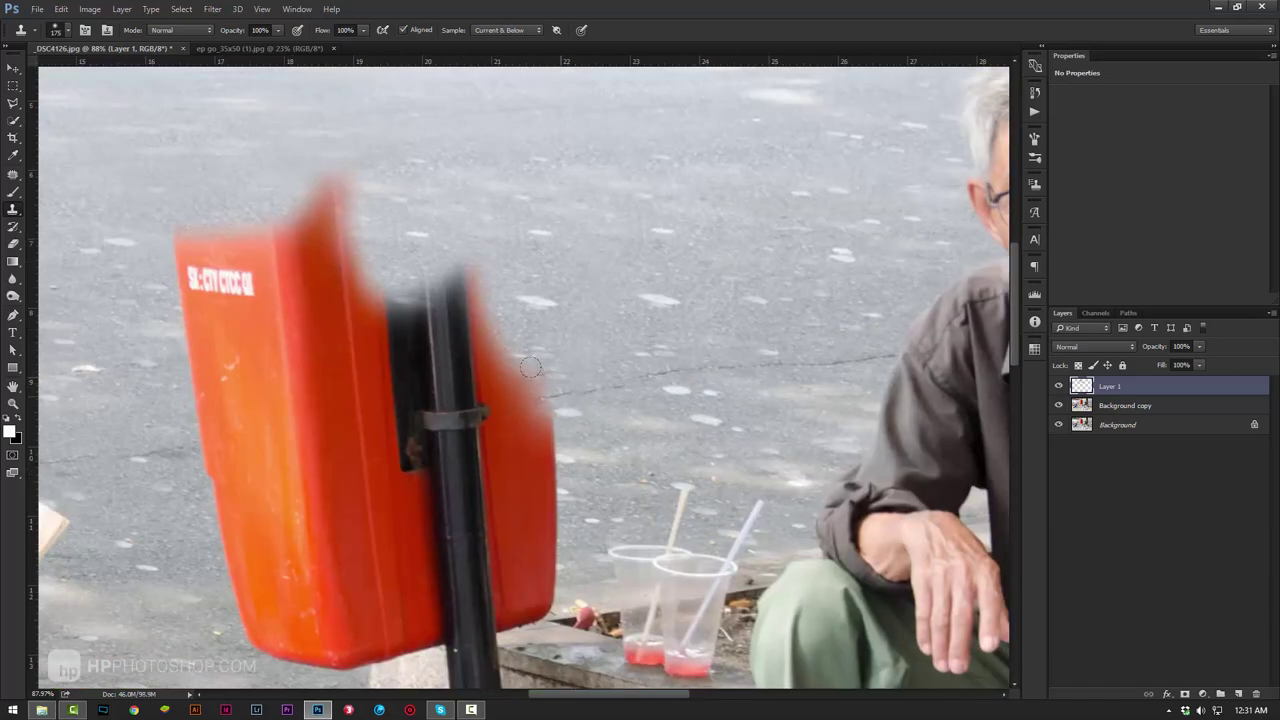
mouse_move(470, 360)
left_mouse_down()
mouse_move(430, 290)
mouse_move(320, 260)
mouse_move(306, 158)
left_mouse_up()
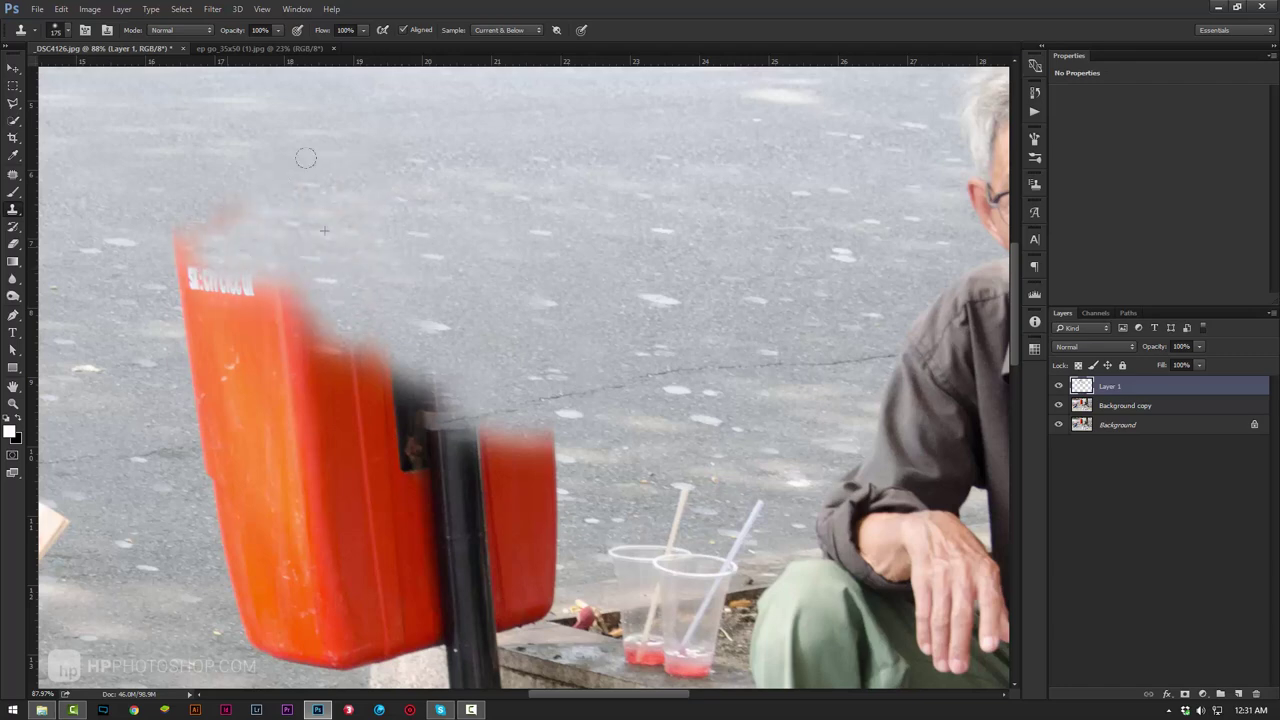
mouse_move(182, 229)
left_mouse_down()
mouse_move(188, 290)
mouse_move(290, 320)
mouse_move(368, 310)
mouse_move(390, 425)
mouse_move(351, 310)
left_mouse_up()
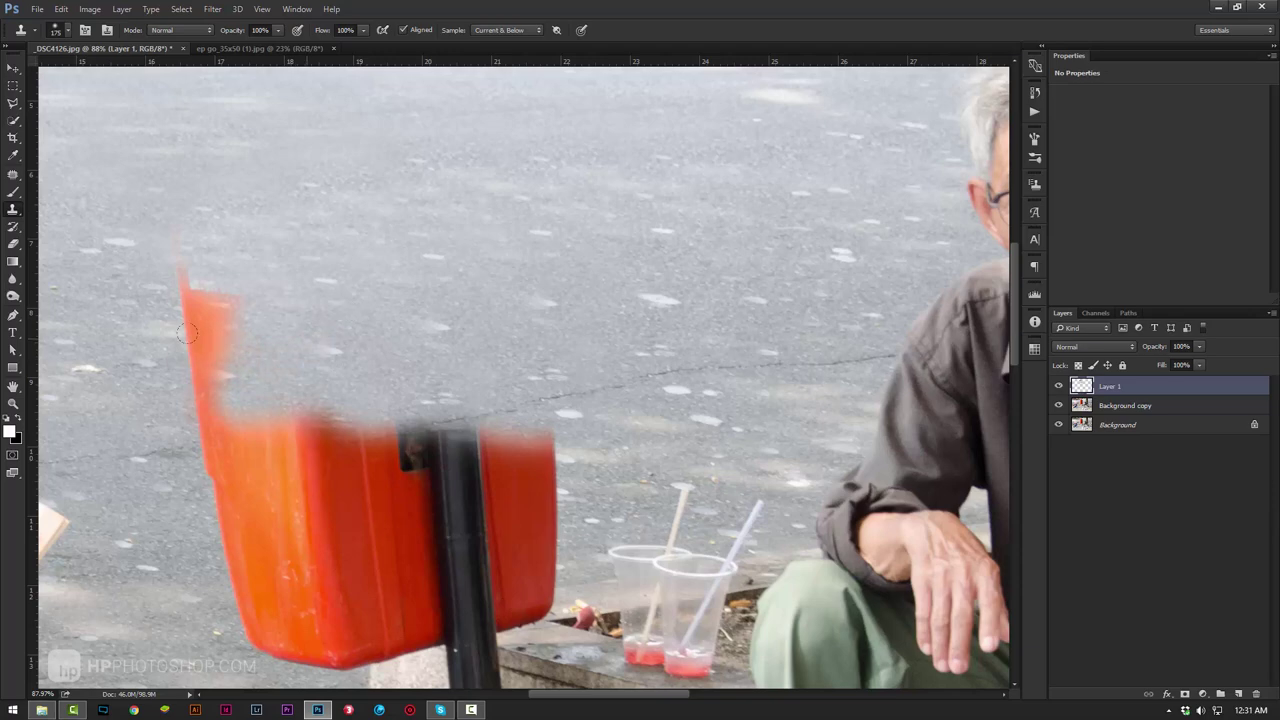
mouse_move(187, 333)
left_mouse_down()
mouse_move(190, 310)
mouse_move(142, 225)
left_mouse_up()
left_click_drag(313, 216, 389, 318)
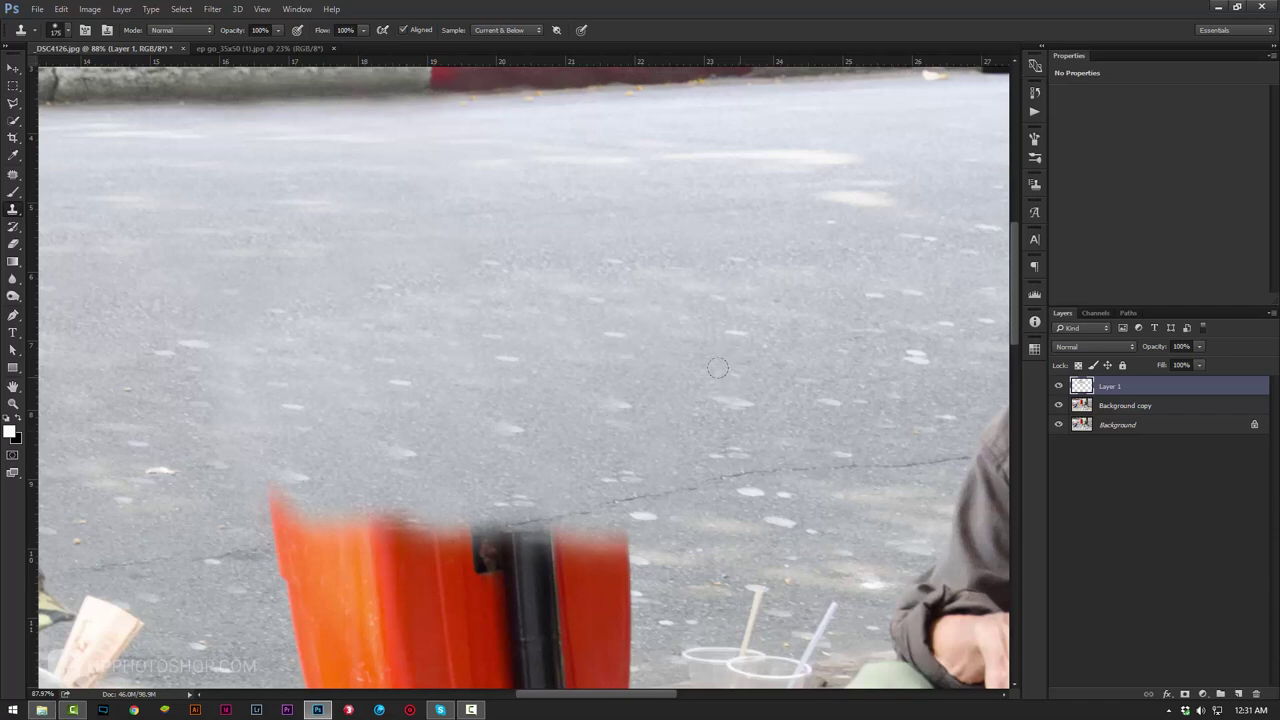
Clone road texture over the left edge of the bin's remaining orange section.
left_click_drag(731, 478, 746, 272)
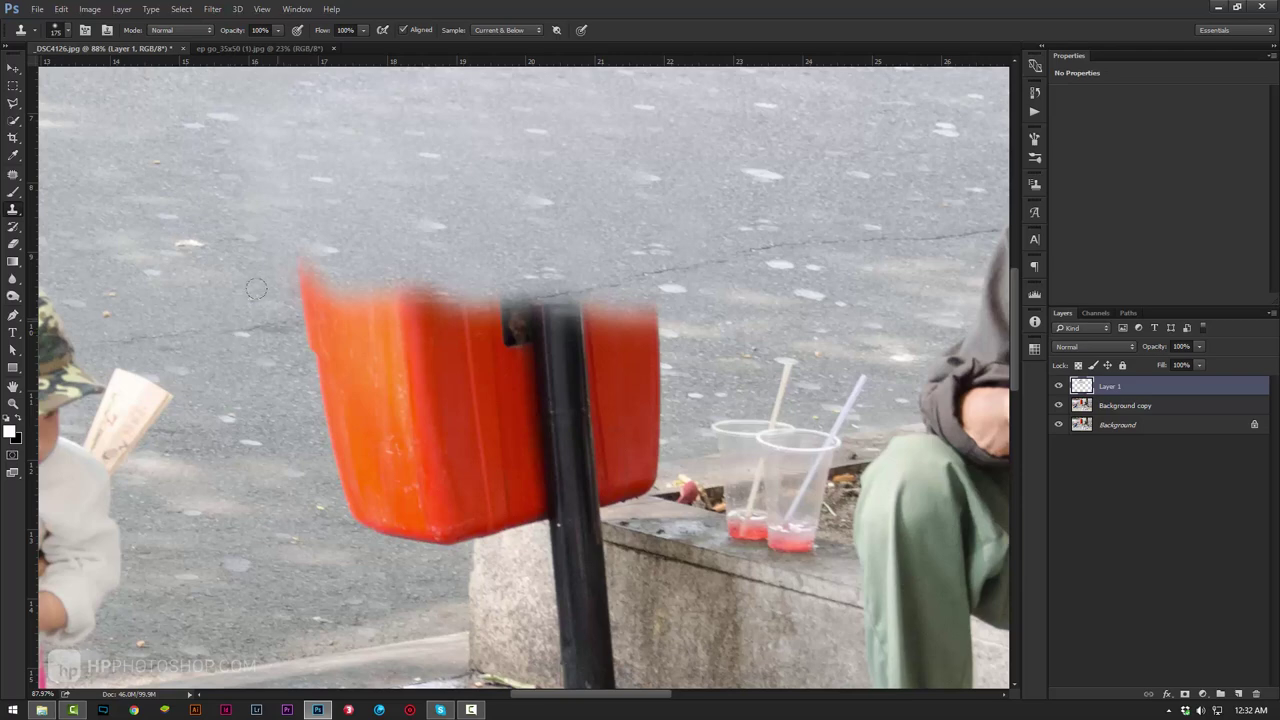
mouse_move(322, 345)
left_mouse_down()
mouse_move(302, 292)
mouse_move(340, 350)
mouse_move(370, 440)
left_mouse_up()
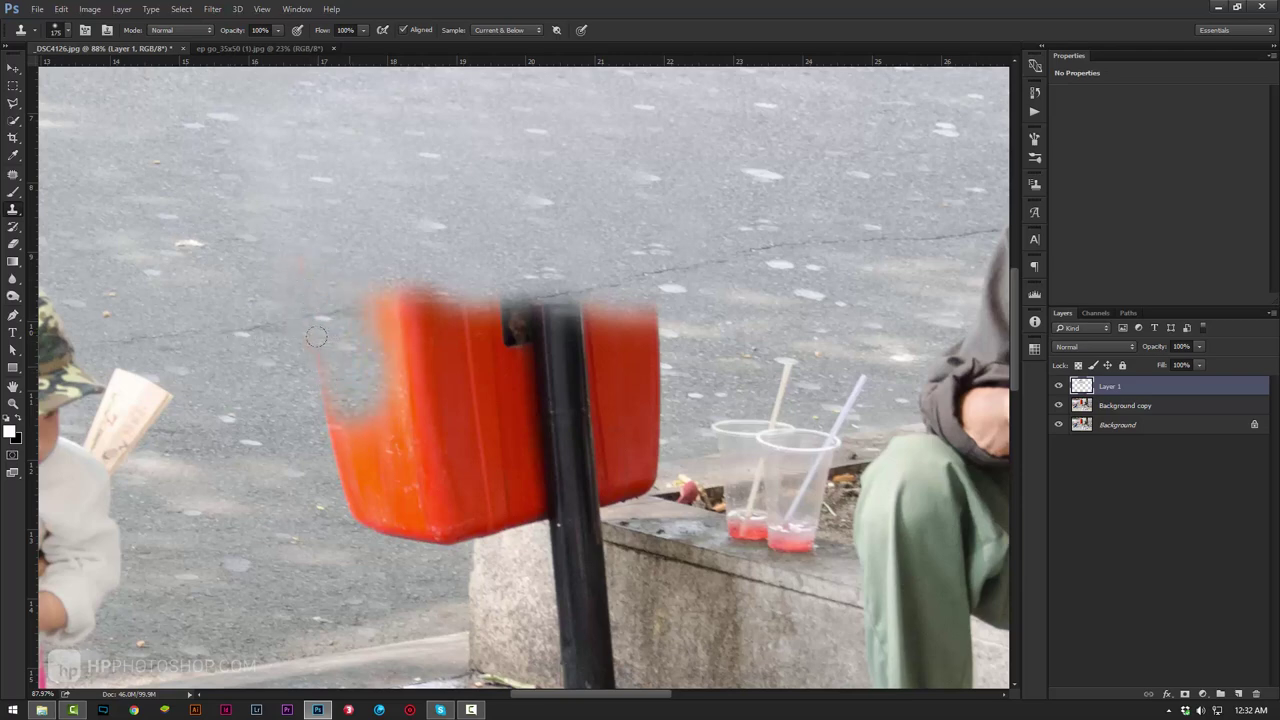
mouse_move(320, 400)
left_mouse_down()
mouse_move(373, 491)
mouse_move(388, 467)
mouse_move(382, 307)
mouse_move(392, 297)
mouse_move(432, 326)
mouse_move(420, 279)
mouse_move(505, 315)
left_mouse_up()
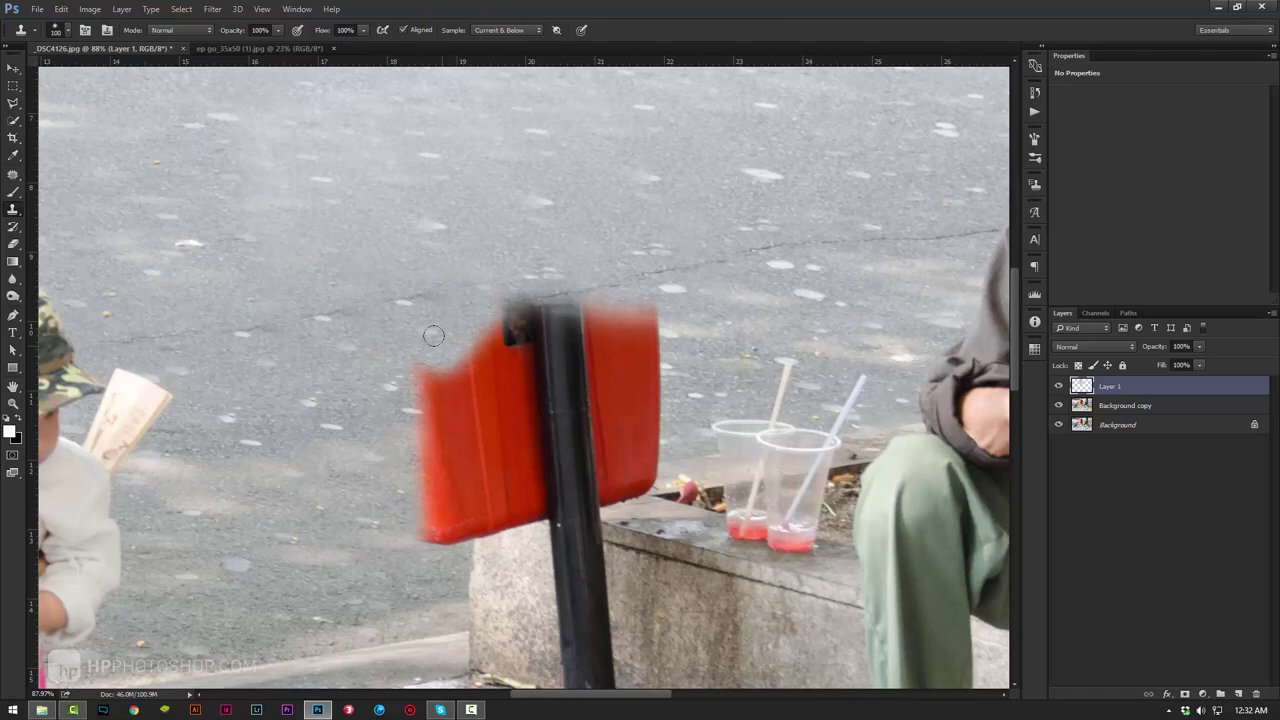
left_click_drag(769, 500, 785, 430)
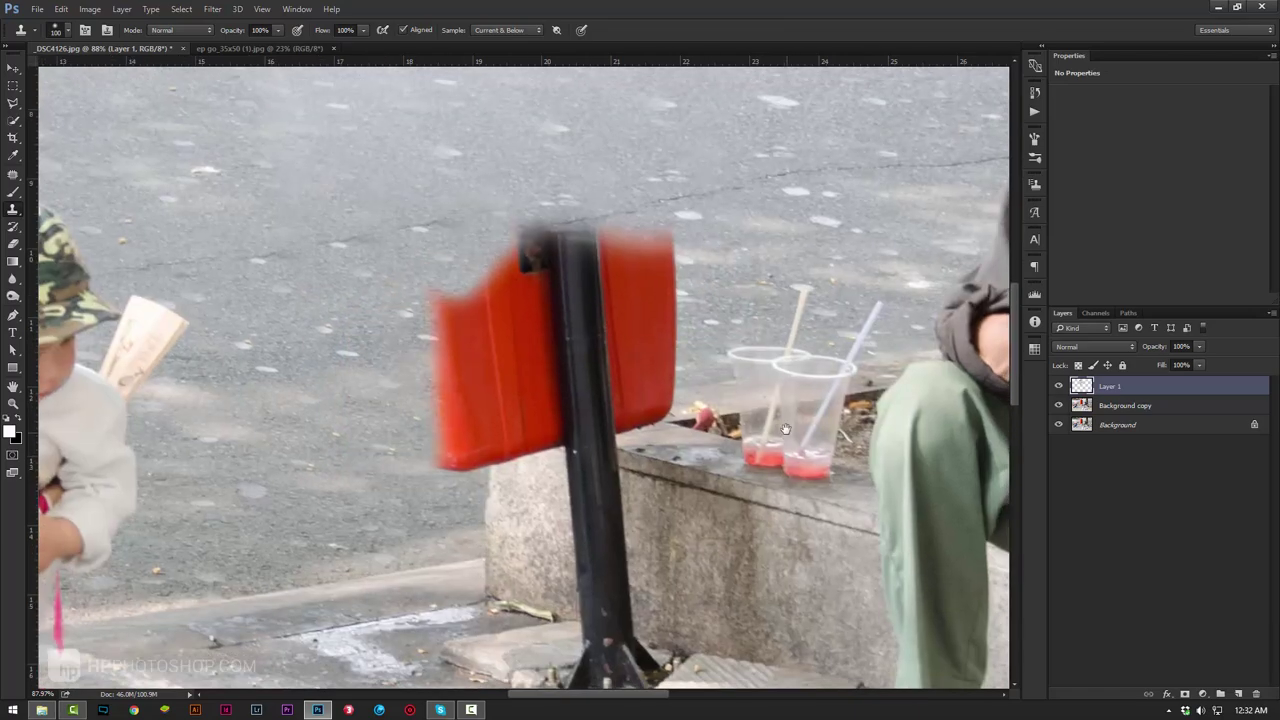
left_click_drag(730, 512, 712, 345)
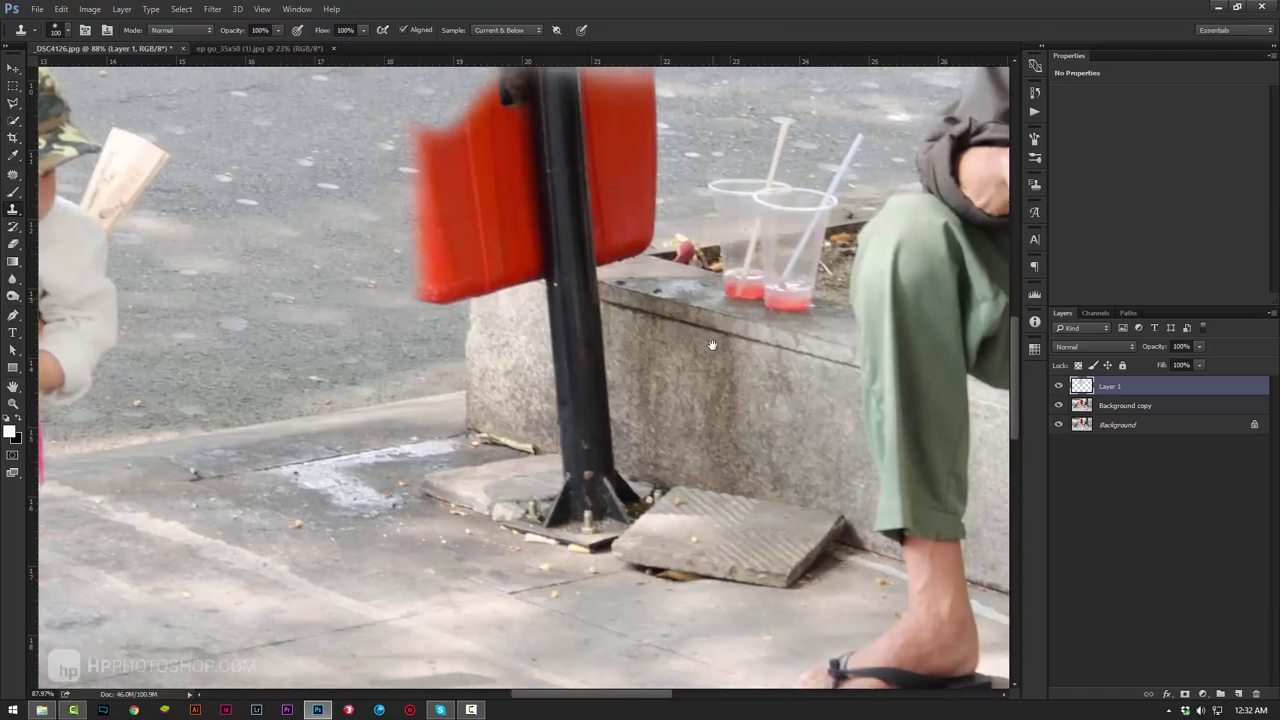
Zoom in on the block and pole, restore the deleted edit layer, and cover the pole's glare.
key("z")
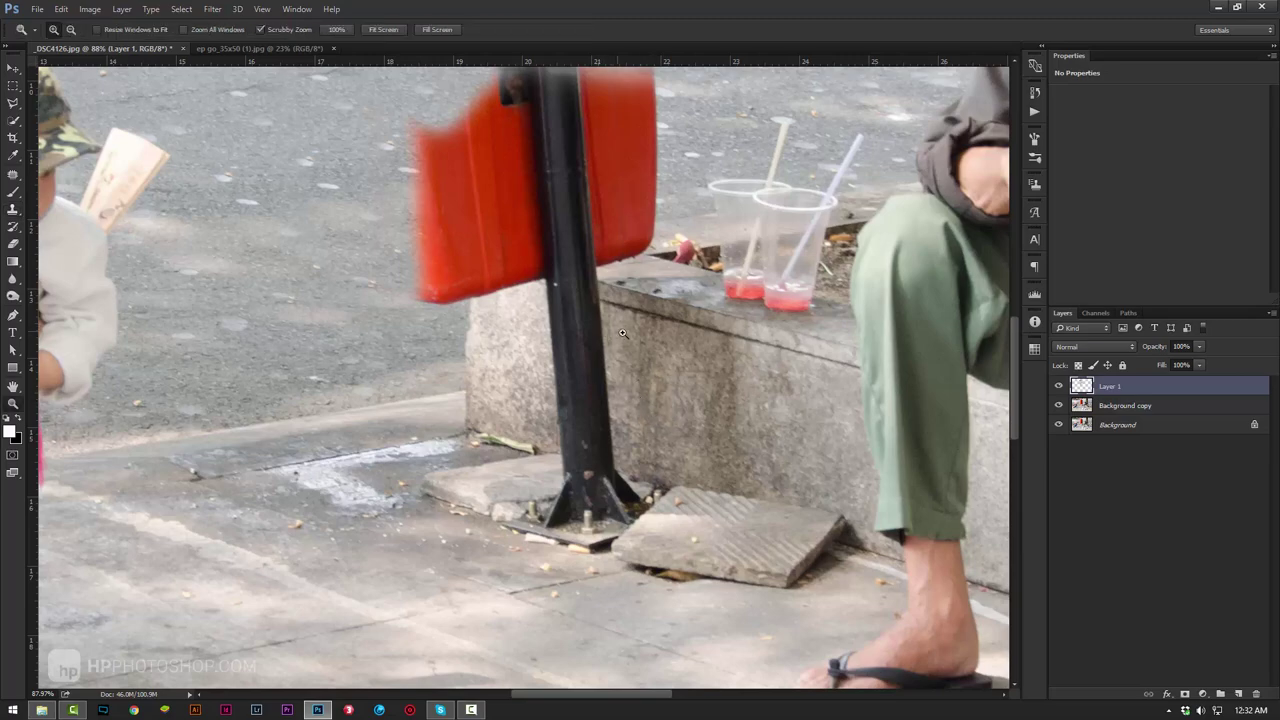
left_click_drag(622, 333, 654, 346)
key("s")
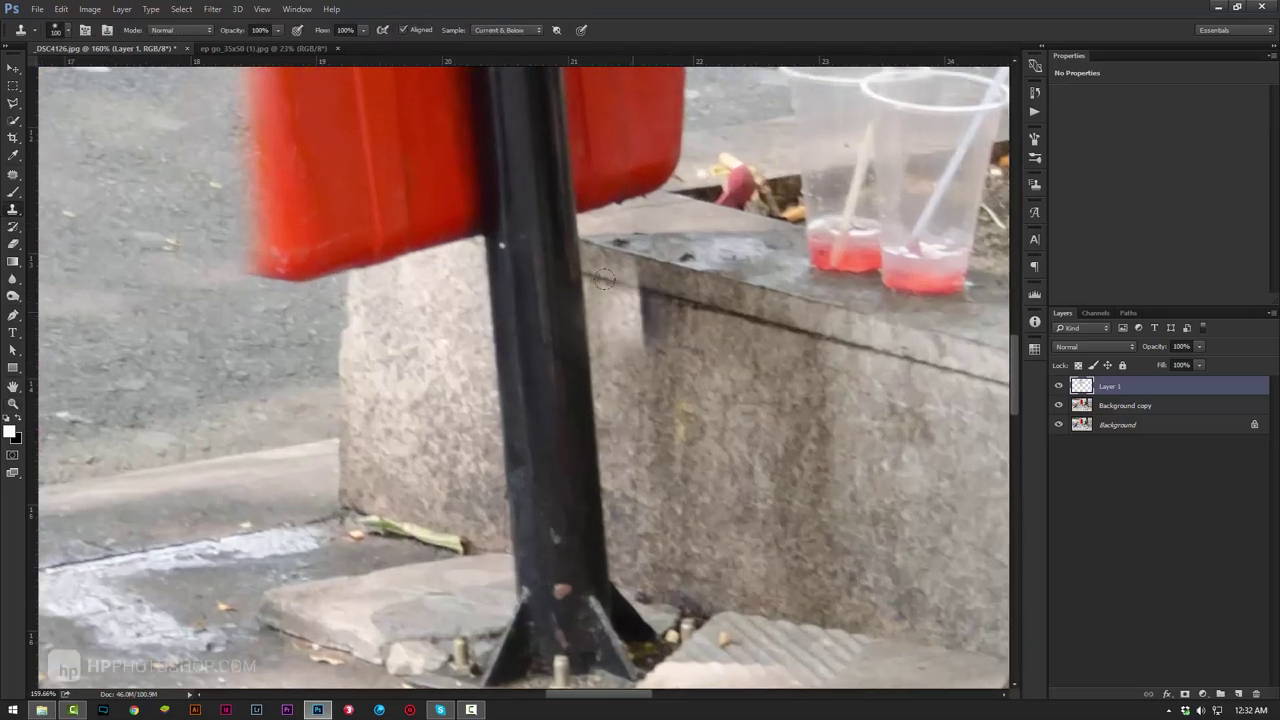
key("Delete")
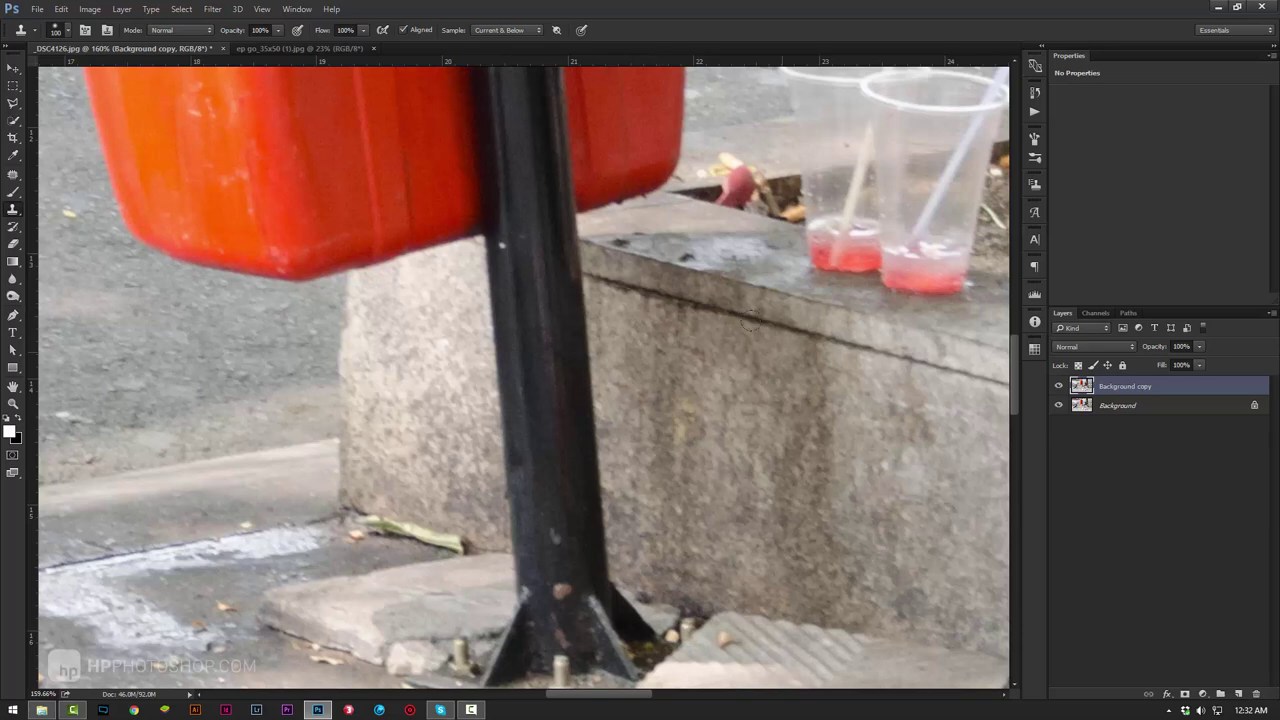
key("ctrl+z")
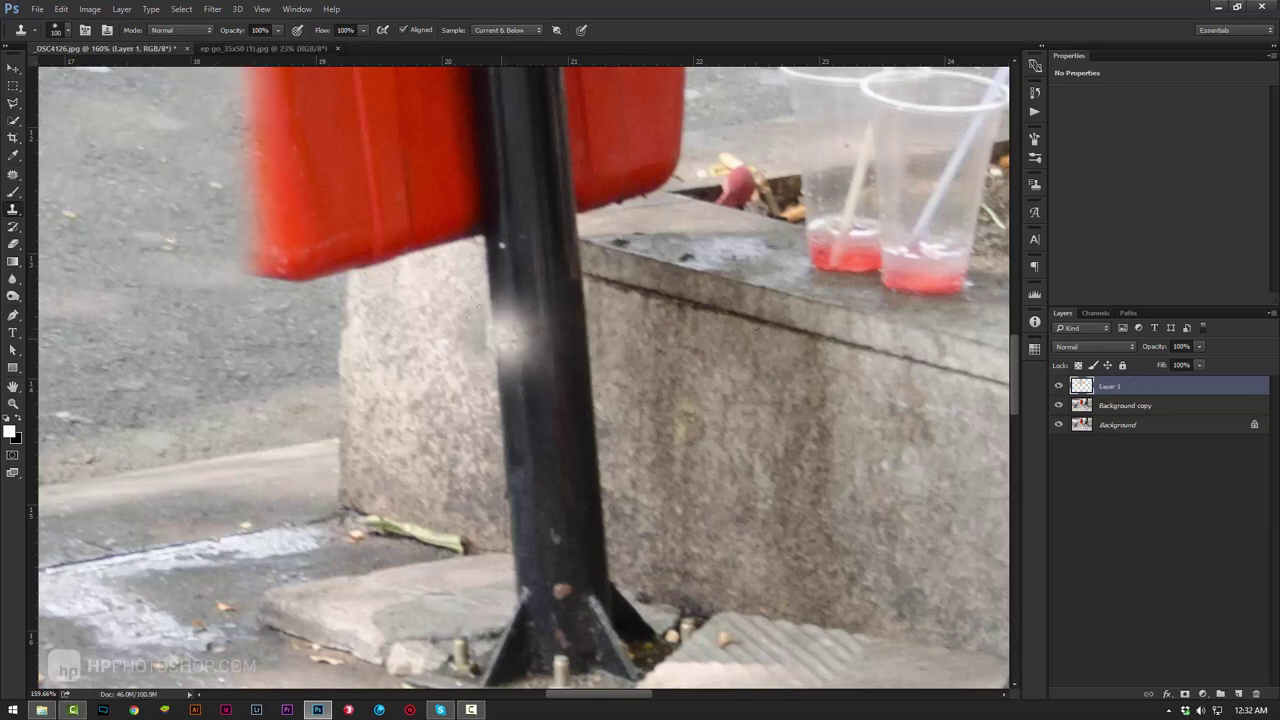
left_click_drag(505, 310, 545, 380)
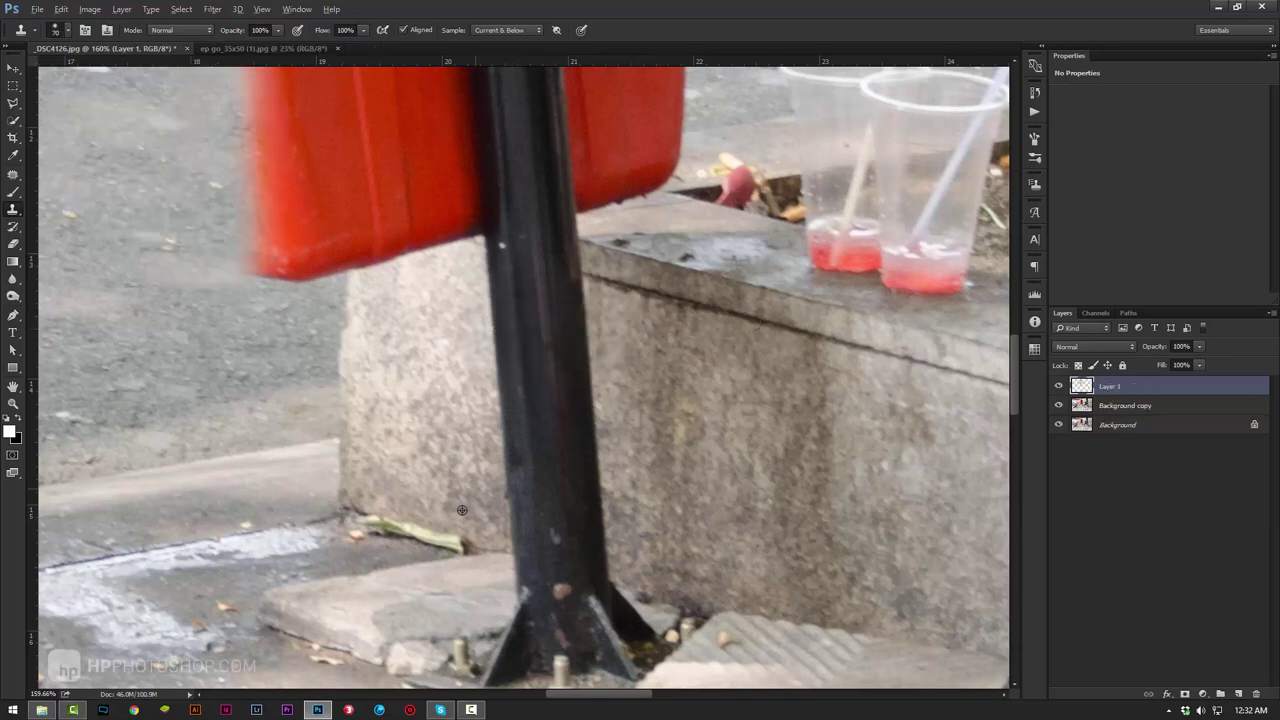
Paint stone texture over the black pole, undoing a dark cloned streak.
left_click_drag(740, 547, 807, 491)
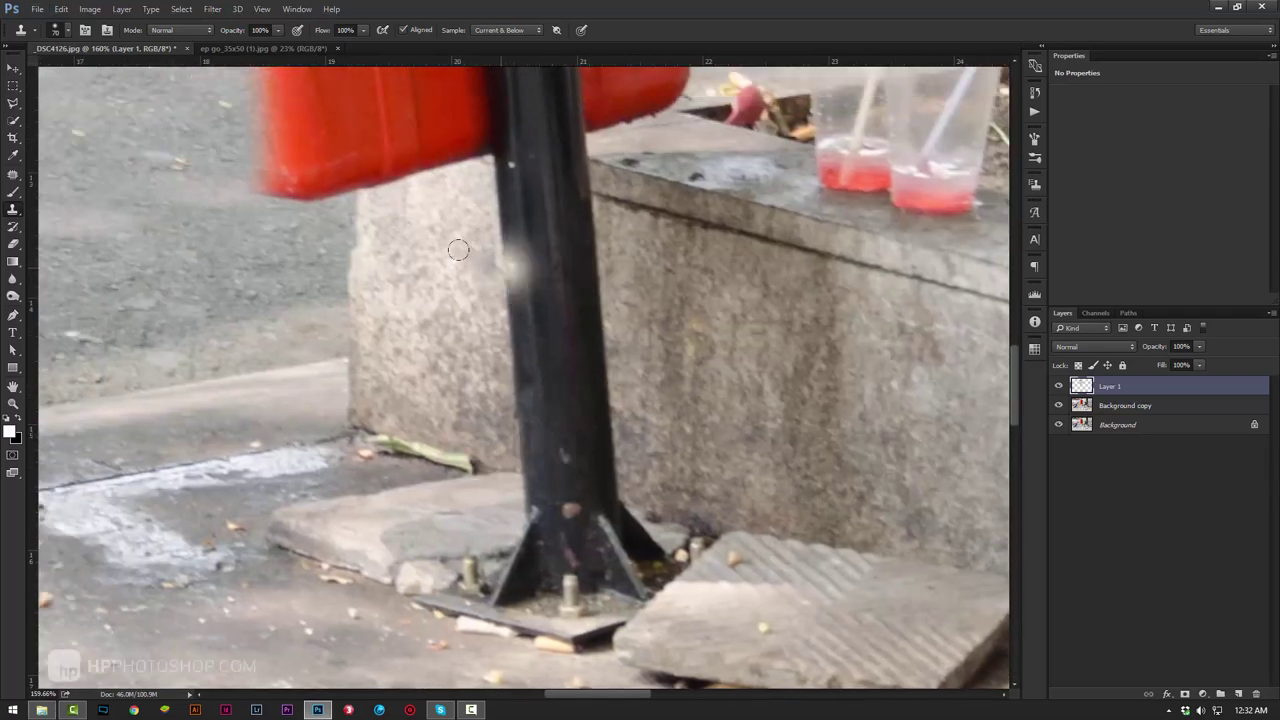
mouse_move(487, 260)
left_mouse_down()
mouse_move(525, 310)
mouse_move(530, 410)
left_mouse_up()
left_click_drag(515, 320, 590, 340)
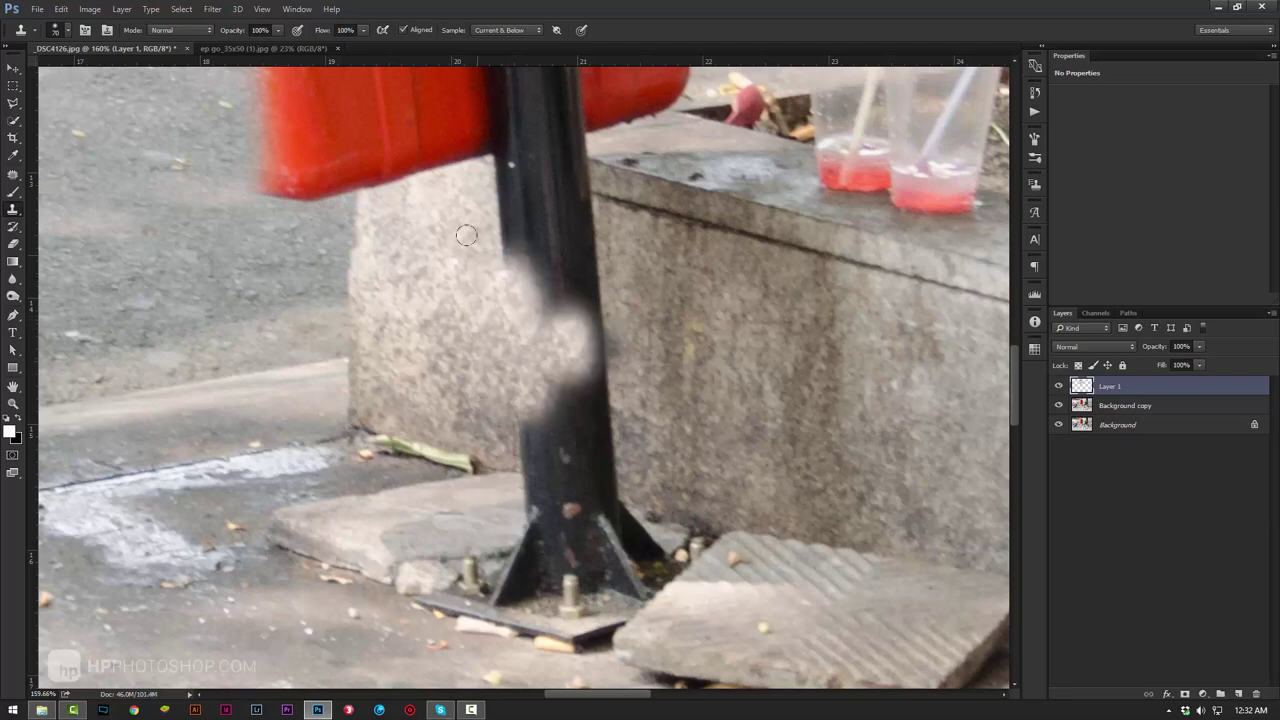
left_click_drag(466, 235, 580, 320)
mouse_move(550, 270)
left_mouse_down()
mouse_move(605, 330)
mouse_move(564, 332)
mouse_move(605, 290)
left_mouse_up()
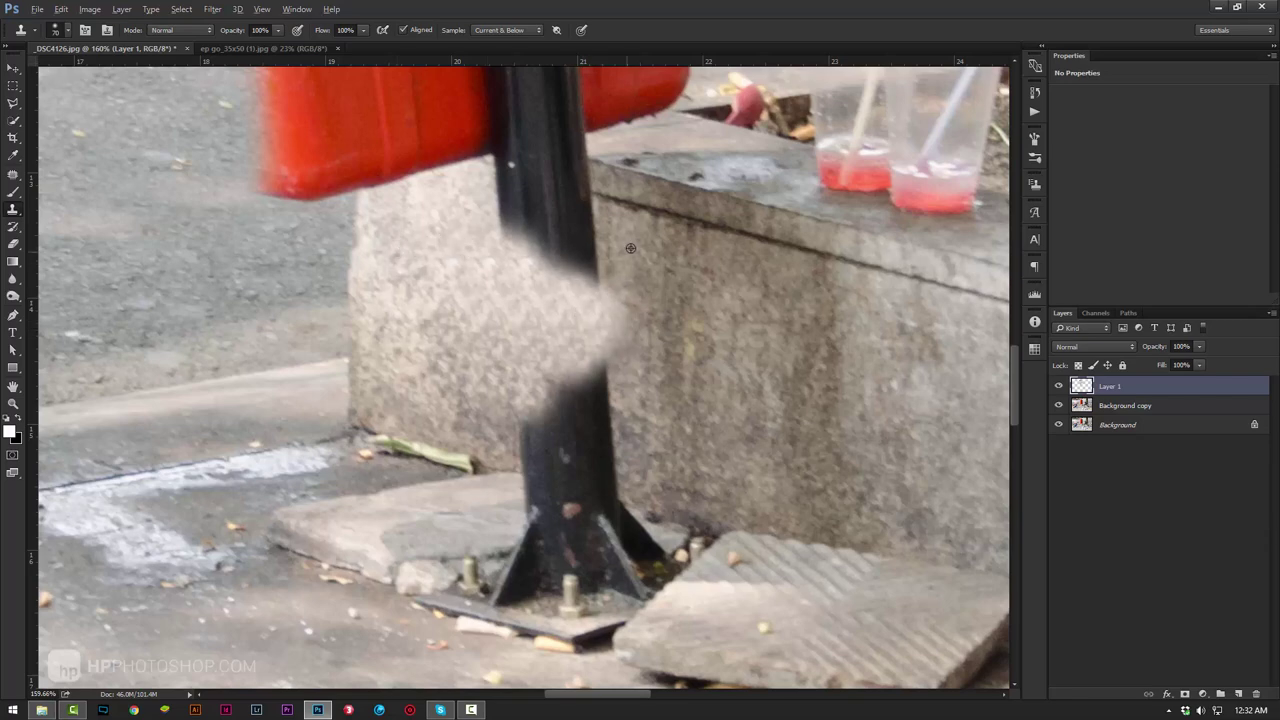
left_click(643, 217, "alt")
left_click_drag(623, 235, 621, 197)
key("ctrl+z")
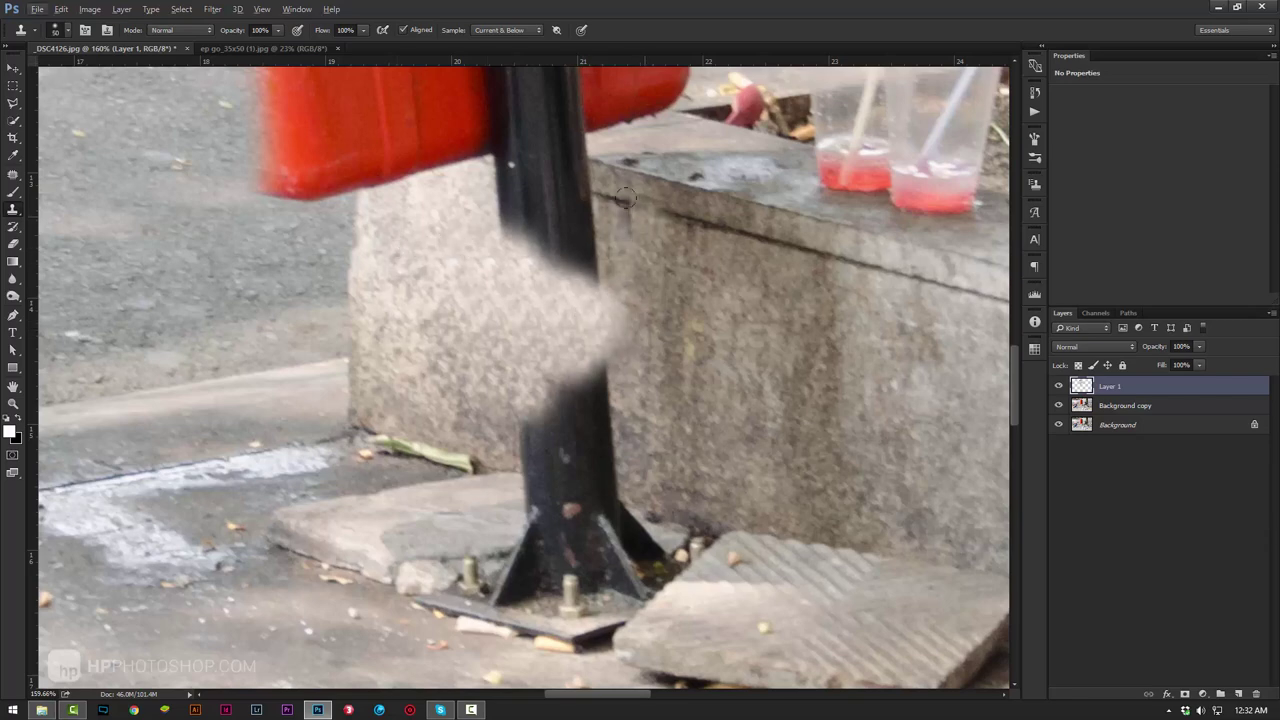
mouse_move(598, 438)
left_mouse_down()
mouse_move(586, 357)
mouse_move(618, 467)
mouse_move(517, 436)
left_mouse_up()
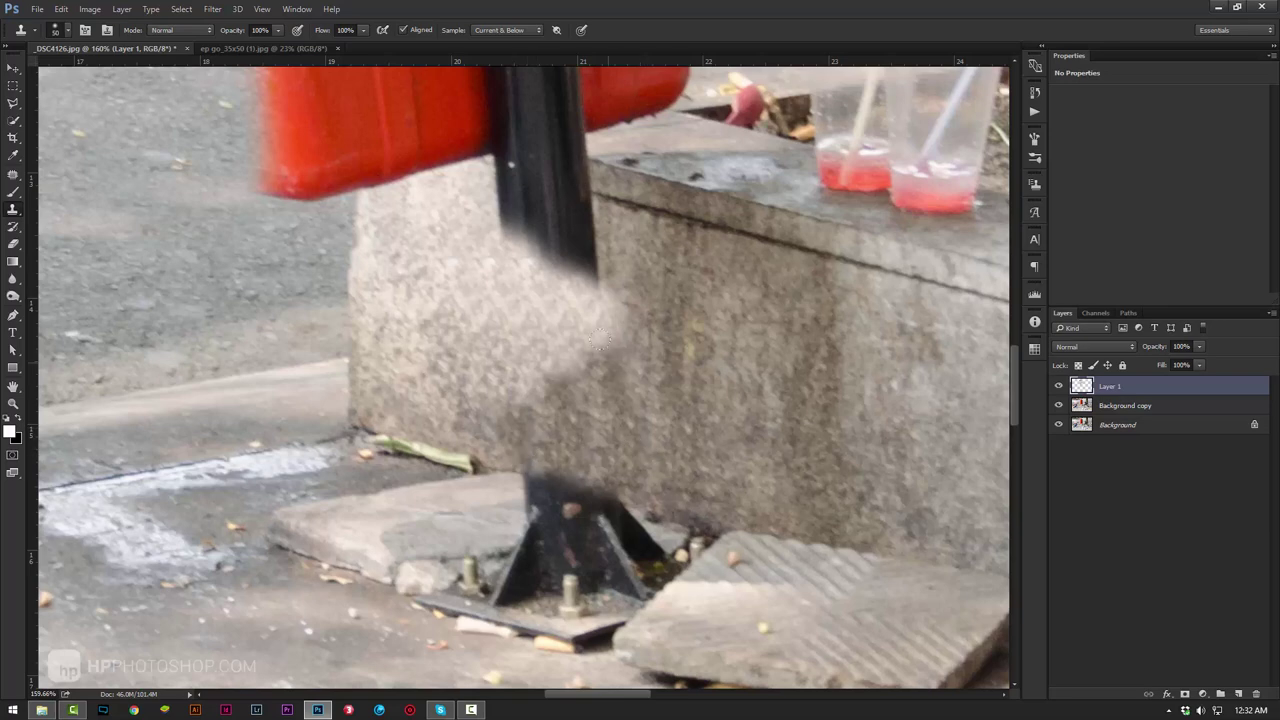
Resample beside the pole and cover its right side and top against the block.
left_click(639, 206, "alt")
mouse_move(572, 180)
left_mouse_down()
mouse_move(561, 232)
mouse_move(529, 220)
left_mouse_up()
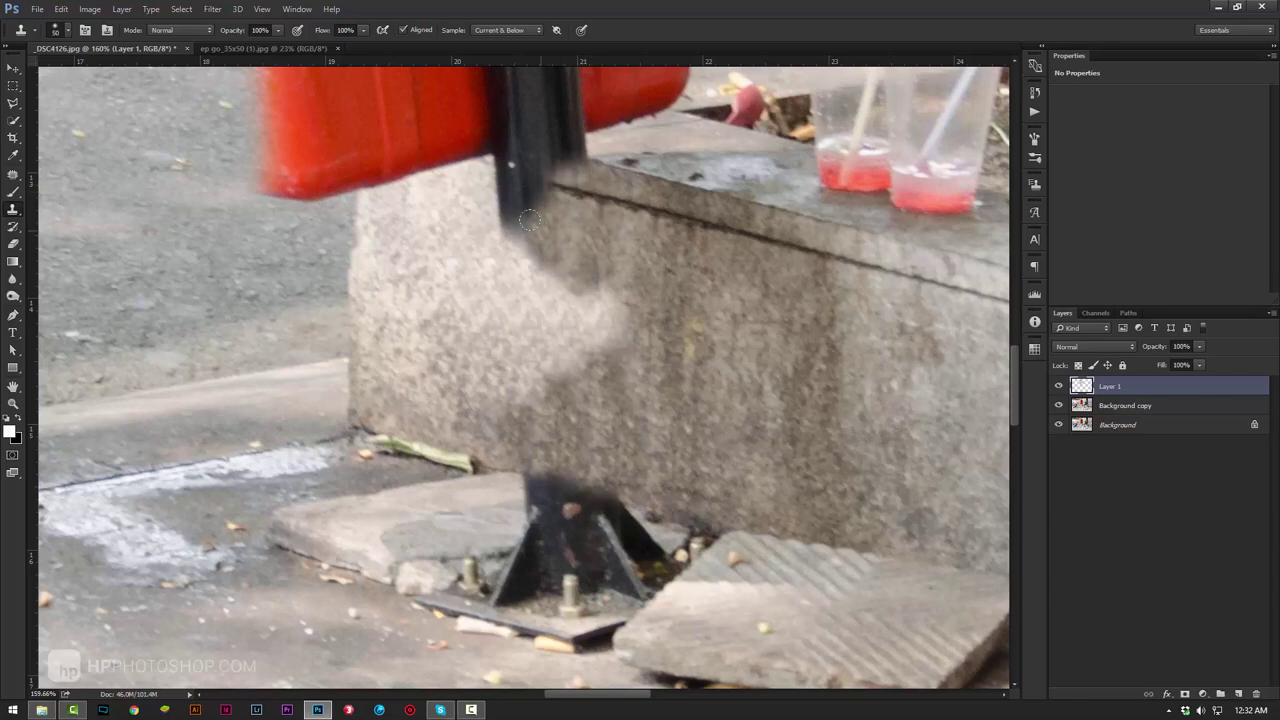
mouse_move(607, 246)
left_mouse_down()
mouse_move(643, 362)
mouse_move(604, 320)
left_mouse_up()
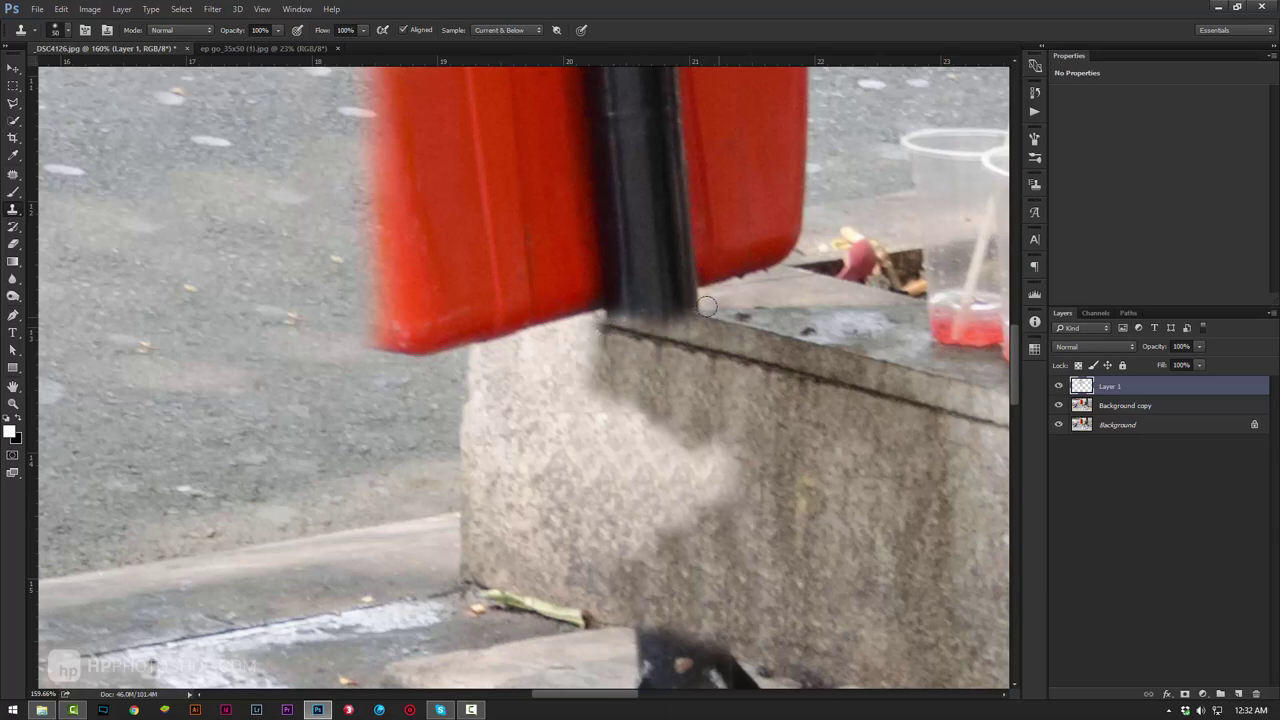
left_click_drag(690, 300, 616, 308)
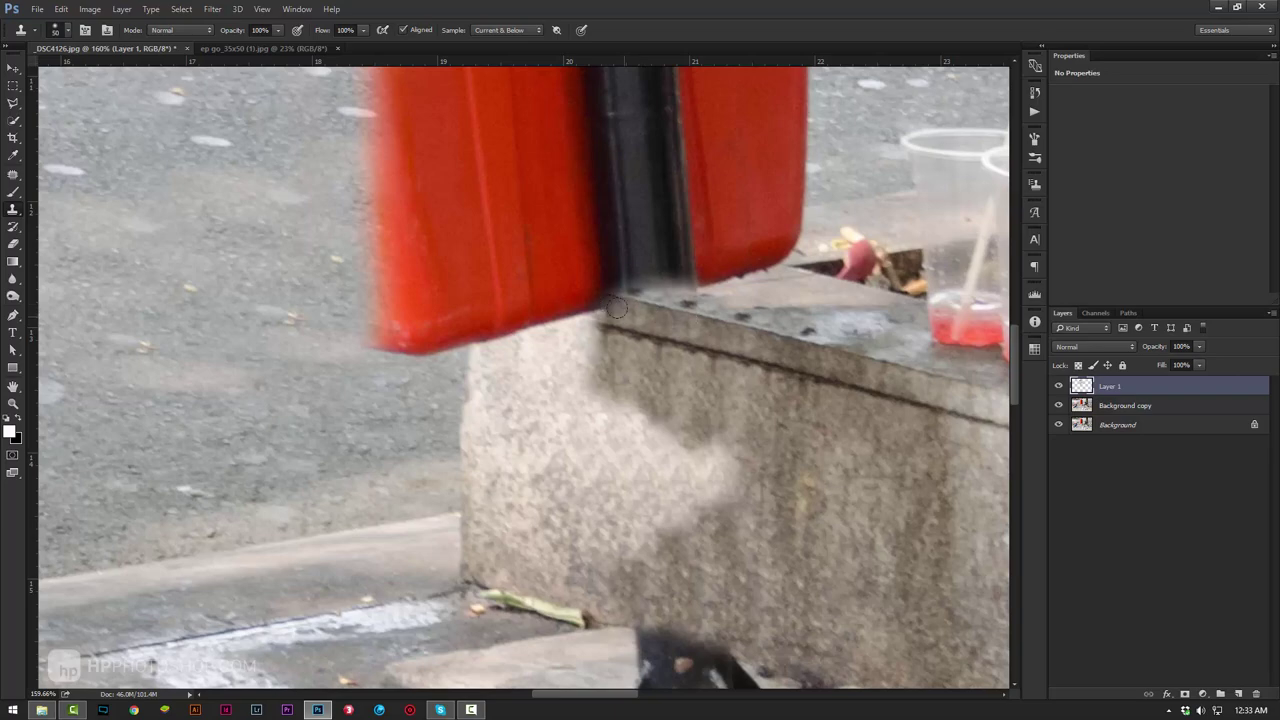
Clone over the top of the metal base and the dark shadow strip along the wall.
left_click_drag(785, 286, 819, 131)
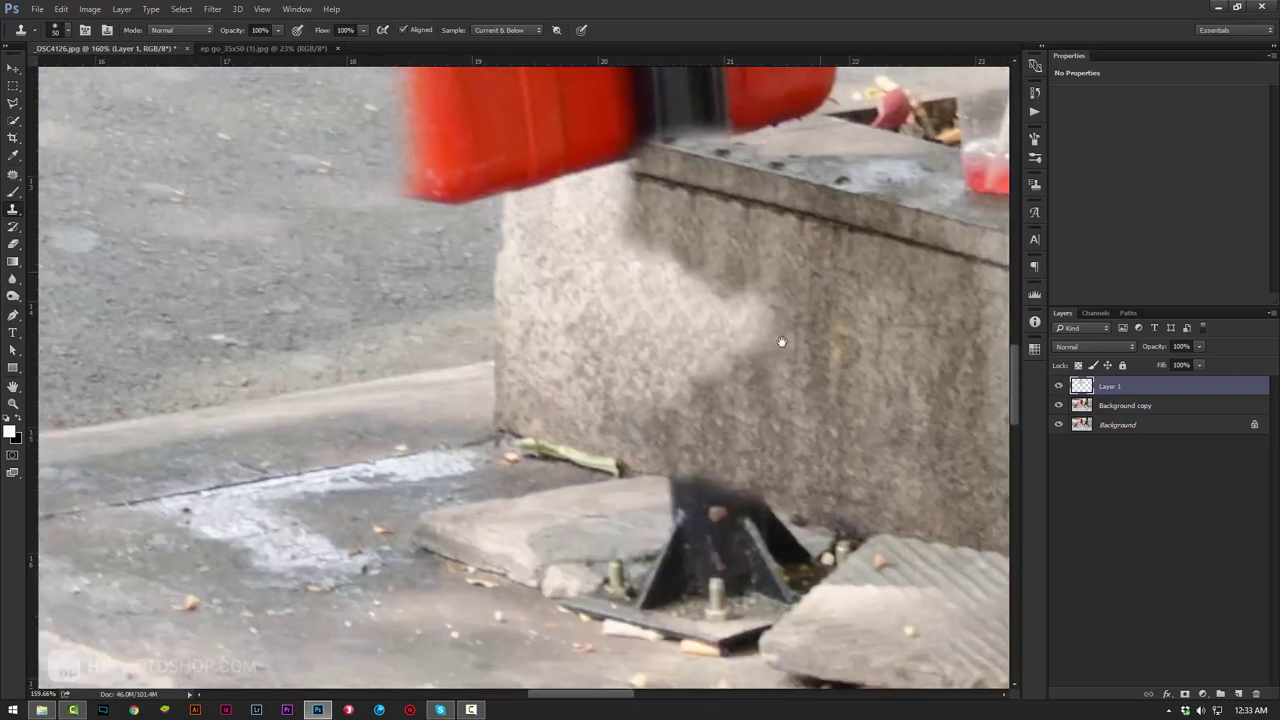
left_click_drag(868, 500, 678, 400)
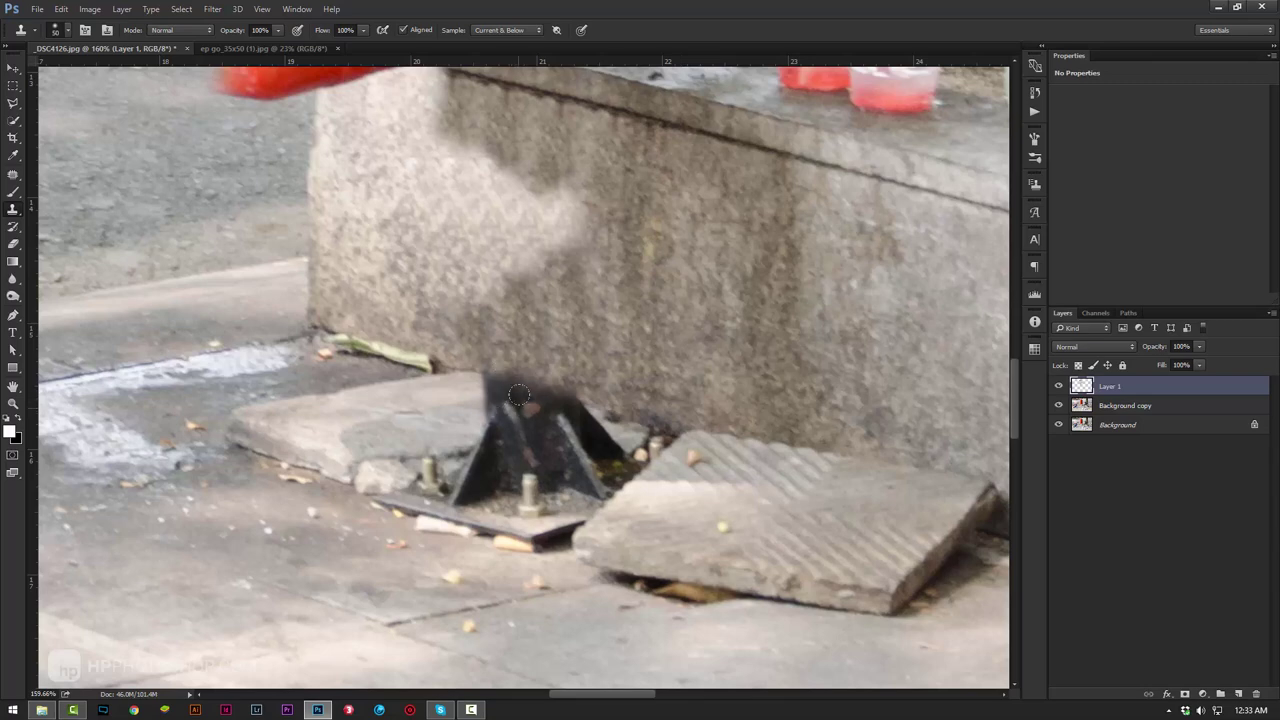
mouse_move(502, 390)
left_mouse_down()
mouse_move(506, 410)
mouse_move(371, 365)
left_mouse_up()
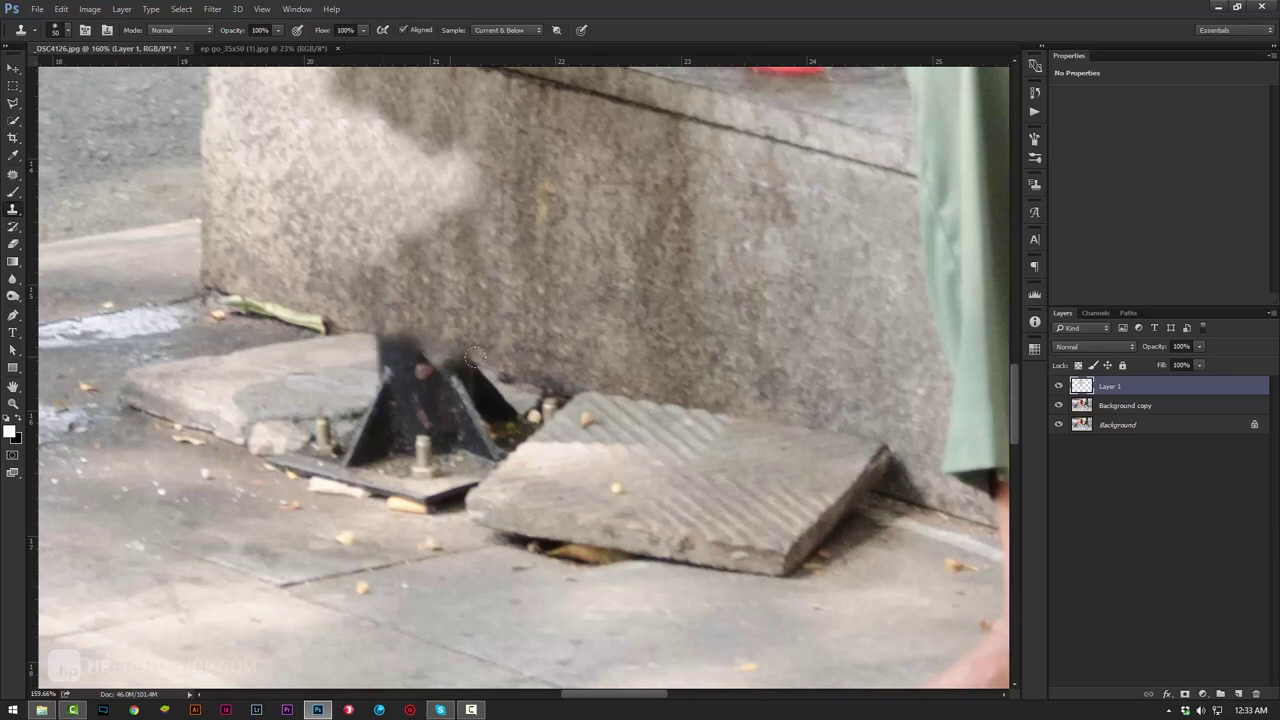
left_click_drag(475, 357, 355, 343)
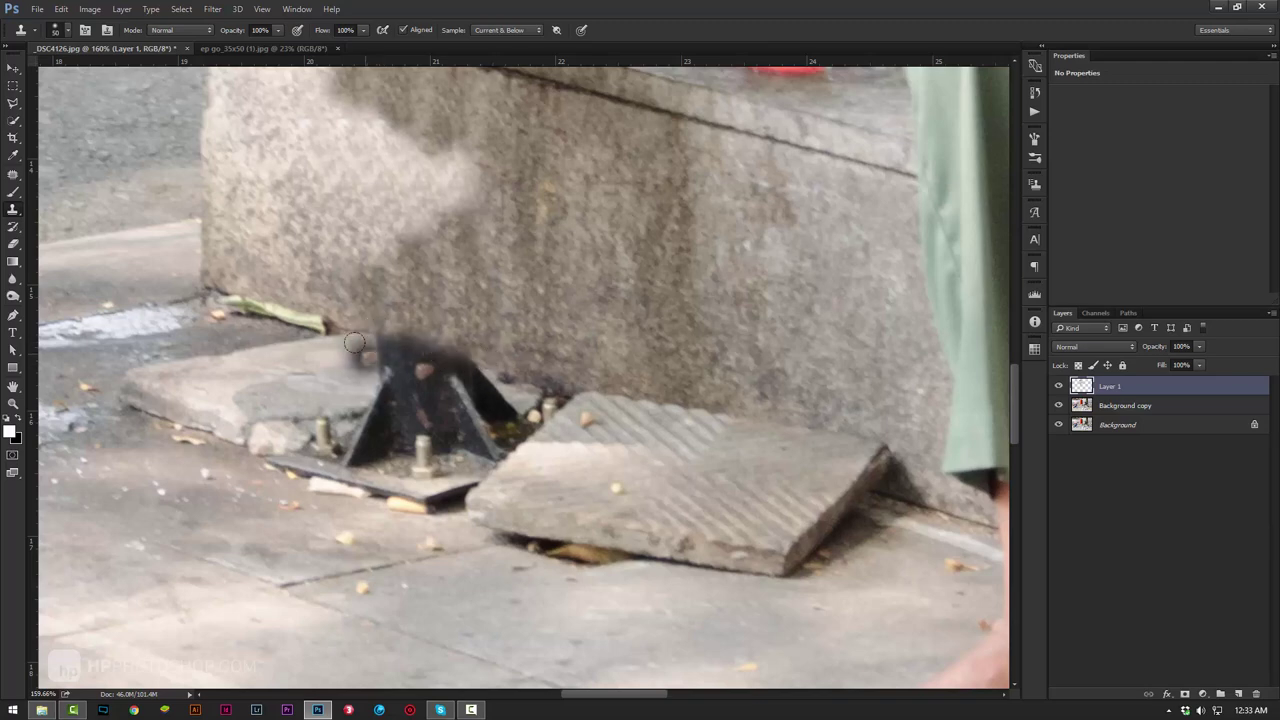
left_click_drag(742, 529, 527, 419)
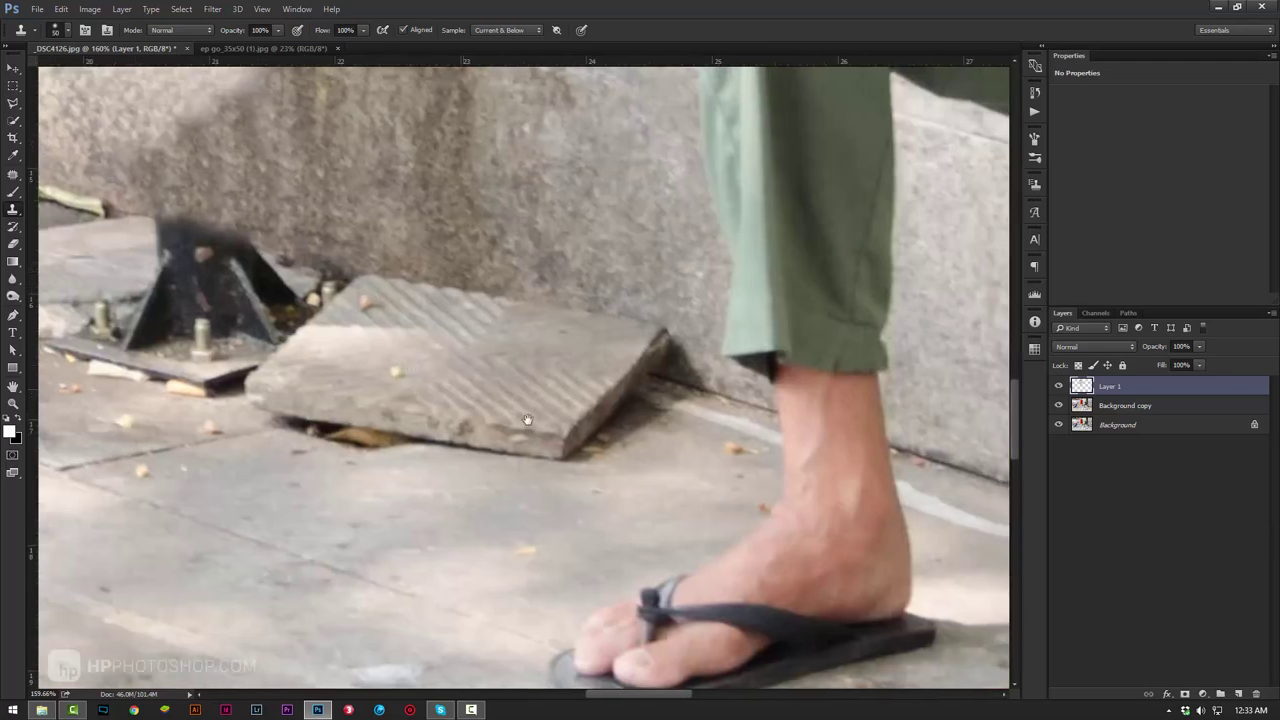
left_click_drag(301, 343, 458, 410)
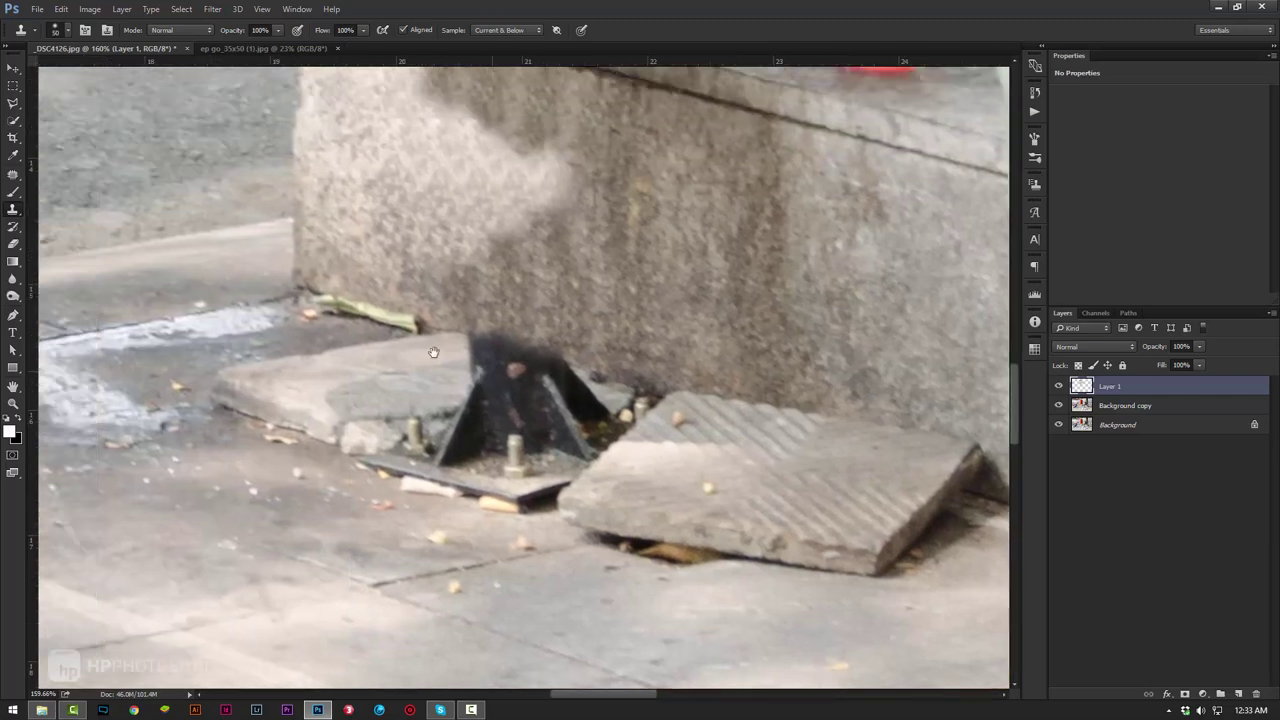
left_click_drag(225, 283, 462, 360)
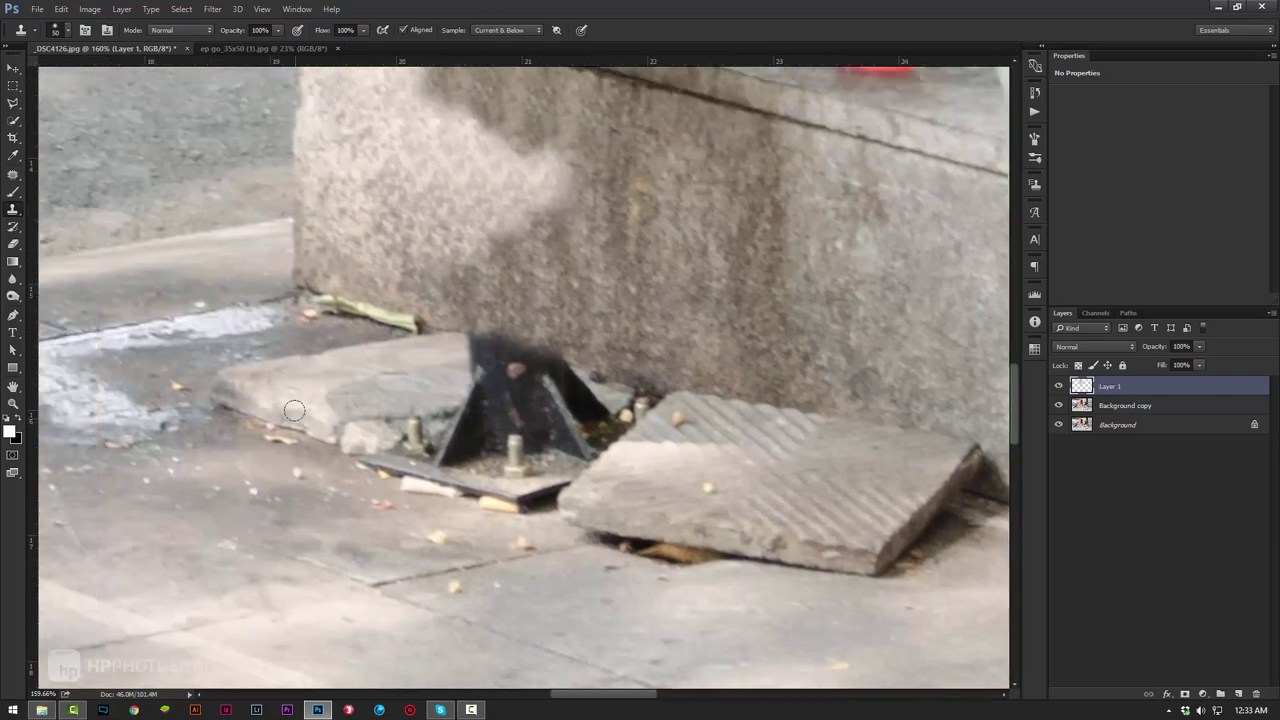
left_click_drag(789, 573, 386, 438)
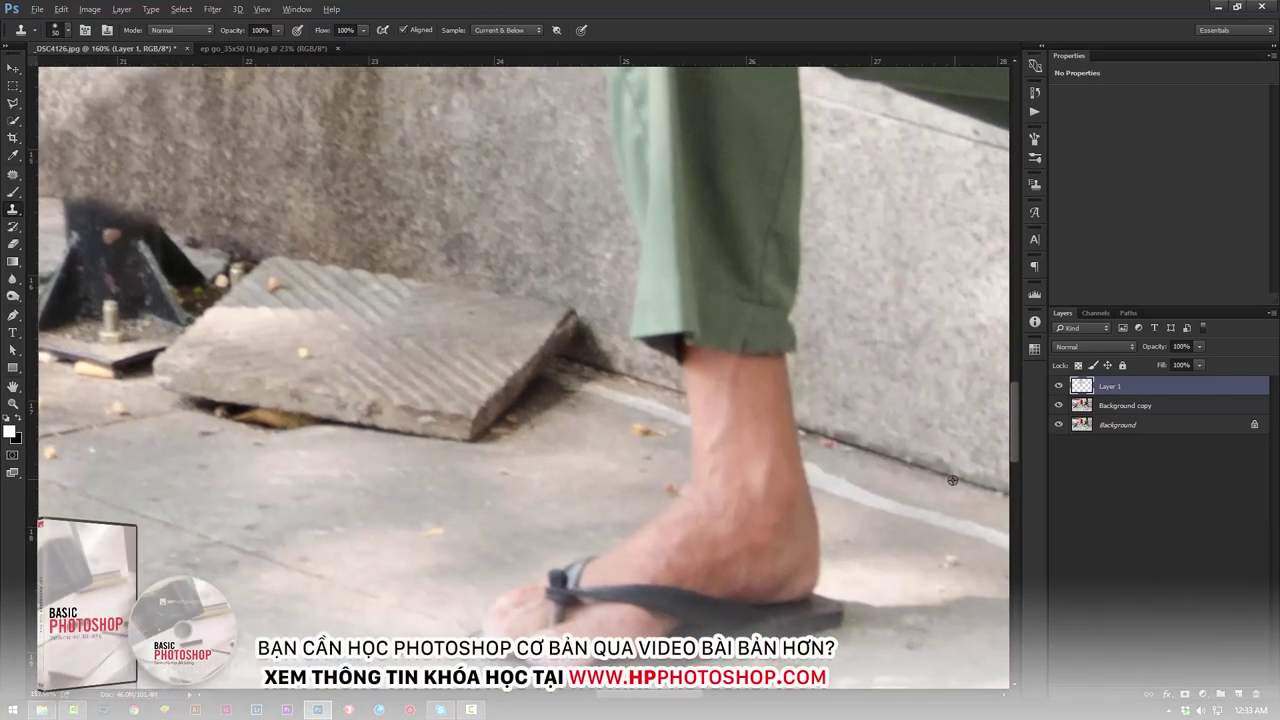
left_click_drag(239, 243, 569, 388)
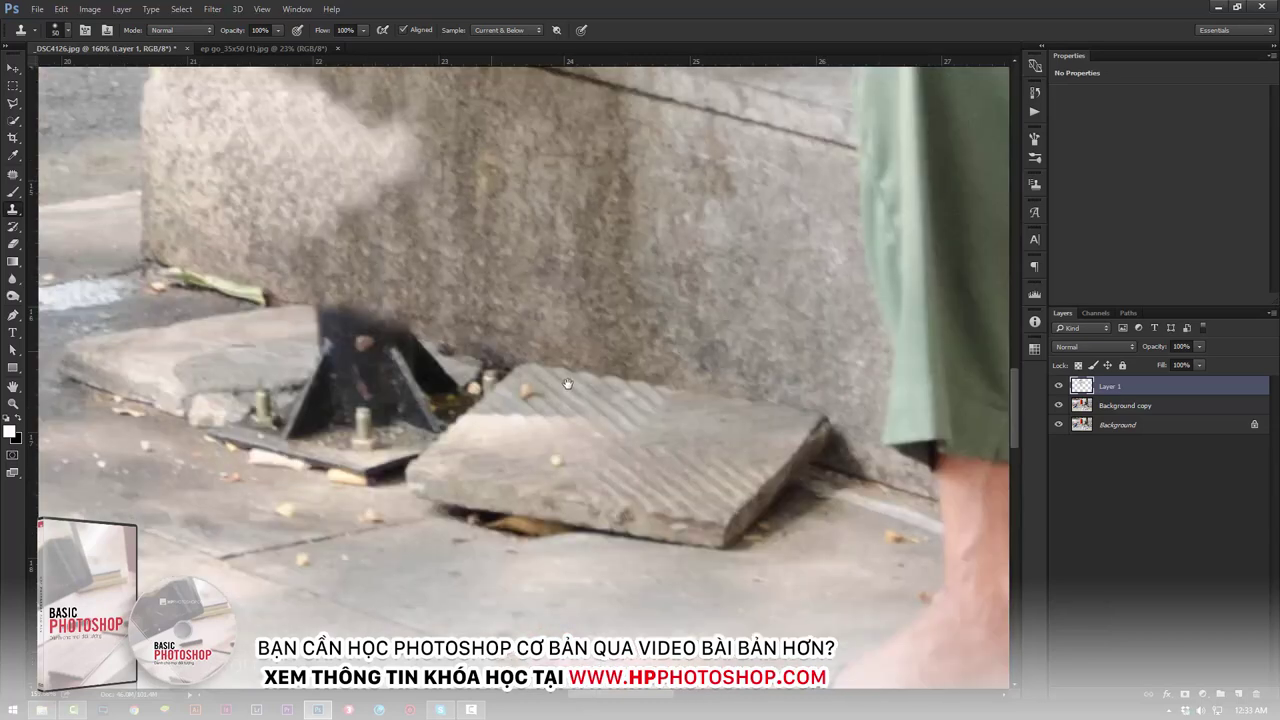
left_click_drag(462, 351, 377, 327)
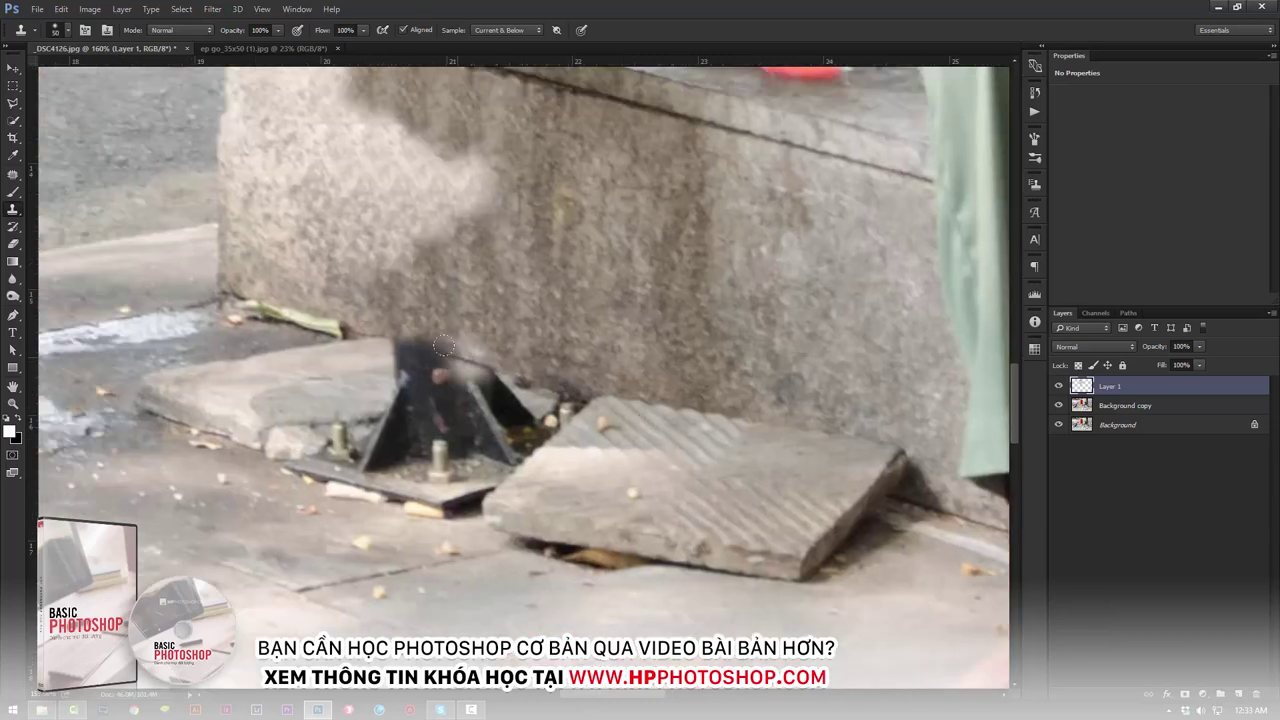
mouse_move(480, 360)
left_mouse_down()
mouse_move(592, 381)
mouse_move(464, 377)
mouse_move(468, 358)
left_mouse_up()
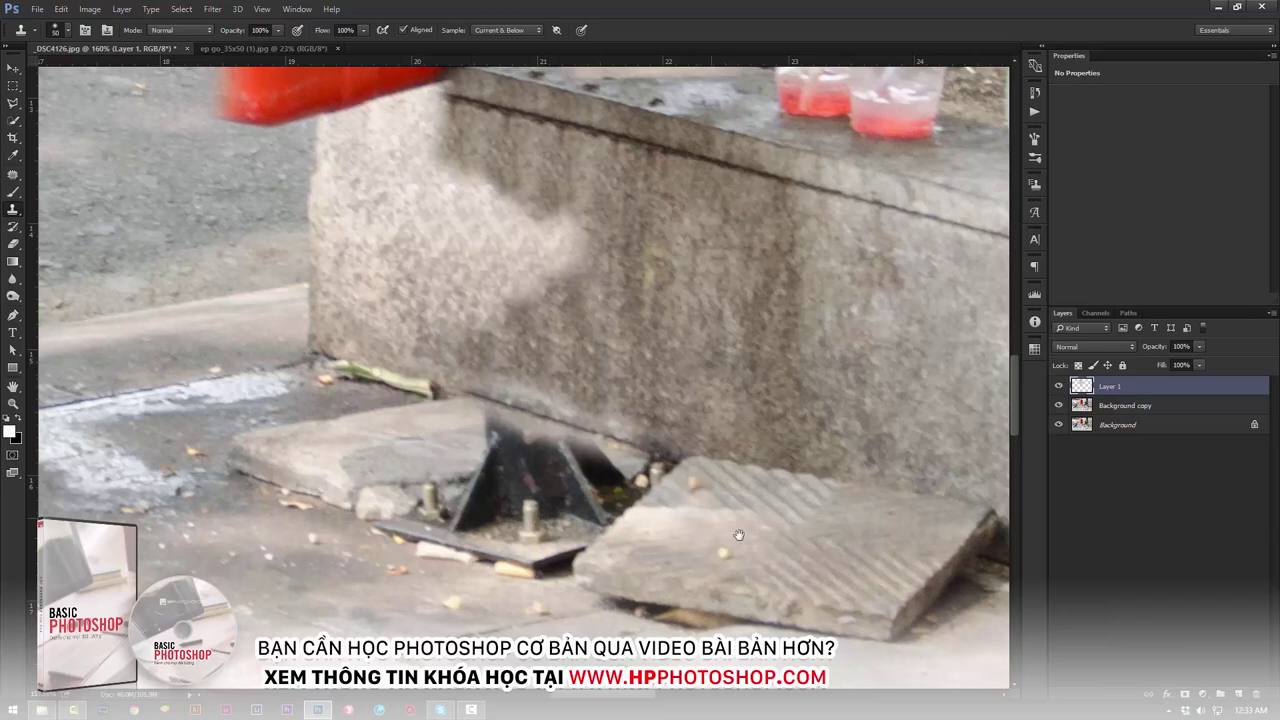
Clone away the leaf at the base of the wall beside the metal bracket.
left_click_drag(726, 530, 432, 359)
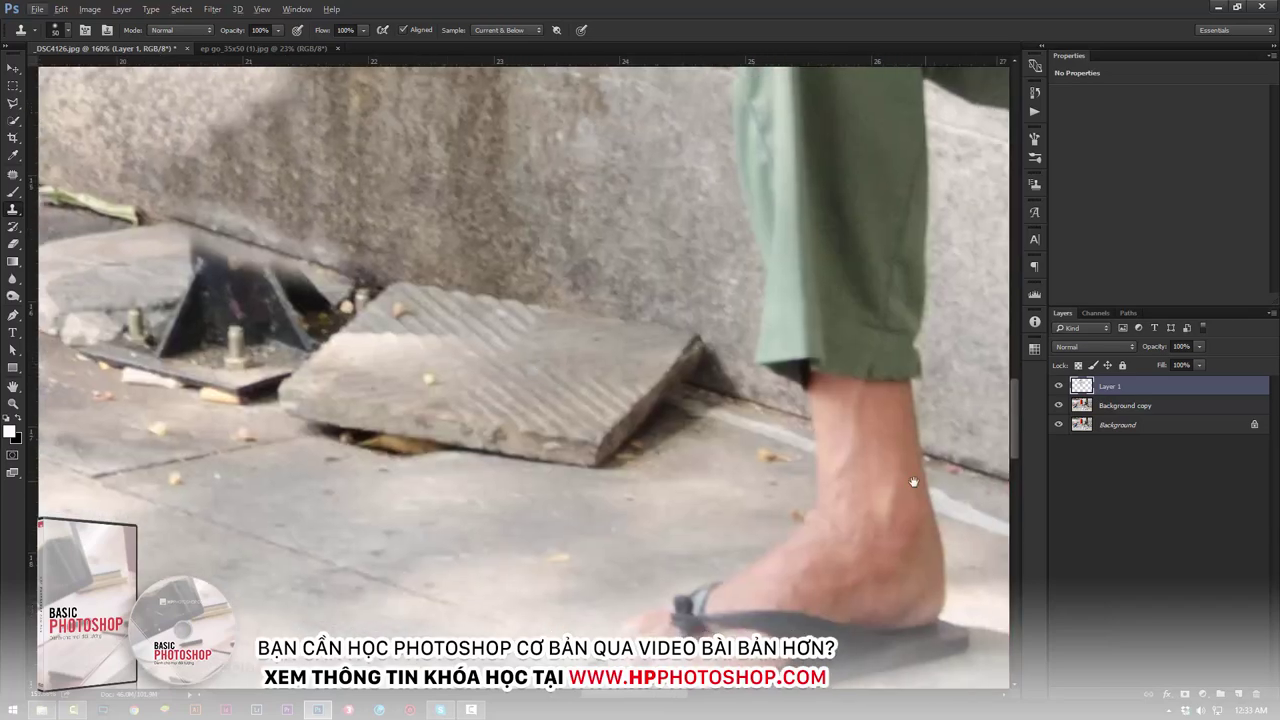
left_click_drag(913, 482, 489, 418)
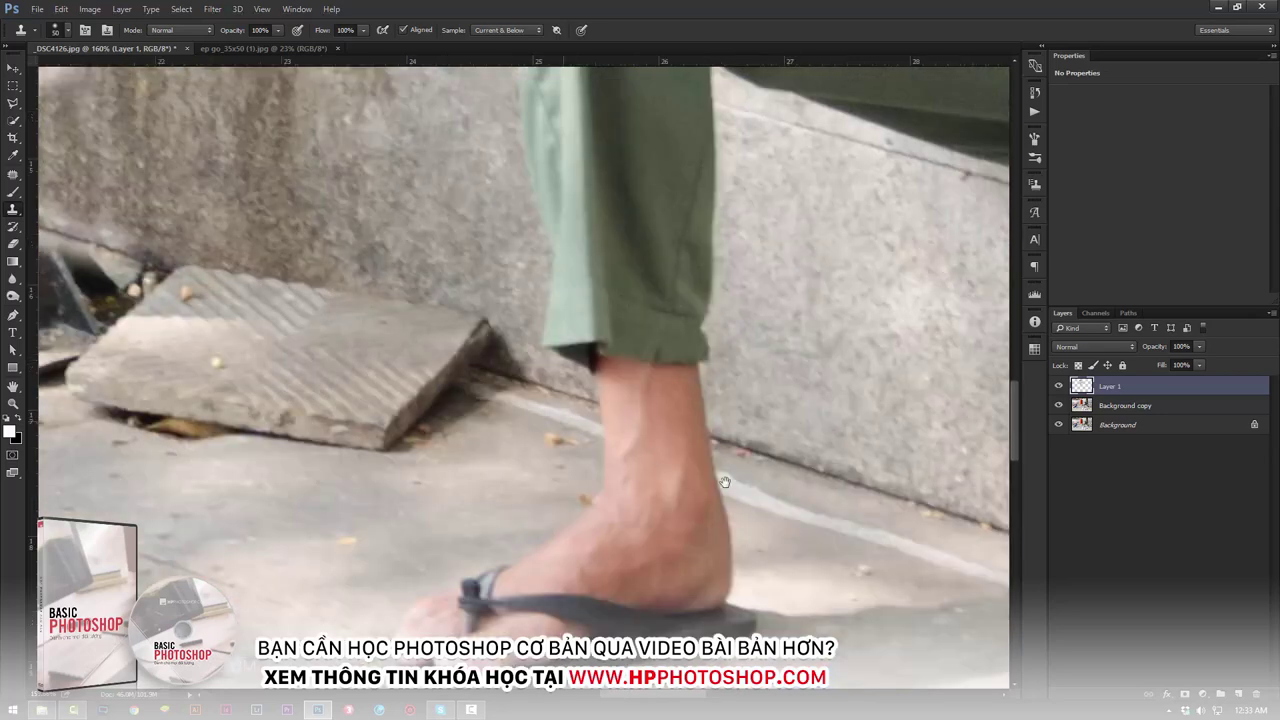
left_click_drag(375, 371, 945, 405)
left_click_drag(140, 266, 248, 300)
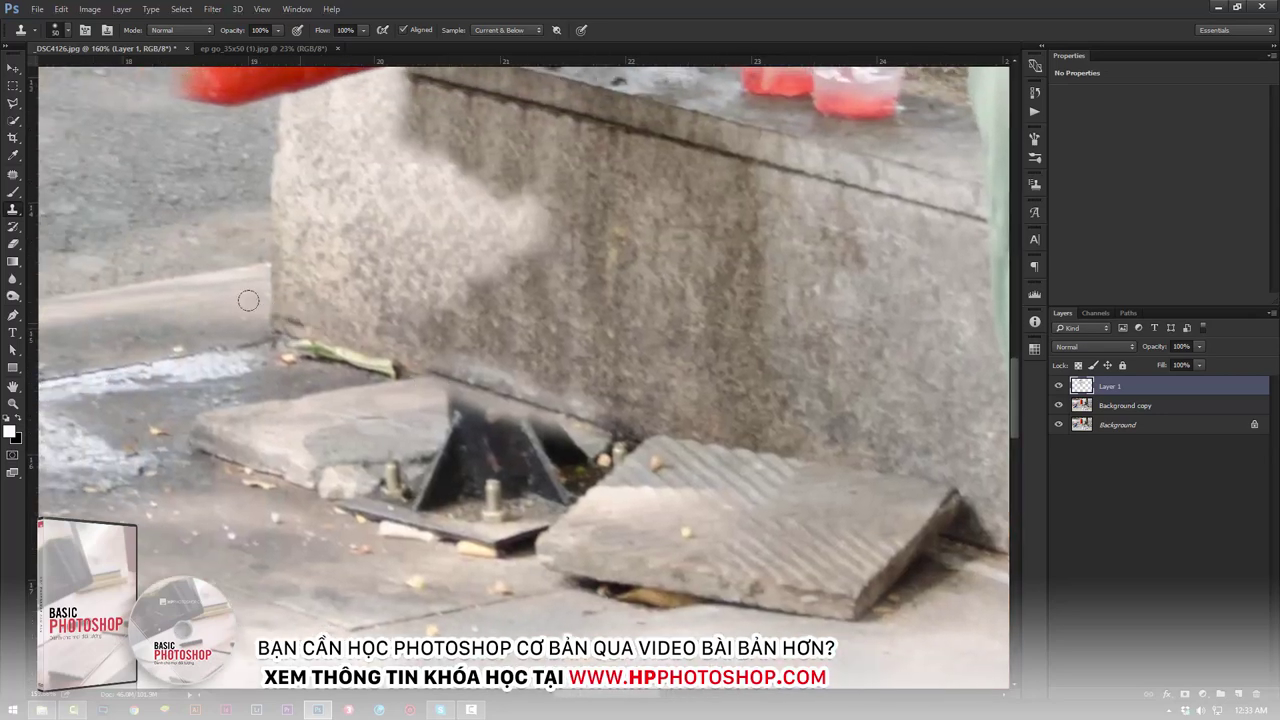
left_click_drag(285, 340, 398, 362)
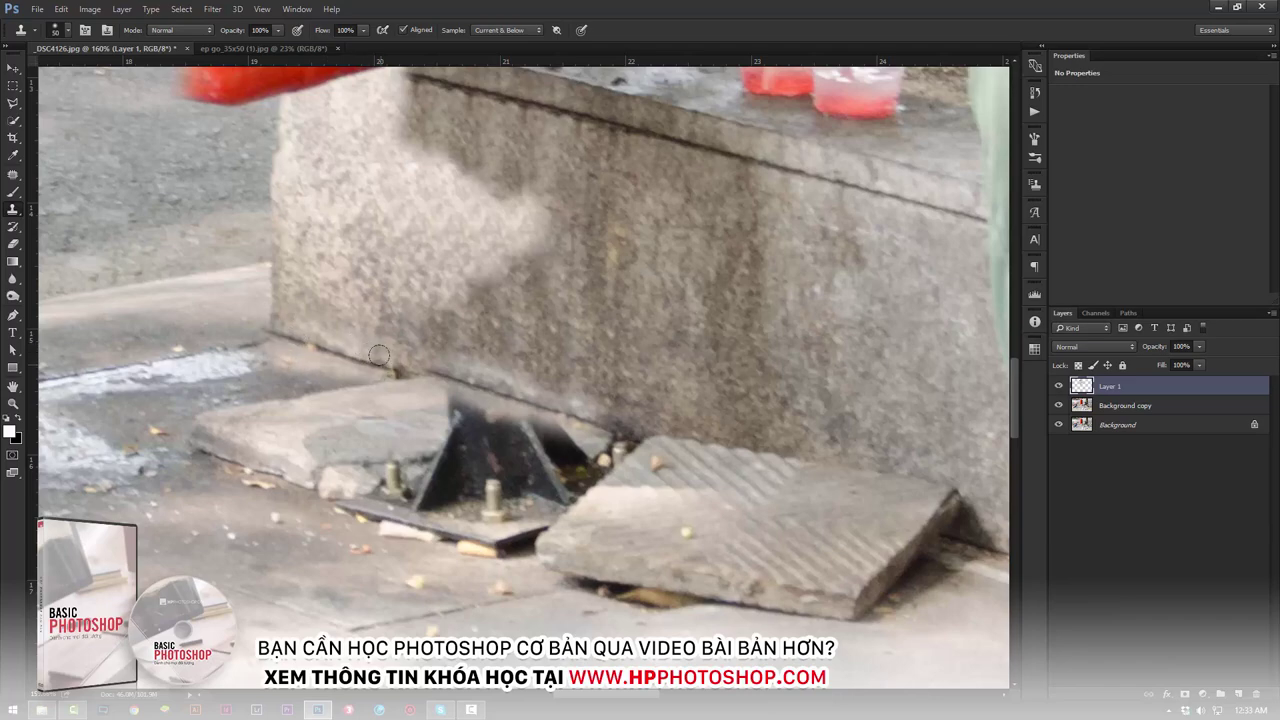
Zoom out to the whole street scene, then zoom close on the red case on the ledge.
key("z")
left_click_drag(554, 267, 452, 282)
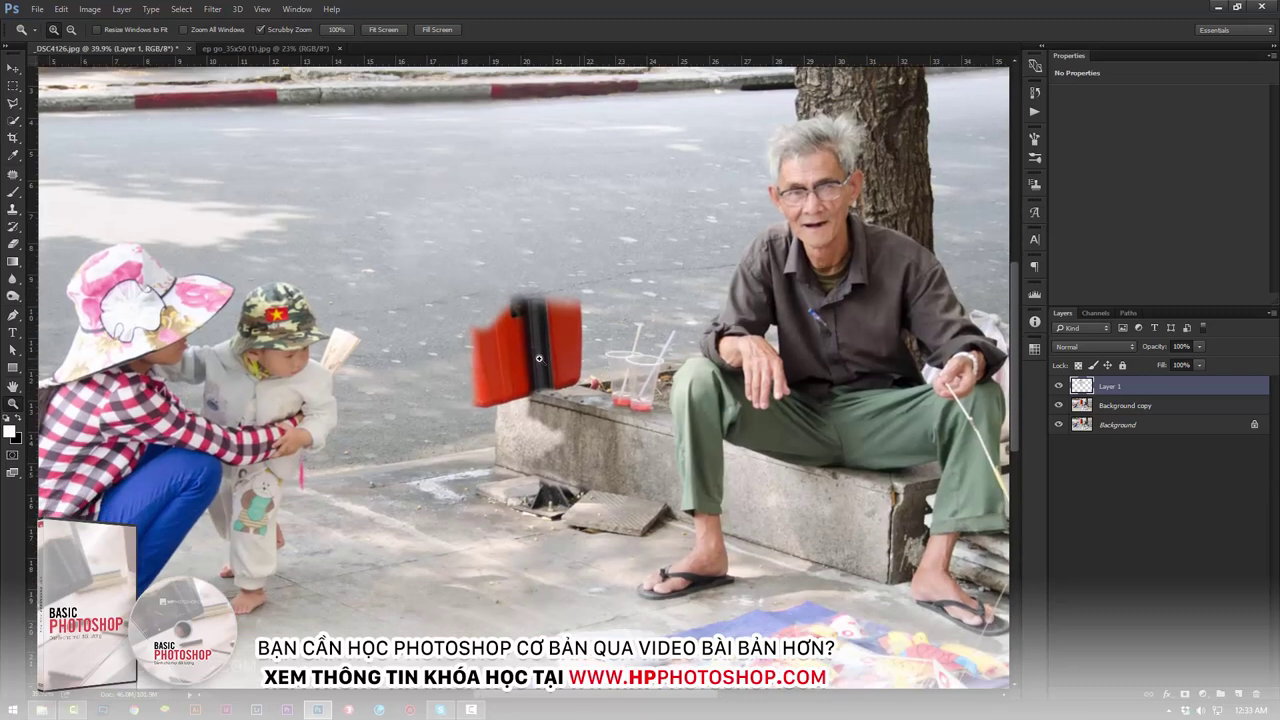
mouse_move(539, 358)
left_mouse_down()
mouse_move(643, 449)
mouse_move(589, 425)
left_mouse_up()
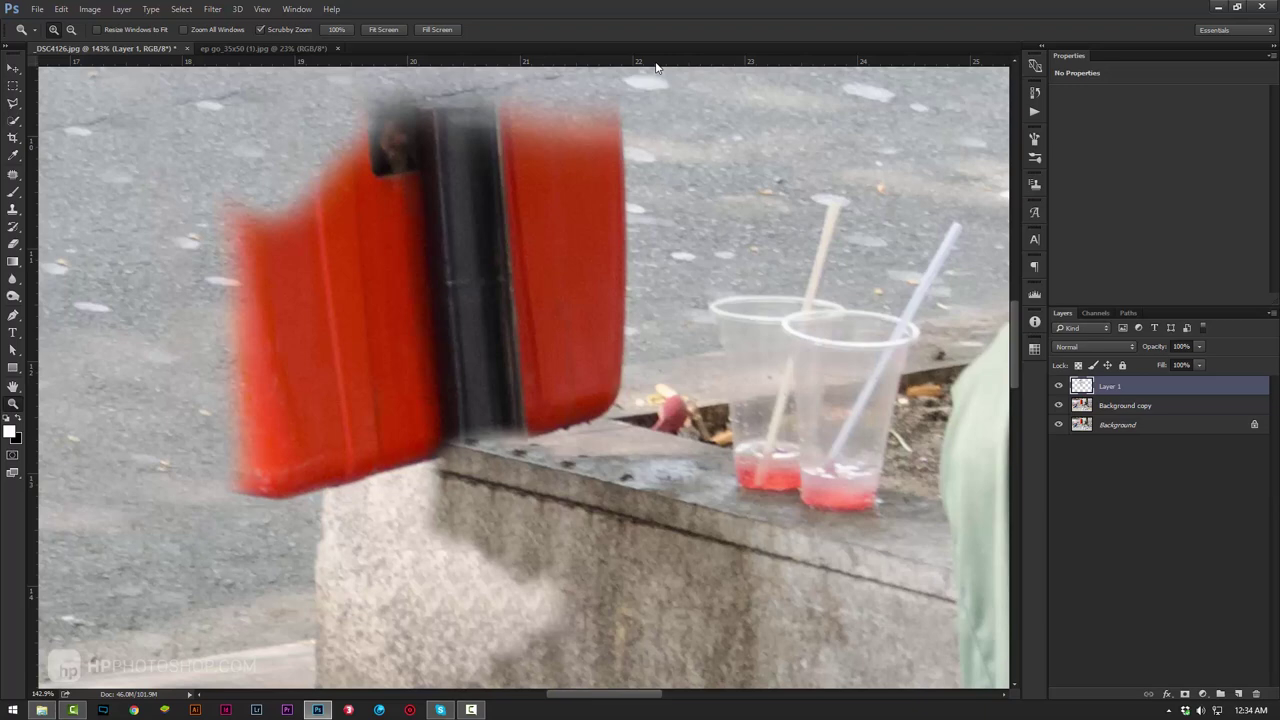
left_click_drag(30, 295, 29, 290)
Toggle the rulers off and back on, and bring up the View menu.
key("ctrl+r")
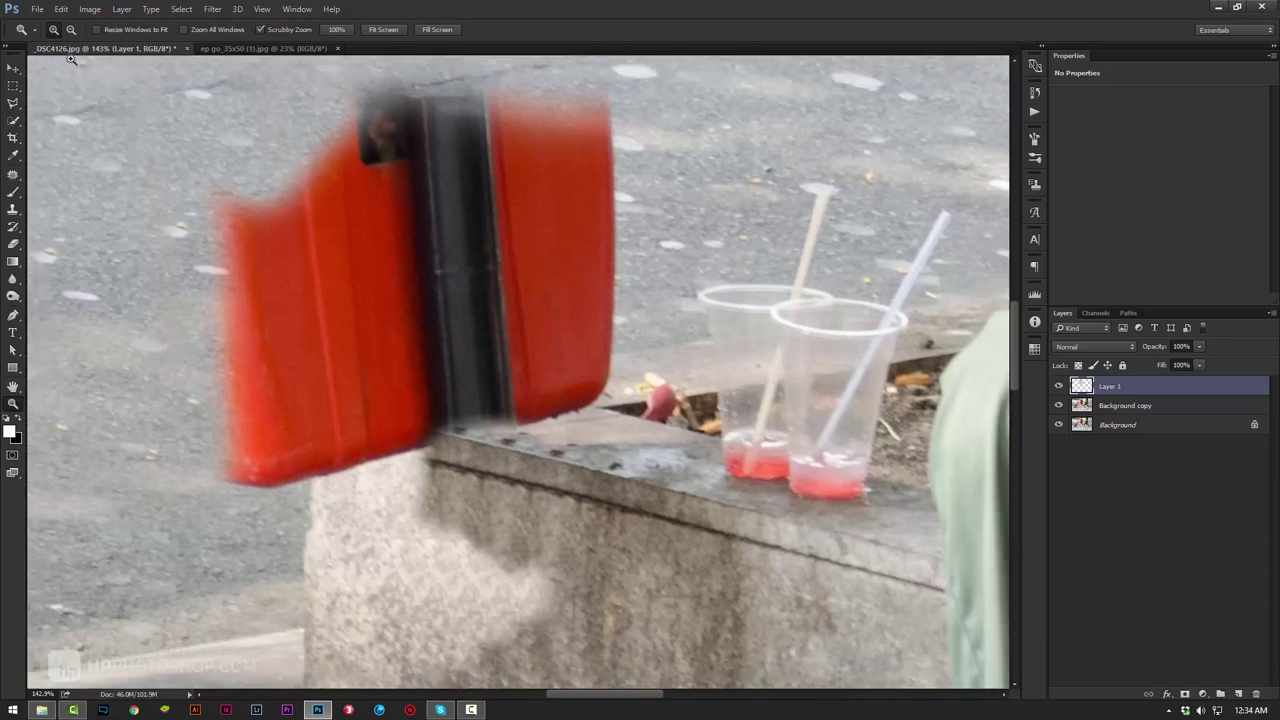
key("ctrl+r")
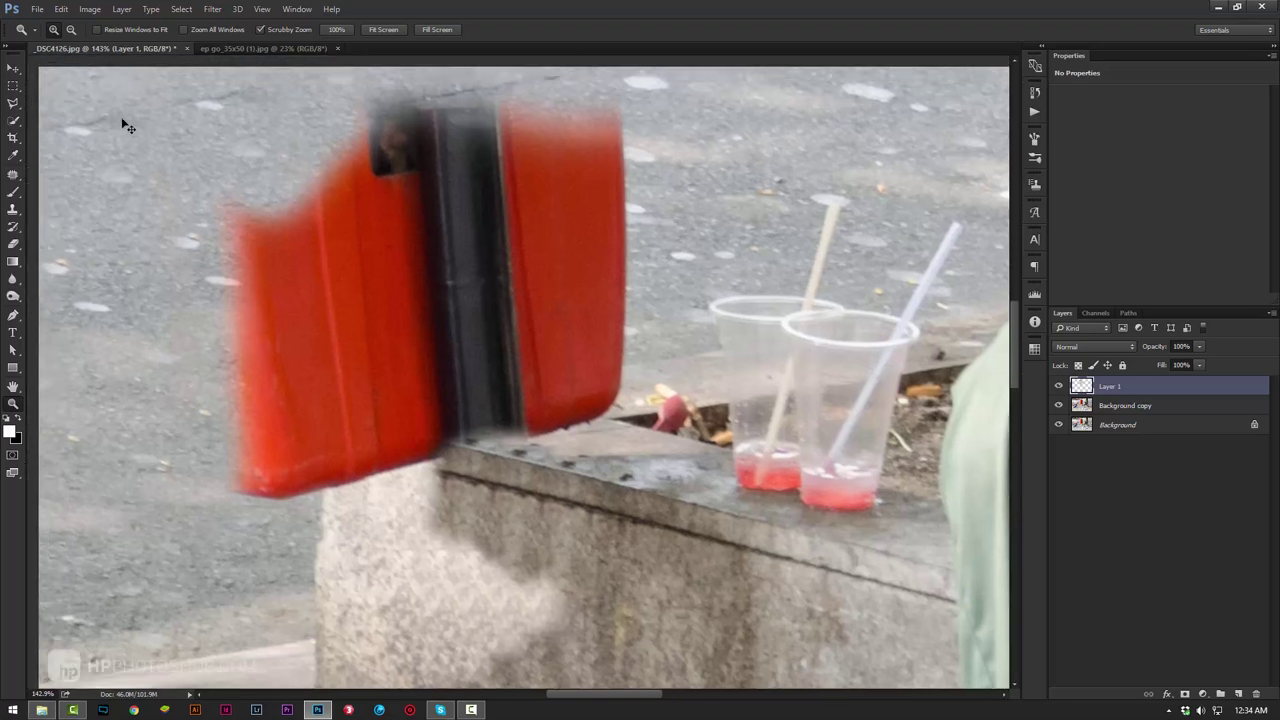
left_click(261, 9)
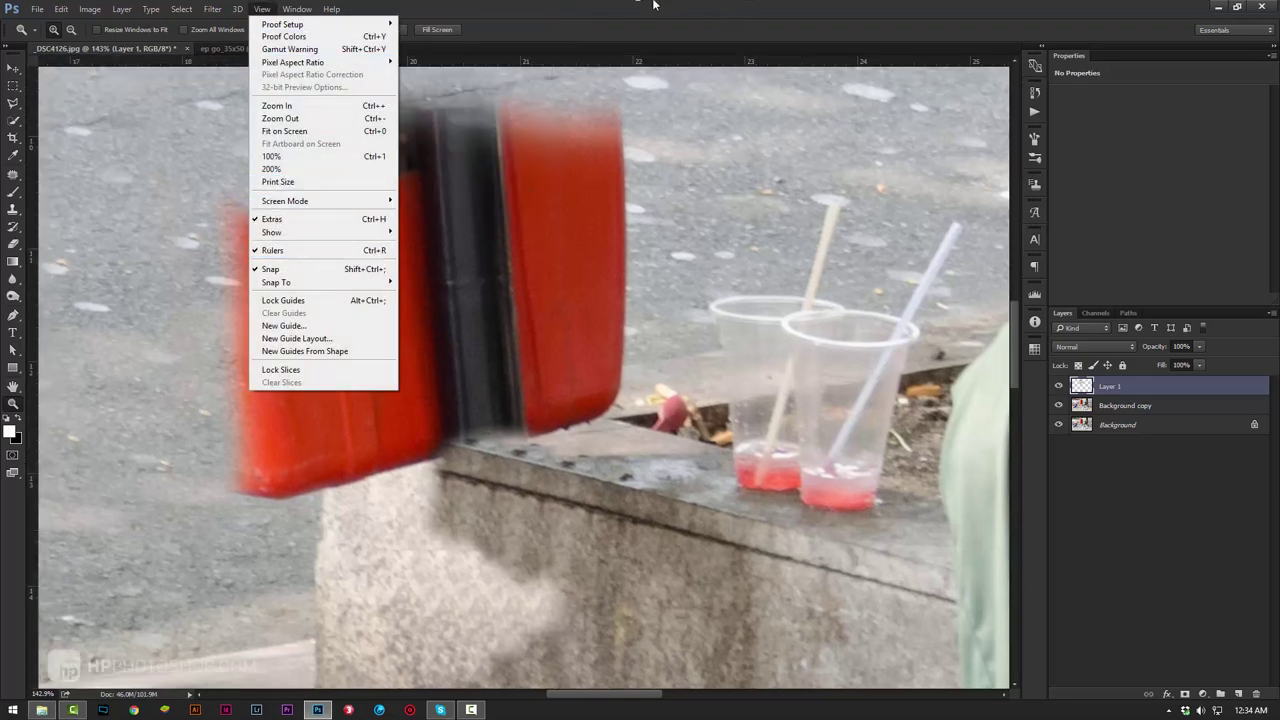
Add a vertical guide across the red case and polygon-lasso the ledge top beneath it.
left_click(215, 214)
left_click_drag(43, 363, 318, 362)
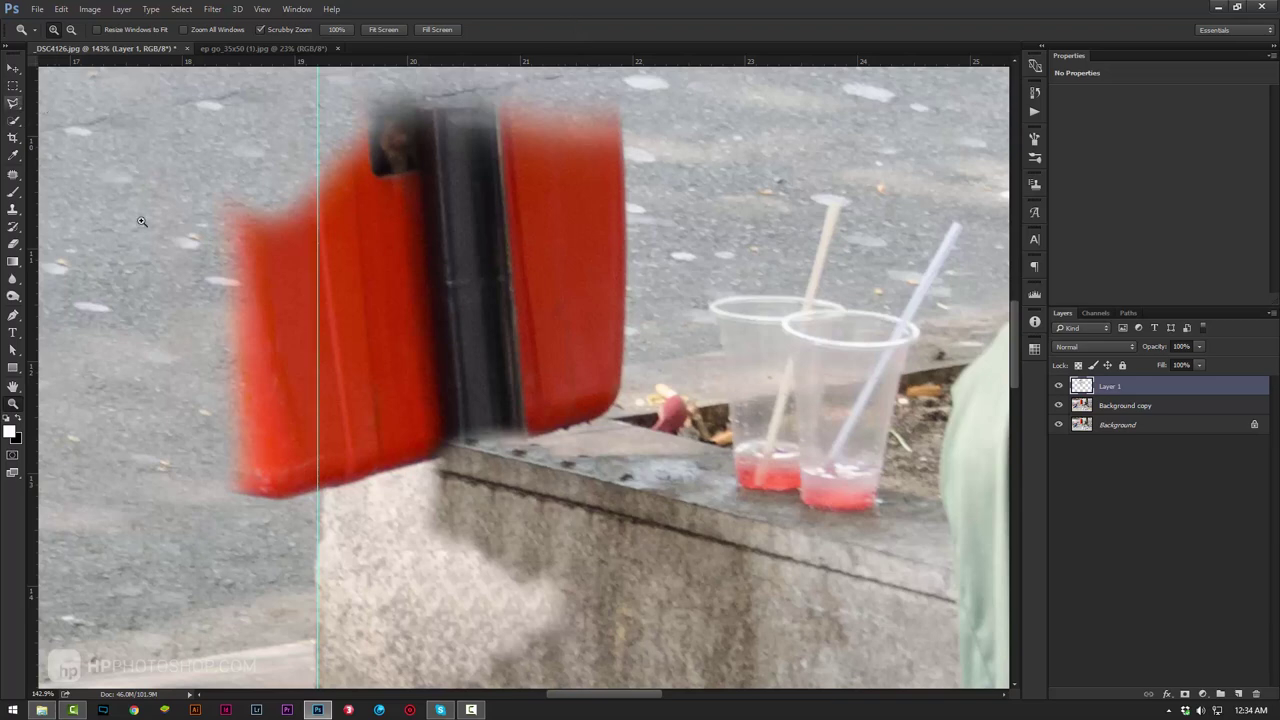
left_click(13, 103)
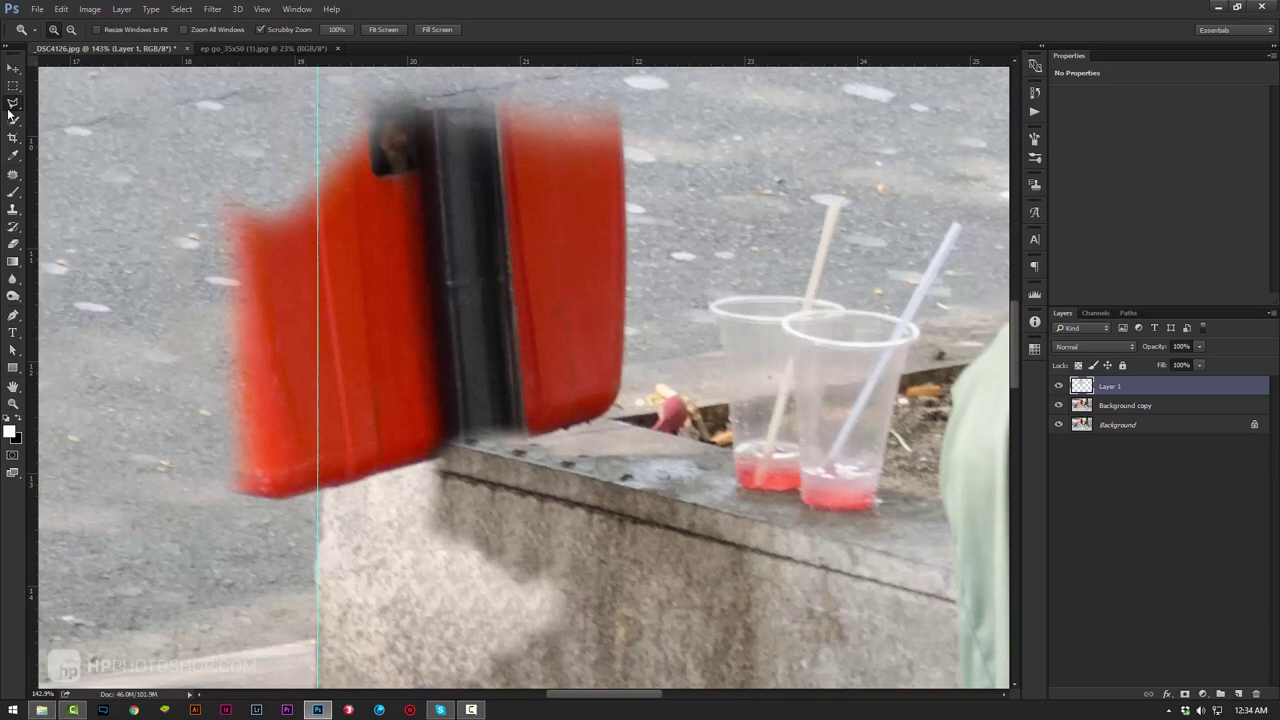
left_click(717, 352)
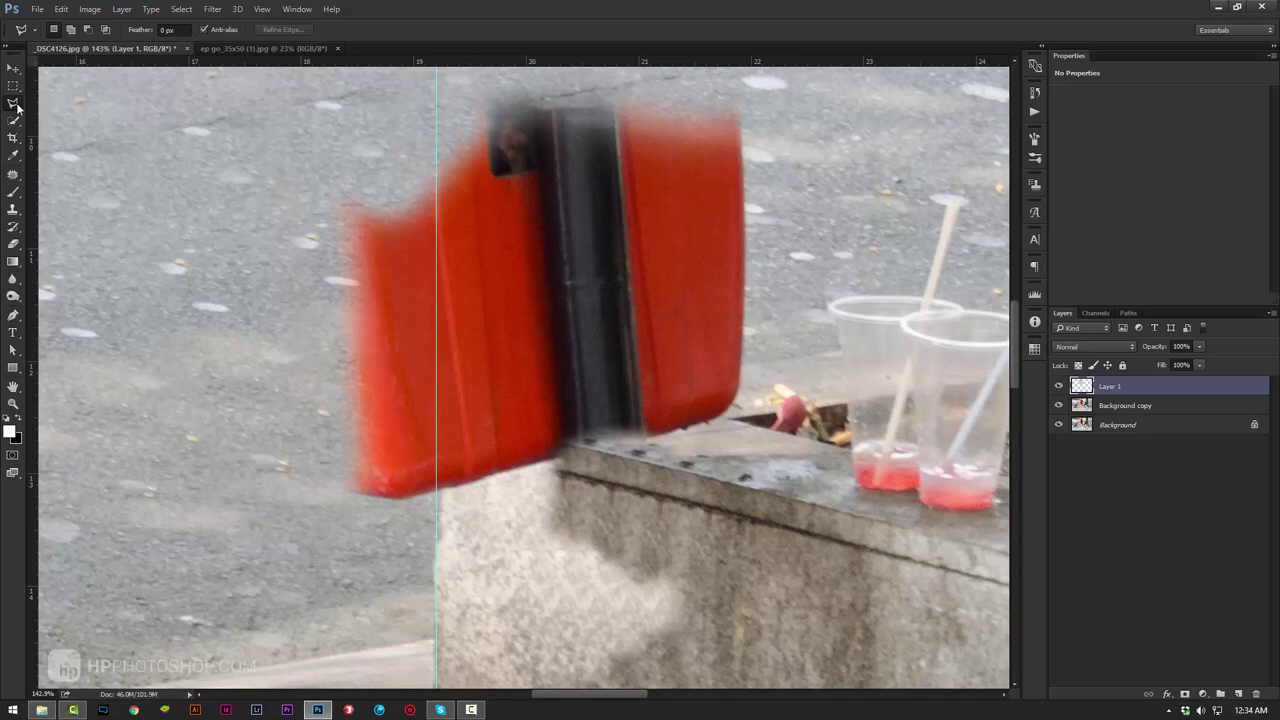
right_click(15, 105)
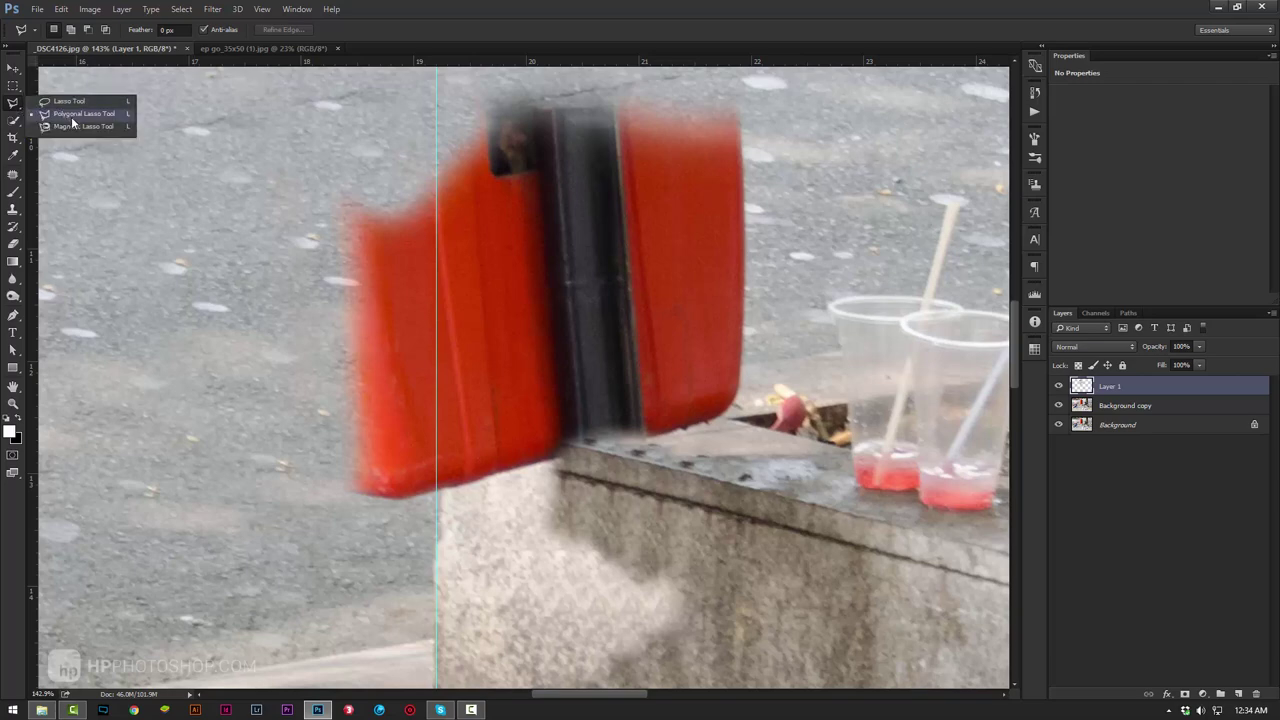
left_click(852, 372)
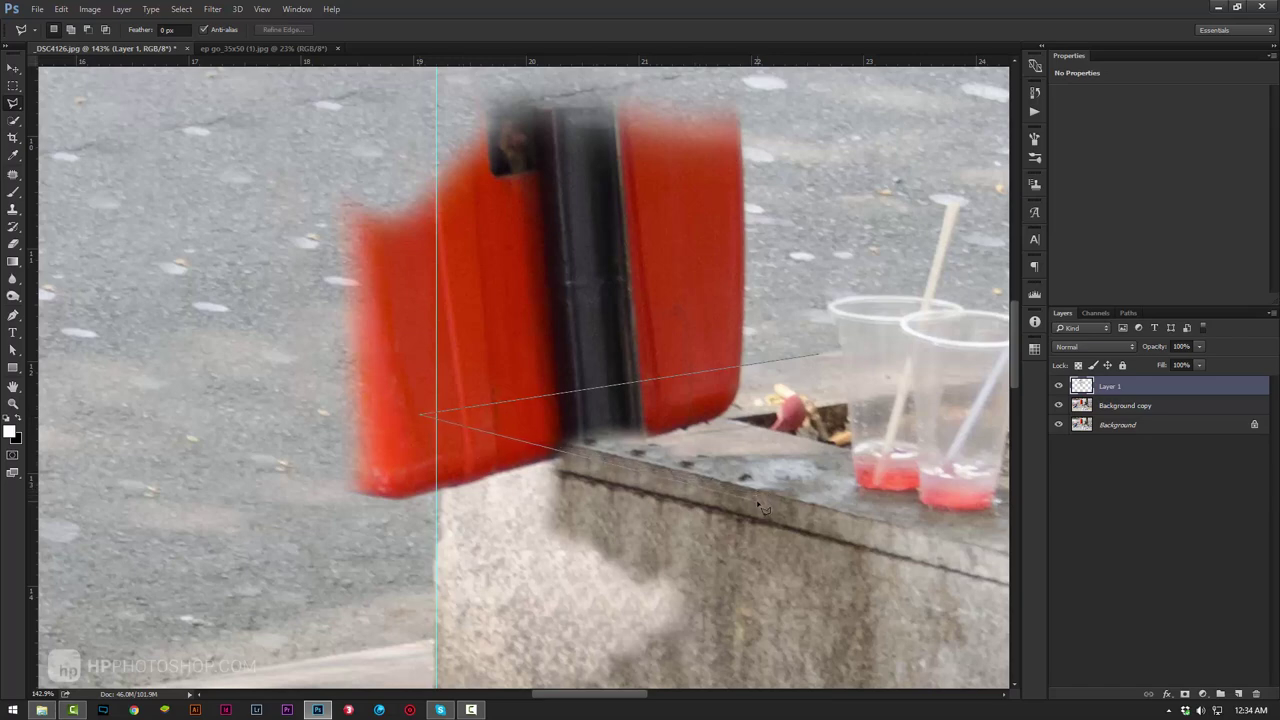
left_click(870, 416)
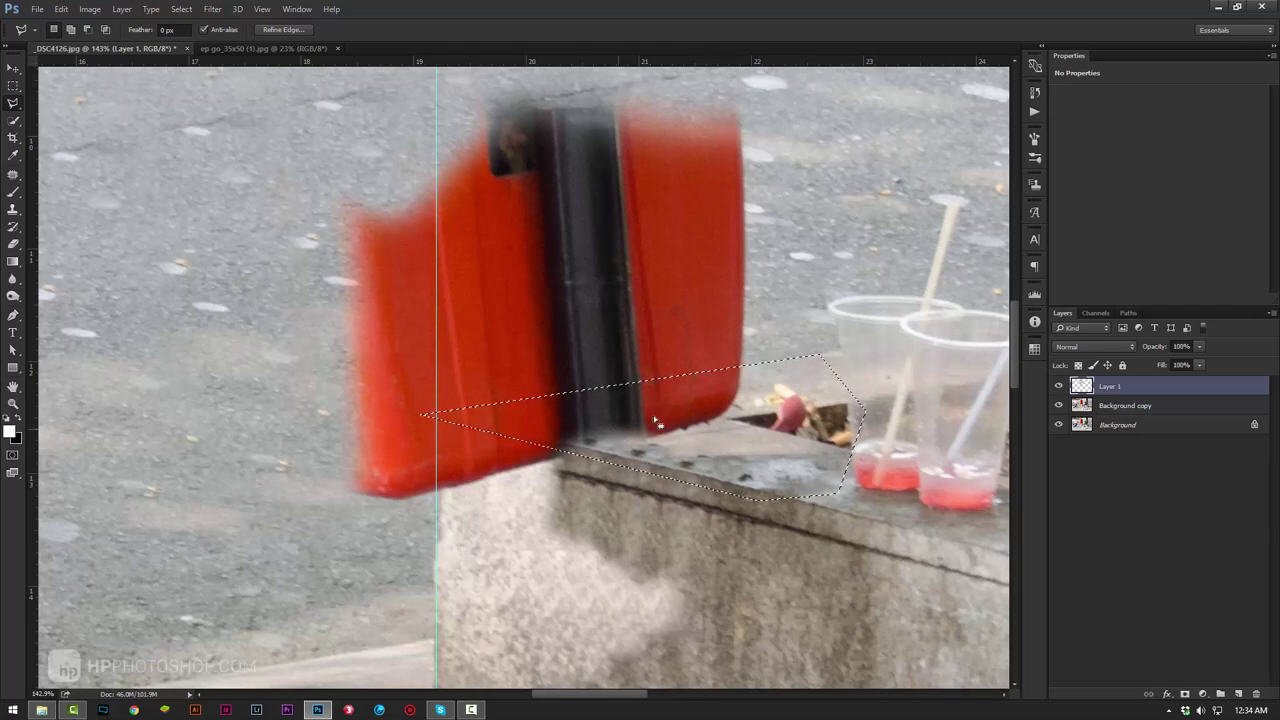
Clone ledge concrete over the red case's bottom edge with a halved Clone Stamp brush.
left_click(13, 209)
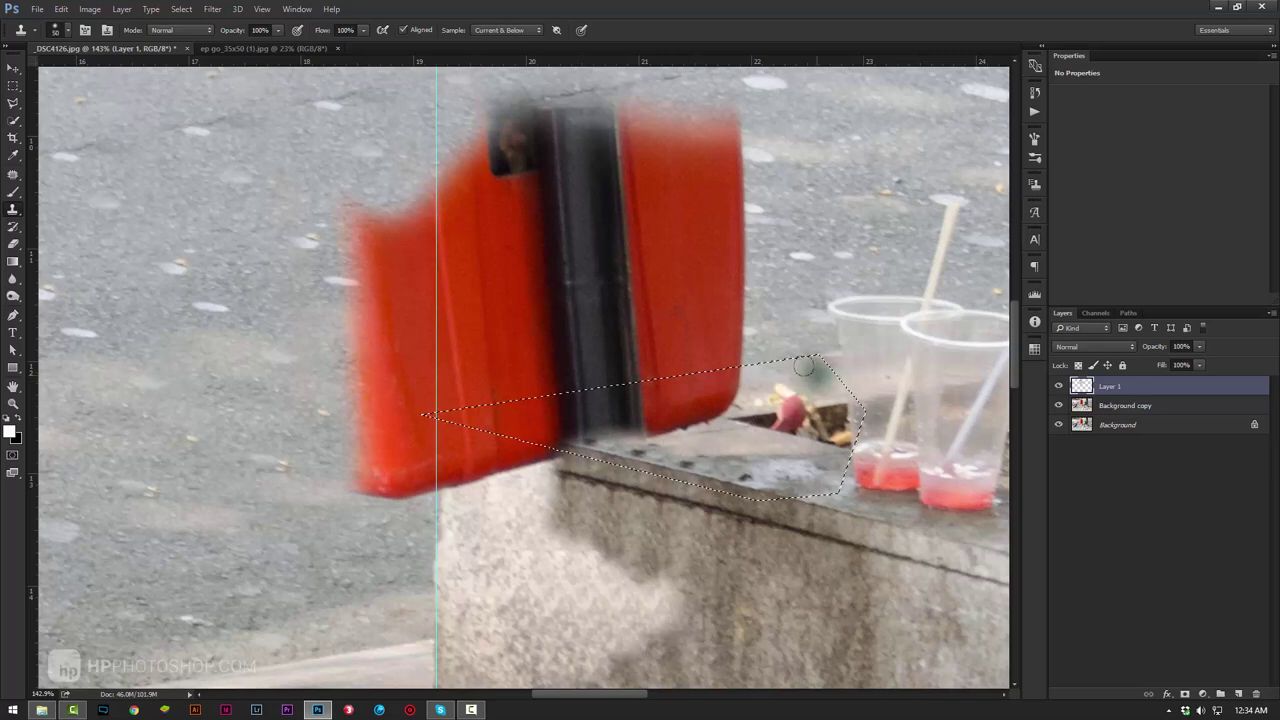
key("bracketleft")
key("bracketleft")
key("bracketleft")
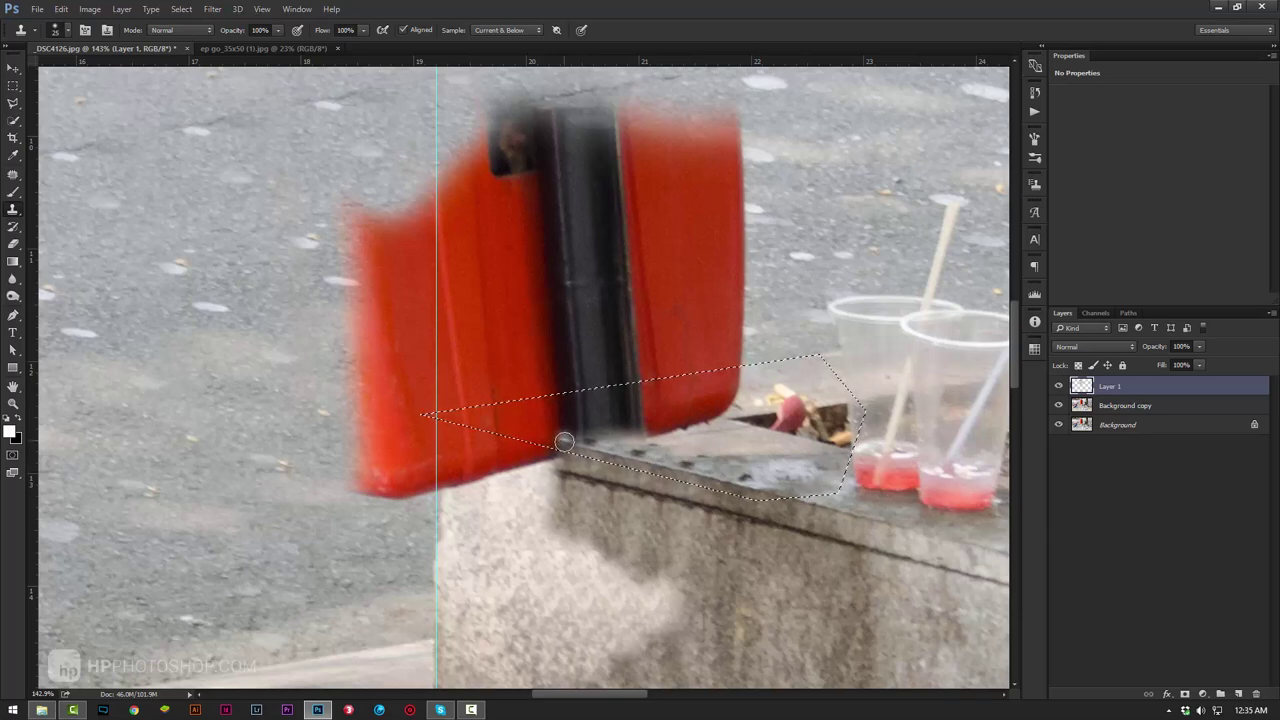
left_click_drag(564, 442, 588, 440)
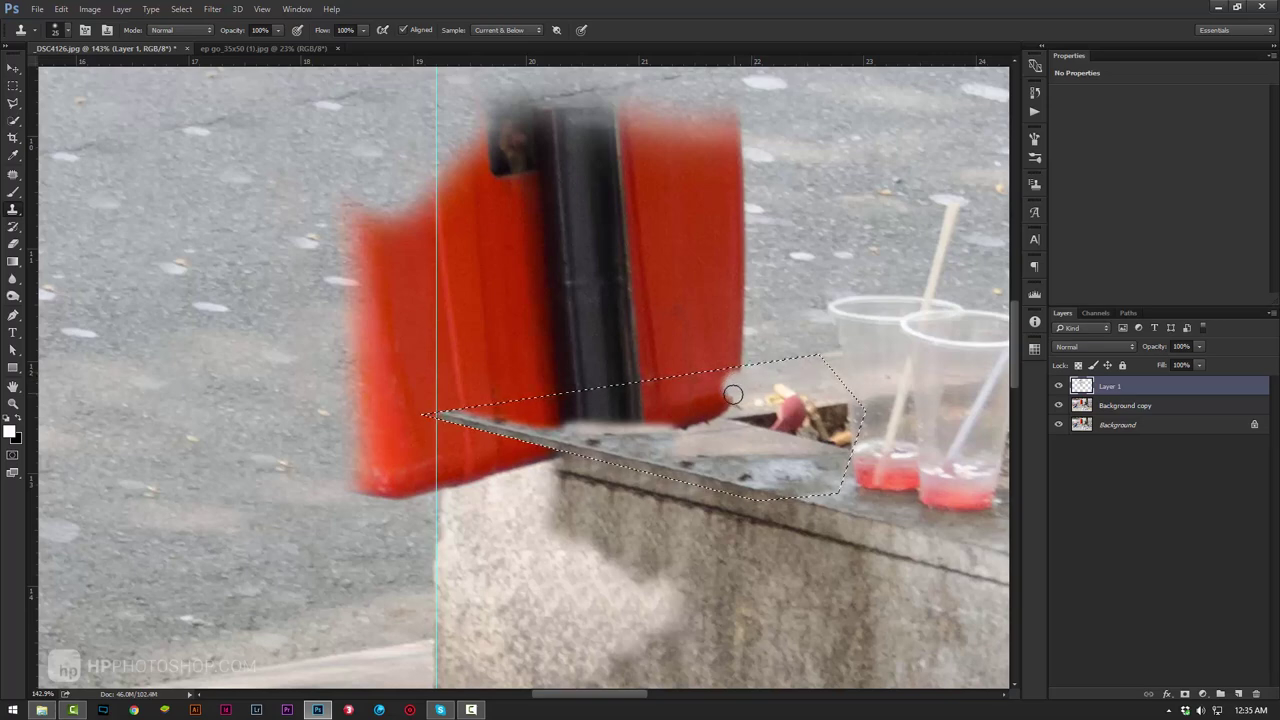
left_click_drag(733, 395, 724, 404)
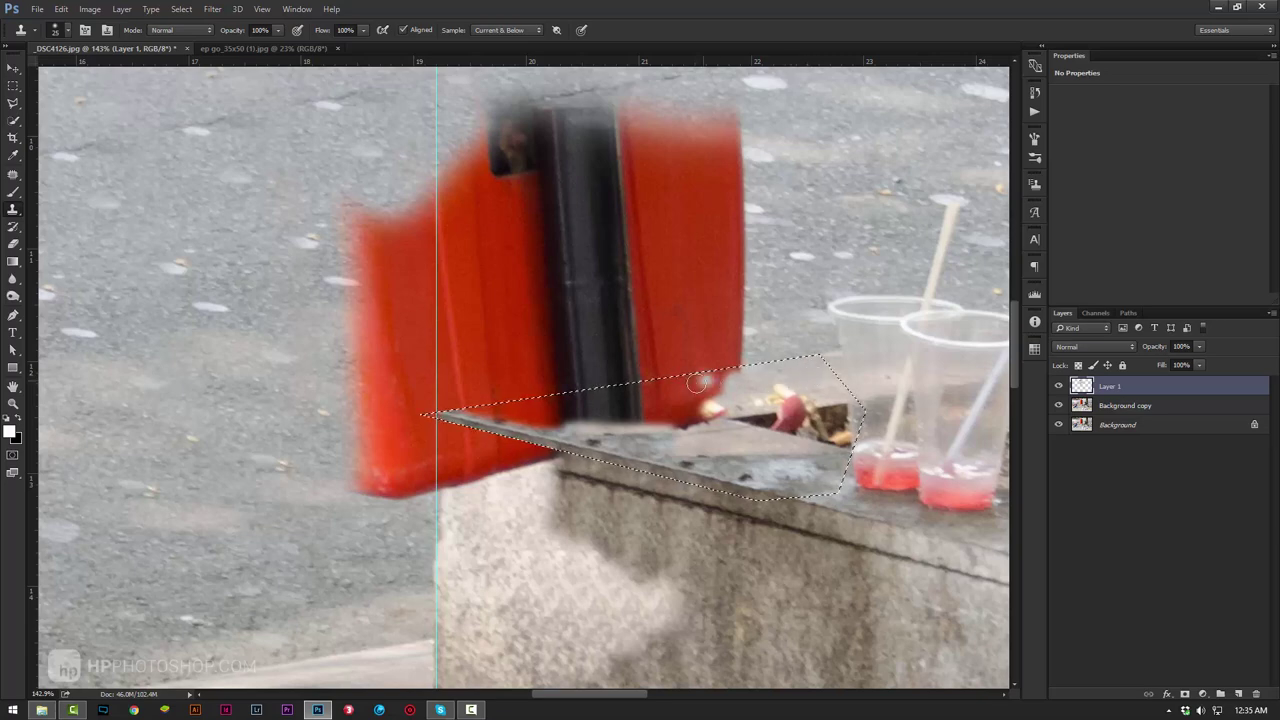
Turn off Aligned, resample concrete, cover the case edge and pole base, then deselect.
left_click(404, 29)
left_click(680, 190)
key("ctrl+z")
left_click(805, 376, "alt")
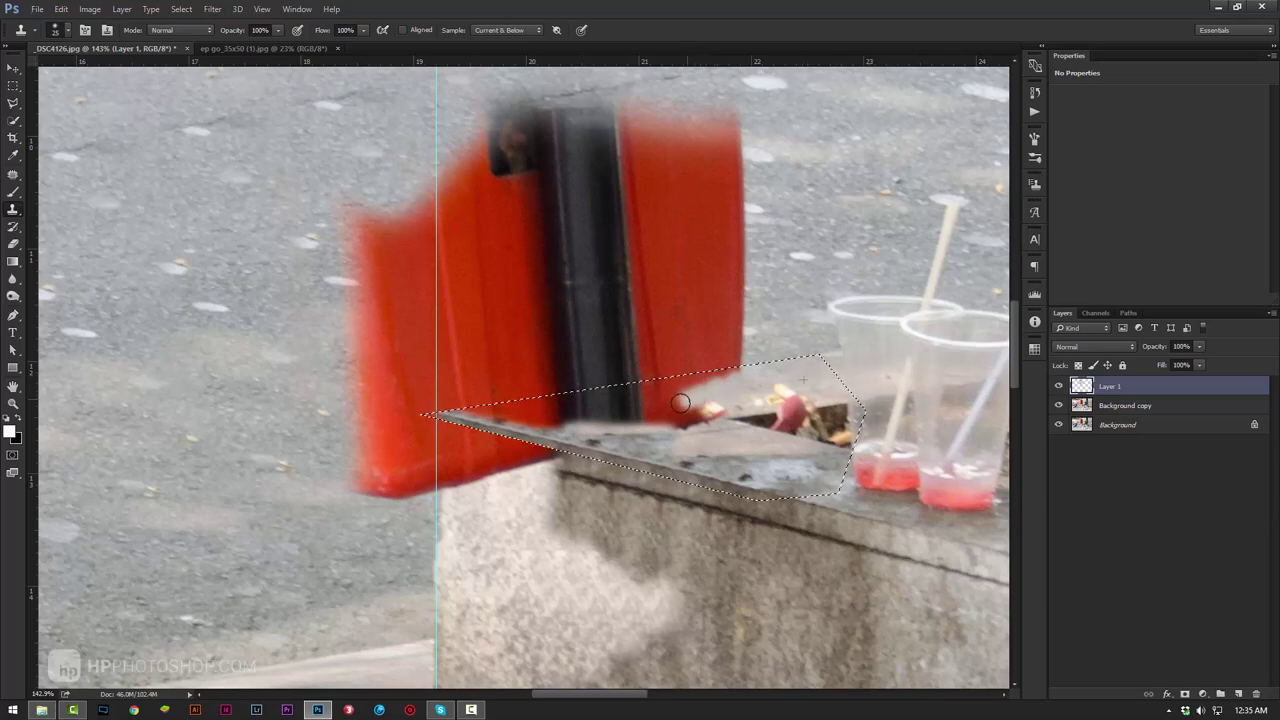
mouse_move(680, 402)
left_mouse_down()
mouse_move(731, 406)
mouse_move(677, 420)
mouse_move(632, 402)
mouse_move(714, 380)
mouse_move(654, 391)
mouse_move(704, 390)
left_mouse_up()
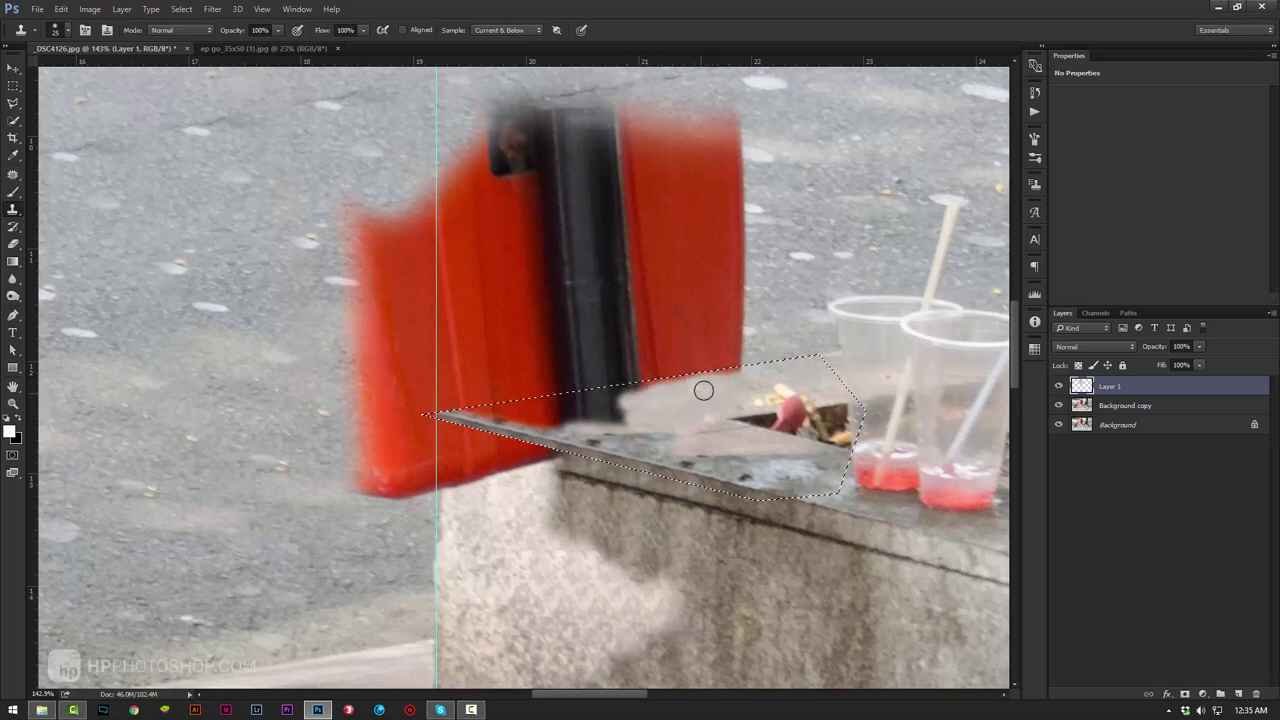
mouse_move(618, 411)
left_mouse_down()
mouse_move(654, 403)
mouse_move(603, 420)
mouse_move(643, 408)
mouse_move(657, 420)
mouse_move(510, 414)
mouse_move(700, 389)
mouse_move(640, 389)
left_mouse_up()
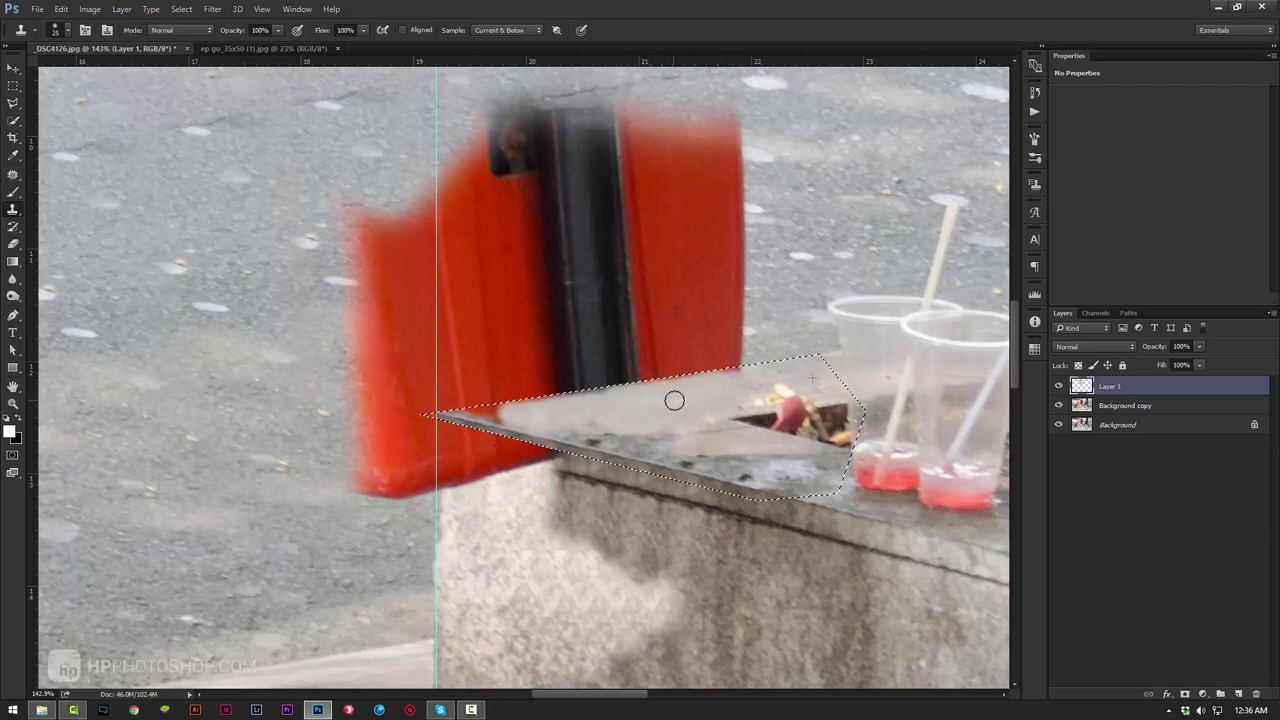
left_click_drag(736, 377, 734, 379)
mouse_move(505, 412)
left_mouse_down()
mouse_move(471, 405)
mouse_move(498, 414)
left_mouse_up()
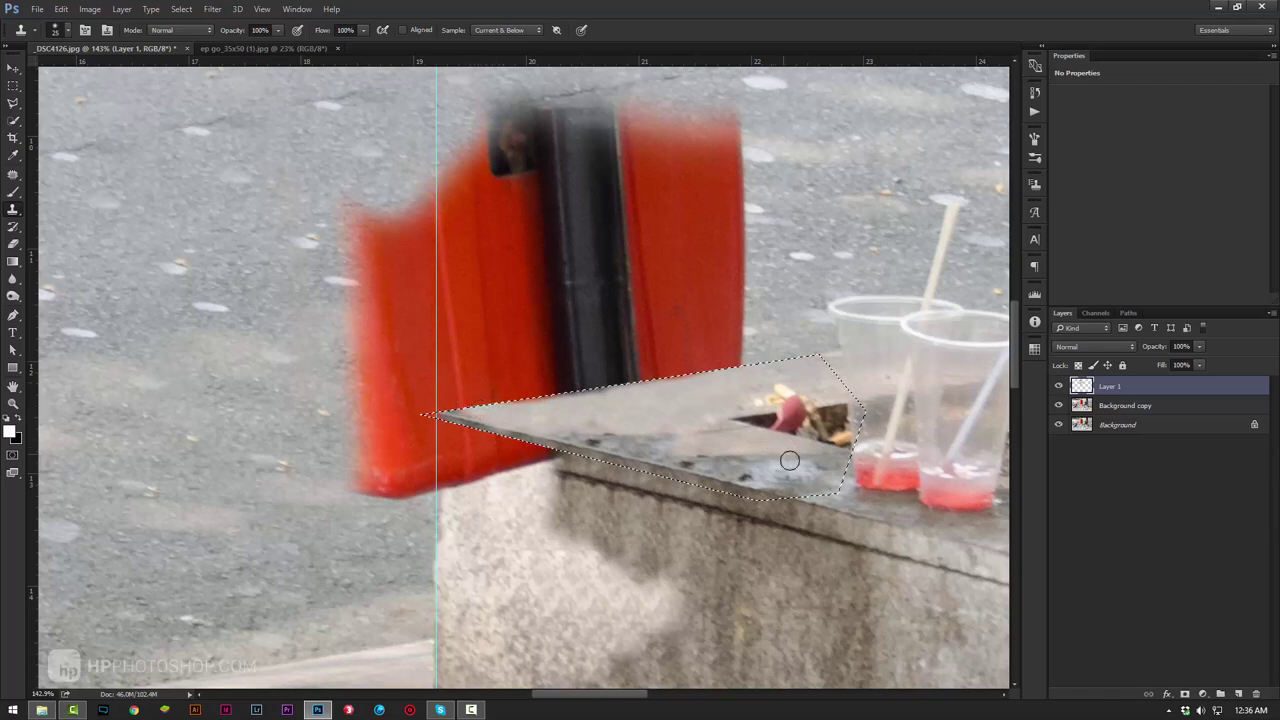
key("ctrl+d")
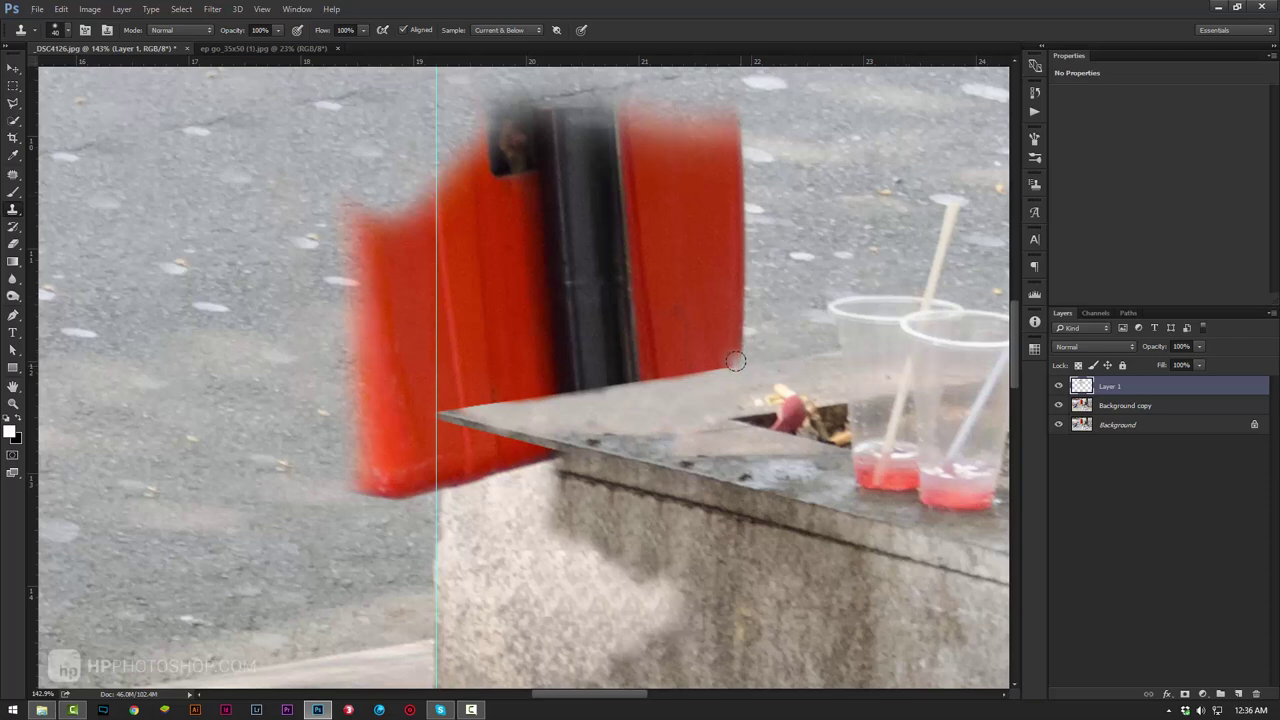
Clone ledge and pavement texture over the red patch's lower-right and lower edges.
mouse_move(735, 361)
left_mouse_down()
mouse_move(690, 361)
mouse_move(722, 360)
mouse_move(729, 314)
mouse_move(737, 331)
mouse_move(680, 366)
mouse_move(618, 375)
mouse_move(720, 322)
mouse_move(580, 385)
mouse_move(611, 371)
mouse_move(428, 398)
left_mouse_up()
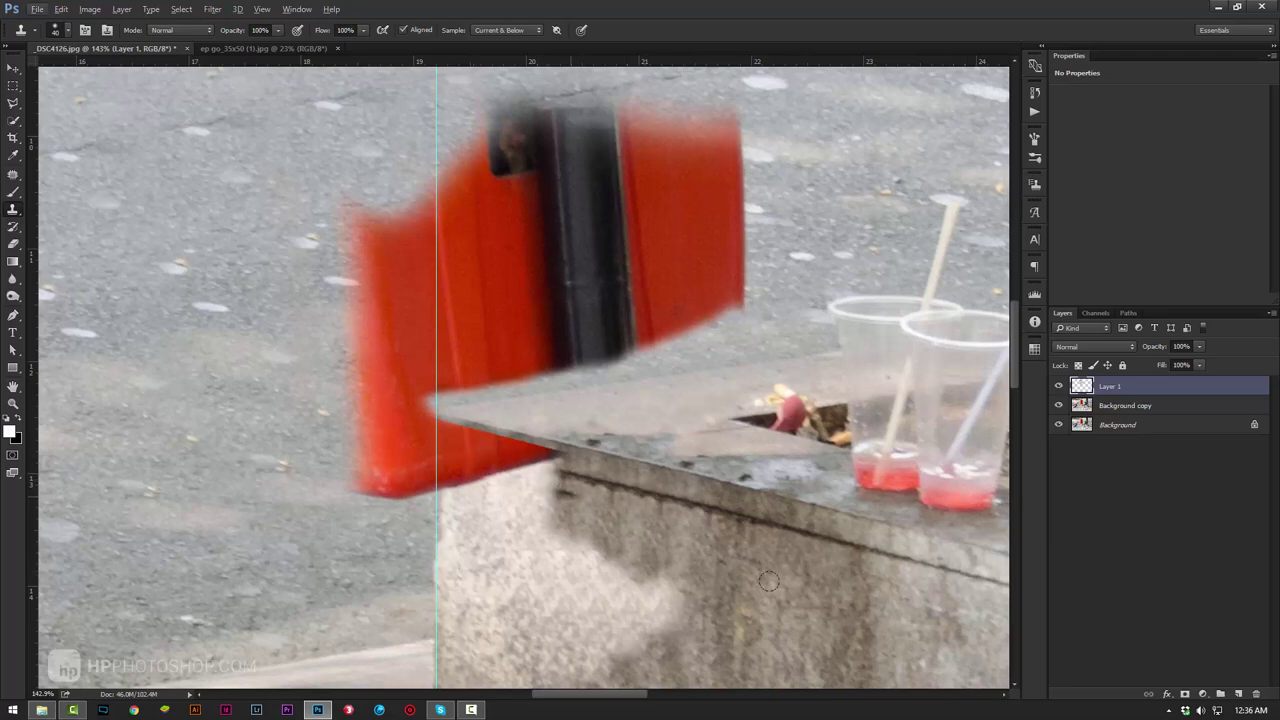
left_click_drag(622, 487, 462, 427)
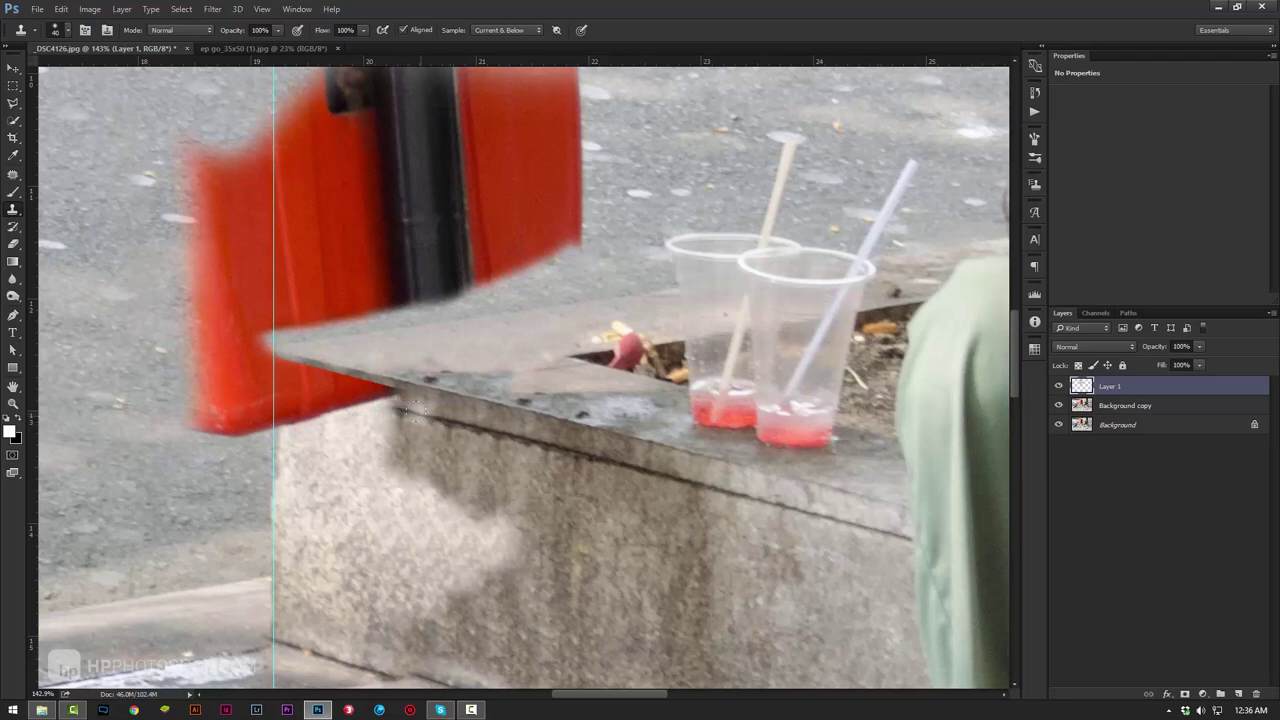
mouse_move(410, 408)
left_mouse_down()
mouse_move(283, 376)
mouse_move(390, 392)
mouse_move(342, 387)
left_mouse_up()
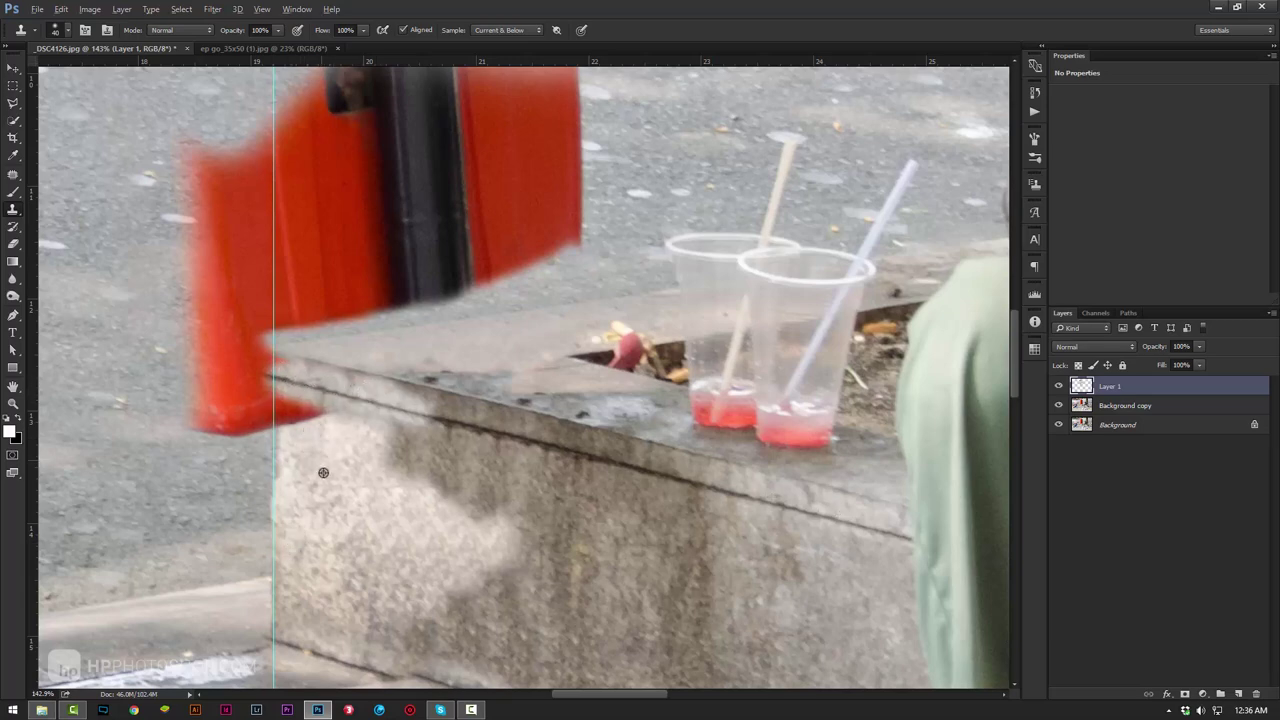
left_click_drag(322, 414, 285, 416)
Remove the vertical guide, then clone pavement over the red patch's left and lower-left edges.
key("v")
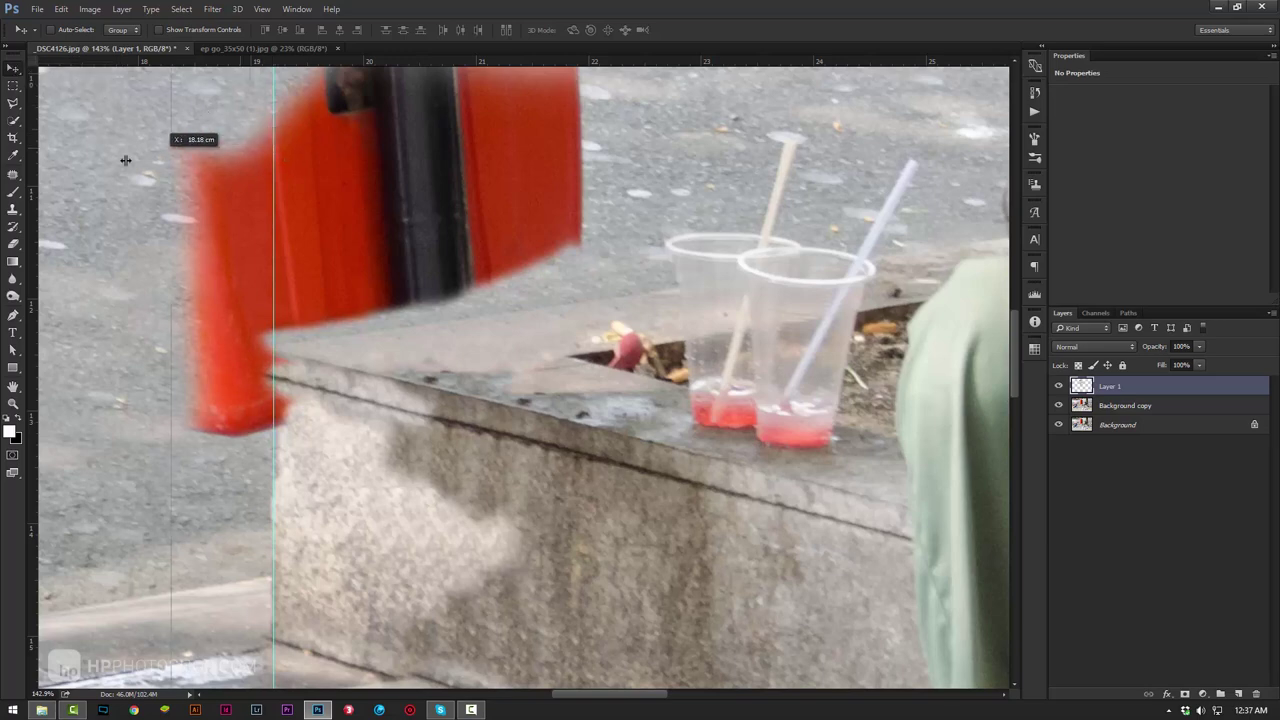
left_click_drag(274, 148, 30, 151)
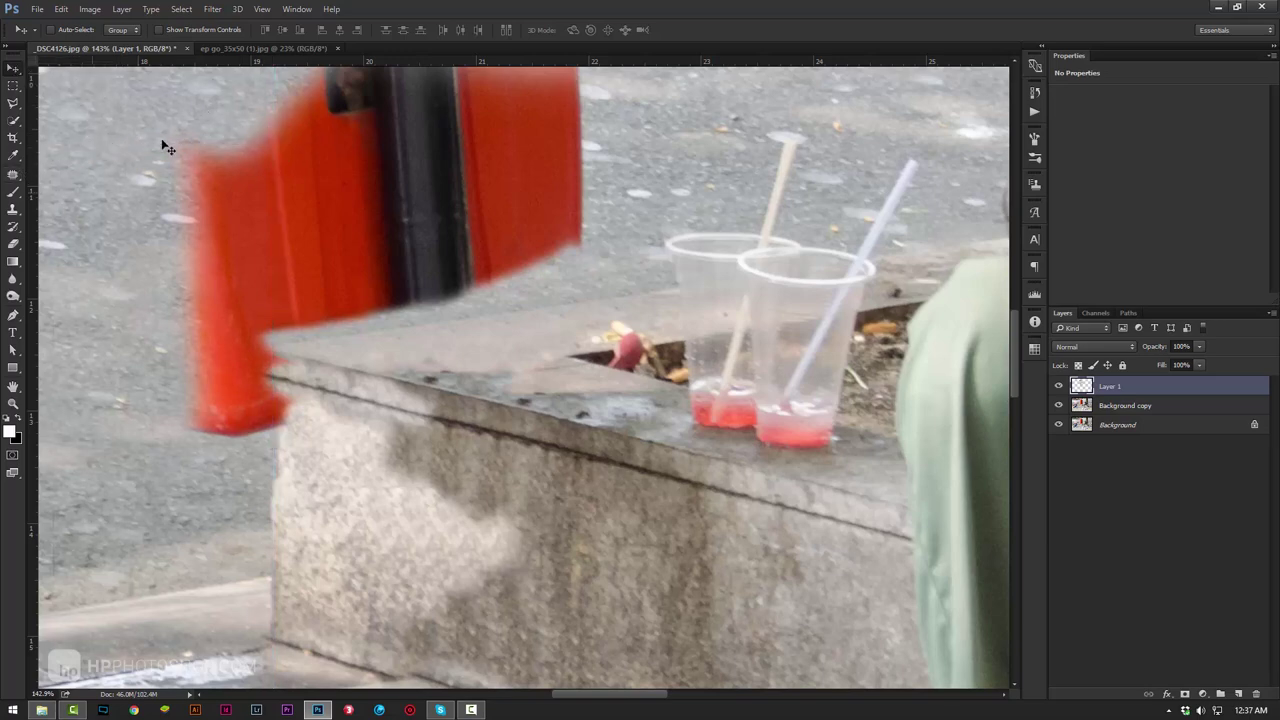
left_click(14, 210)
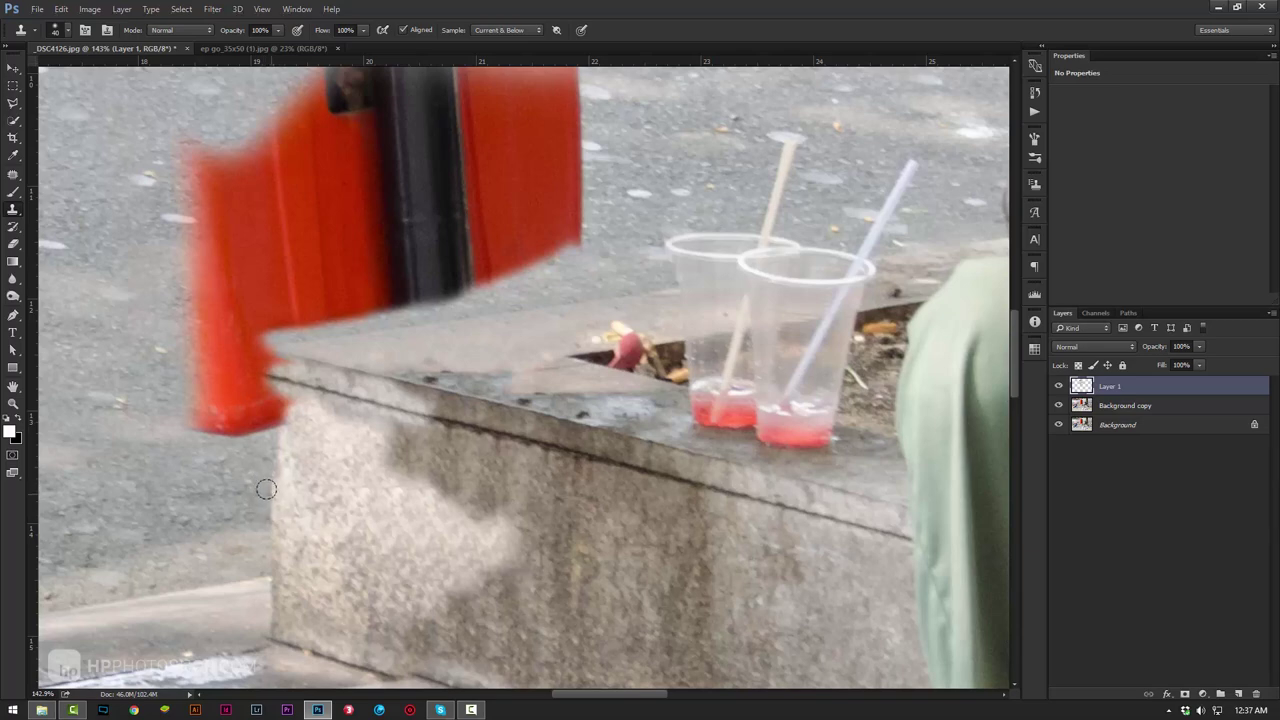
mouse_move(274, 461)
left_mouse_down()
mouse_move(275, 394)
mouse_move(182, 426)
left_mouse_up()
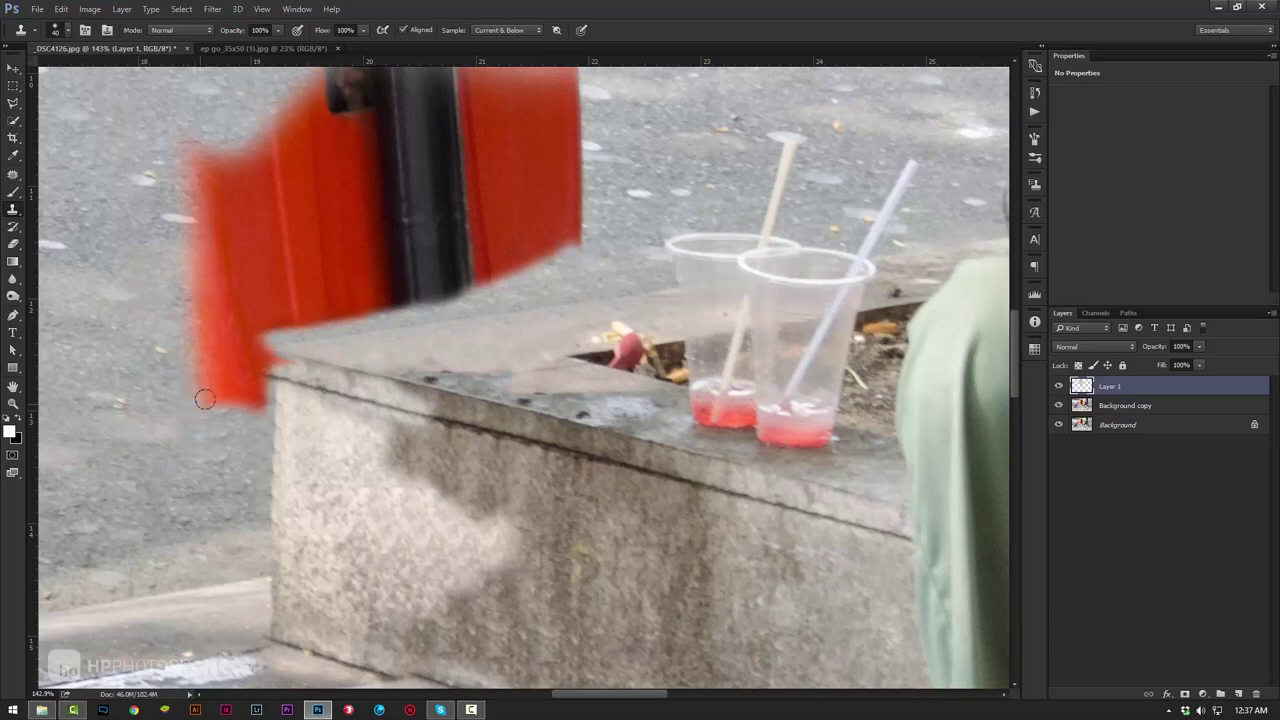
left_click_drag(204, 399, 193, 393)
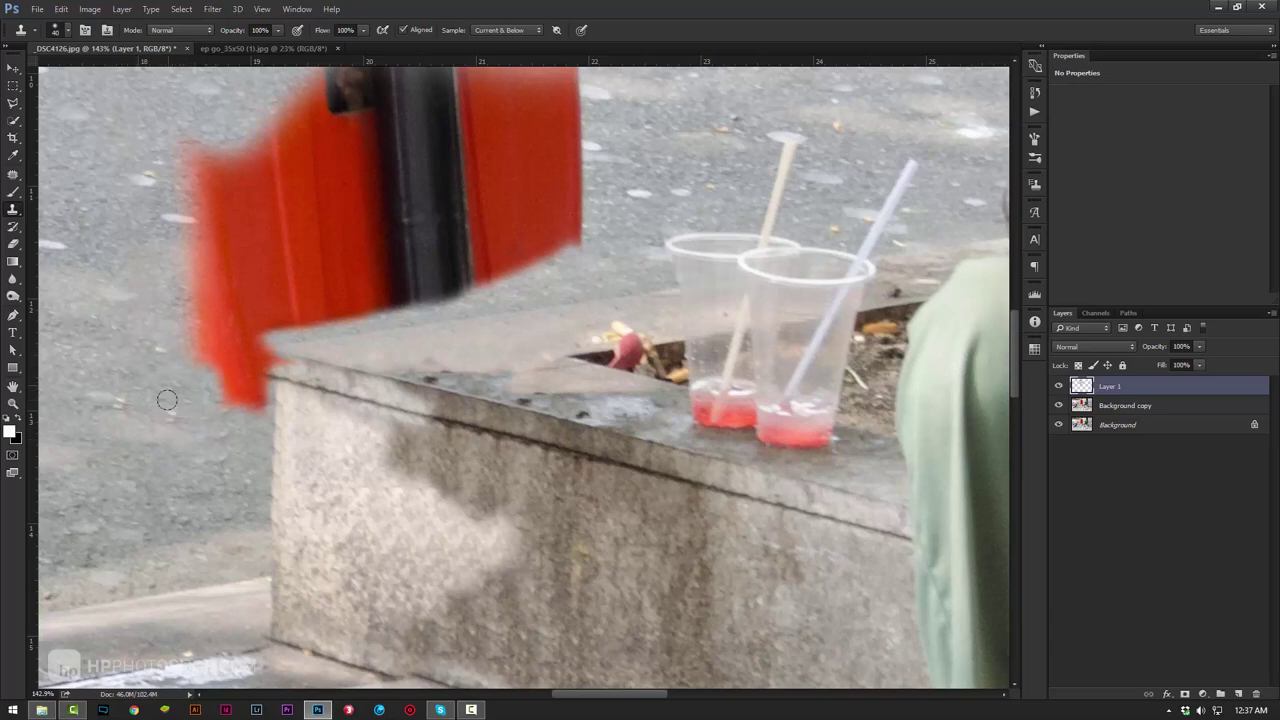
mouse_move(160, 353)
left_mouse_down()
mouse_move(205, 300)
mouse_move(183, 280)
mouse_move(210, 385)
mouse_move(205, 330)
mouse_move(229, 400)
mouse_move(243, 366)
mouse_move(250, 390)
mouse_move(220, 313)
left_mouse_up()
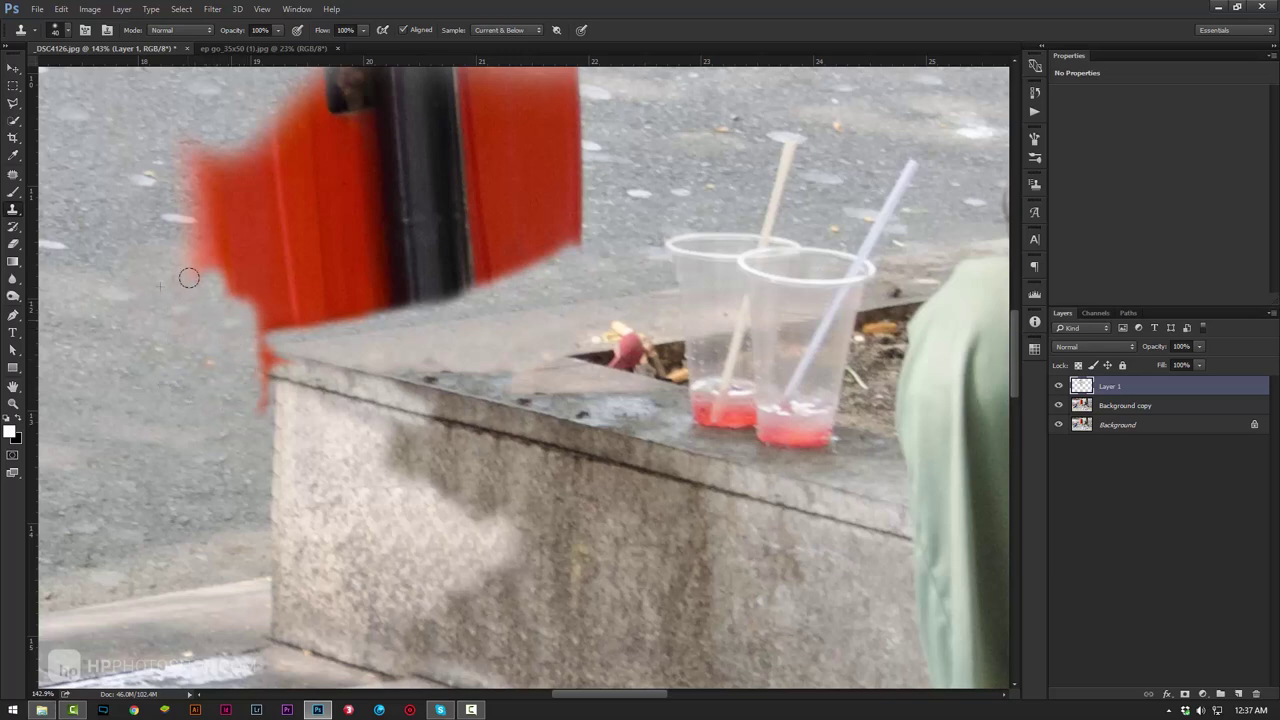
mouse_move(189, 273)
left_mouse_down()
mouse_move(258, 306)
mouse_move(239, 425)
left_mouse_up()
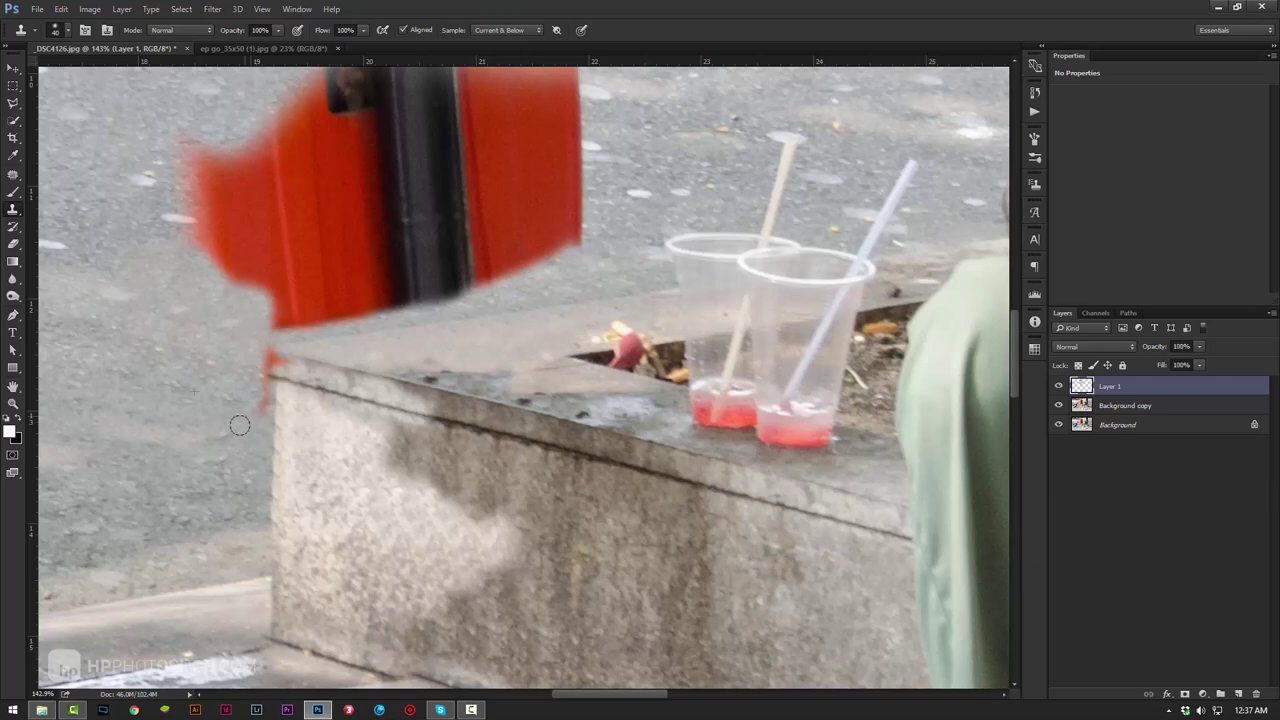
left_click_drag(247, 327, 255, 388)
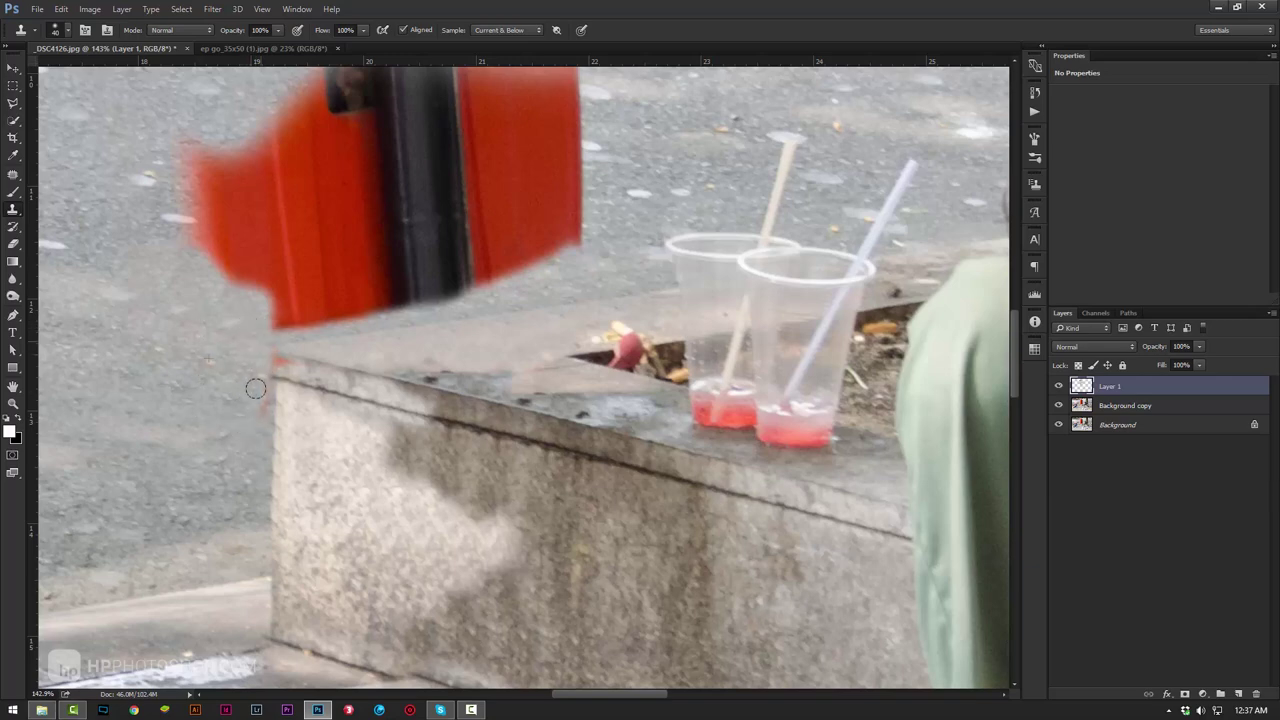
right_click(330, 362)
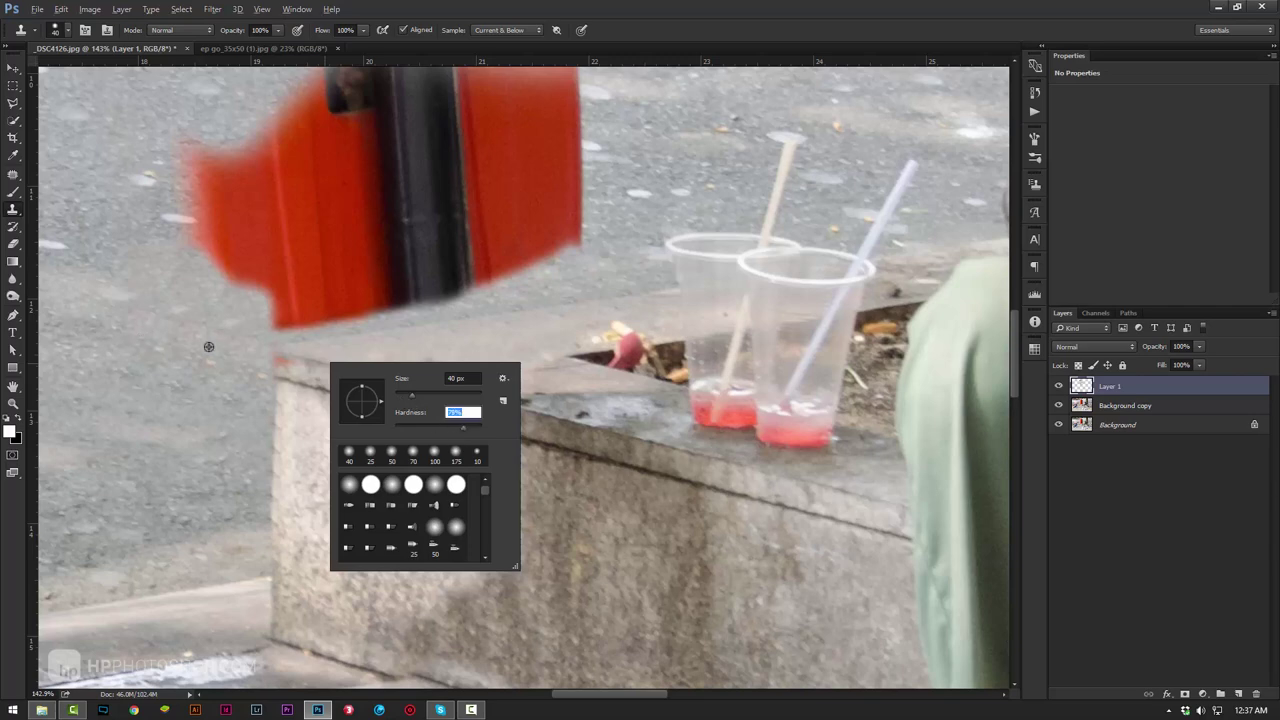
key("Return")
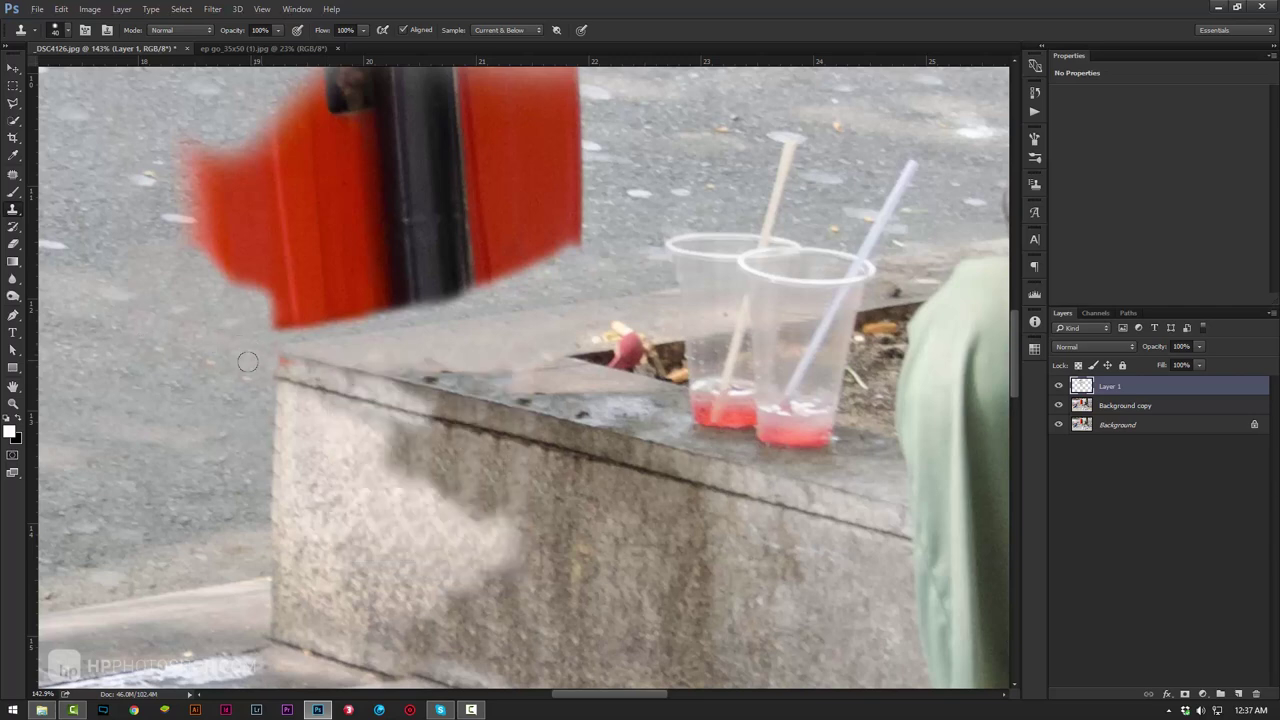
Zoom into the block's top-left corner and clone stone over the broken edge line and red speck.
key("z")
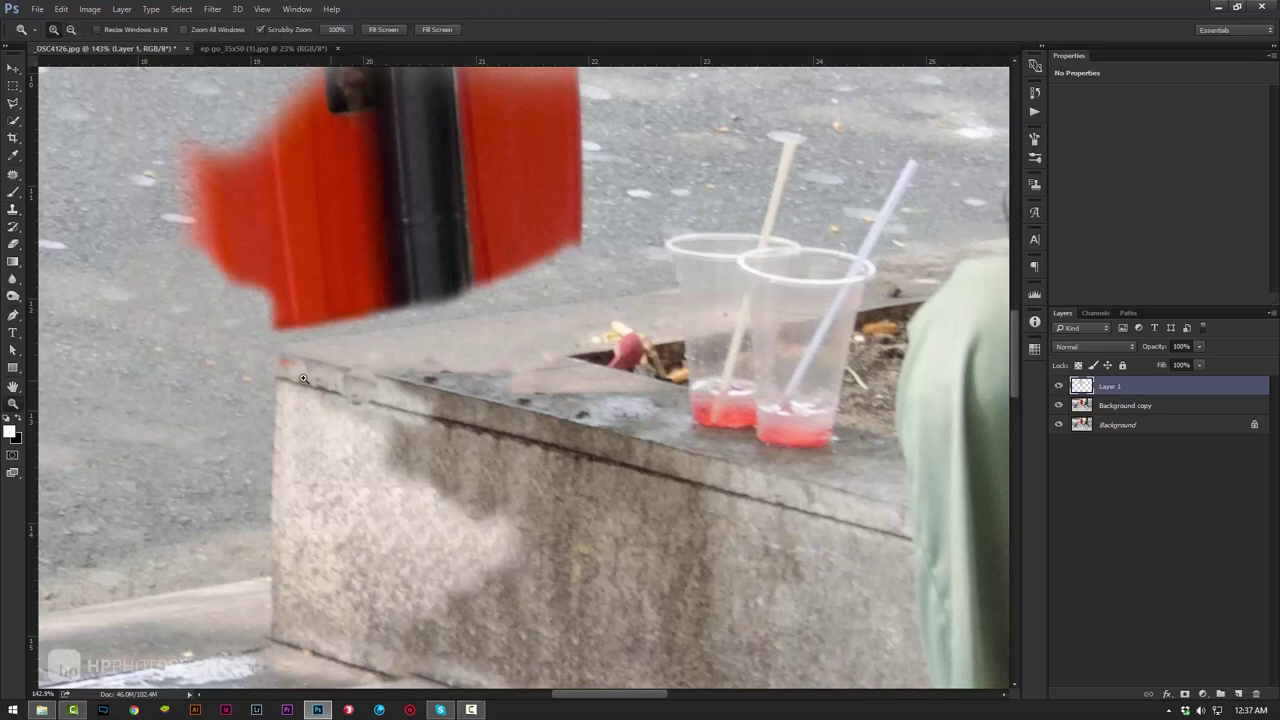
mouse_move(281, 370)
left_mouse_down()
mouse_move(340, 390)
mouse_move(305, 321)
left_mouse_up()
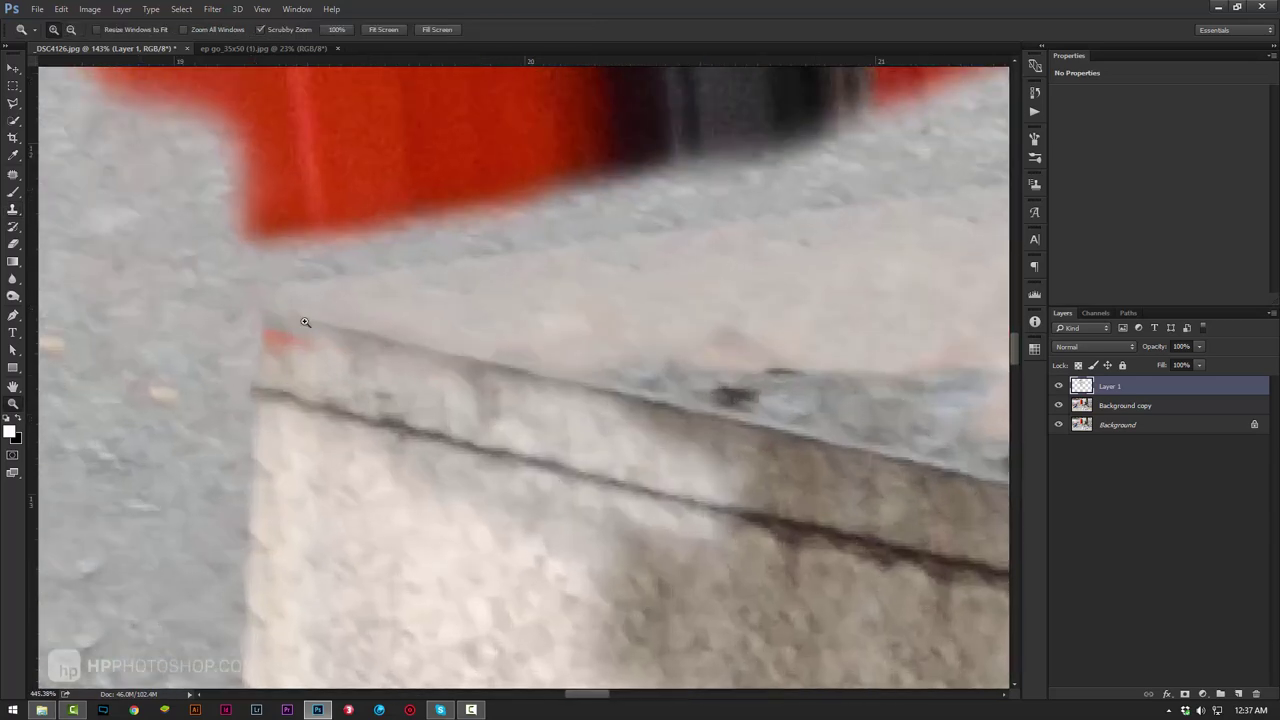
left_click(13, 209)
mouse_move(360, 420)
left_mouse_down()
mouse_move(470, 445)
mouse_move(408, 357)
left_mouse_up()
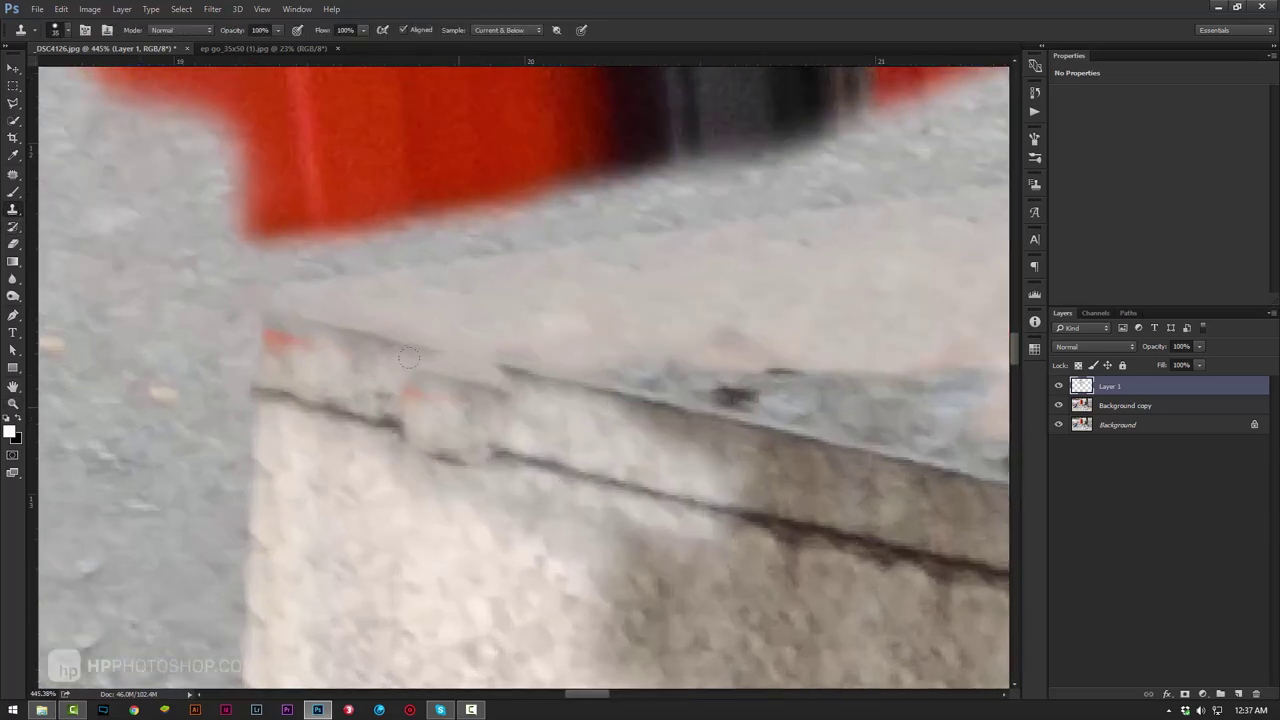
left_click_drag(420, 440, 480, 450)
right_click(490, 352)
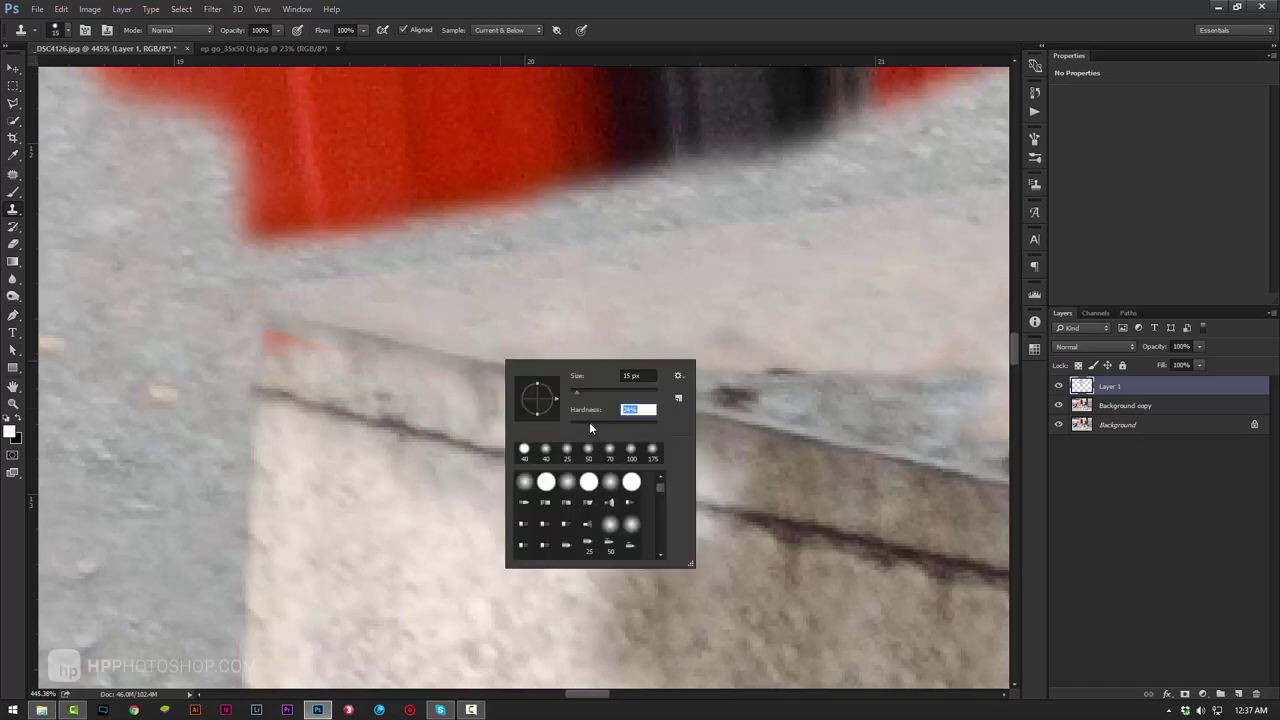
key("Return")
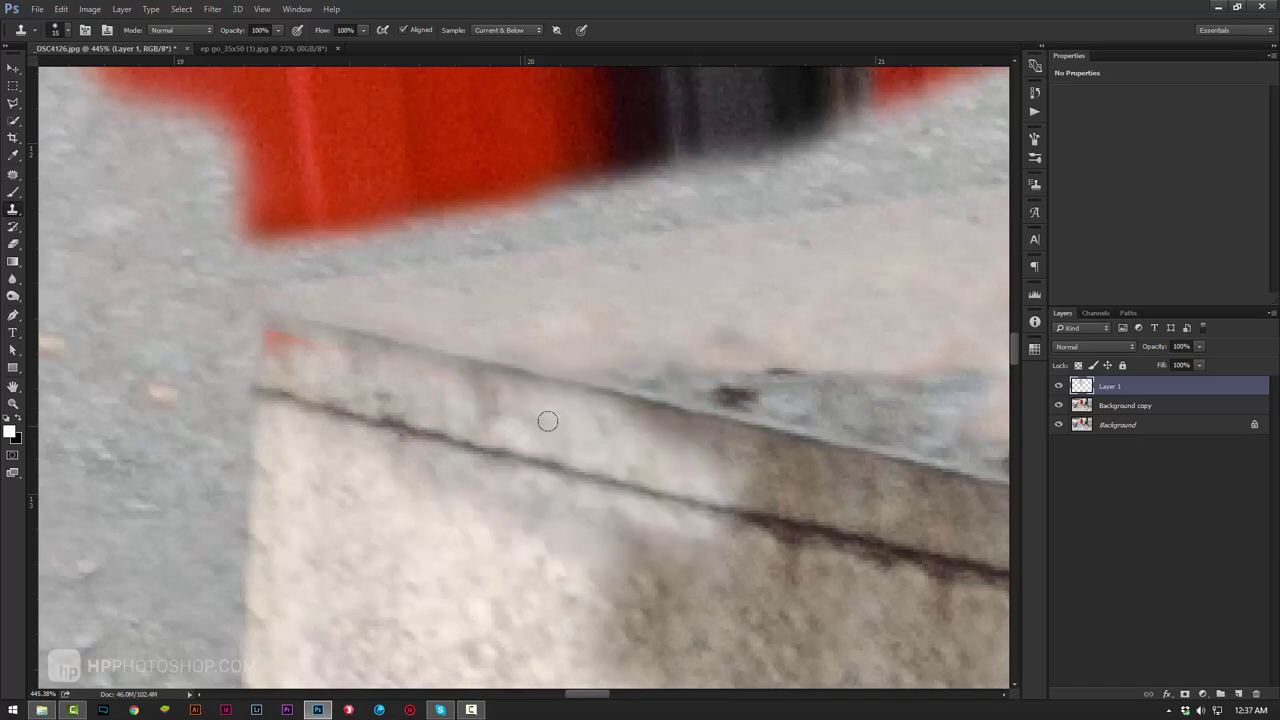
left_click(601, 434, "alt")
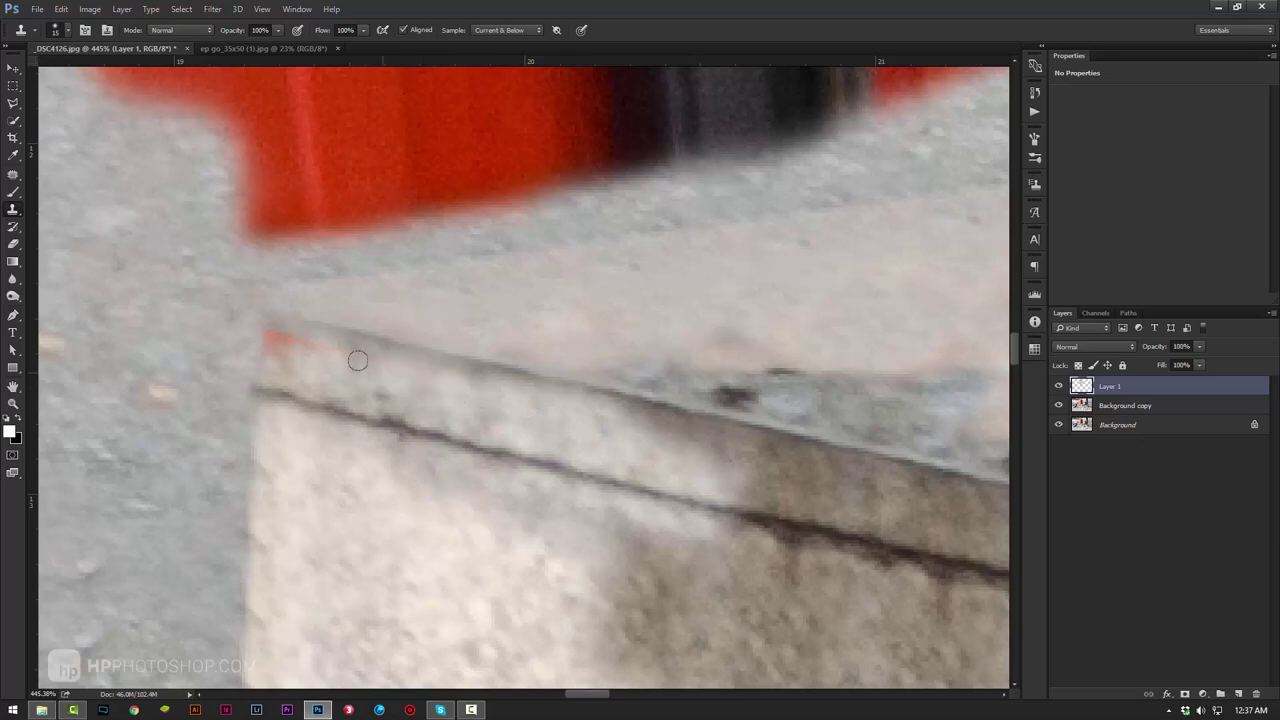
left_click_drag(312, 345, 261, 337)
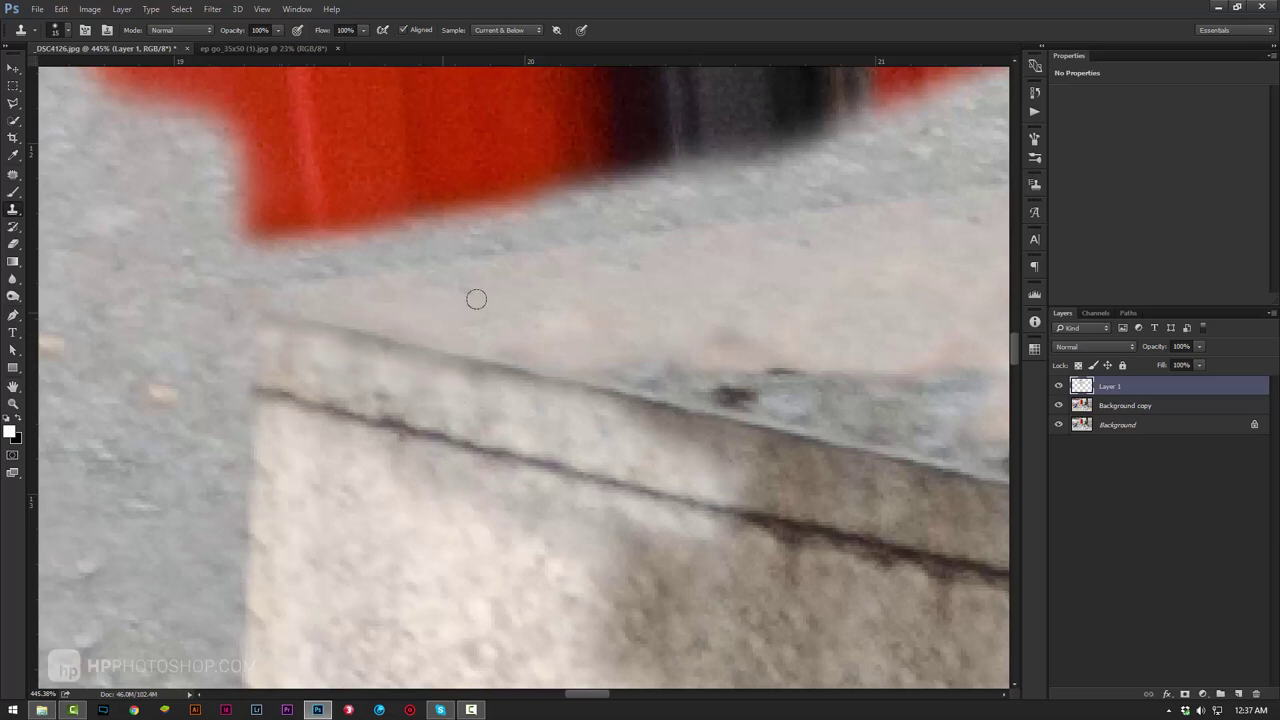
key("z")
key("ctrl+0")
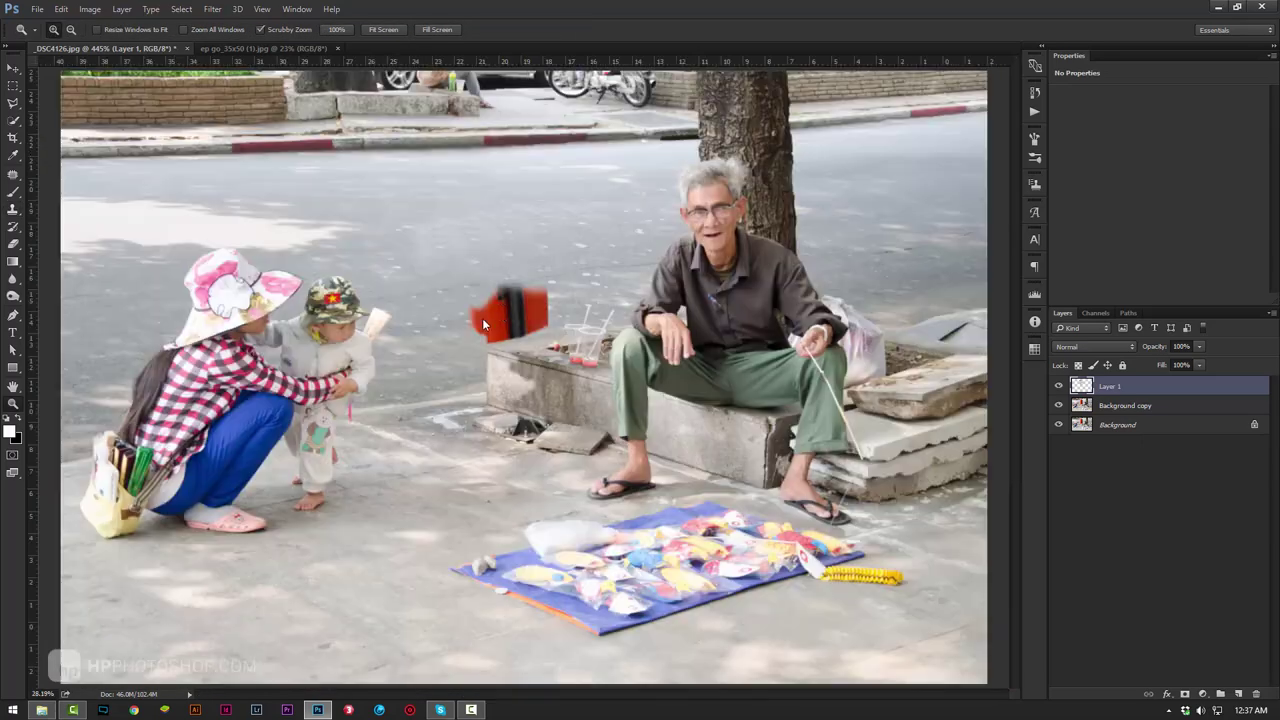
left_click_drag(521, 348, 450, 376)
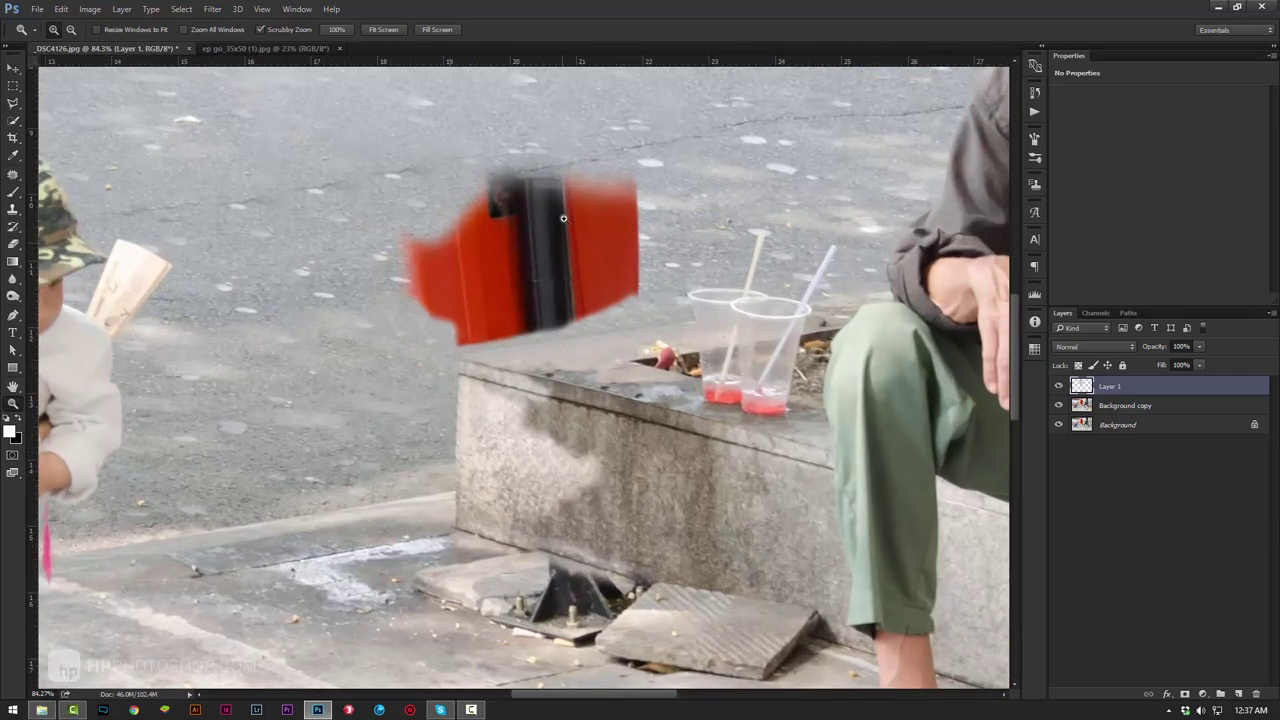
left_click_drag(585, 193, 400, 250)
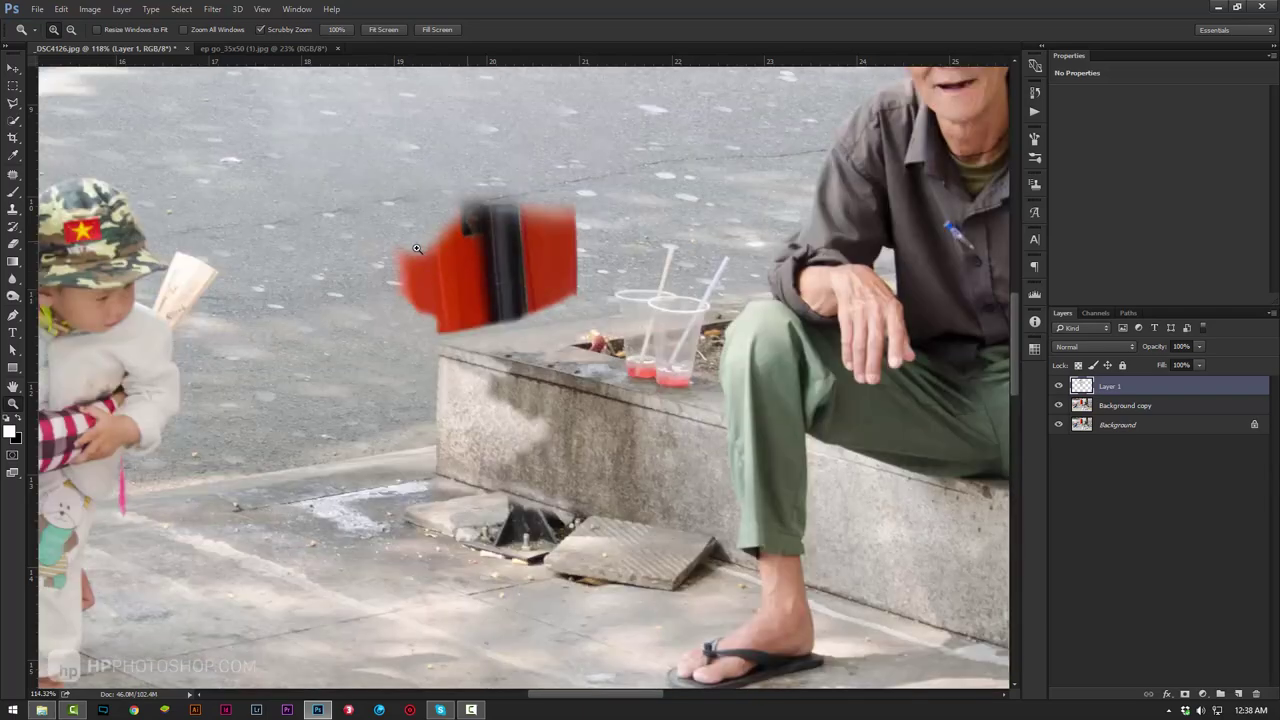
mouse_move(462, 239)
left_mouse_down()
mouse_move(402, 283)
mouse_move(414, 214)
left_mouse_up()
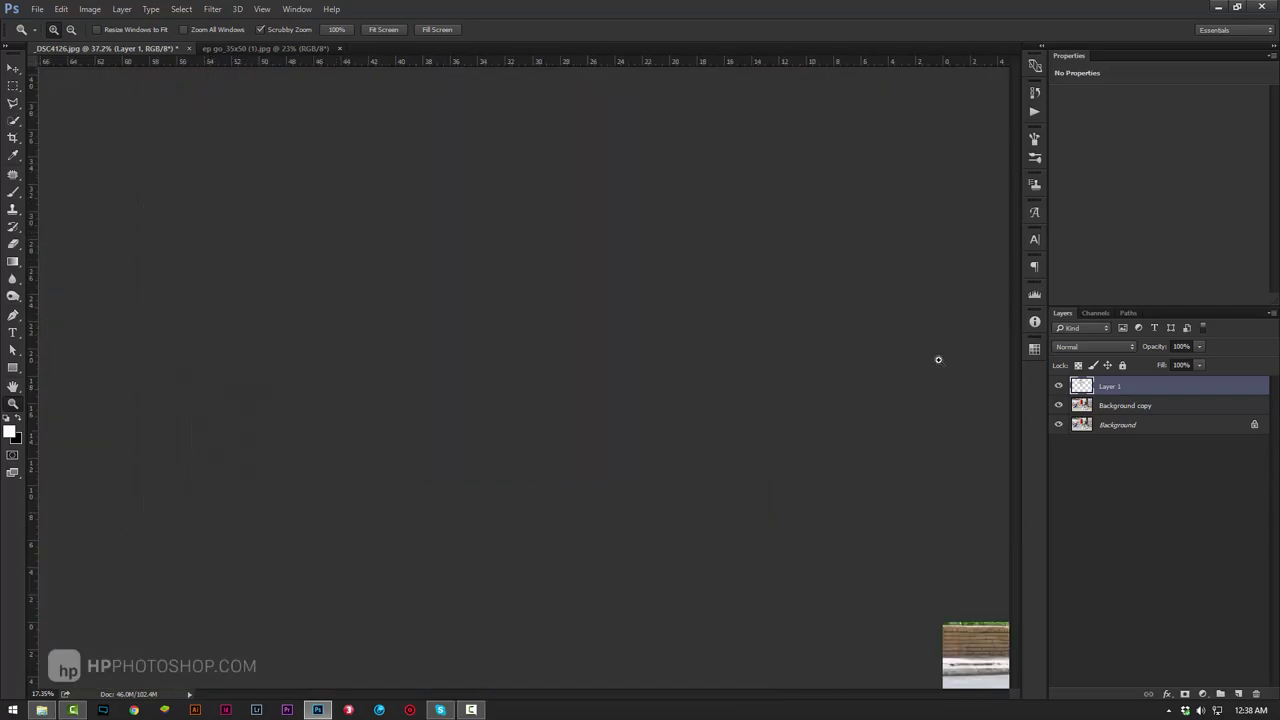
left_click(1058, 386)
left_click(1058, 386)
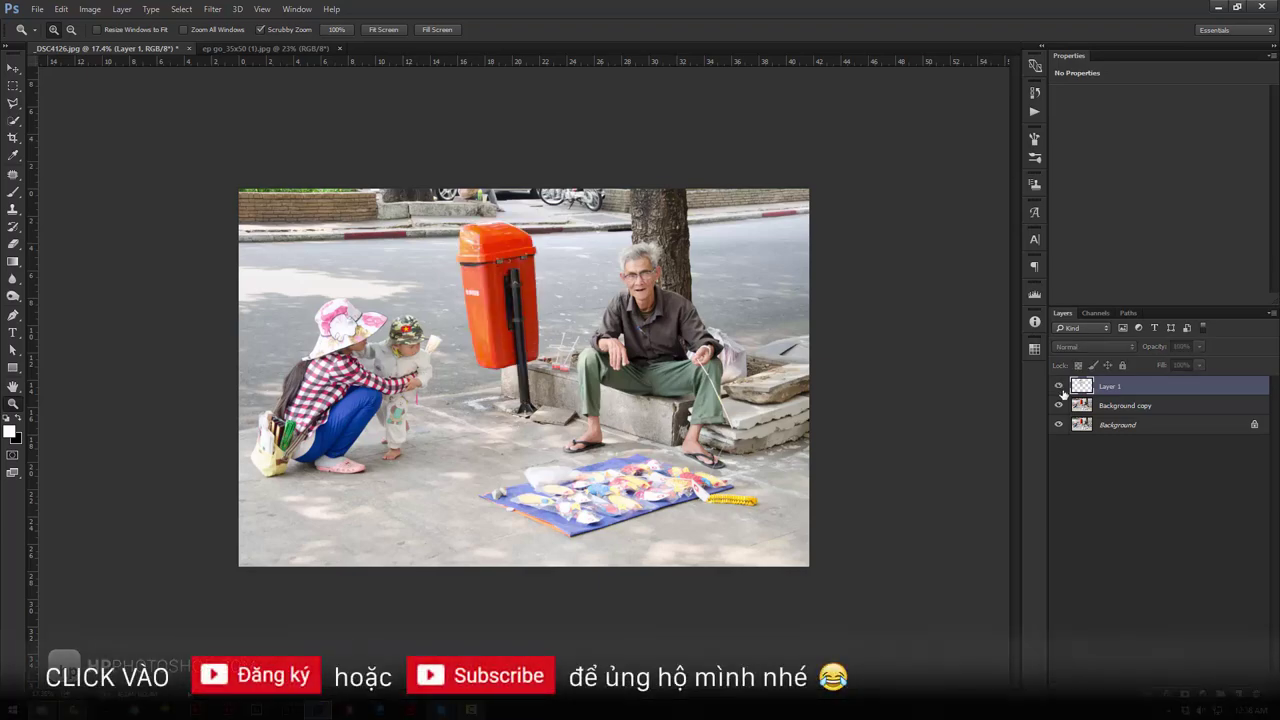
left_click_drag(527, 411, 1015, 443)
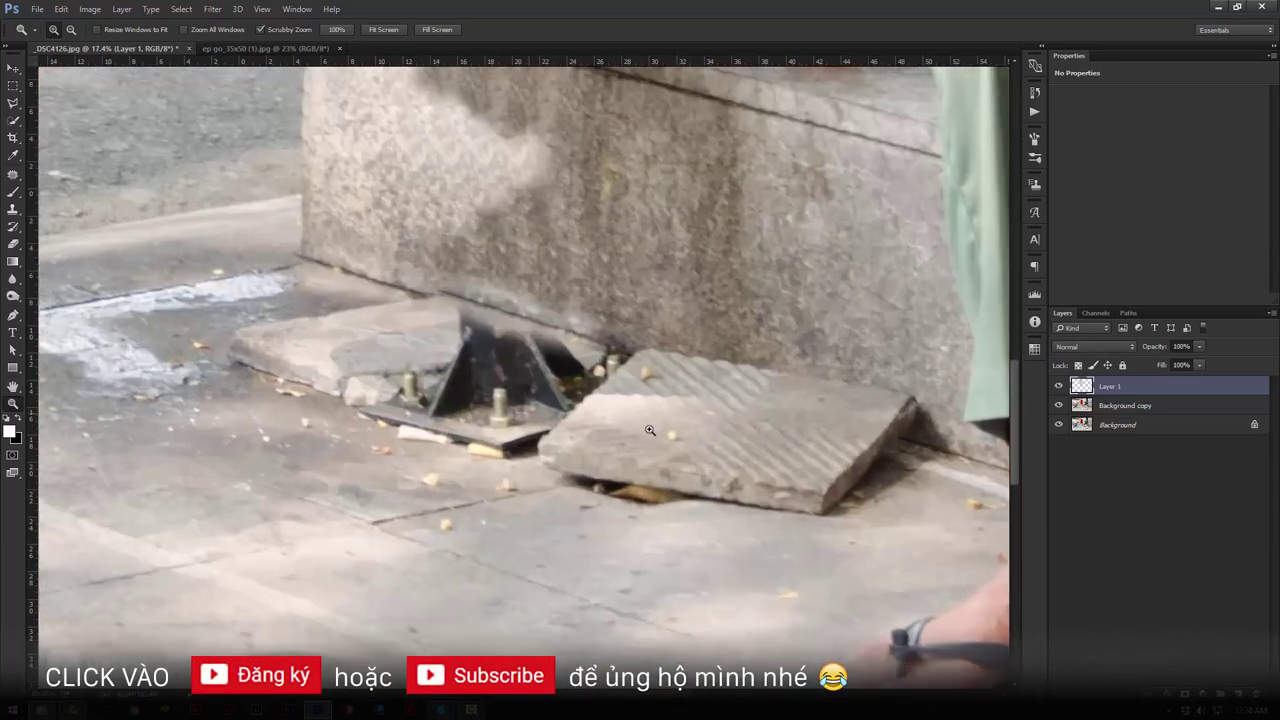
Set the clone brush hardness and cover both bolts and the metal bracket with stone texture.
key("s")
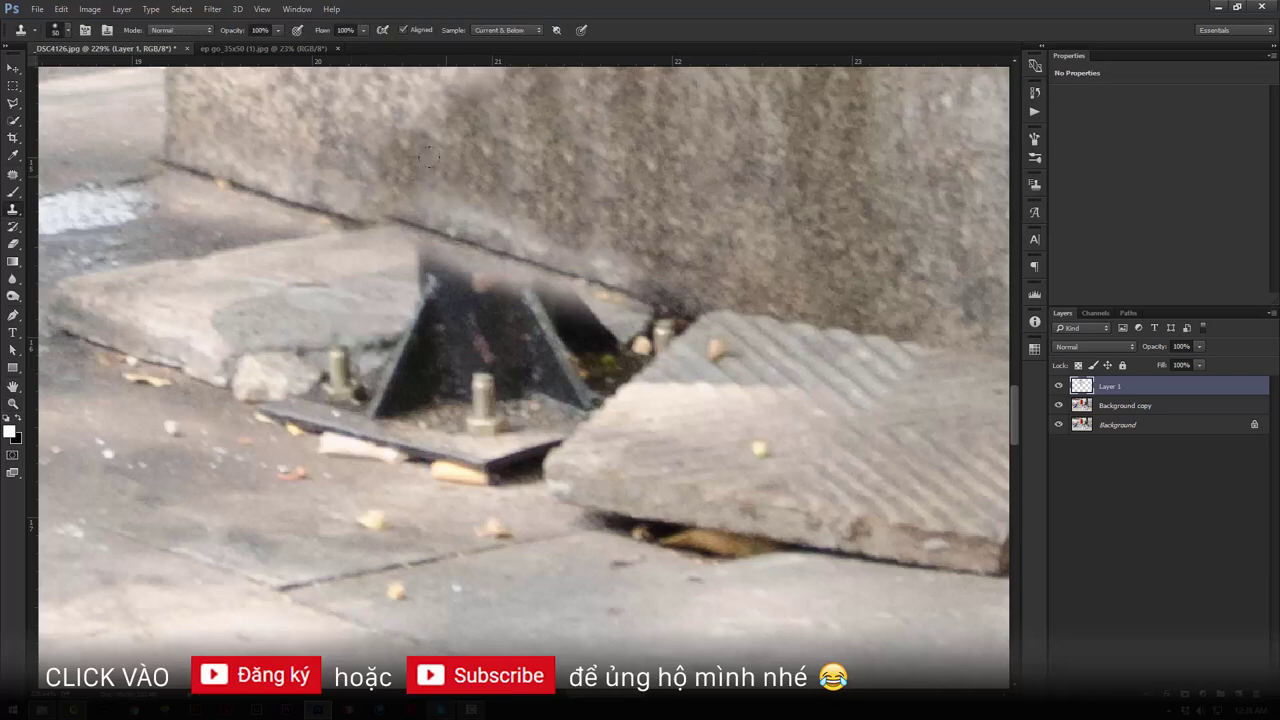
right_click(505, 240)
left_click(571, 305)
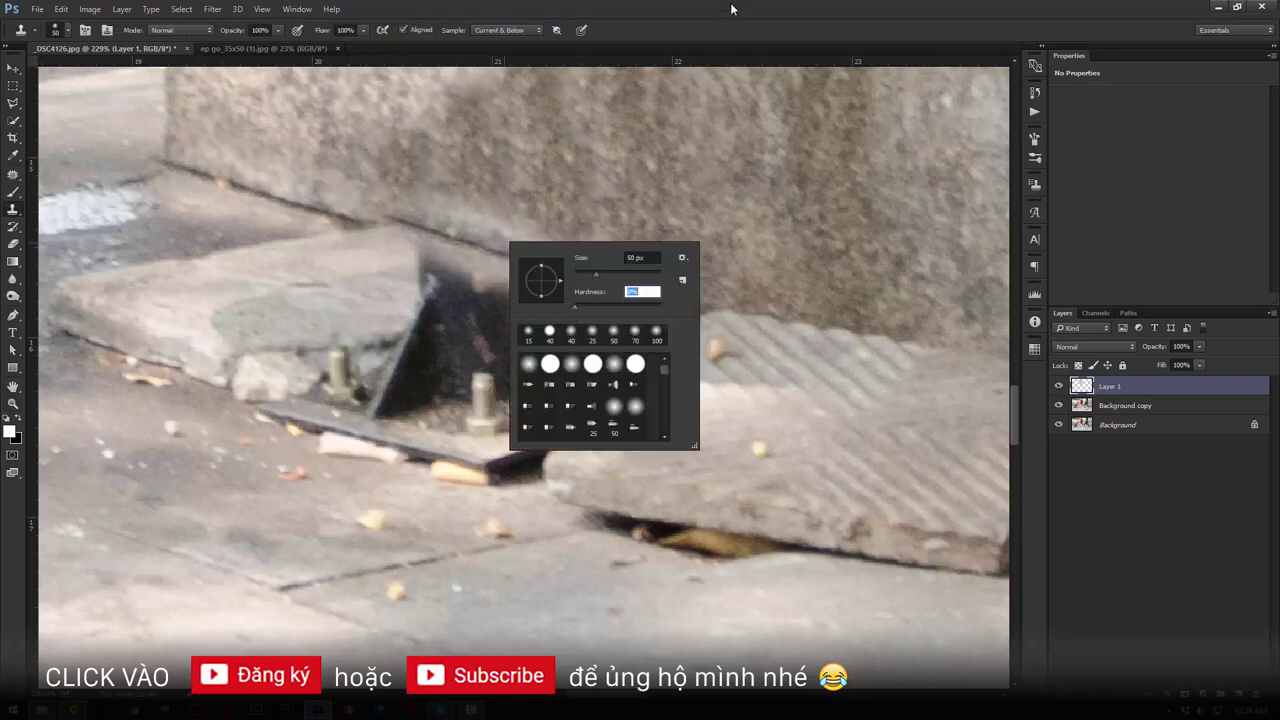
key("Return")
left_click_drag(282, 334, 300, 372)
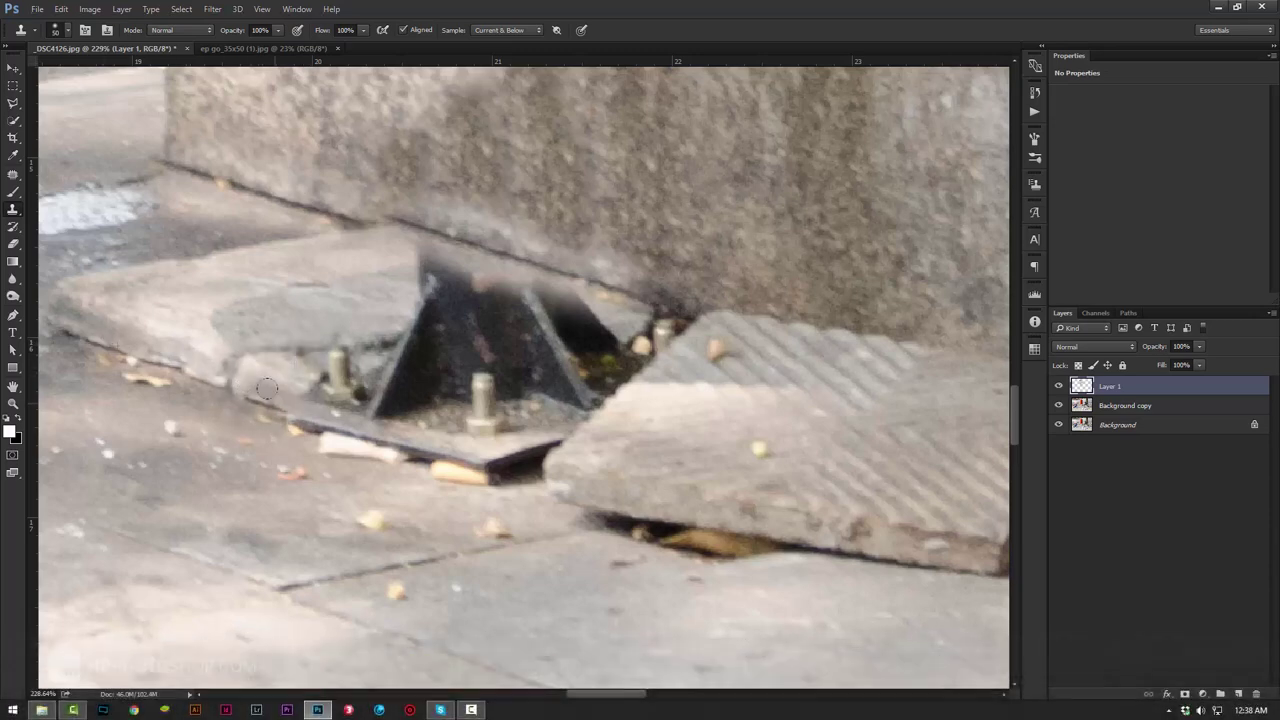
left_click_drag(313, 394, 319, 342)
mouse_move(355, 351)
left_mouse_down()
mouse_move(395, 397)
mouse_move(466, 328)
mouse_move(455, 282)
mouse_move(595, 350)
mouse_move(550, 302)
mouse_move(610, 390)
mouse_move(570, 410)
mouse_move(630, 340)
left_mouse_up()
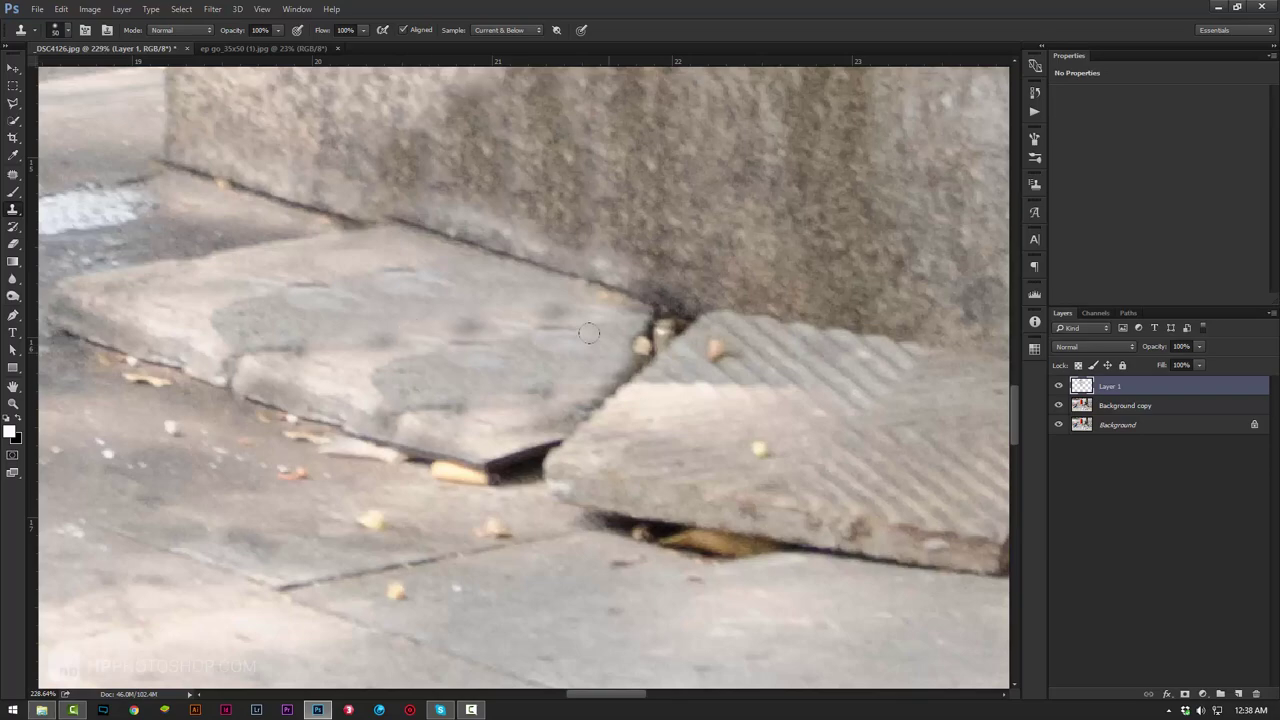
Pan across the pavement slabs and bring up the zoom options.
left_click_drag(553, 538, 599, 510)
key("z")
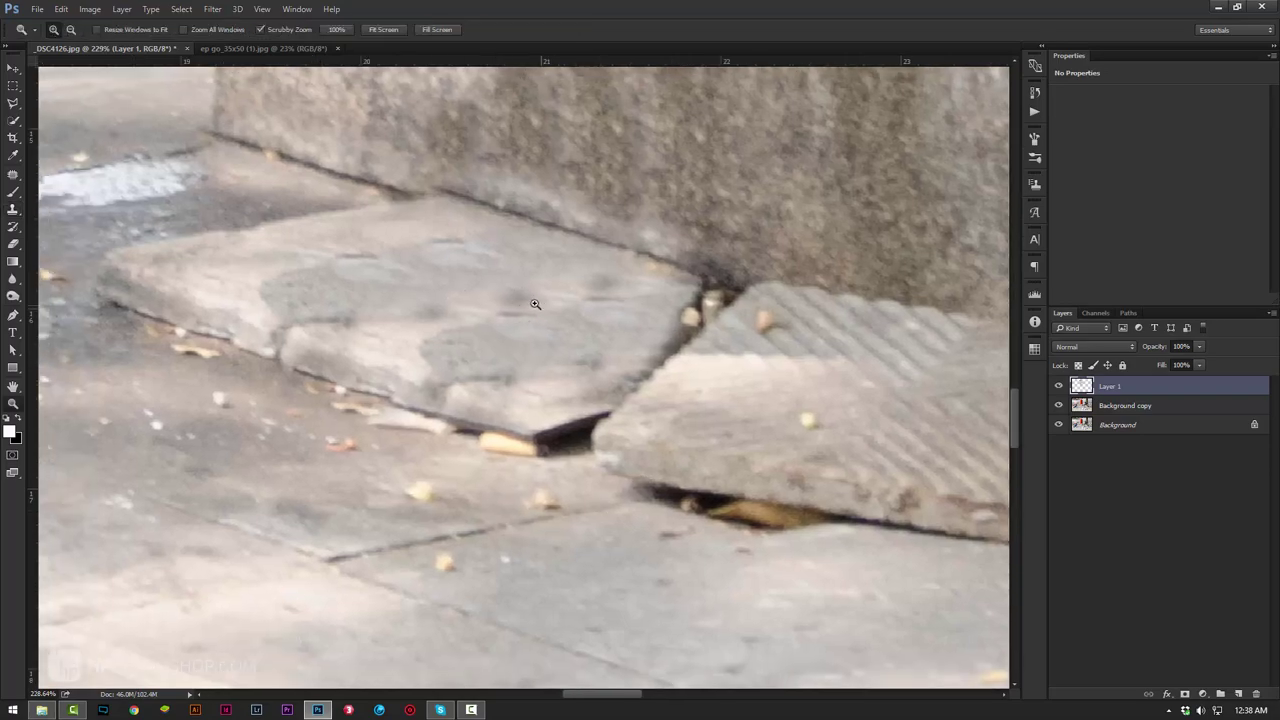
right_click(482, 260)
Fit the photo on screen, then zoom in to about 97% on the red bin fragment.
left_click(515, 268)
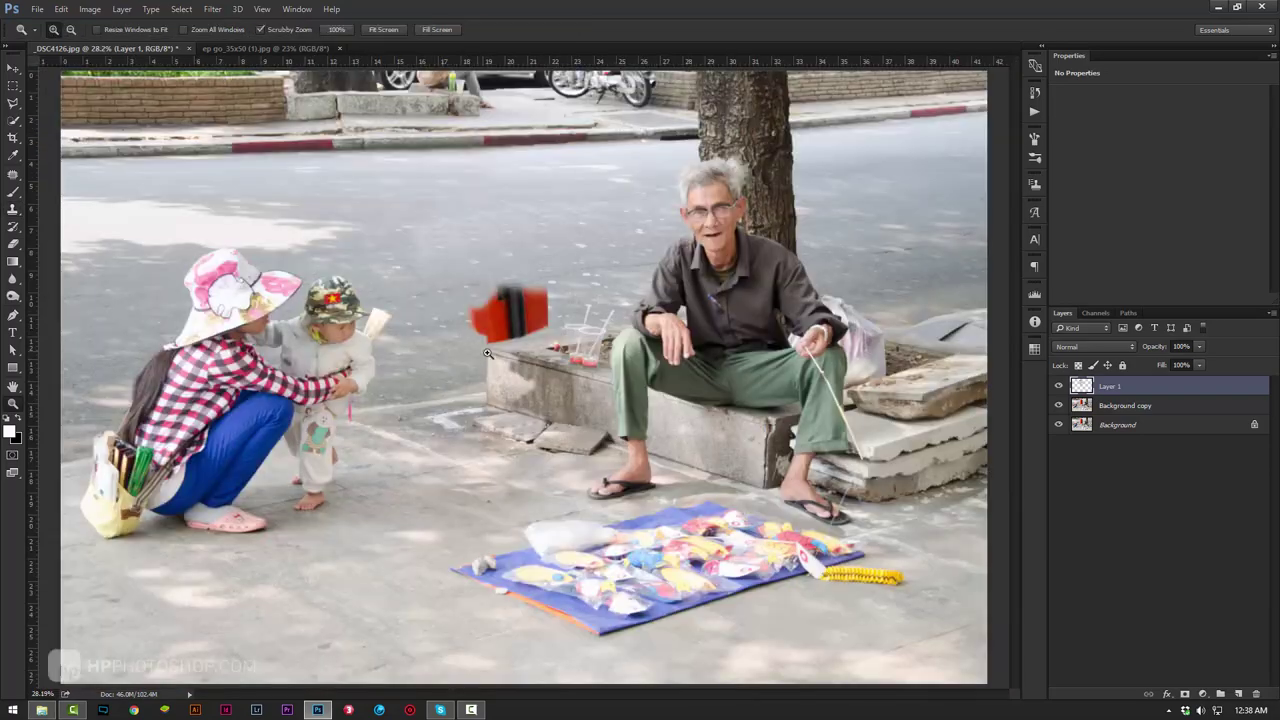
left_click_drag(530, 307, 570, 307)
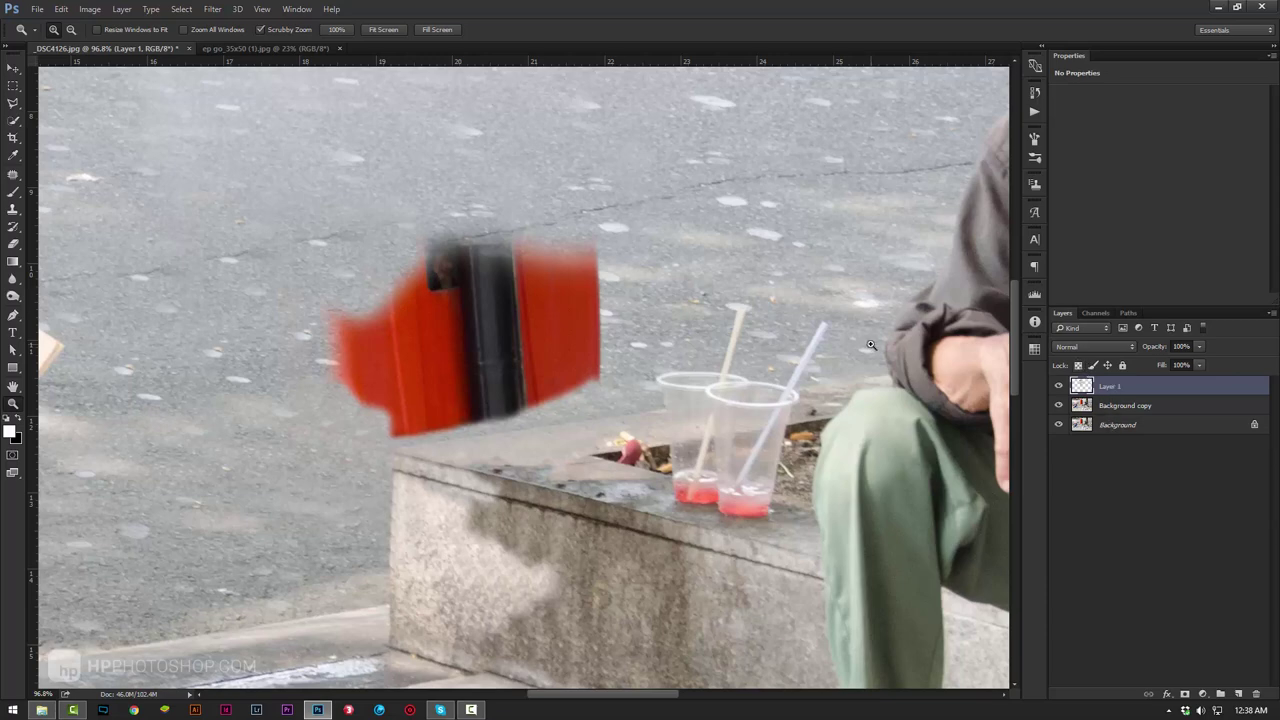
Stamp all visible edits into a new Layer 2 and compare it with the layers below.
key("ctrl+shift+alt+e")
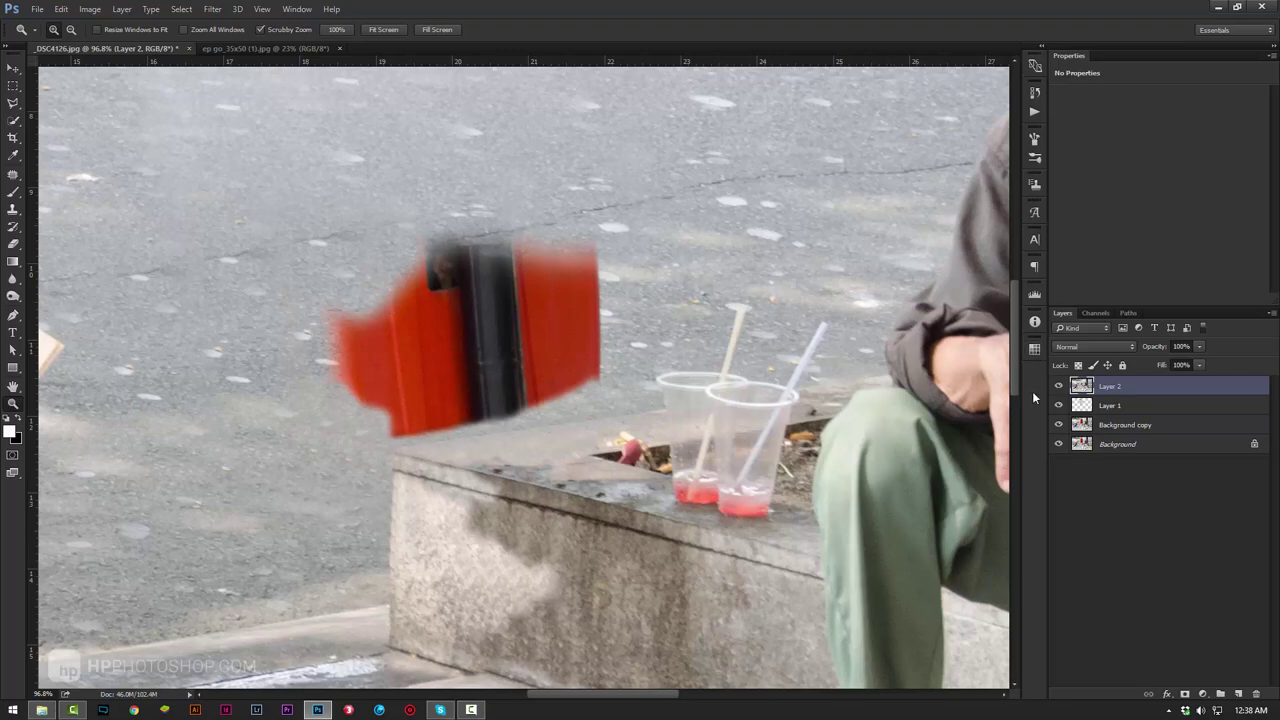
left_click(1059, 405, "alt")
left_click_drag(481, 308, 626, 337)
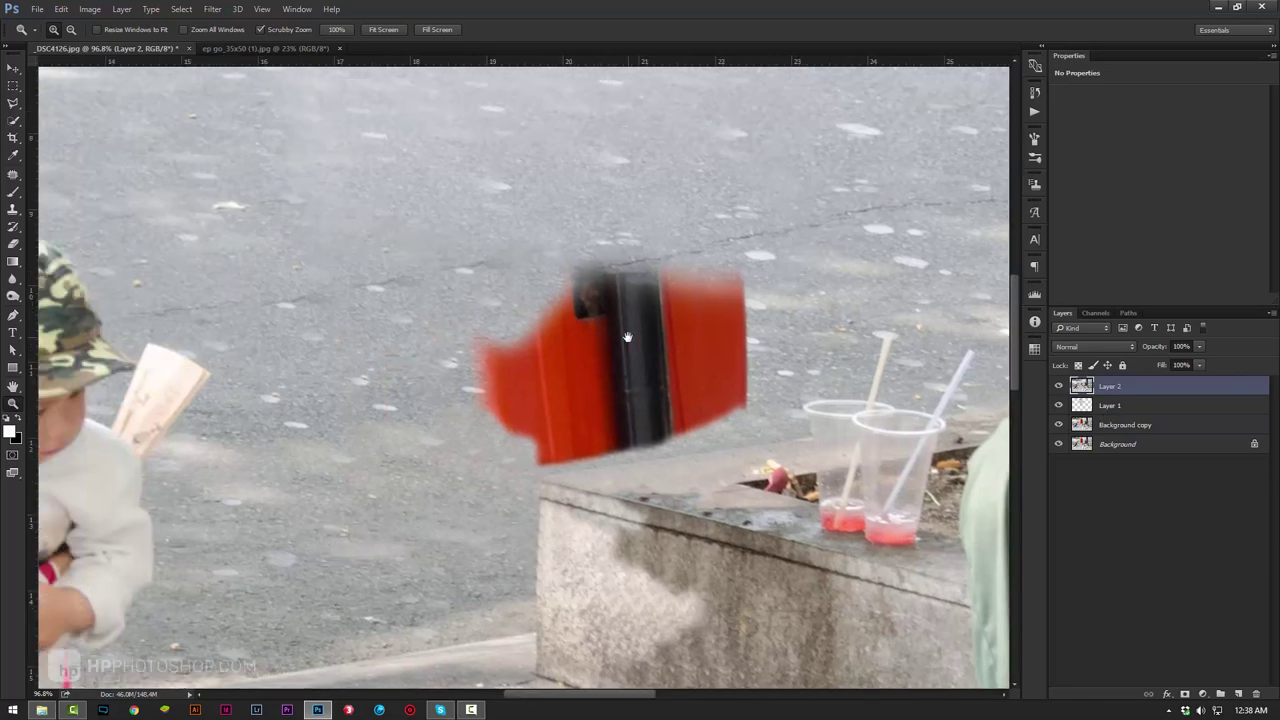
Pick the Patch Tool, try a patch on Layer 1, then return to Layer 2.
left_click(13, 176)
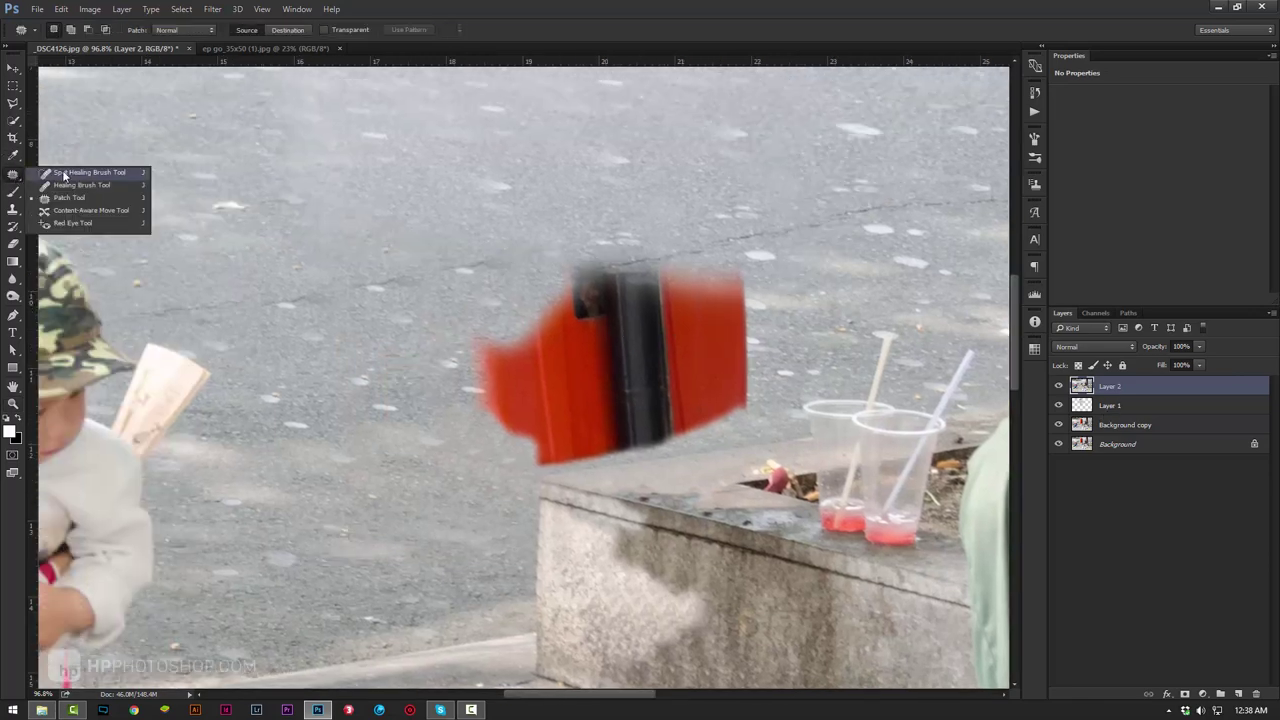
left_click(58, 197)
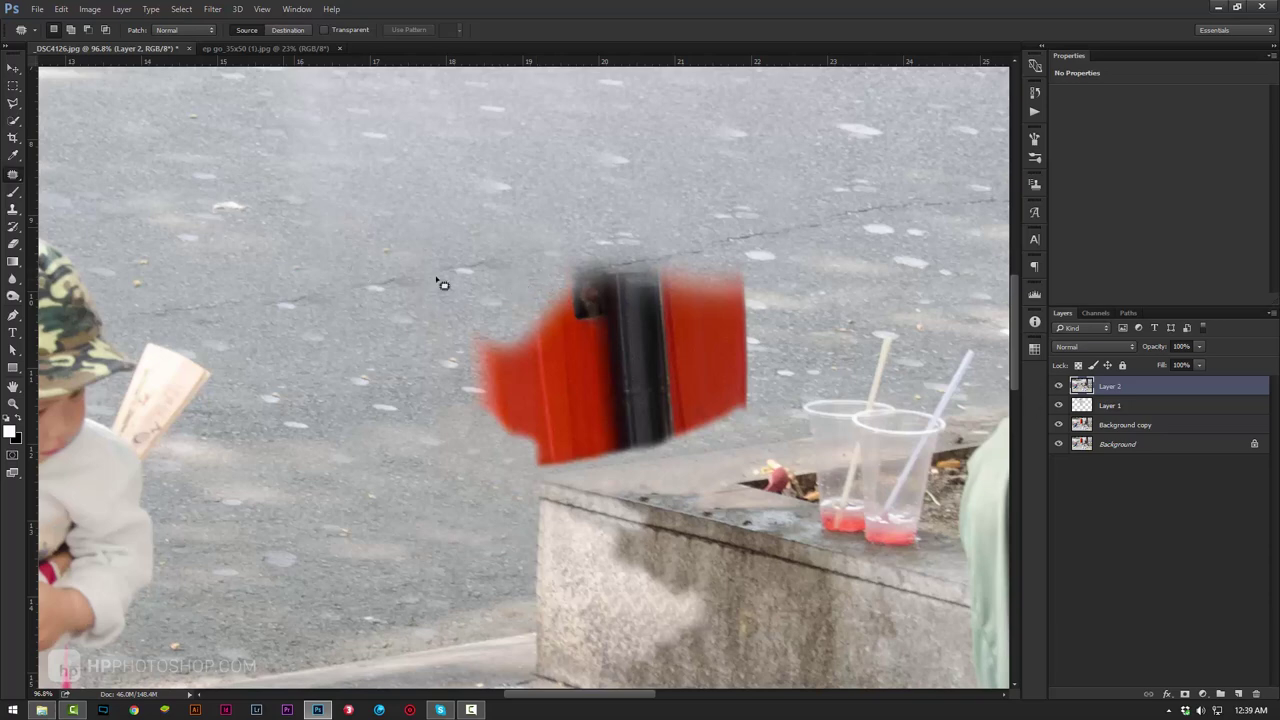
left_click(1112, 407)
left_click_drag(297, 193, 305, 172)
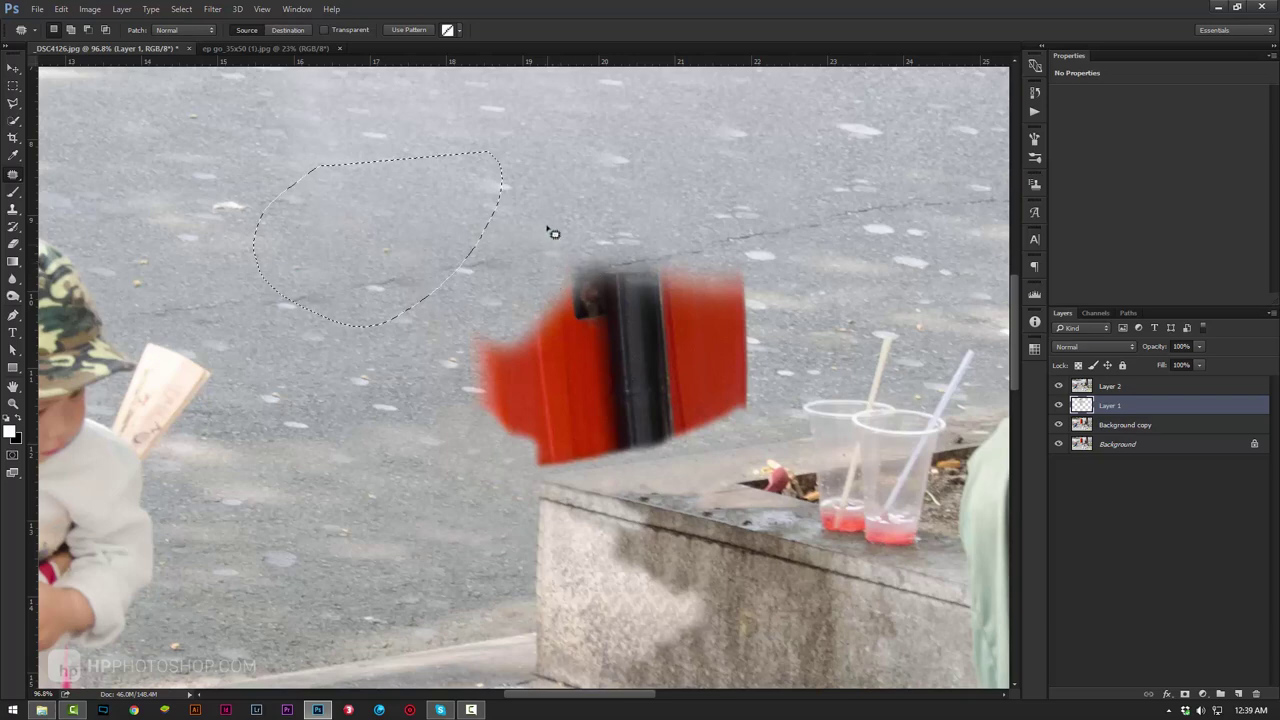
key("ctrl+d")
left_click(1126, 390)
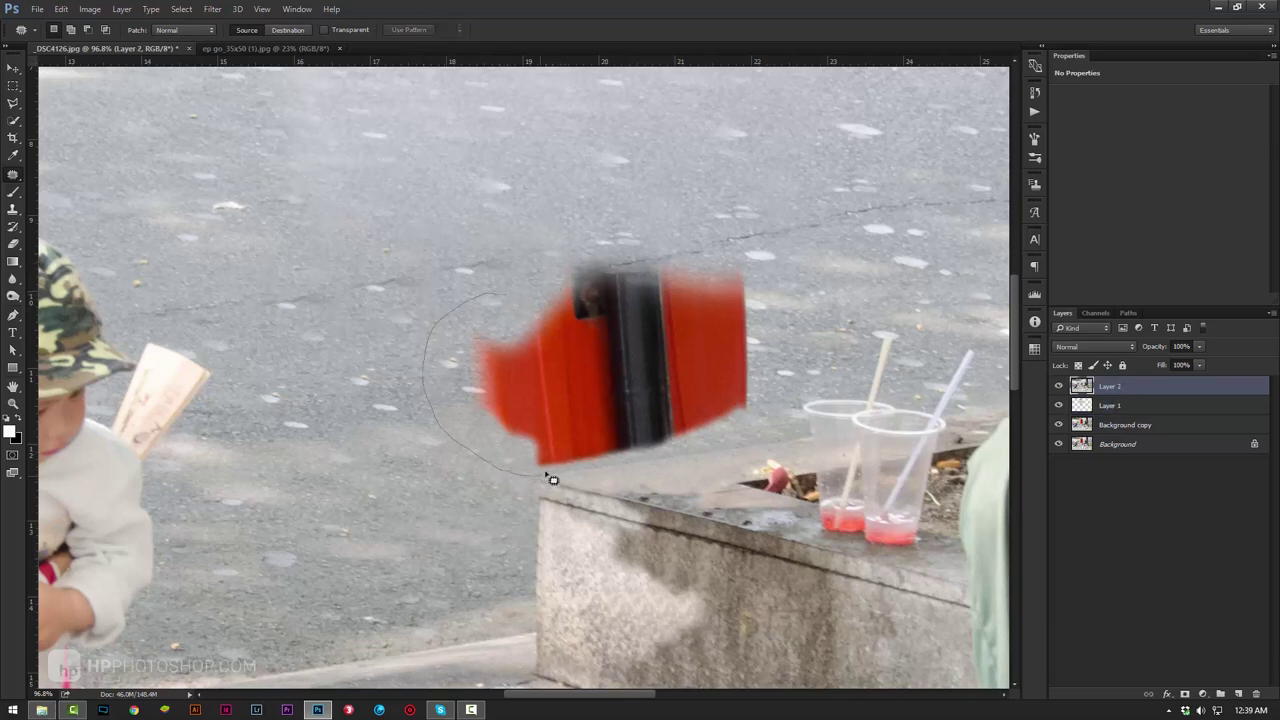
Outline the red-and-black fragment and patch it away with clean asphalt from above.
left_click_drag(675, 459, 745, 425)
left_click_drag(756, 320, 453, 363)
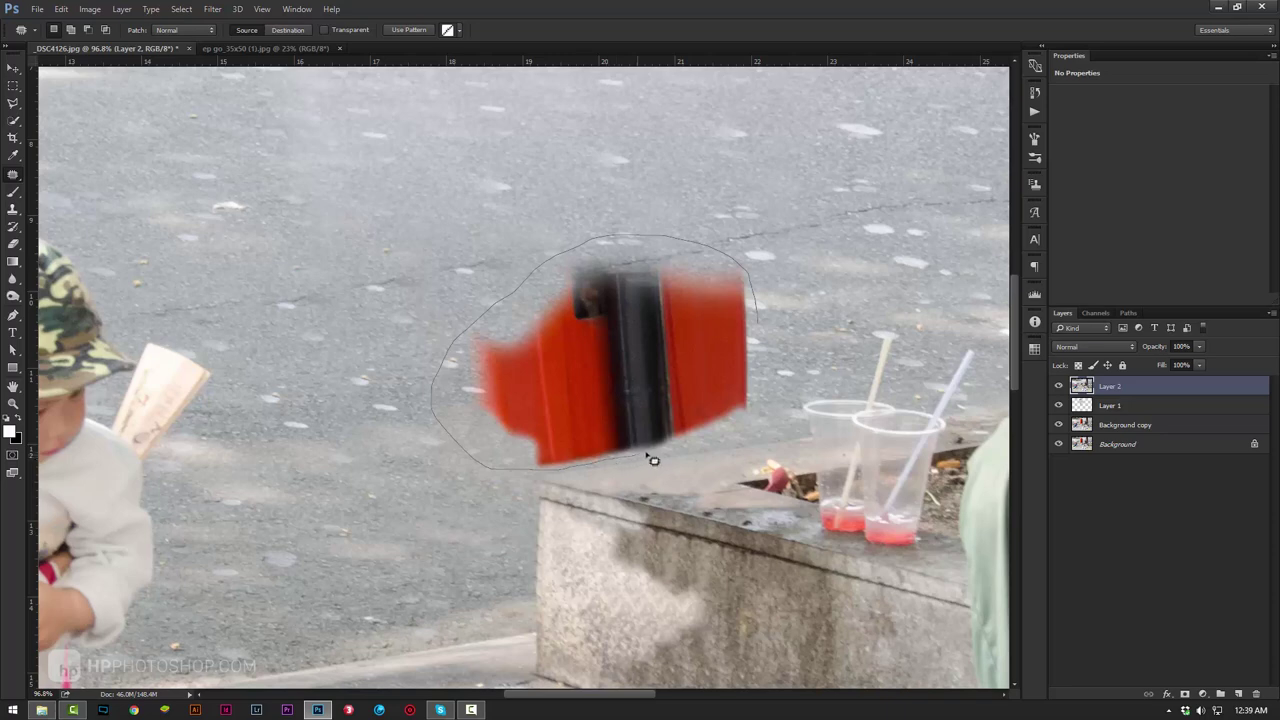
left_click_drag(785, 423, 779, 405)
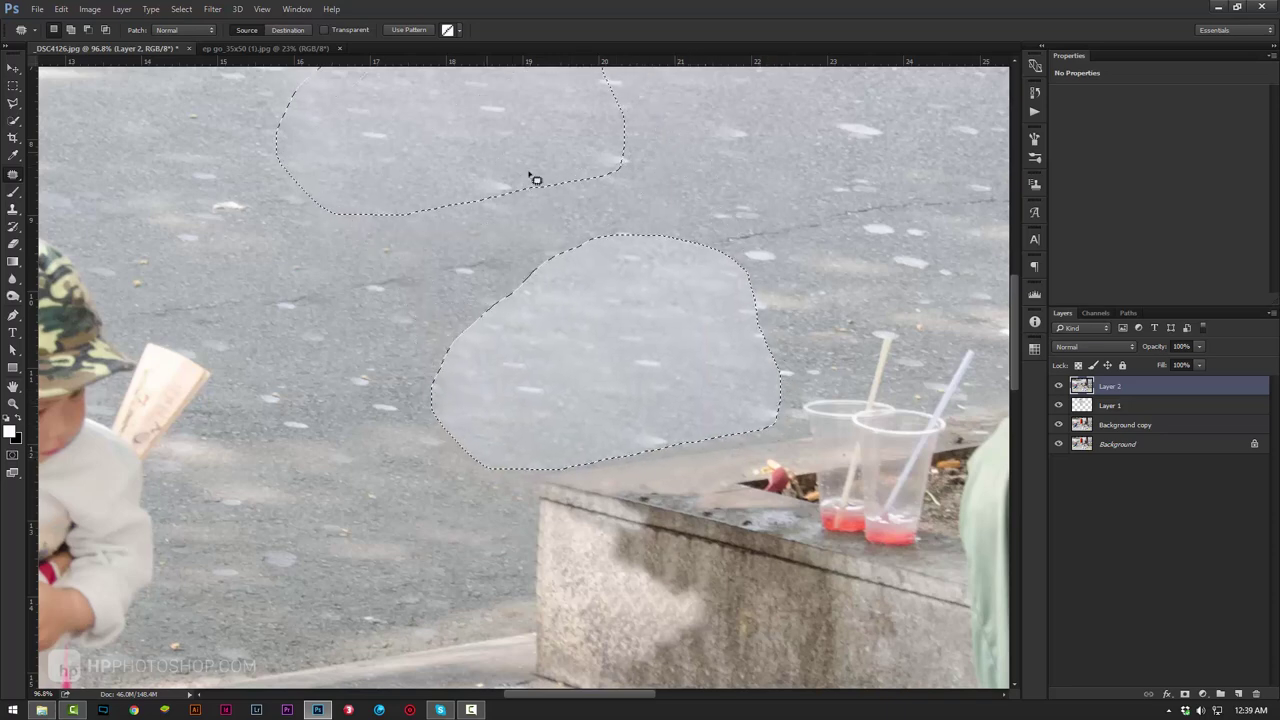
left_click_drag(650, 414, 528, 177)
key("ctrl+d")
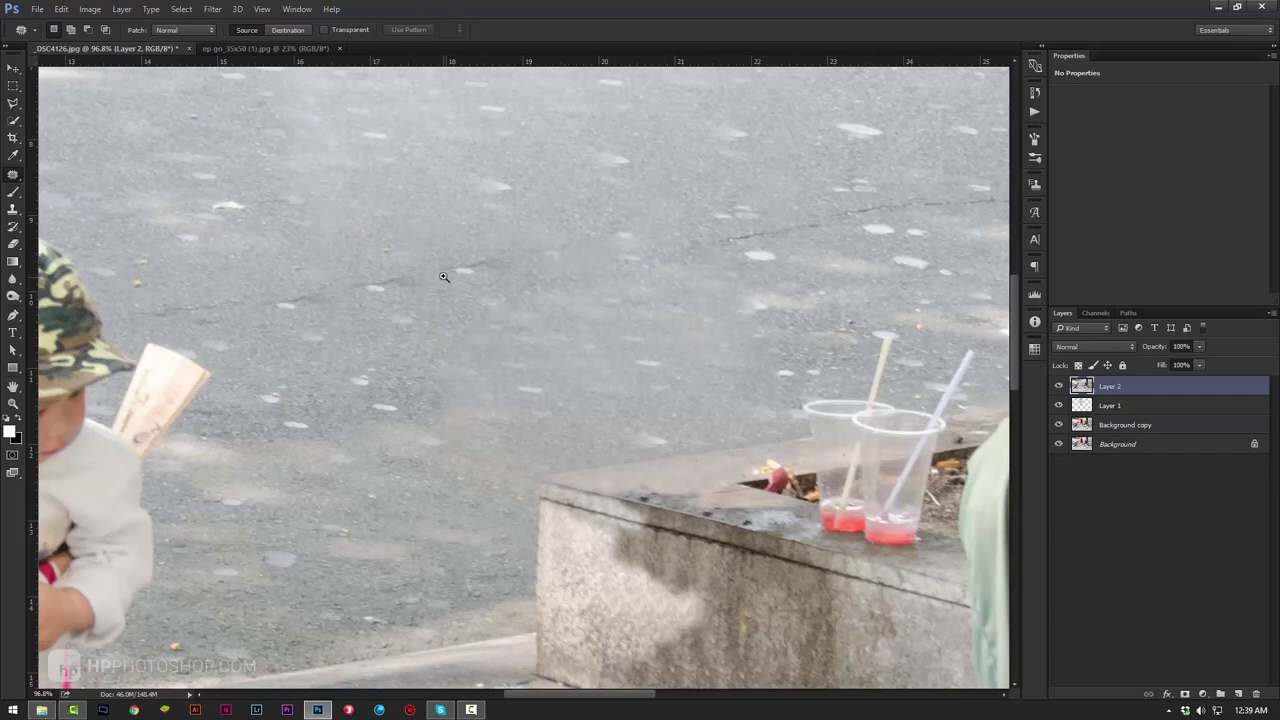
mouse_move(444, 276)
left_mouse_down()
mouse_move(391, 281)
mouse_move(579, 333)
mouse_move(499, 299)
left_mouse_up()
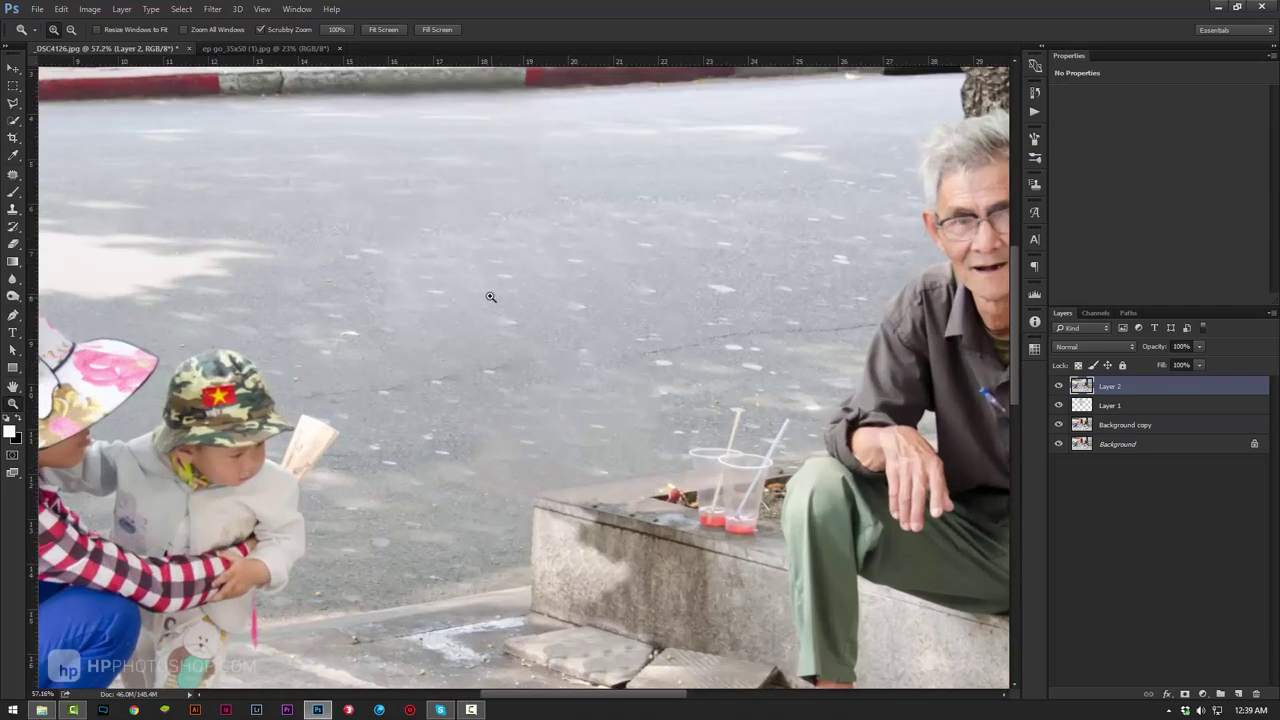
Patch four road spots with clean nearby asphalt, deselecting after each.
key("j")
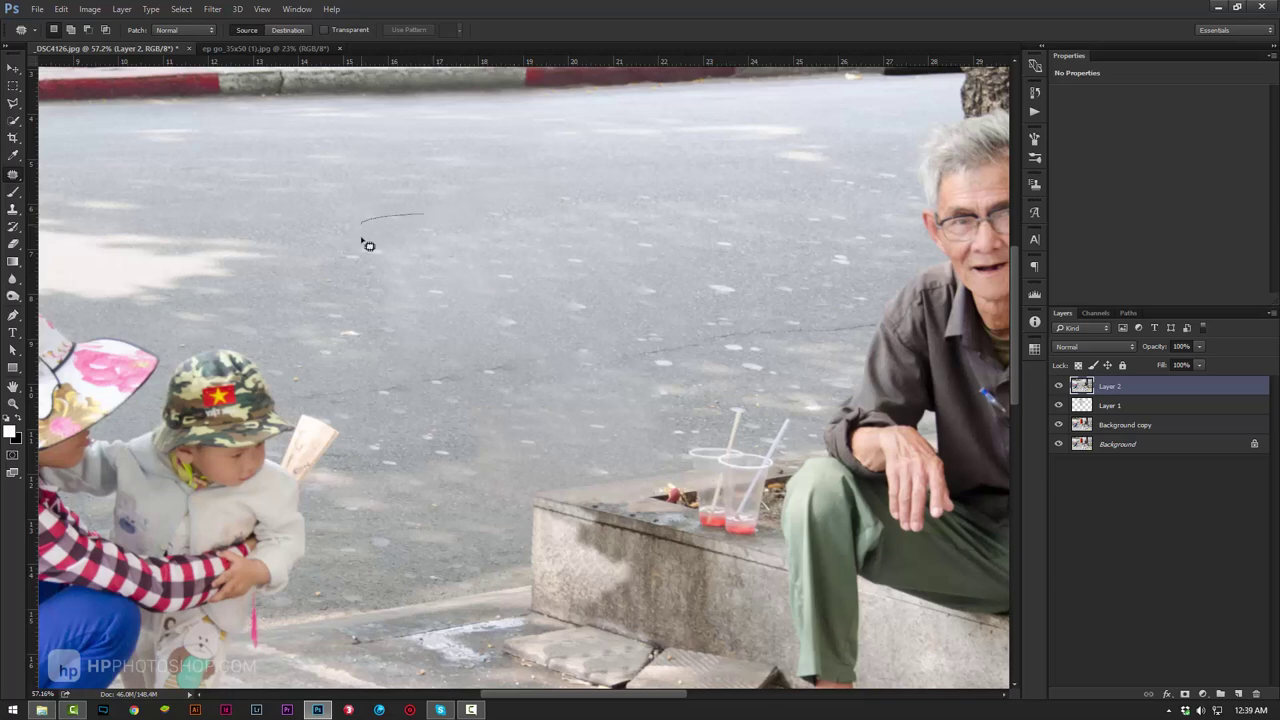
mouse_move(368, 245)
left_mouse_down()
mouse_move(443, 291)
mouse_move(315, 228)
left_mouse_up()
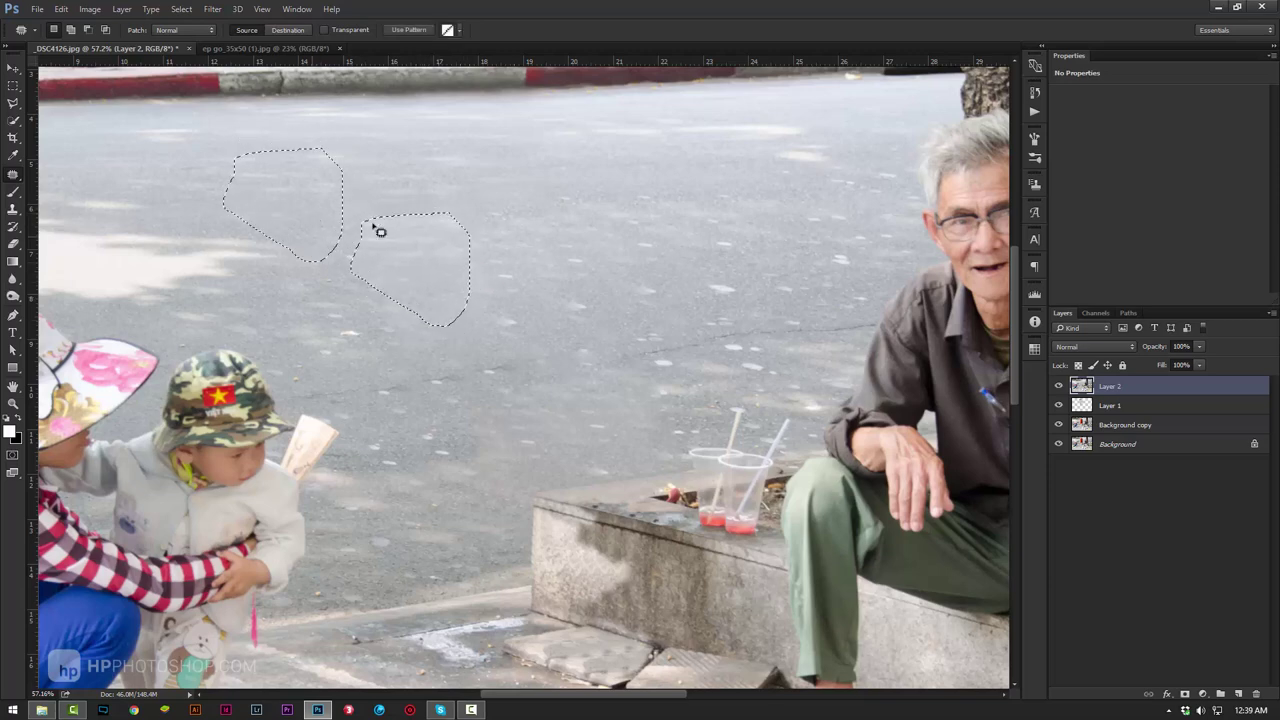
key("ctrl+d")
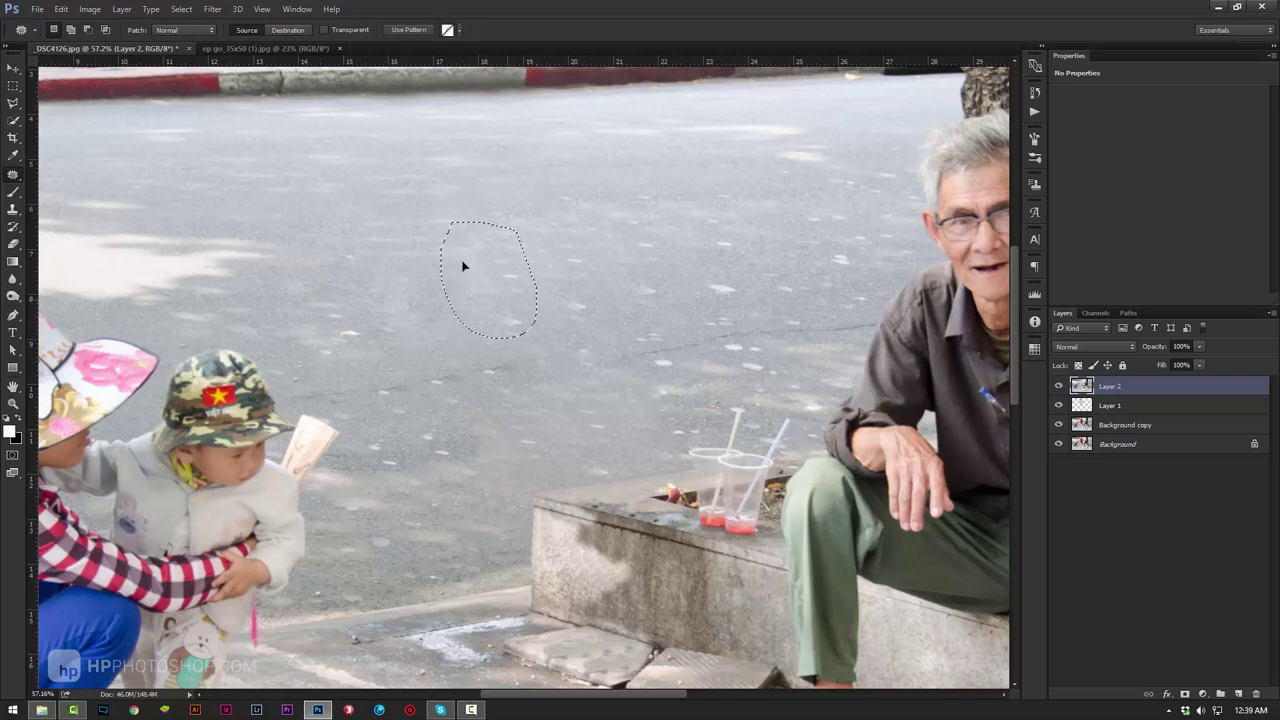
left_click_drag(463, 230, 465, 240)
key("ctrl+d")
mouse_move(588, 210)
left_mouse_down()
mouse_move(629, 234)
mouse_move(515, 200)
left_mouse_up()
key("ctrl+d")
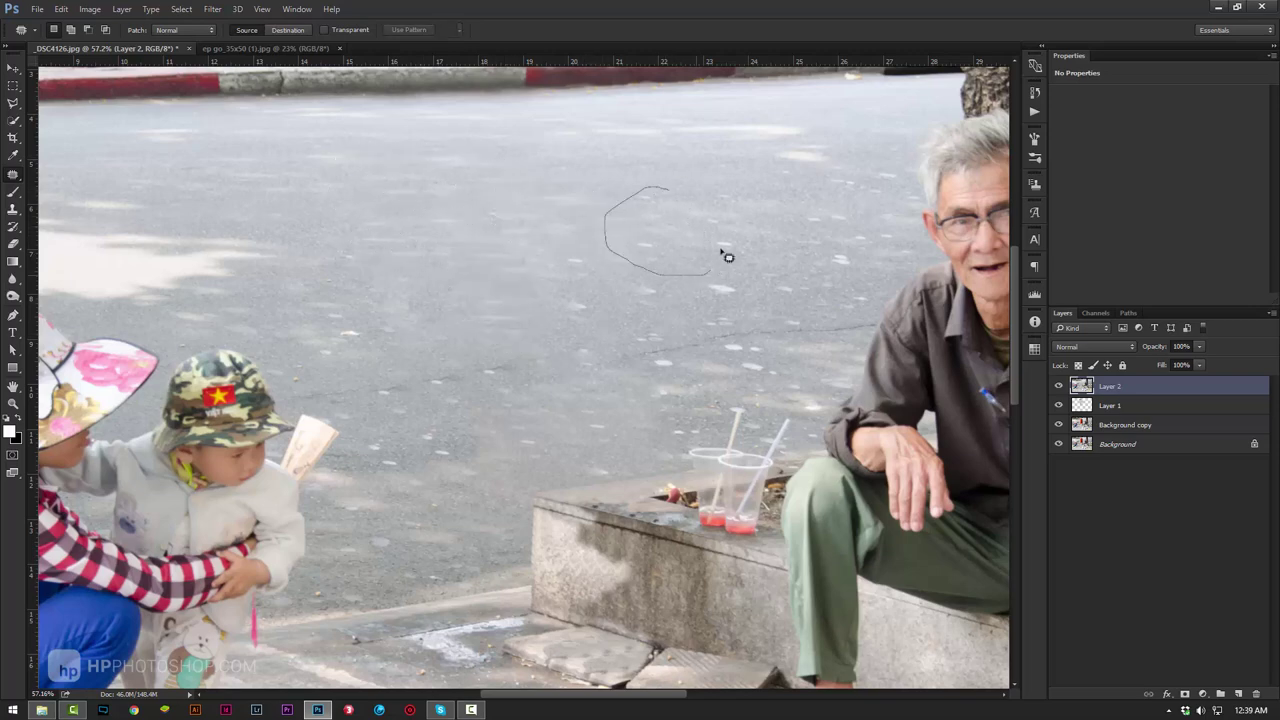
mouse_move(610, 240)
left_mouse_down()
mouse_move(720, 262)
mouse_move(838, 194)
left_mouse_up()
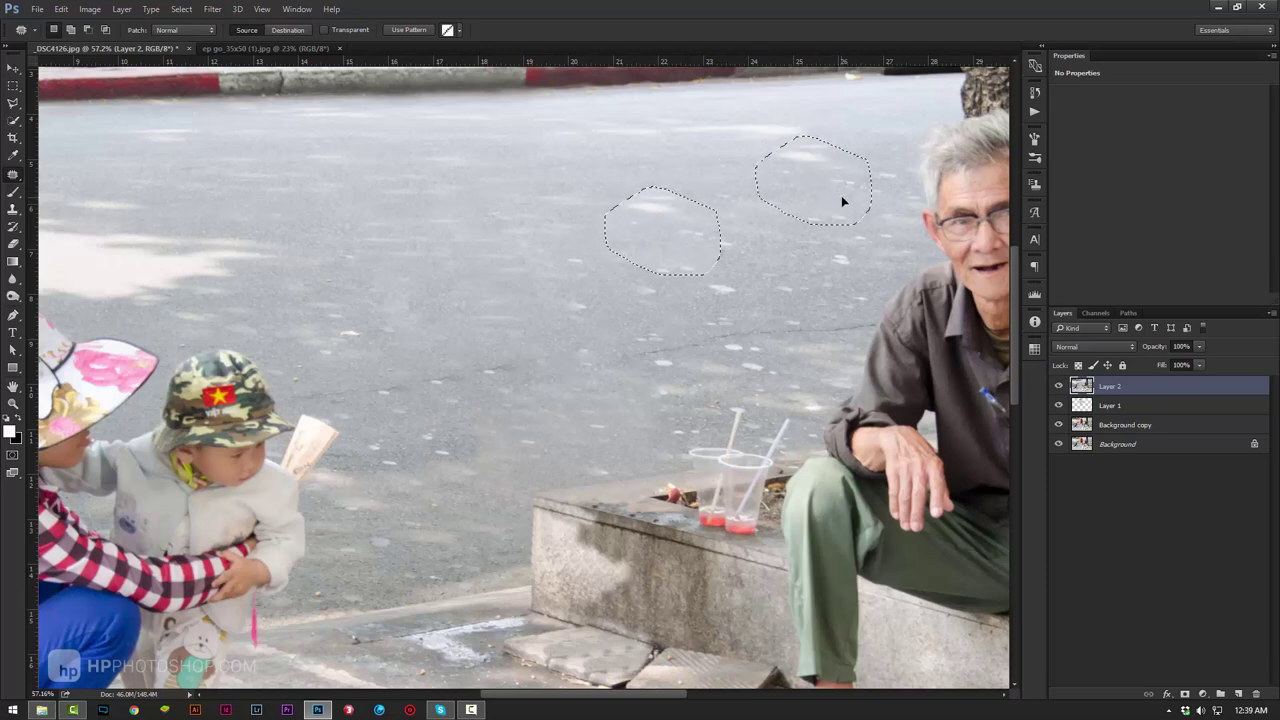
key("ctrl+d")
Patch more road spots and a blotch, plus one near the curb by the girl and boy.
mouse_move(672, 234)
left_mouse_down()
mouse_move(651, 341)
mouse_move(729, 289)
mouse_move(429, 260)
left_mouse_up()
key("ctrl+d")
mouse_move(557, 229)
left_mouse_down()
mouse_move(497, 291)
mouse_move(626, 266)
mouse_move(424, 229)
left_mouse_up()
key("ctrl+d")
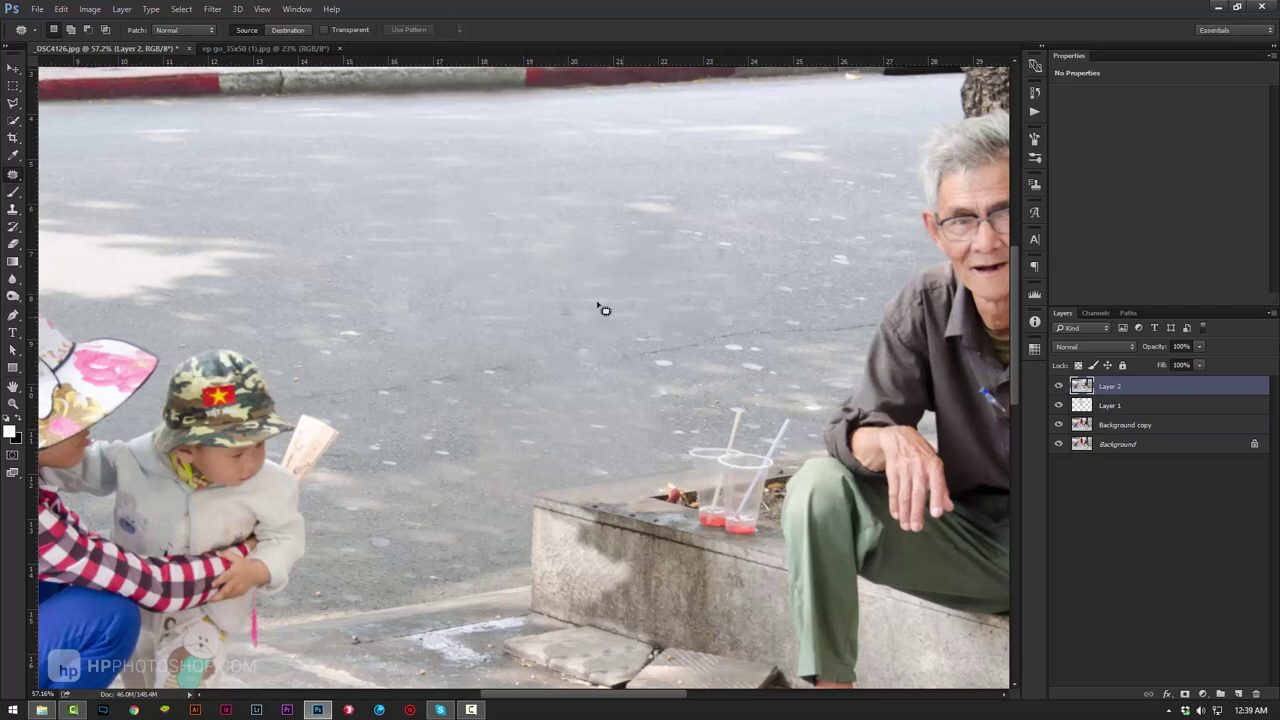
mouse_move(515, 302)
left_mouse_down()
mouse_move(548, 328)
mouse_move(586, 329)
mouse_move(517, 466)
mouse_move(580, 423)
mouse_move(497, 306)
left_mouse_up()
key("ctrl+d")
key("ctrl+d")
left_click_drag(481, 216, 475, 214)
left_click_drag(400, 257, 286, 223)
key("ctrl+d")
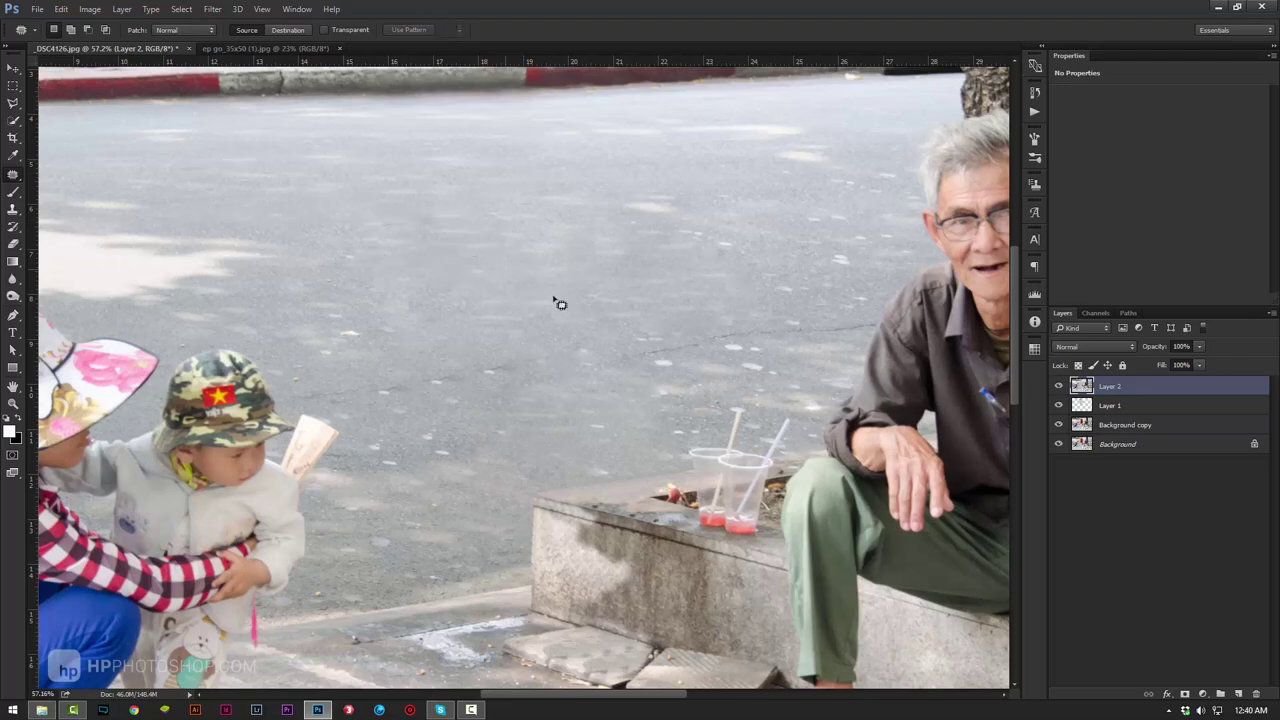
mouse_move(410, 188)
left_mouse_down()
mouse_move(824, 308)
mouse_move(608, 329)
left_mouse_up()
mouse_move(695, 243)
left_mouse_down()
mouse_move(664, 424)
mouse_move(771, 249)
mouse_move(816, 316)
mouse_move(783, 243)
left_mouse_up()
mouse_move(700, 320)
left_mouse_down()
mouse_move(954, 234)
mouse_move(238, 358)
mouse_move(275, 378)
left_mouse_up()
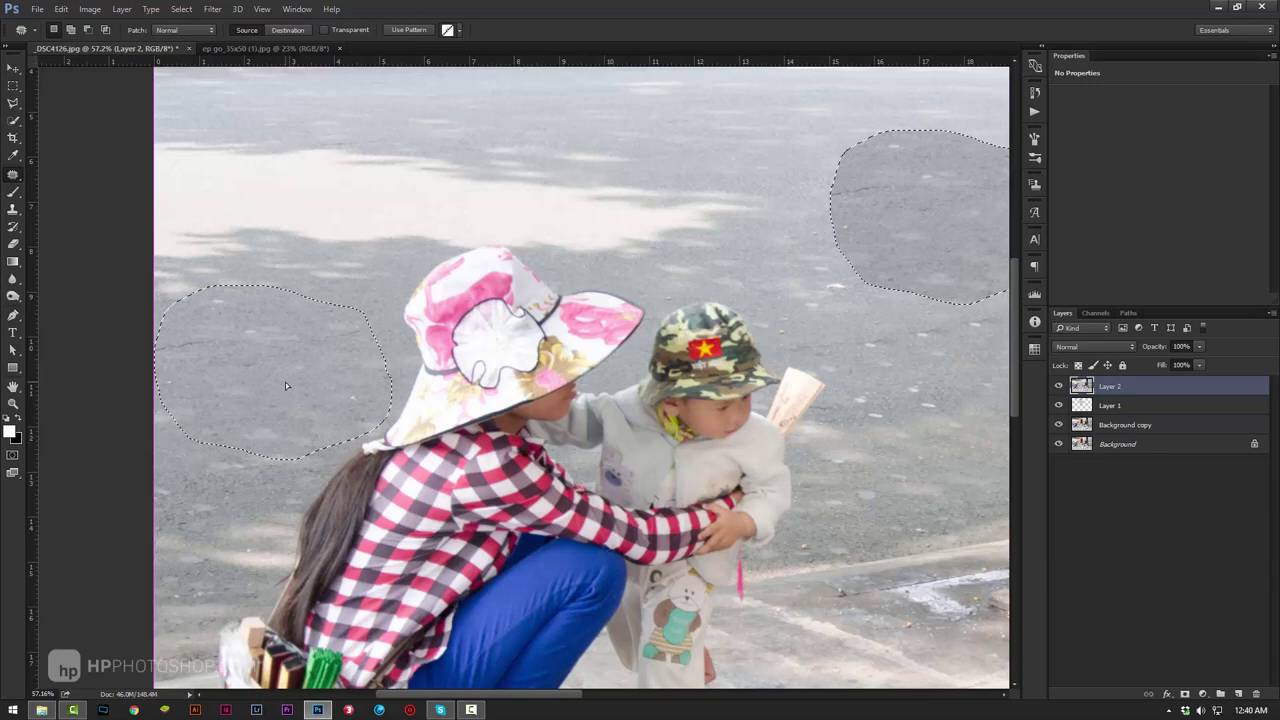
Patch two road spots and another area between the child and the old man.
left_click(918, 320)
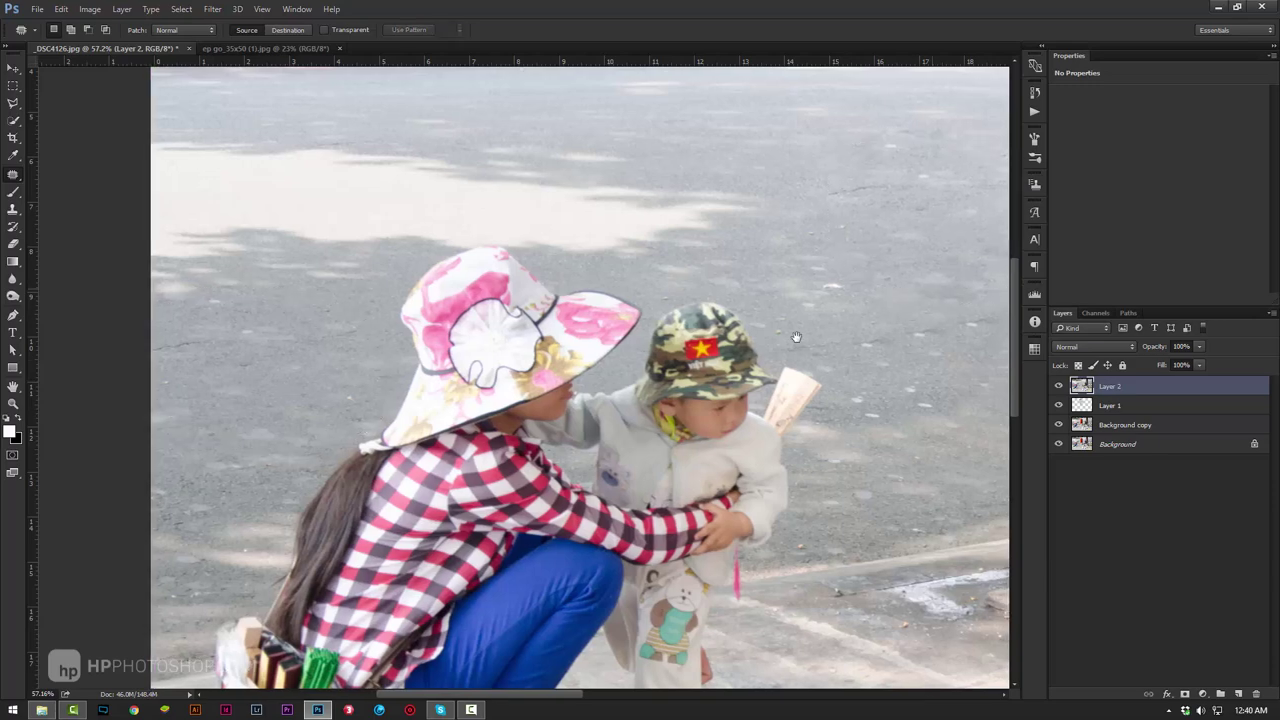
left_click_drag(918, 320, 528, 440)
mouse_move(648, 294)
left_mouse_down()
mouse_move(594, 357)
mouse_move(748, 366)
mouse_move(700, 366)
left_mouse_up()
left_click_drag(550, 360, 366, 357)
left_click_drag(745, 362, 772, 327)
left_click_drag(695, 360, 900, 326)
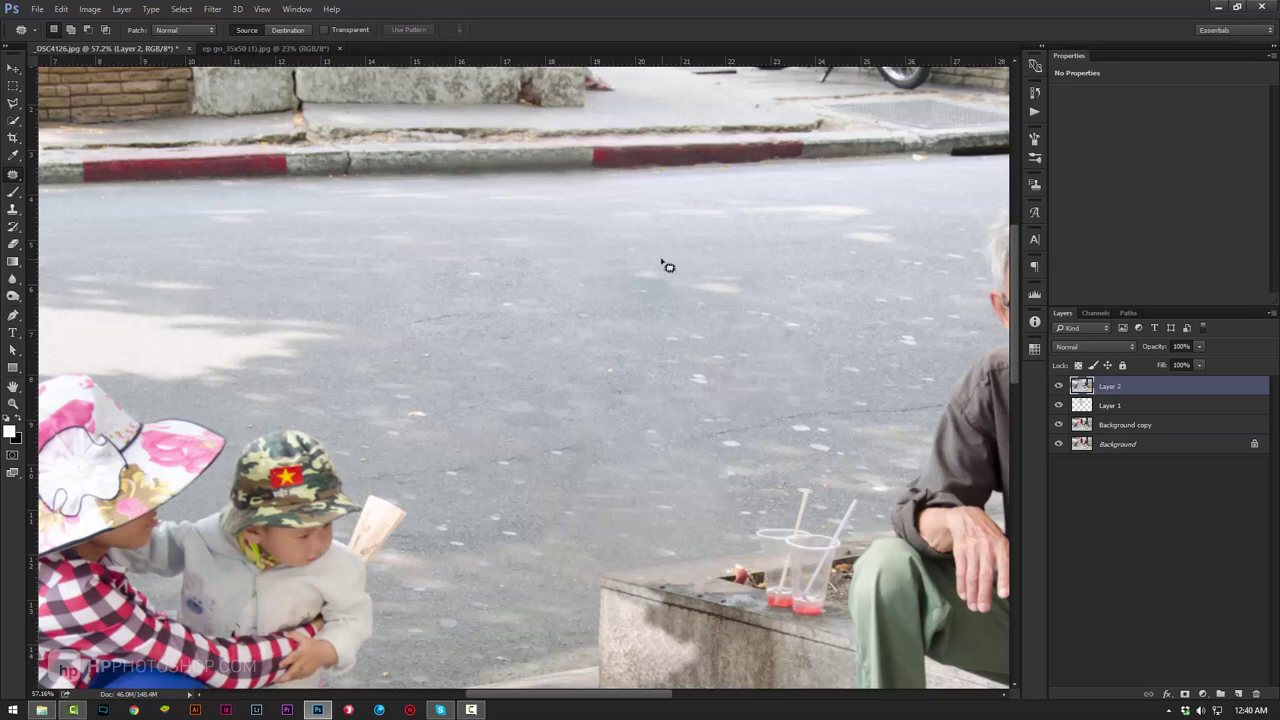
mouse_move(660, 258)
left_mouse_down()
mouse_move(765, 268)
mouse_move(571, 291)
mouse_move(677, 297)
mouse_move(571, 354)
left_mouse_up()
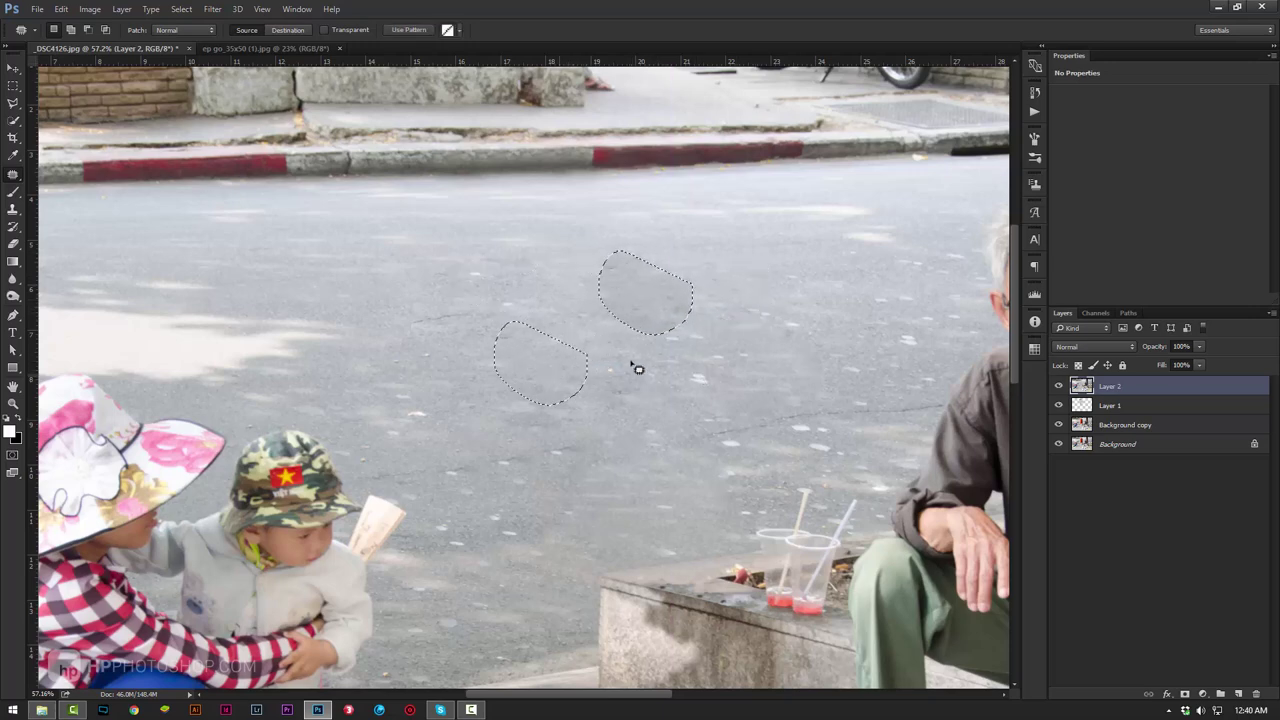
key("ctrl+d")
Patch several small road spots near the old man and the concrete block with clean road.
mouse_move(697, 441)
left_mouse_down()
mouse_move(529, 393)
mouse_move(505, 465)
left_mouse_up()
left_click_drag(495, 420, 226, 200)
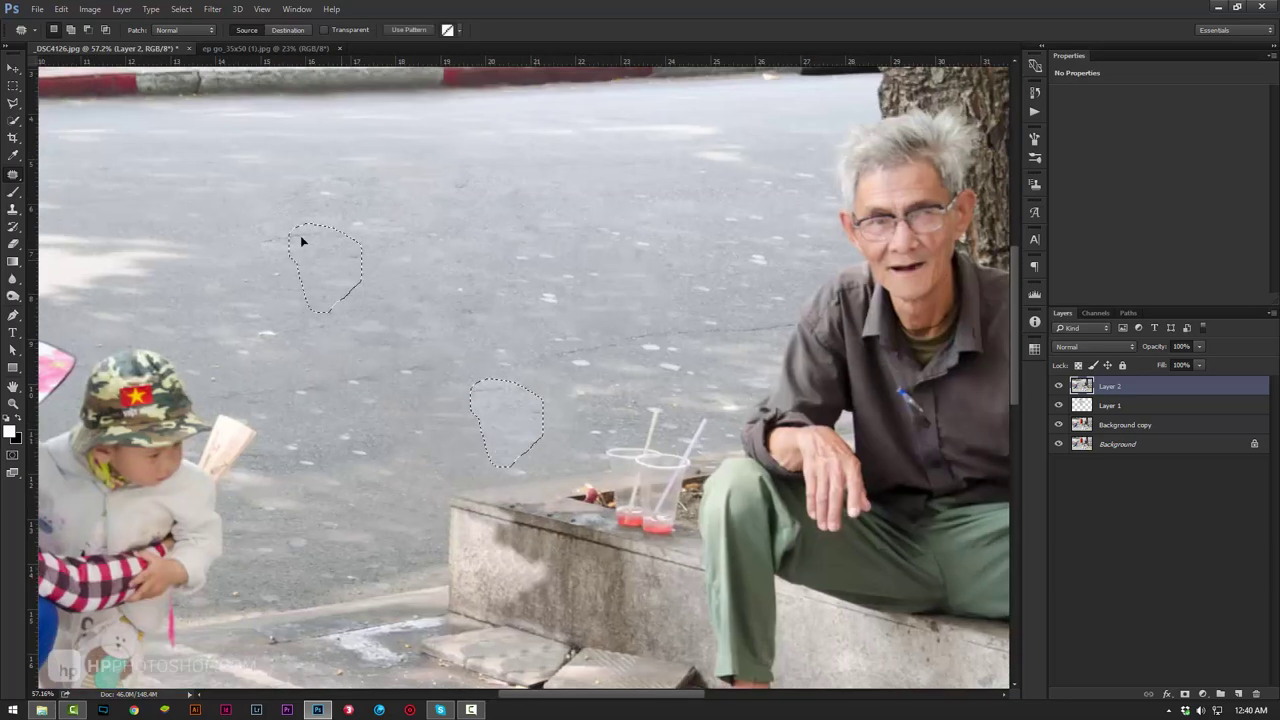
key("ctrl+d")
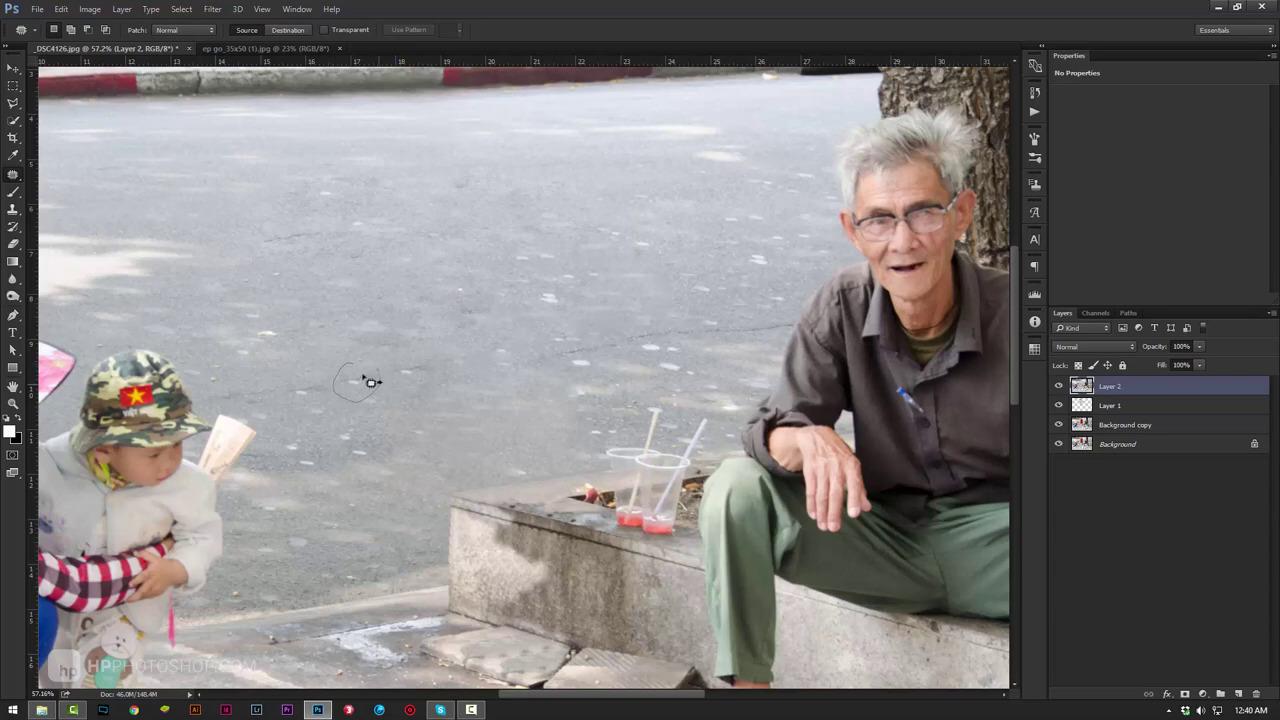
left_click_drag(370, 382, 398, 300)
key("ctrl+d")
left_click_drag(601, 405, 603, 402)
mouse_move(603, 402)
left_mouse_down()
mouse_move(505, 200)
mouse_move(471, 234)
left_mouse_up()
key("ctrl+d")
key("ctrl+d")
left_click_drag(455, 400, 457, 396)
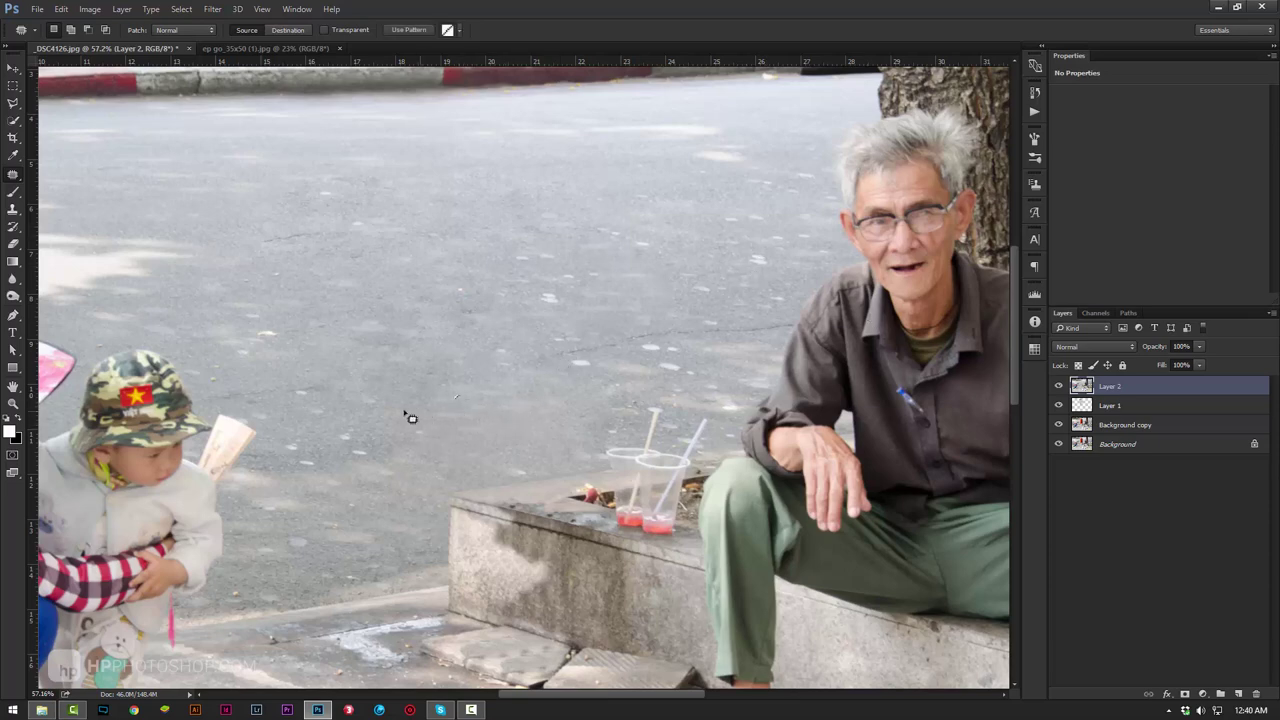
mouse_move(452, 458)
left_mouse_down()
mouse_move(437, 500)
mouse_move(246, 231)
left_mouse_up()
key("ctrl+d")
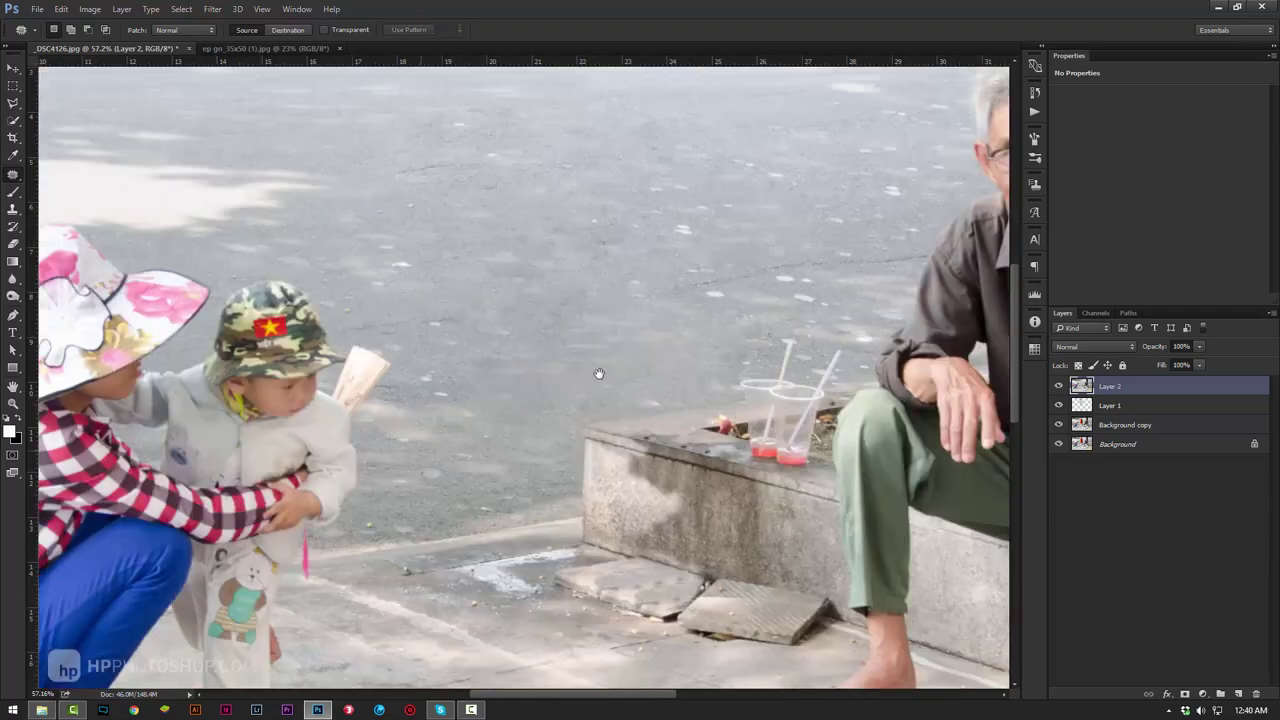
Patch three blemished road spots near the girl and boy with nearby asphalt.
left_click_drag(599, 374, 645, 364)
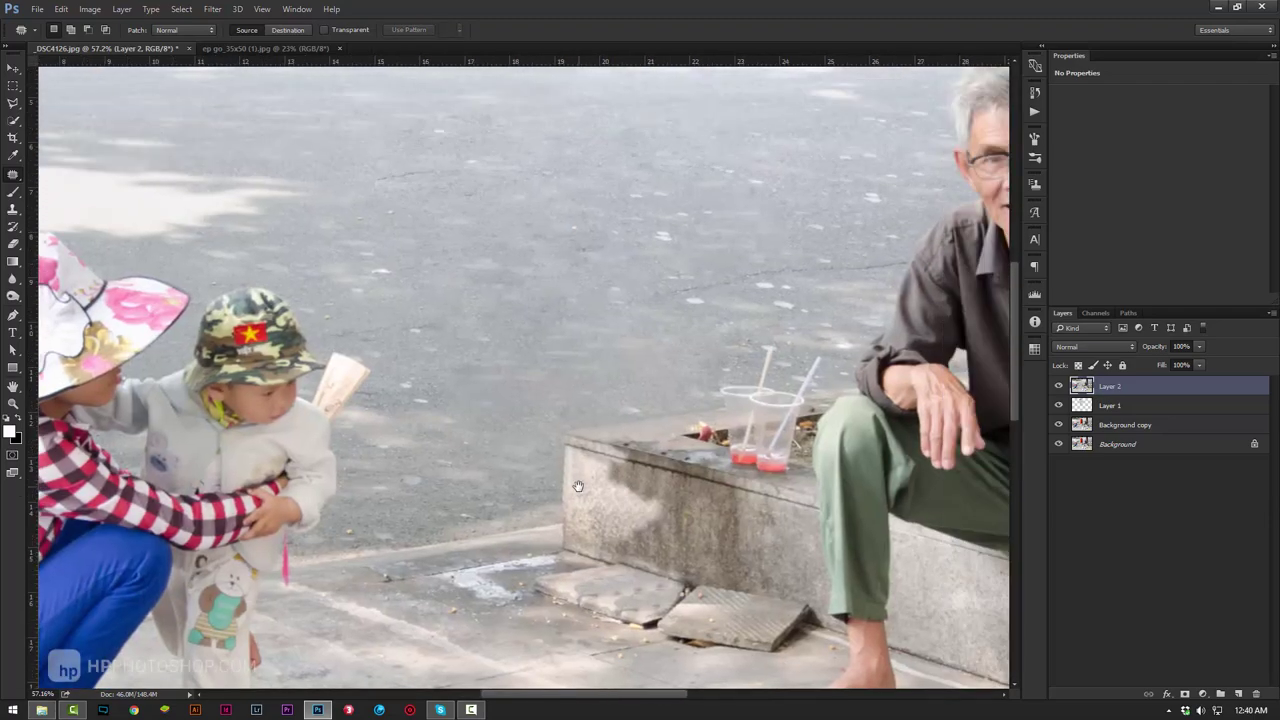
left_click_drag(695, 456, 595, 481)
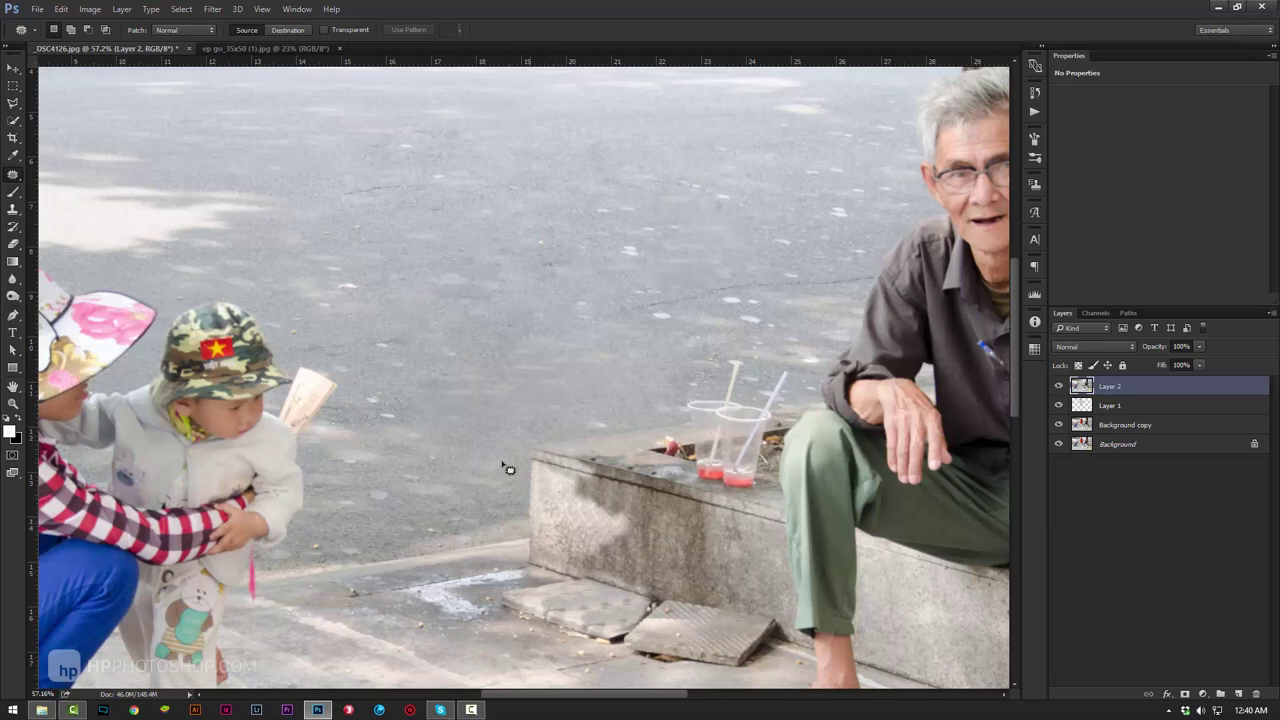
left_click_drag(443, 395, 615, 425)
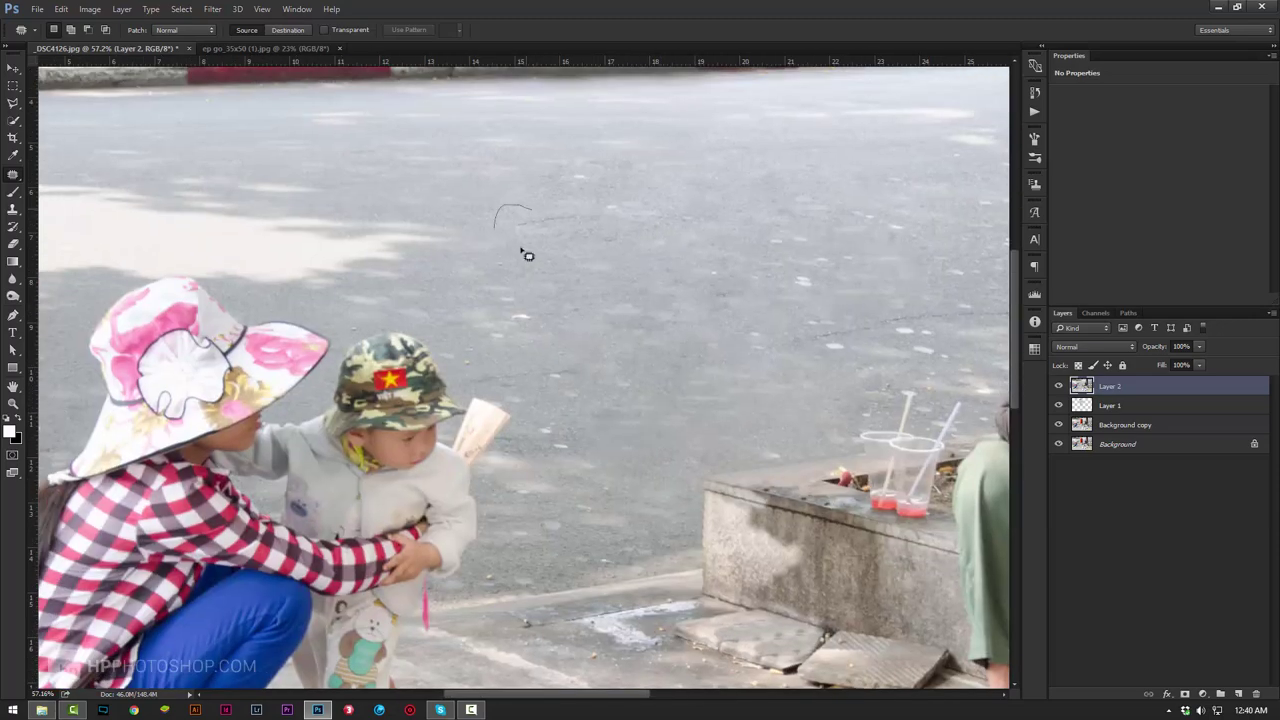
mouse_move(527, 255)
left_mouse_down()
mouse_move(666, 217)
mouse_move(623, 231)
mouse_move(437, 174)
mouse_move(573, 158)
mouse_move(560, 150)
left_mouse_up()
left_click_drag(617, 194, 430, 170)
key("ctrl+d")
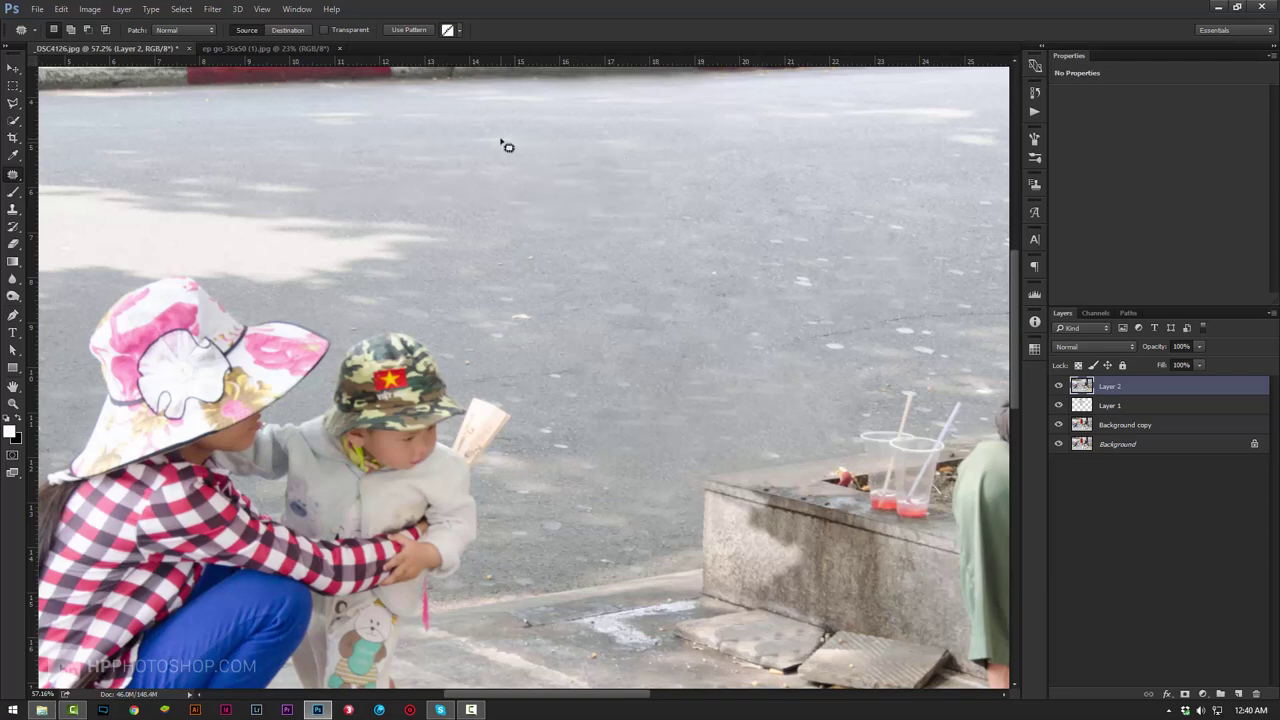
mouse_move(540, 247)
left_mouse_down()
mouse_move(646, 214)
mouse_move(310, 180)
left_mouse_up()
key("ctrl+d")
Patch two more road spots beside the boy.
left_click_drag(584, 372, 780, 366)
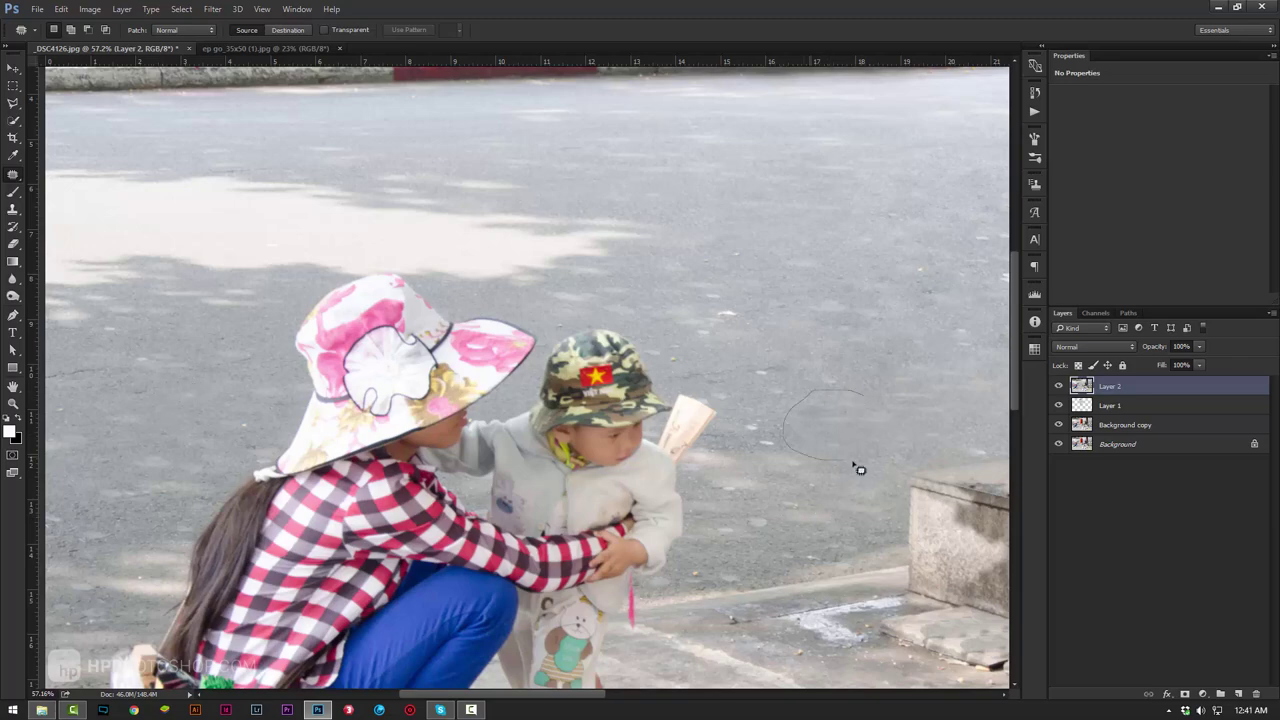
left_click_drag(858, 468, 857, 443)
key("ctrl+d")
scroll(845, 441, "right", 4)
scroll(700, 390, "right", 2)
left_click_drag(613, 343, 560, 435)
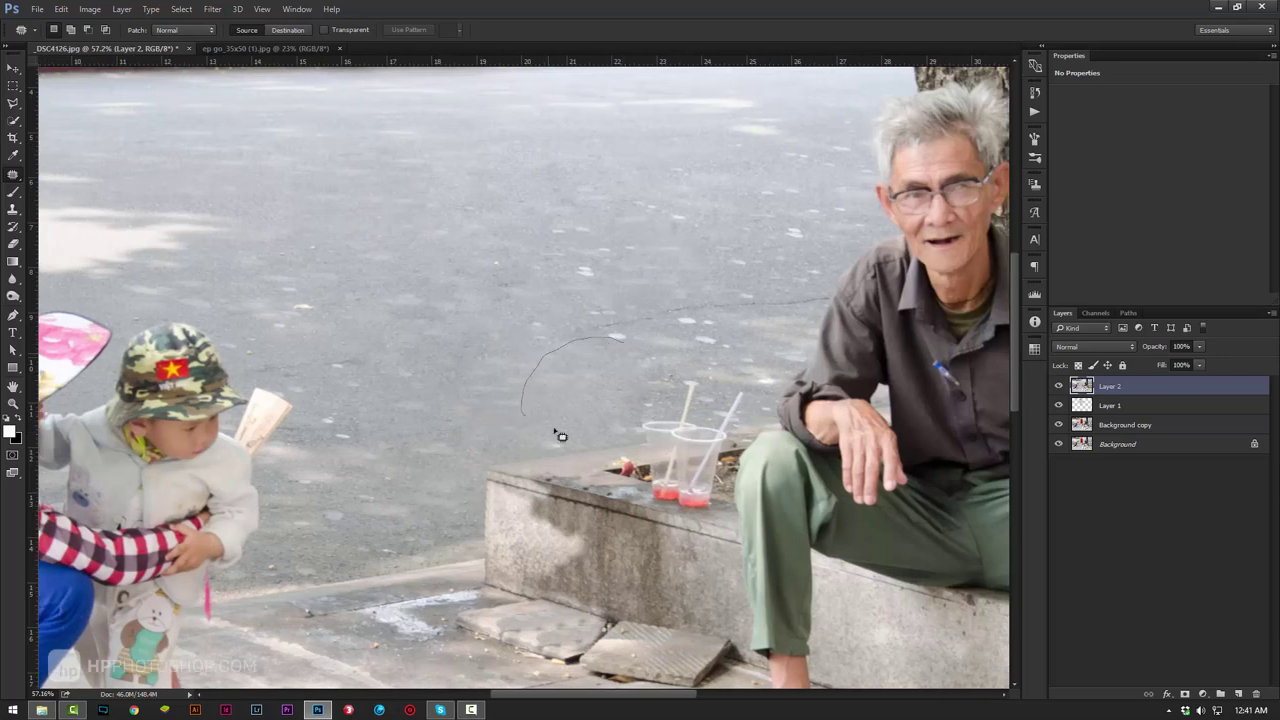
mouse_move(642, 412)
left_mouse_down()
mouse_move(651, 371)
mouse_move(620, 412)
left_mouse_up()
key("ctrl+d")
Patch road areas on both sides of the children and a spot above the block near the old man.
left_click_drag(400, 457, 757, 366)
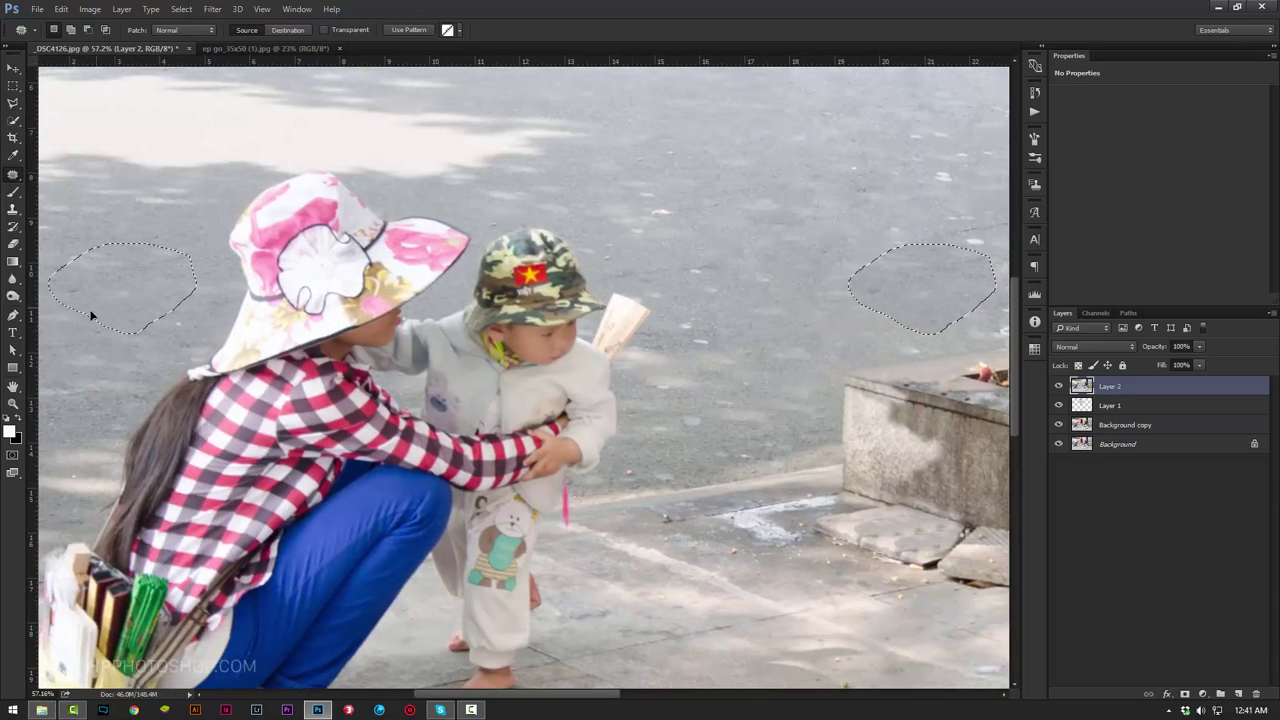
left_click_drag(91, 314, 77, 357)
key("ctrl+d")
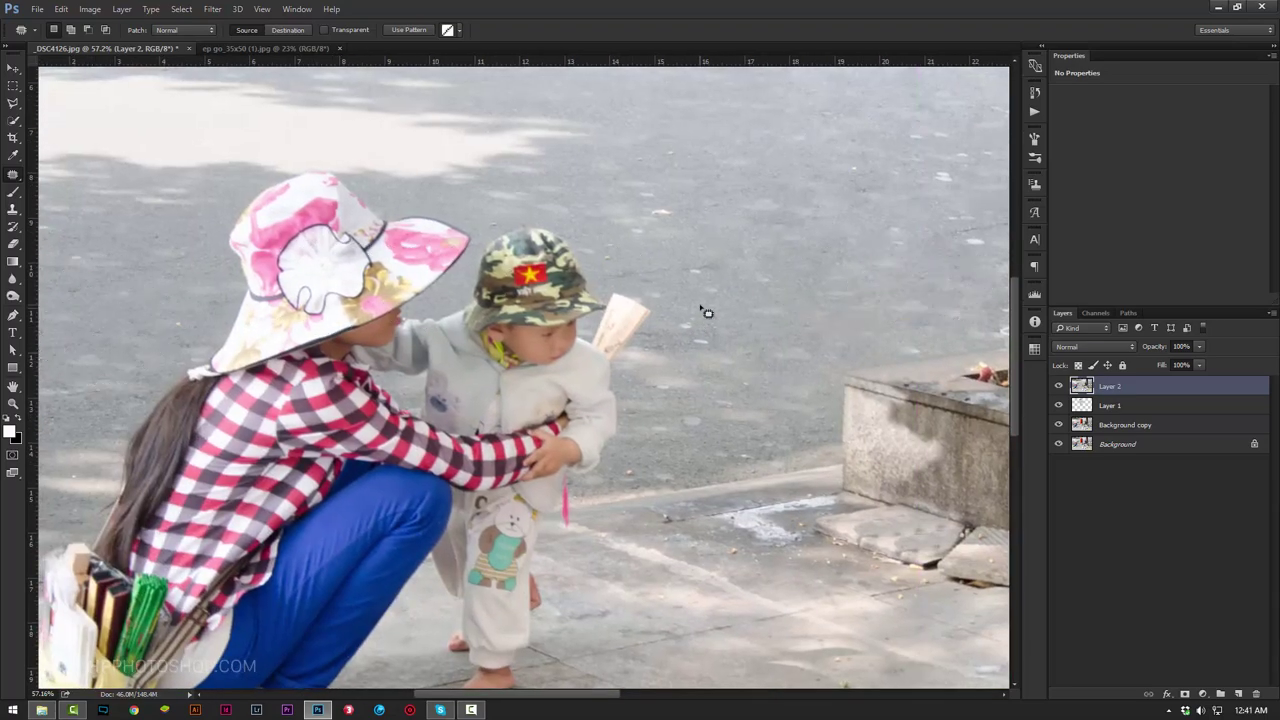
mouse_move(880, 348)
left_mouse_down()
mouse_move(880, 294)
mouse_move(737, 279)
left_mouse_up()
key("ctrl+d")
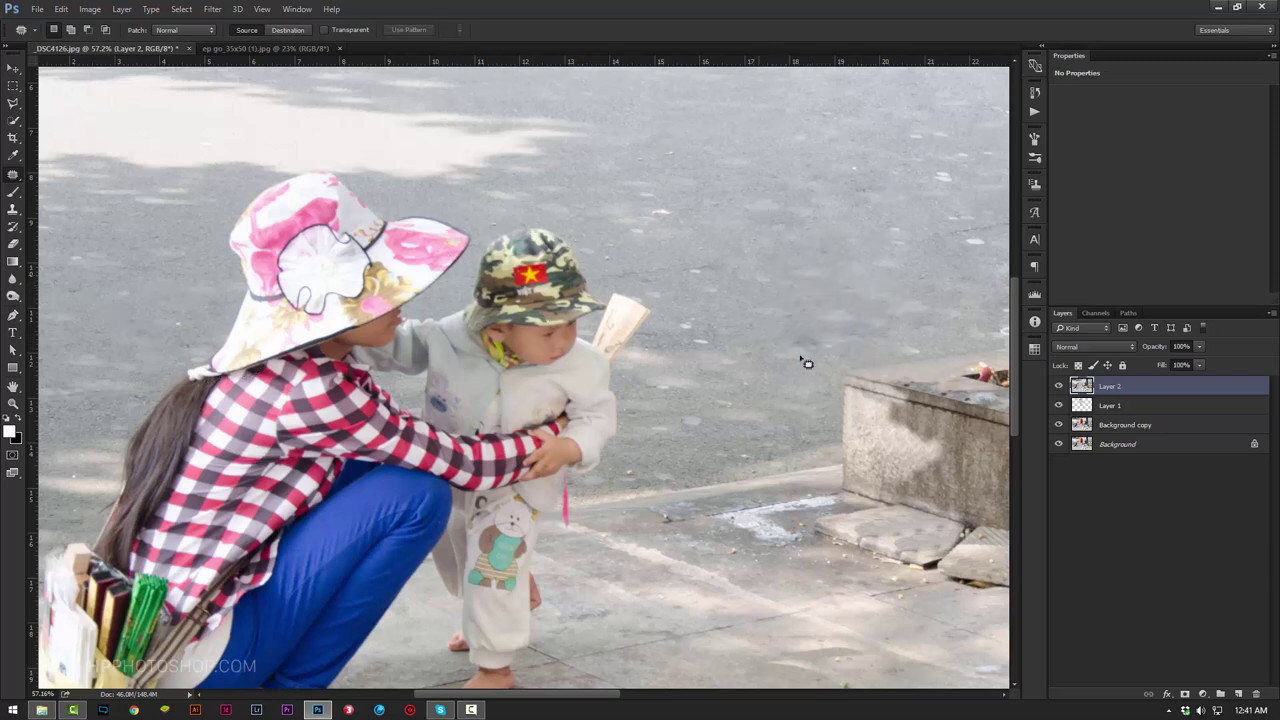
left_click_drag(897, 429, 729, 369)
left_click_drag(787, 400, 482, 520)
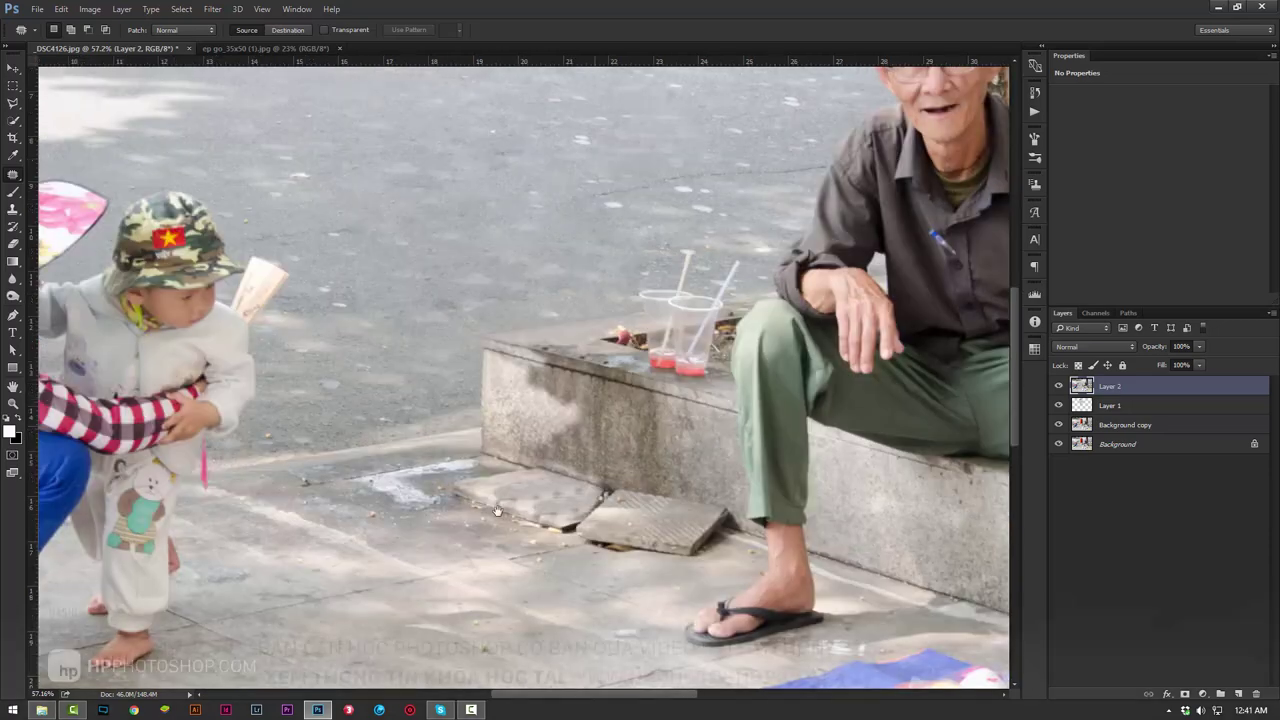
mouse_move(576, 187)
left_mouse_down()
mouse_move(570, 245)
mouse_move(606, 229)
left_mouse_up()
left_click(612, 140)
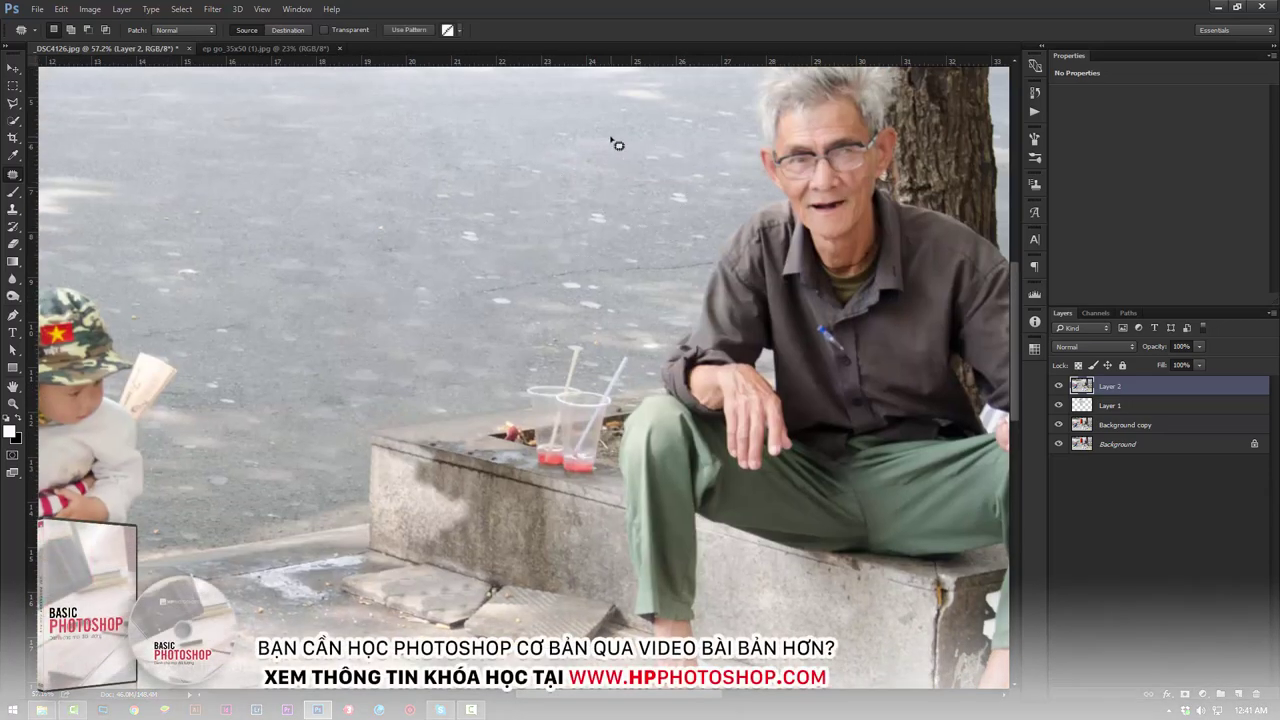
left_click_drag(473, 361, 600, 443)
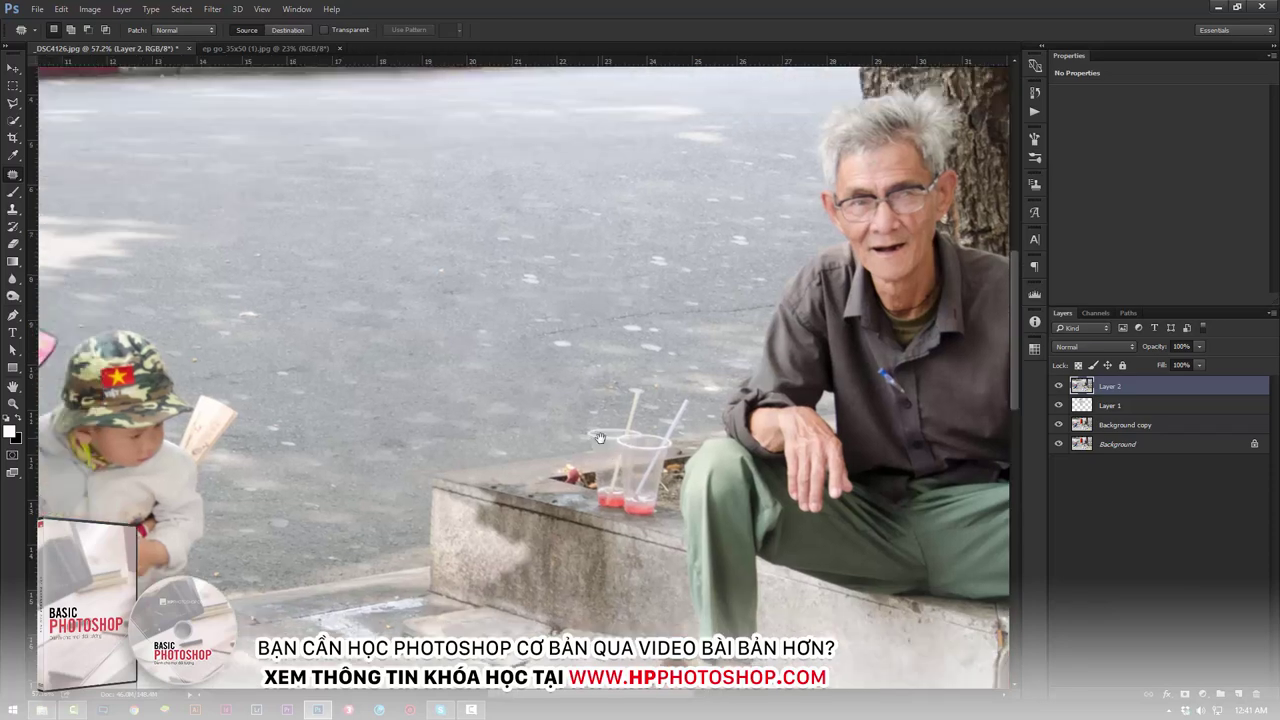
Zoom out to review the whole street photo, then zoom back in.
key("z")
mouse_move(580, 366)
left_mouse_down()
mouse_move(502, 383)
mouse_move(601, 336)
left_mouse_up()
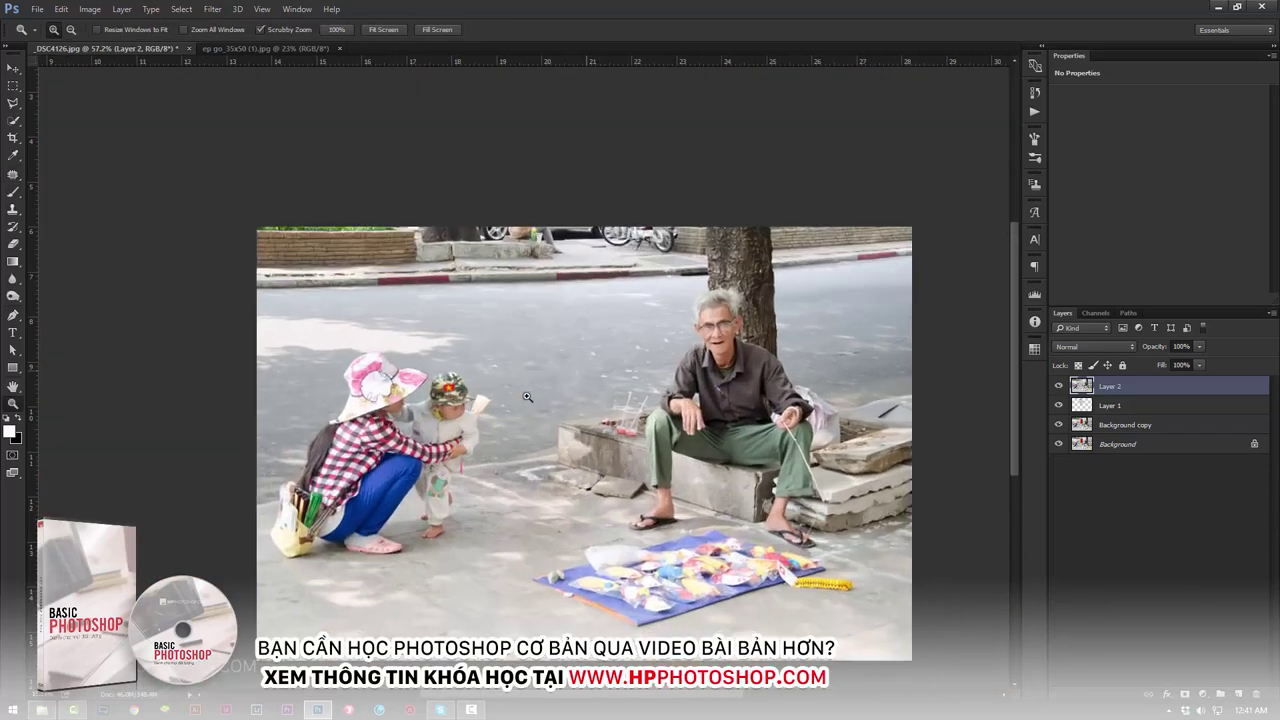
scroll(551, 290, "up", 2)
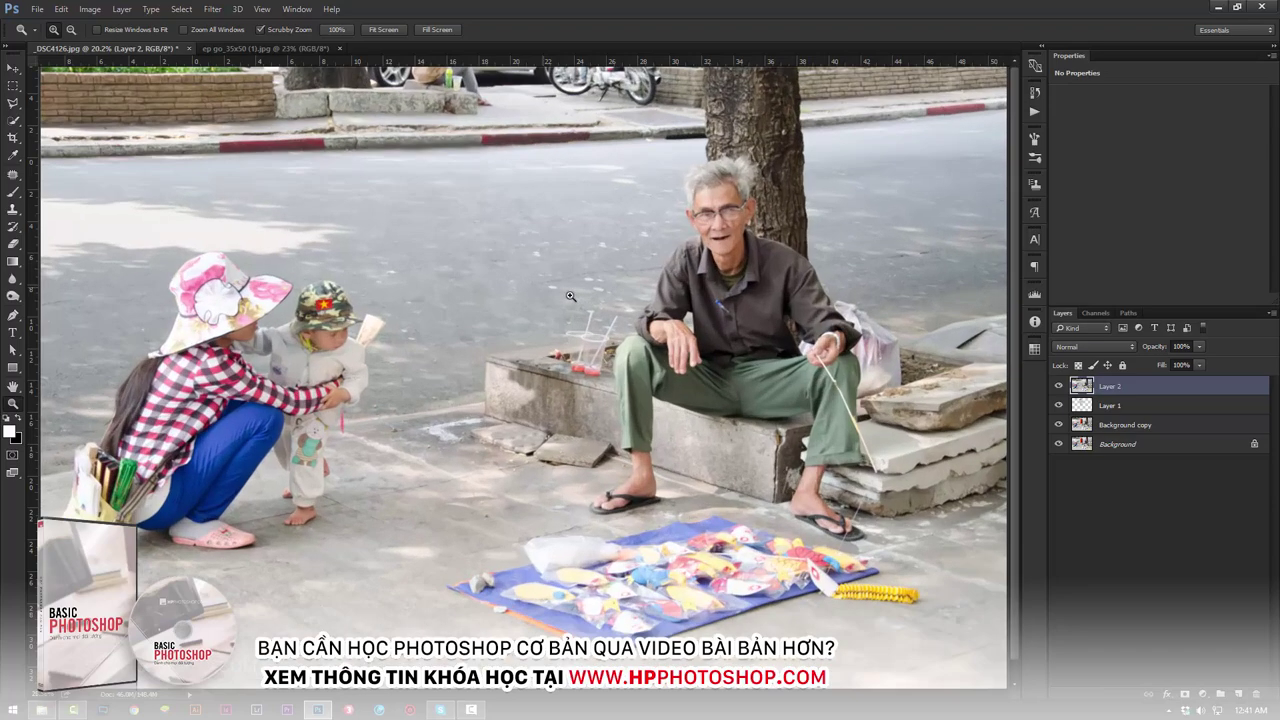
scroll(550, 300, "up", 1)
scroll(549, 308, "up", 2)
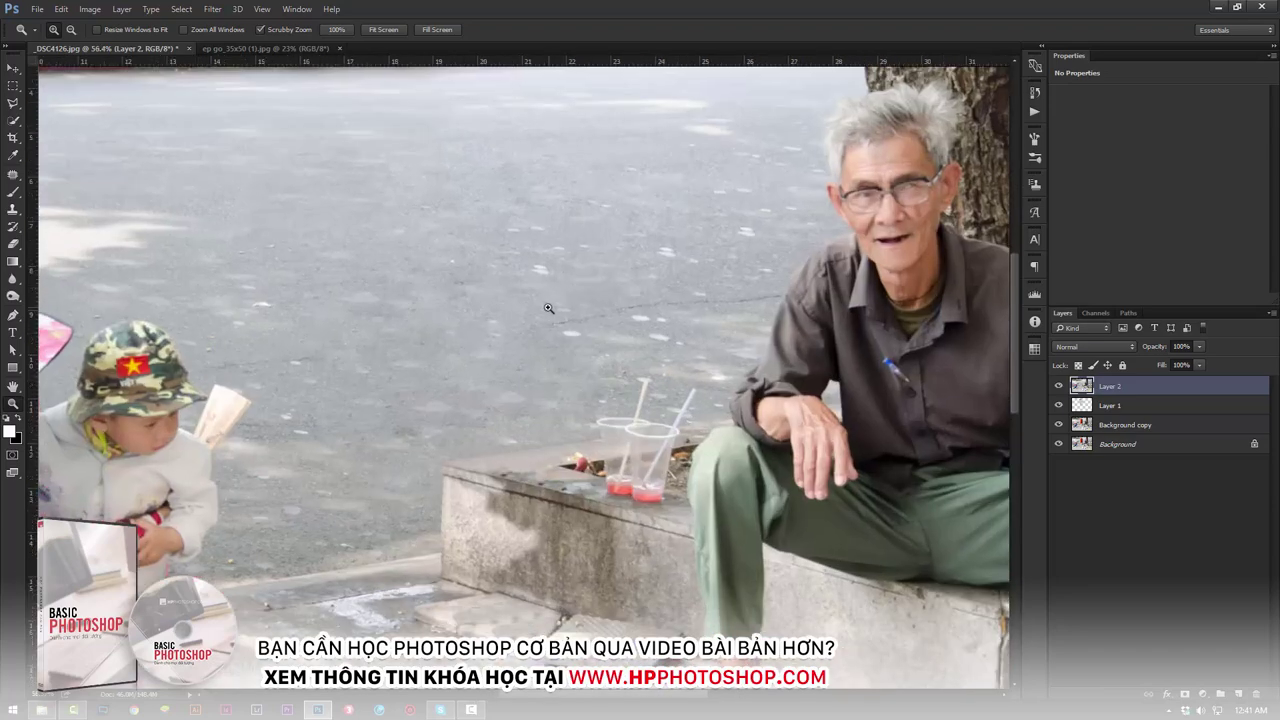
Outline two asphalt spots near the girl and child with the Patch tool, then pan to the concrete block.
key("j")
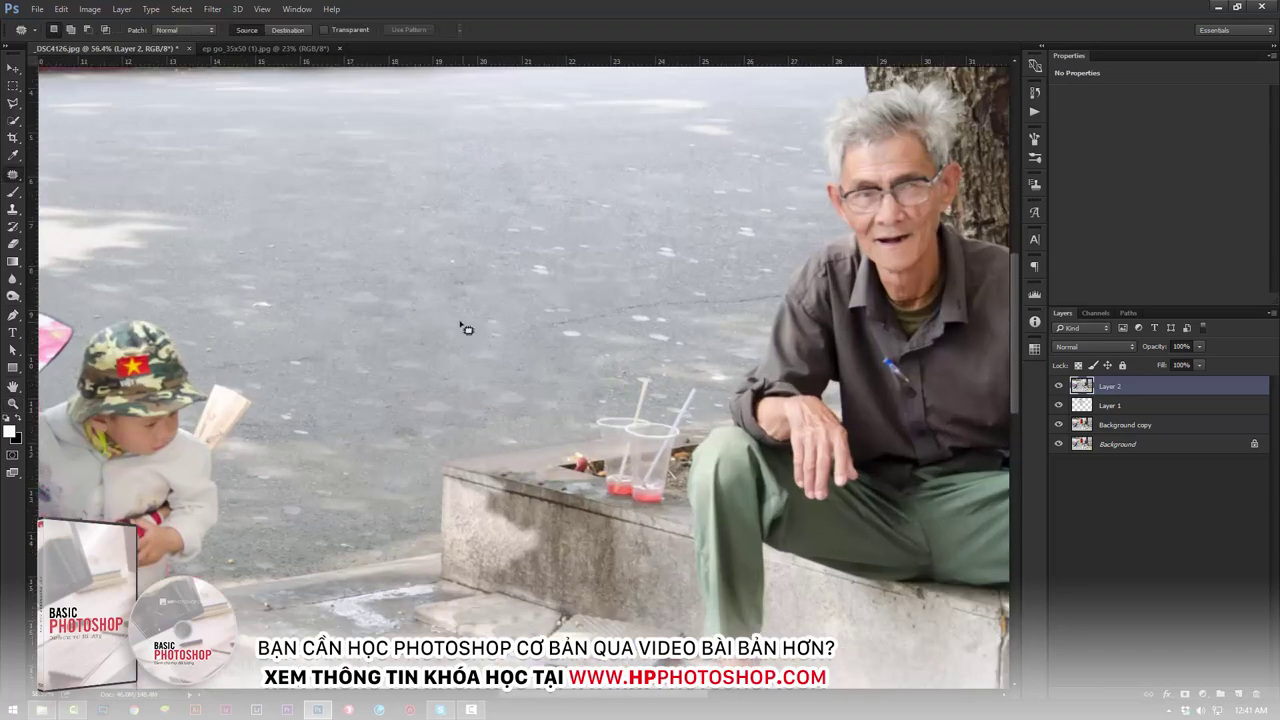
left_click_drag(367, 353, 423, 414)
left_click_drag(544, 390, 815, 367)
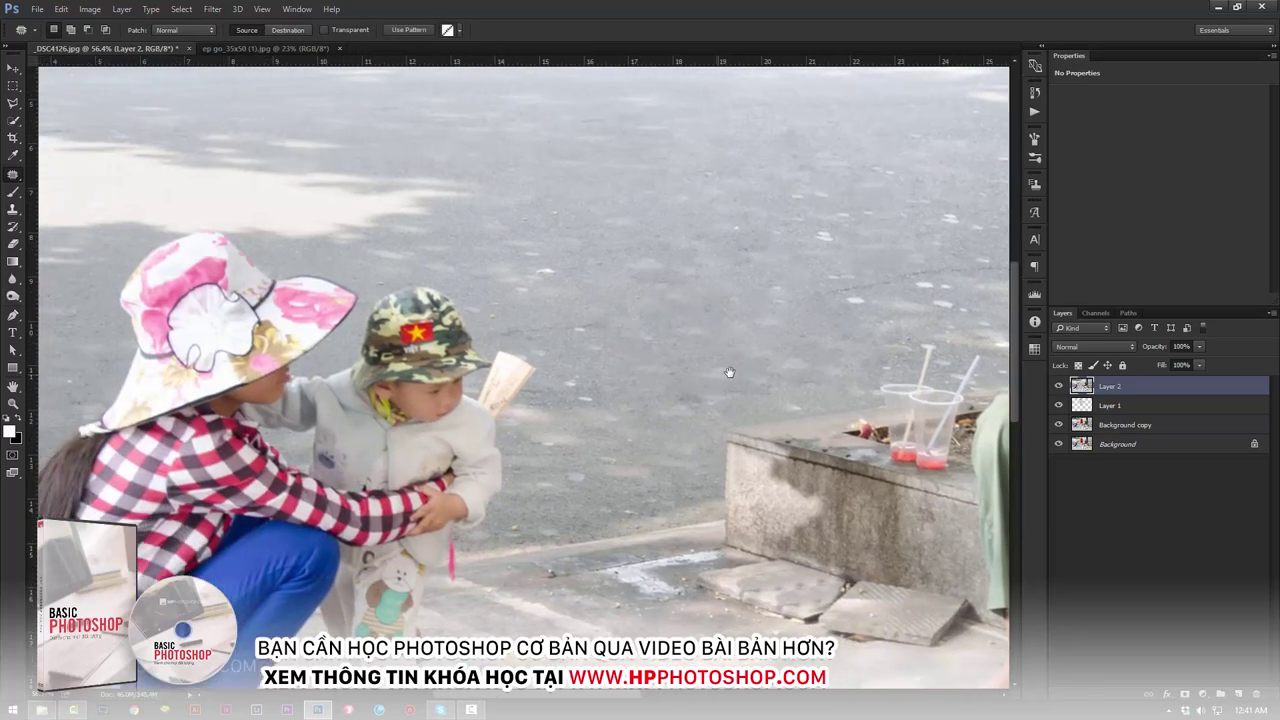
left_click_drag(670, 398, 856, 341)
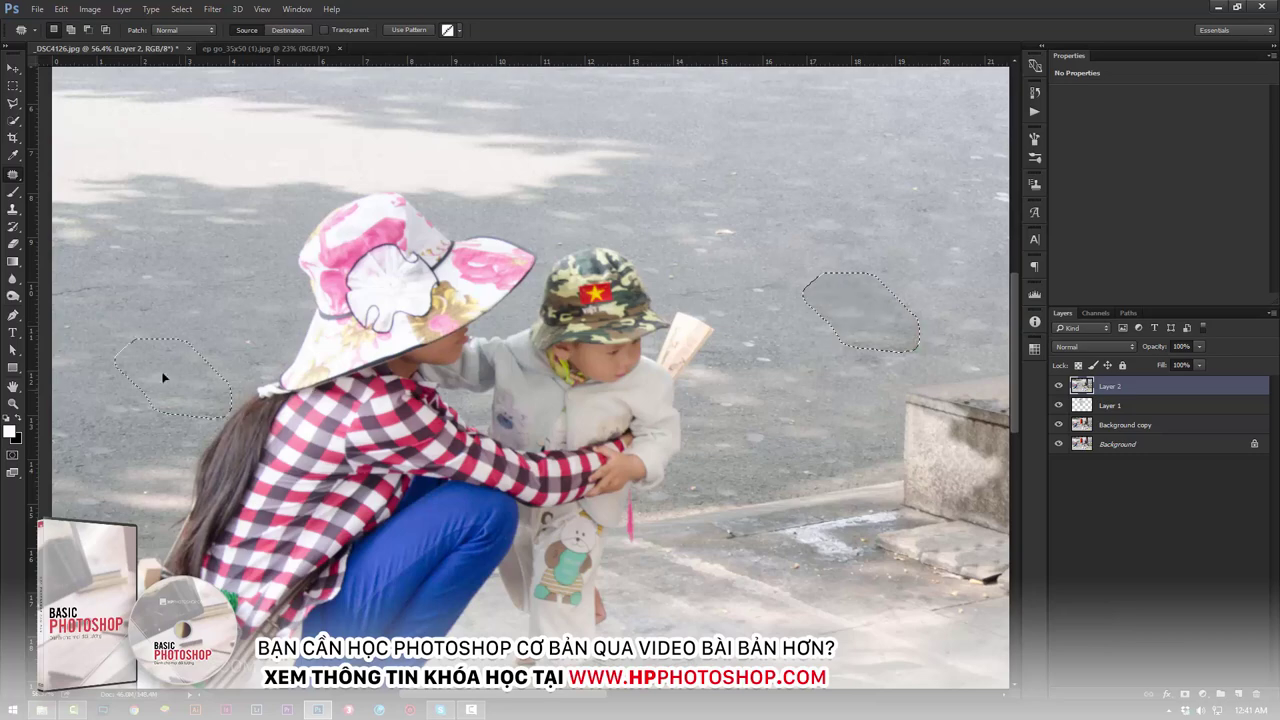
left_click(760, 347)
left_click_drag(760, 347, 218, 251)
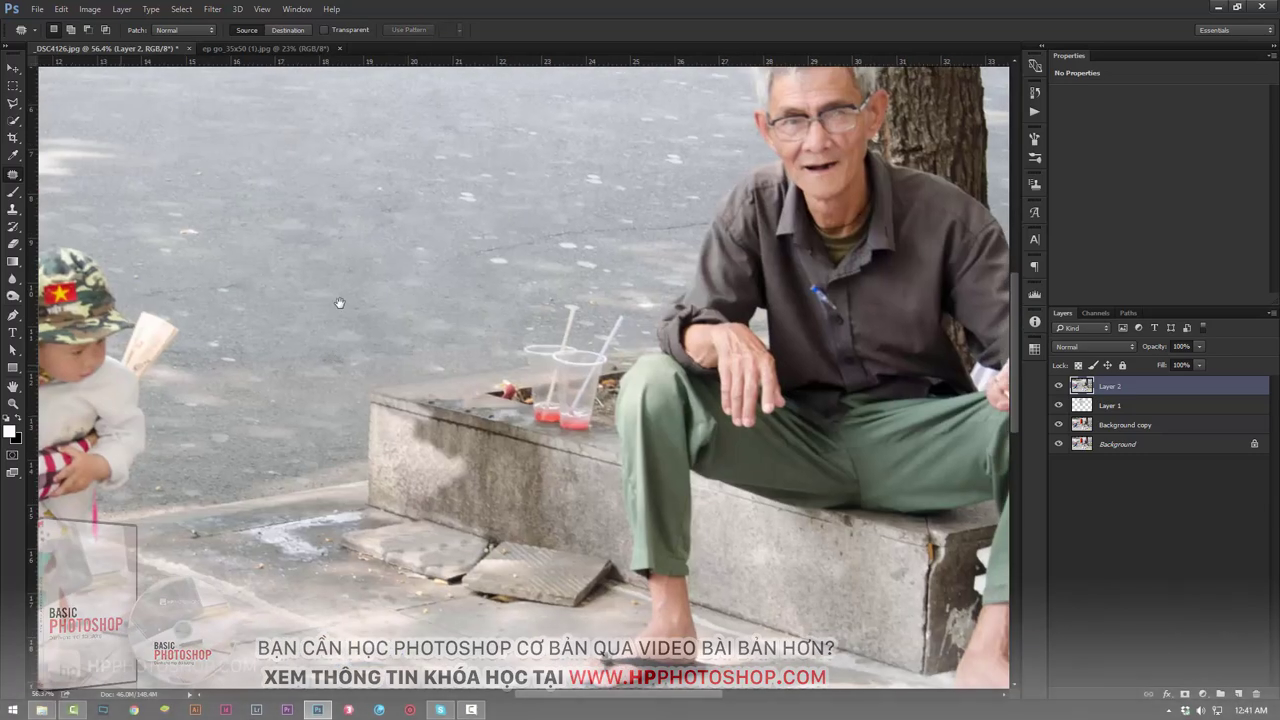
Zoom in on the concrete block and patch the dark stains on its face and top edge.
key("z")
left_click_drag(460, 391, 560, 391)
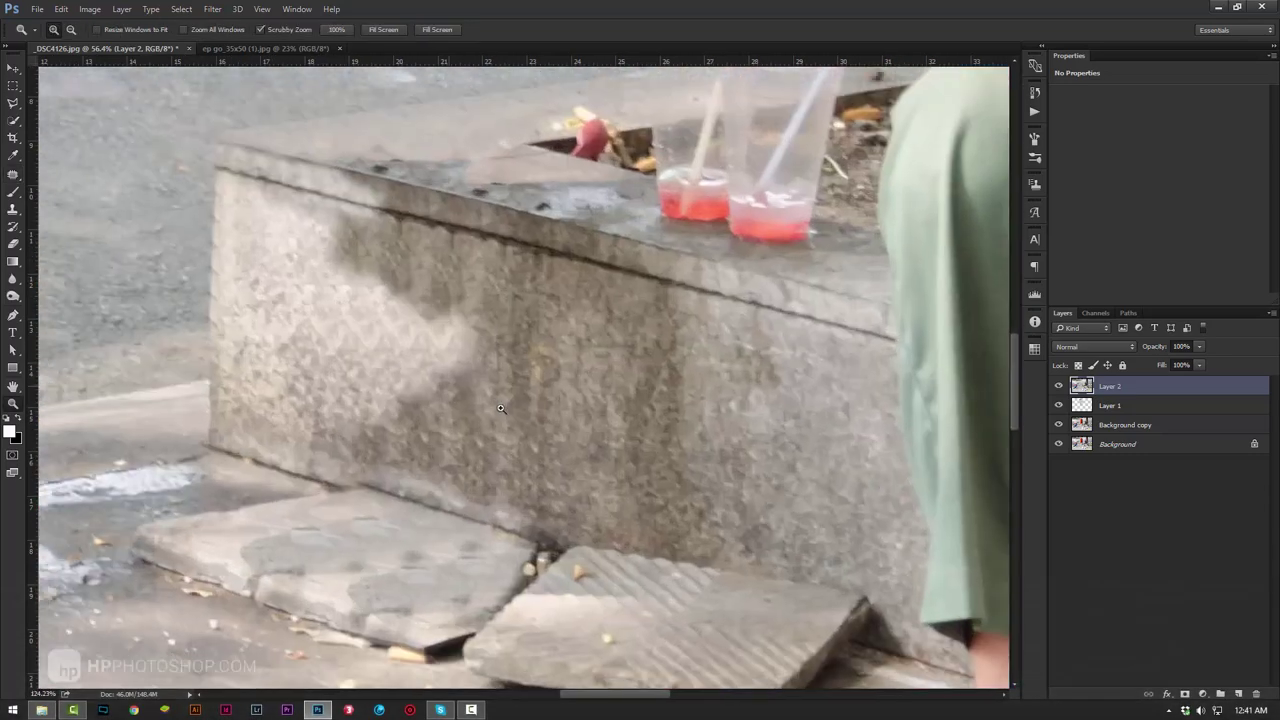
key("j")
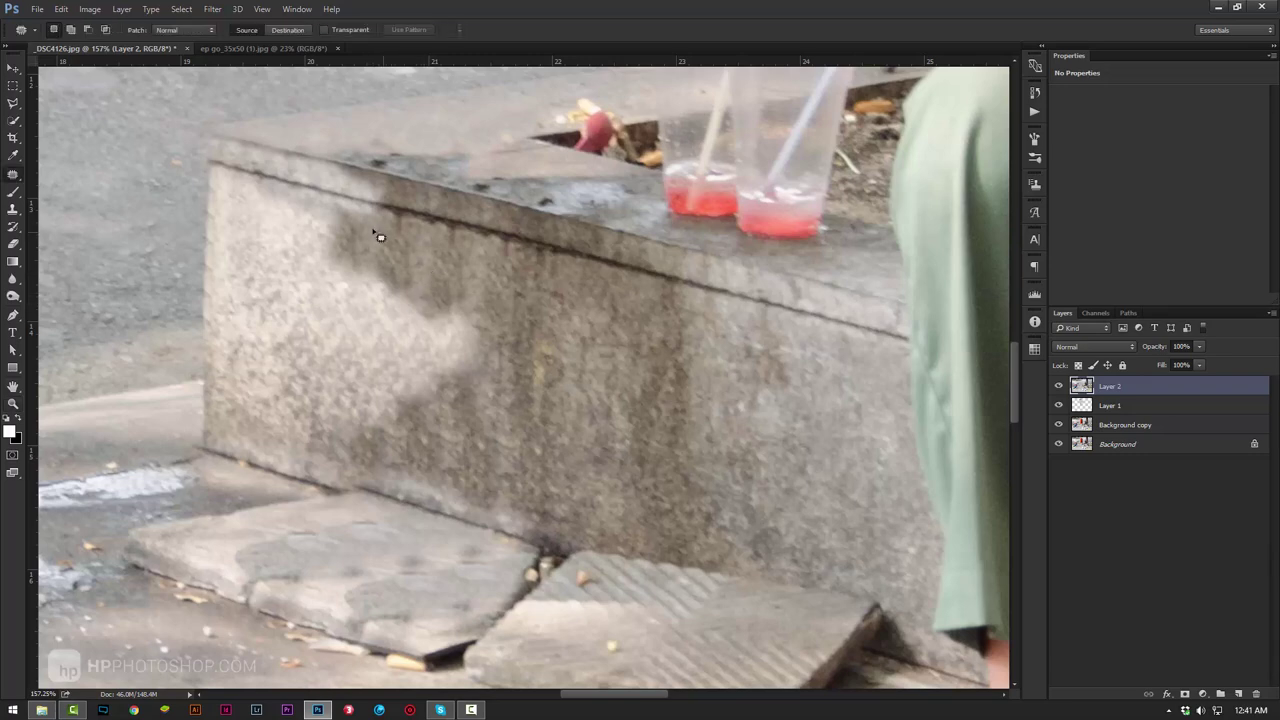
mouse_move(333, 217)
left_mouse_down()
mouse_move(410, 437)
mouse_move(340, 218)
left_mouse_up()
left_click_drag(386, 329, 677, 403)
key("ctrl+d")
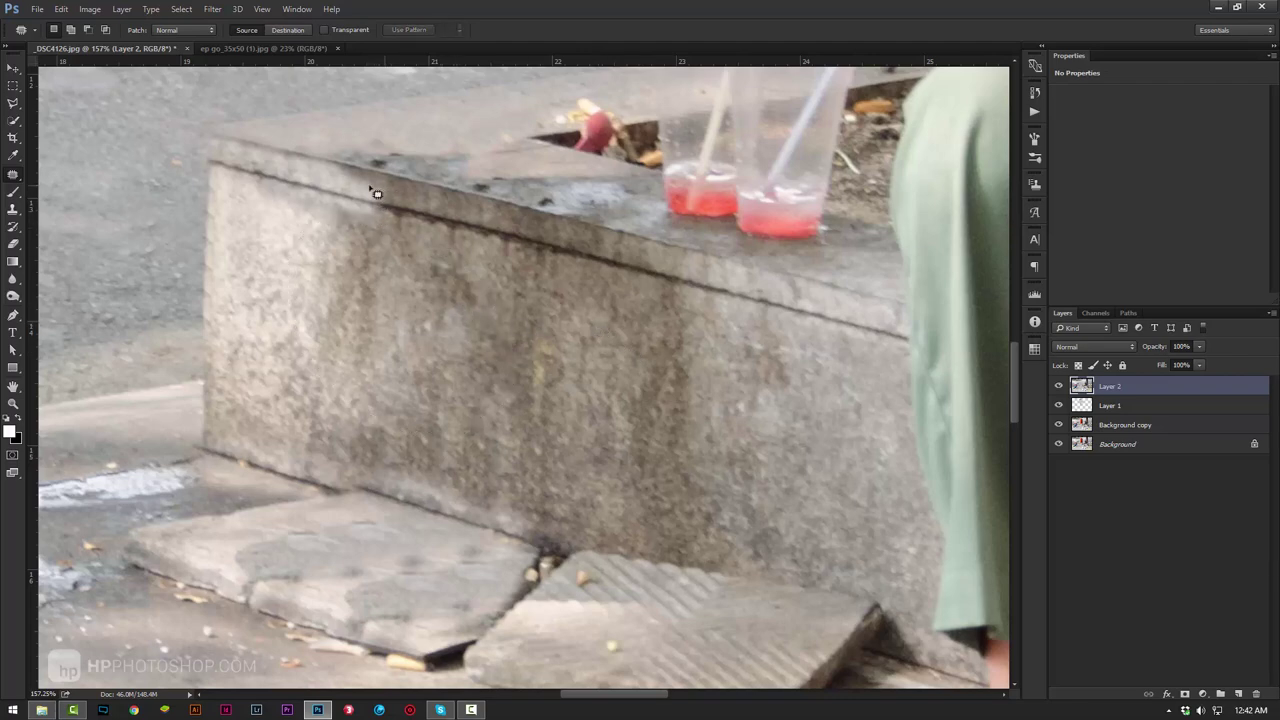
mouse_move(372, 190)
left_mouse_down()
mouse_move(430, 215)
mouse_move(350, 207)
mouse_move(750, 305)
left_mouse_up()
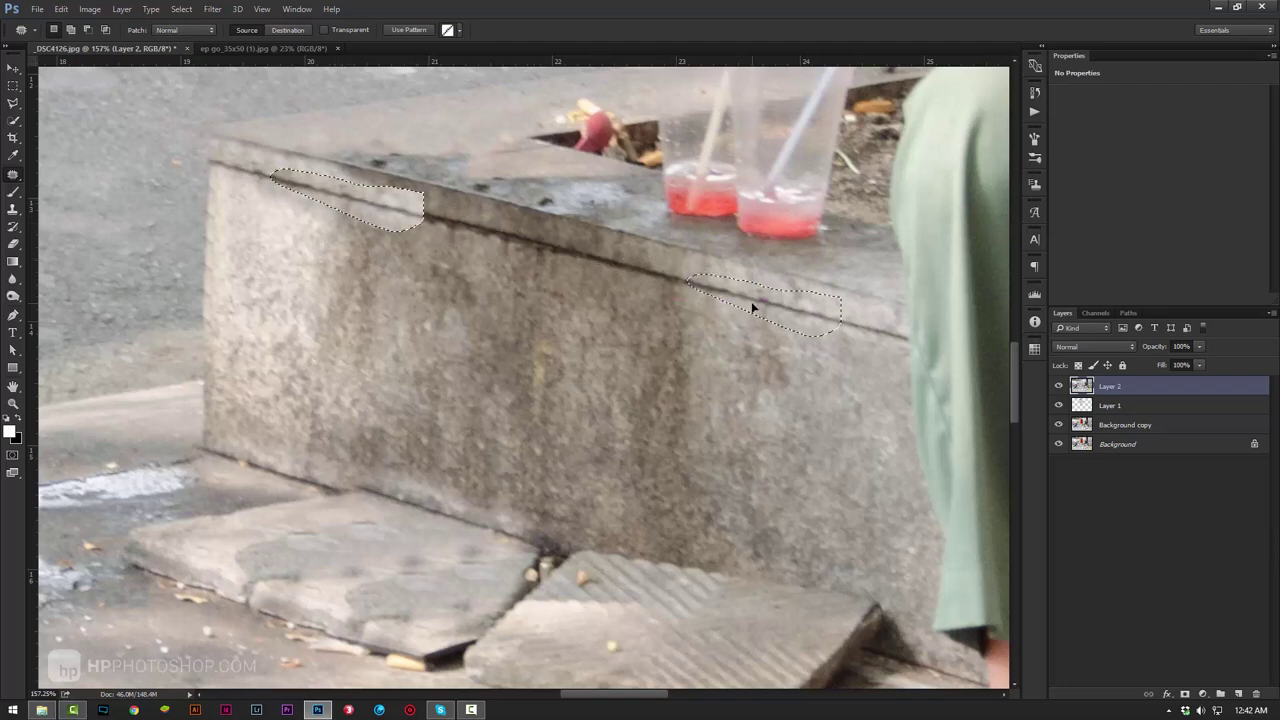
key("ctrl+d")
Patch the dirty spots on the block top and ledge beside the cups, then zoom to the broken slabs.
left_click_drag(487, 287, 534, 466)
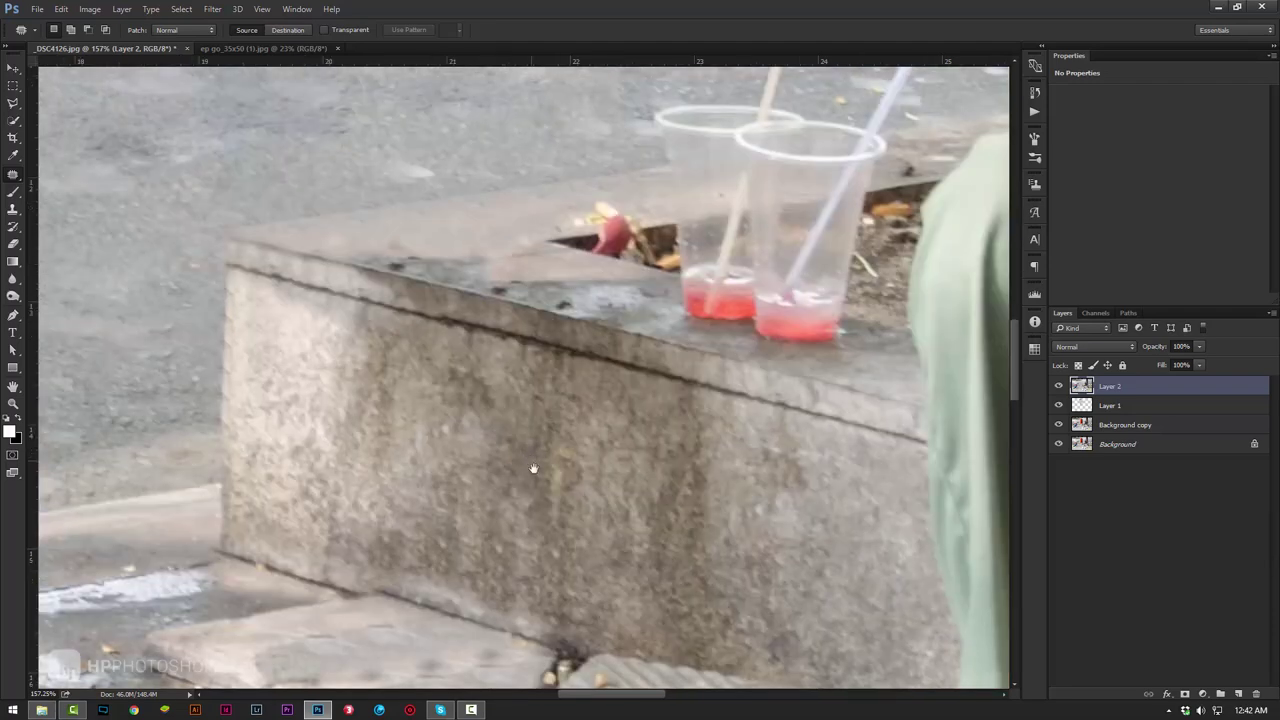
right_click(16, 172)
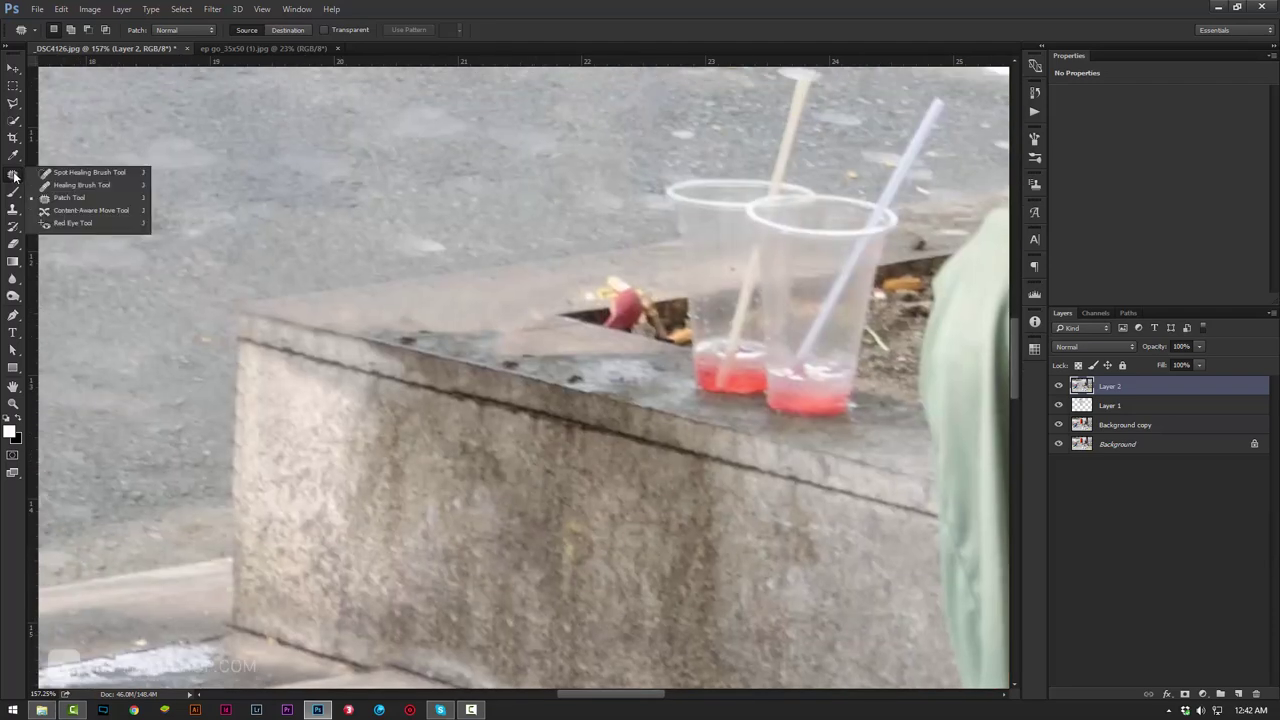
left_click(60, 204)
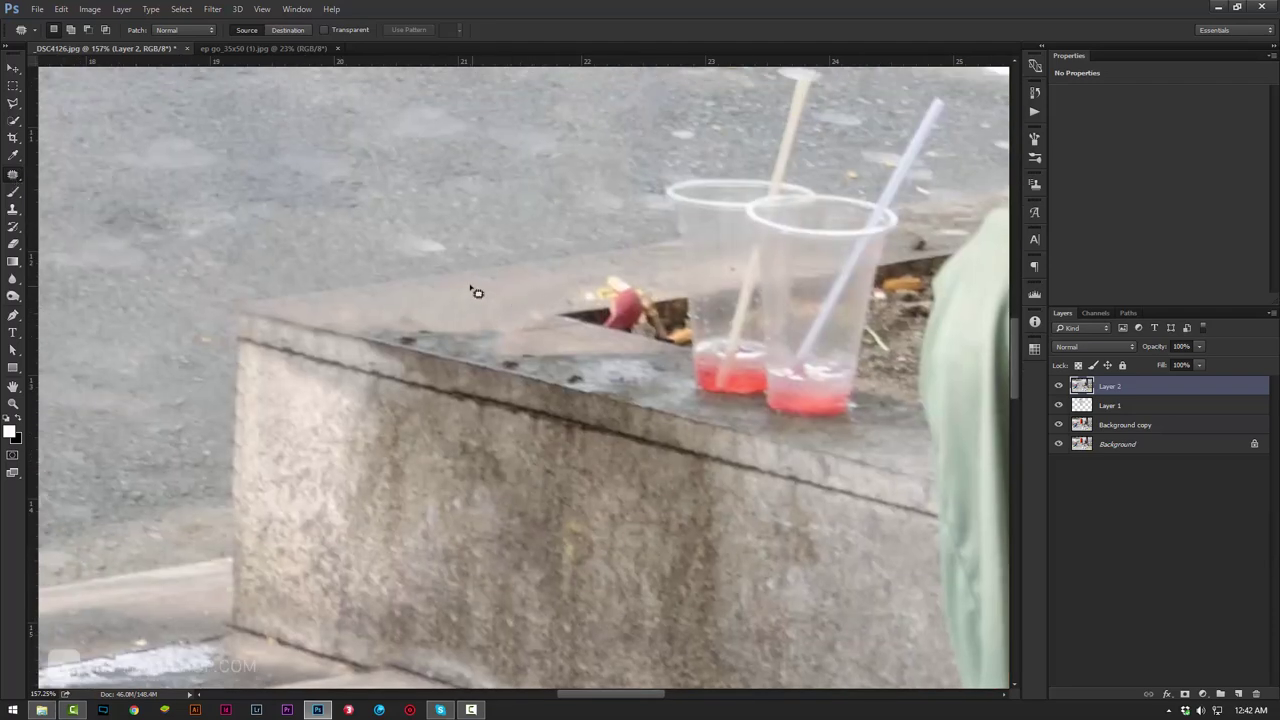
mouse_move(443, 284)
left_mouse_down()
mouse_move(326, 304)
mouse_move(478, 352)
mouse_move(540, 276)
left_mouse_up()
left_click_drag(512, 331, 446, 465)
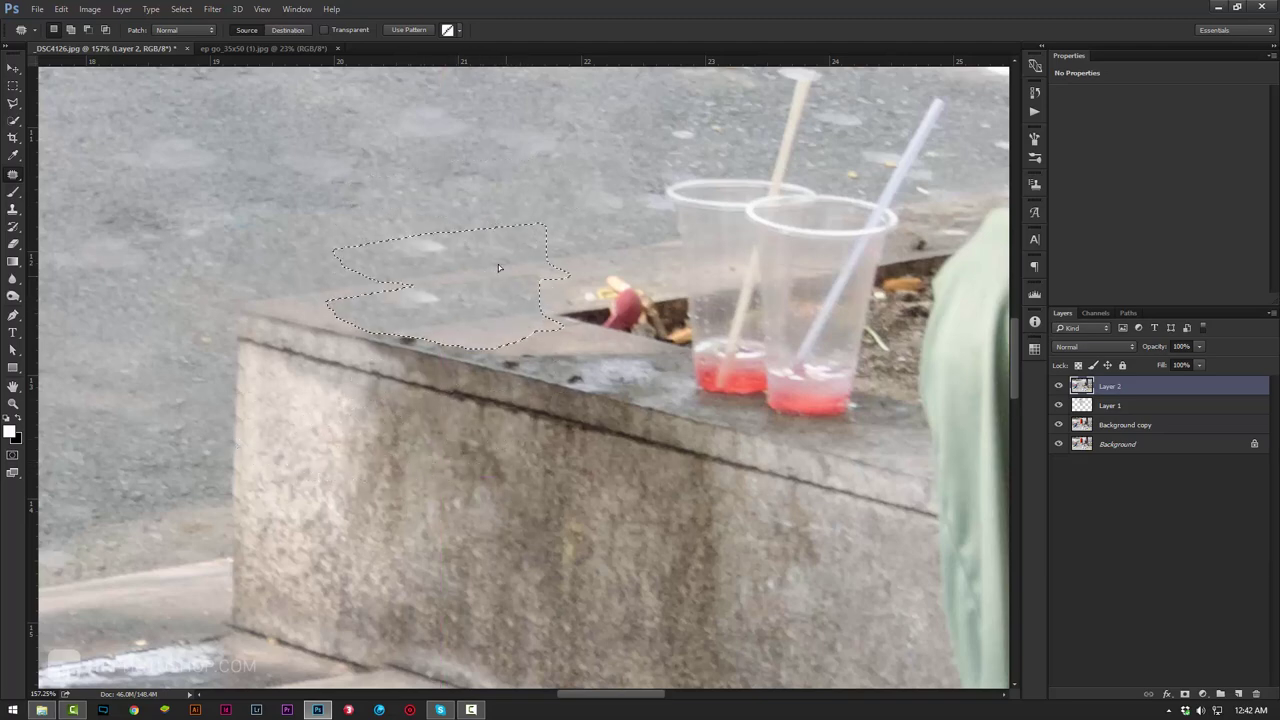
key("ctrl+d")
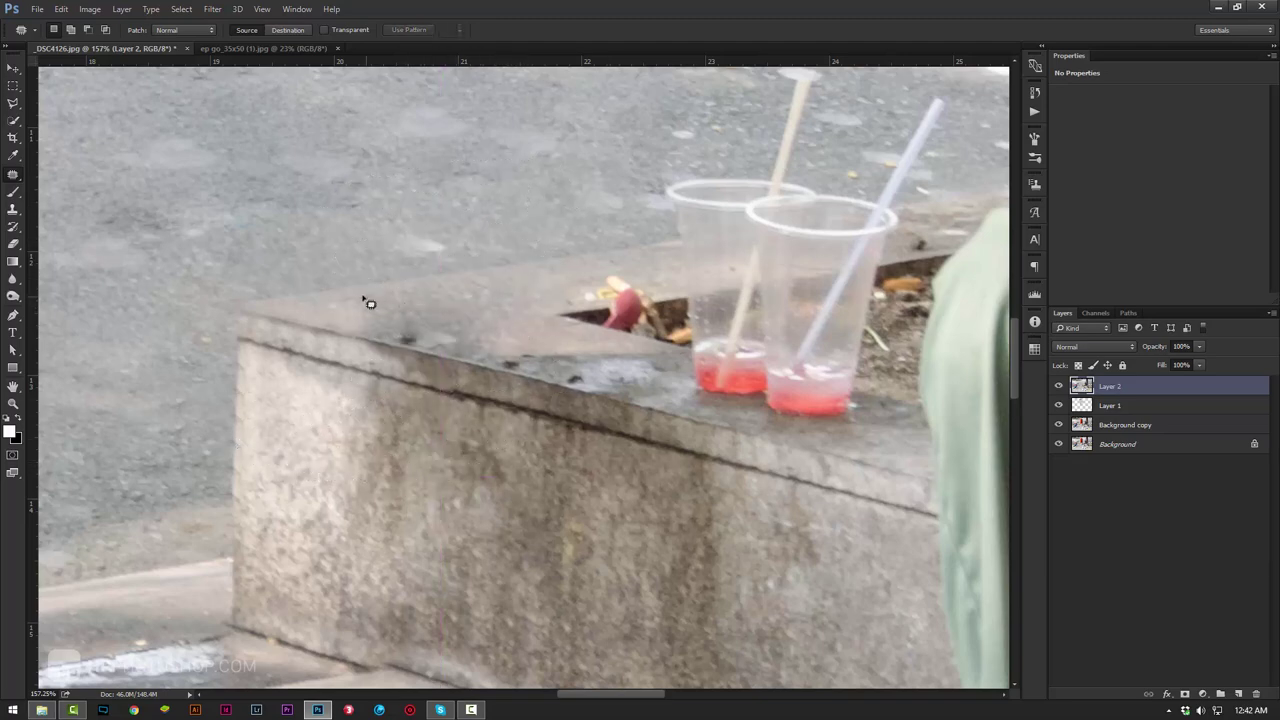
mouse_move(352, 295)
left_mouse_down()
mouse_move(340, 331)
mouse_move(352, 295)
mouse_move(362, 416)
left_mouse_up()
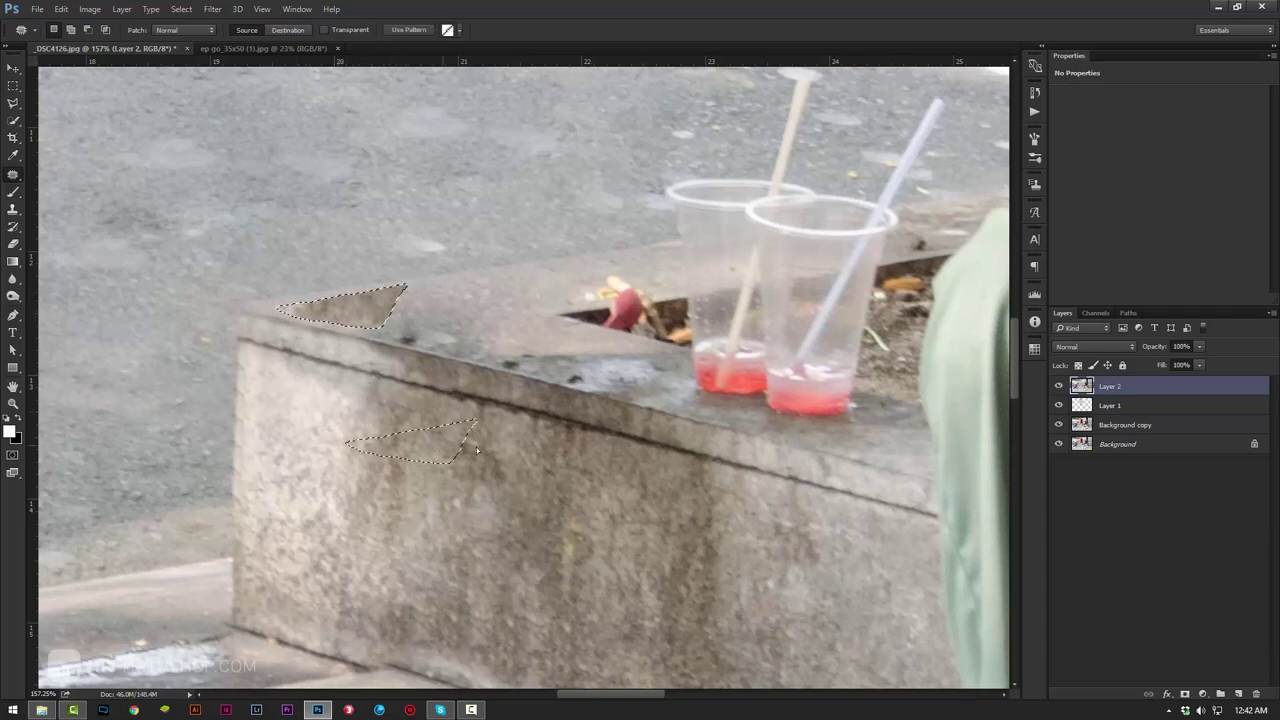
key("ctrl+d")
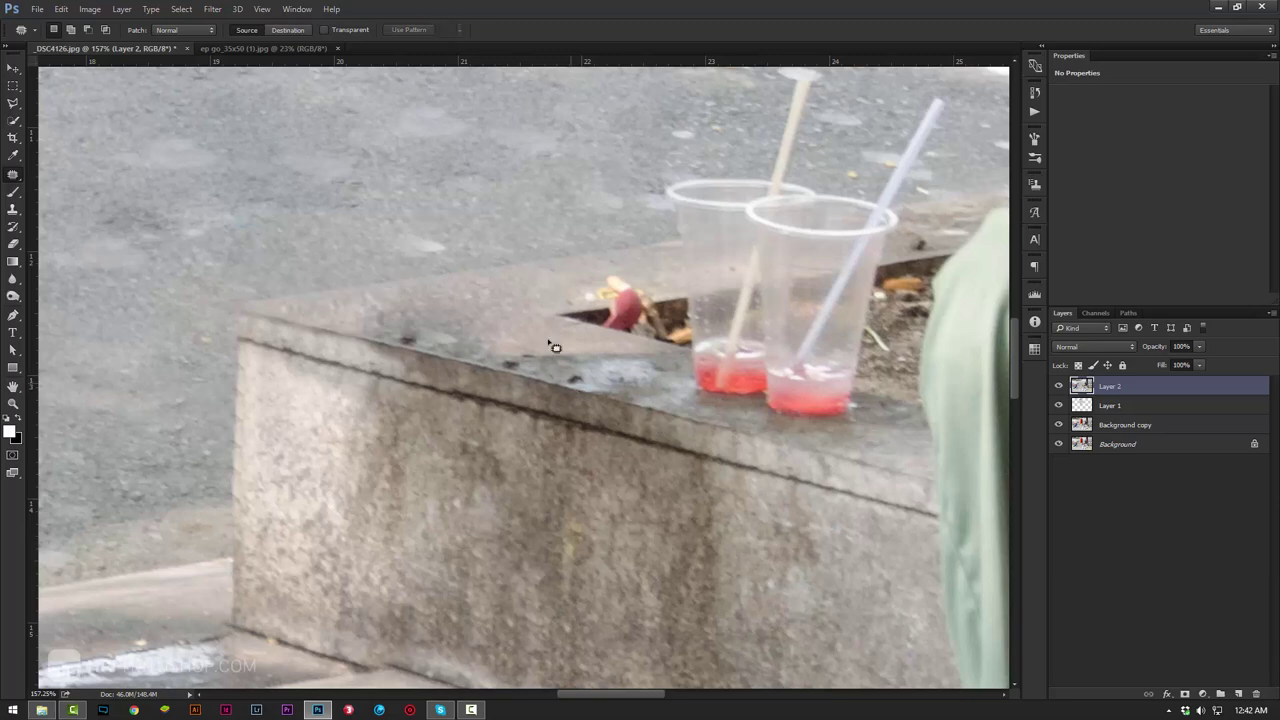
mouse_move(531, 346)
left_mouse_down()
mouse_move(511, 376)
mouse_move(543, 334)
left_mouse_up()
key("ctrl+d")
key("z")
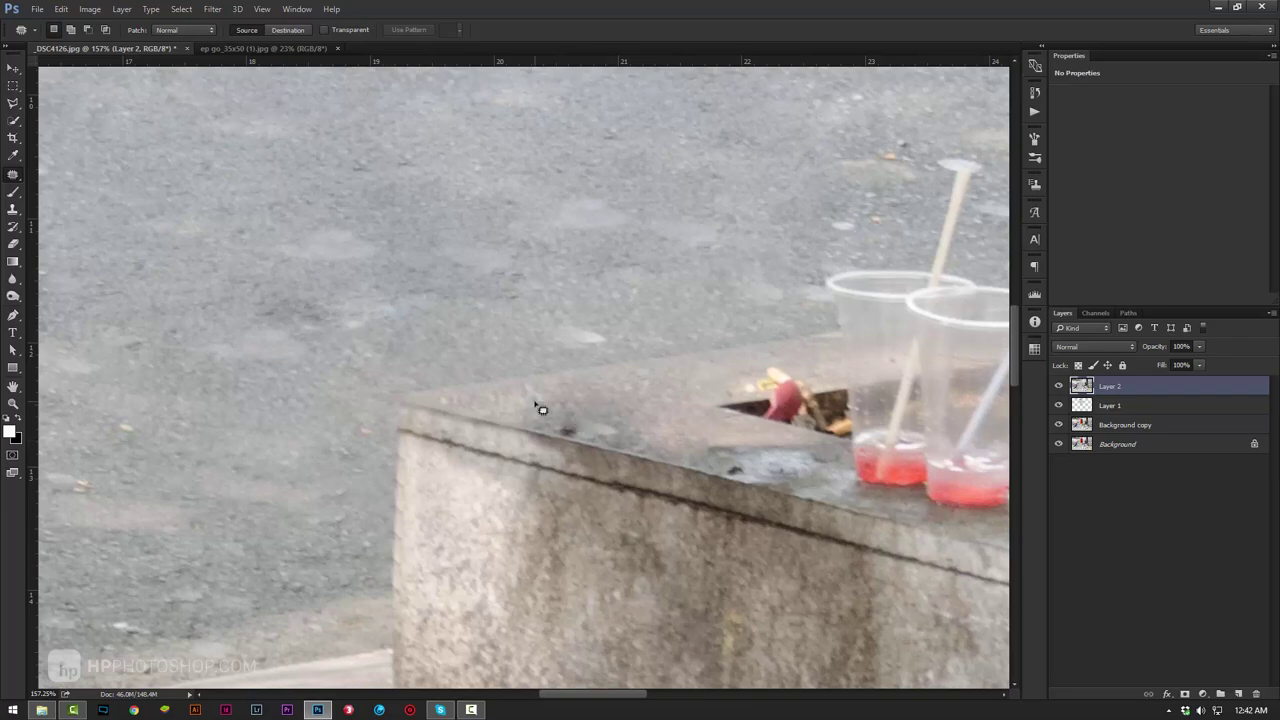
mouse_move(537, 406)
left_mouse_down()
mouse_move(433, 399)
mouse_move(533, 515)
mouse_move(576, 470)
left_mouse_up()
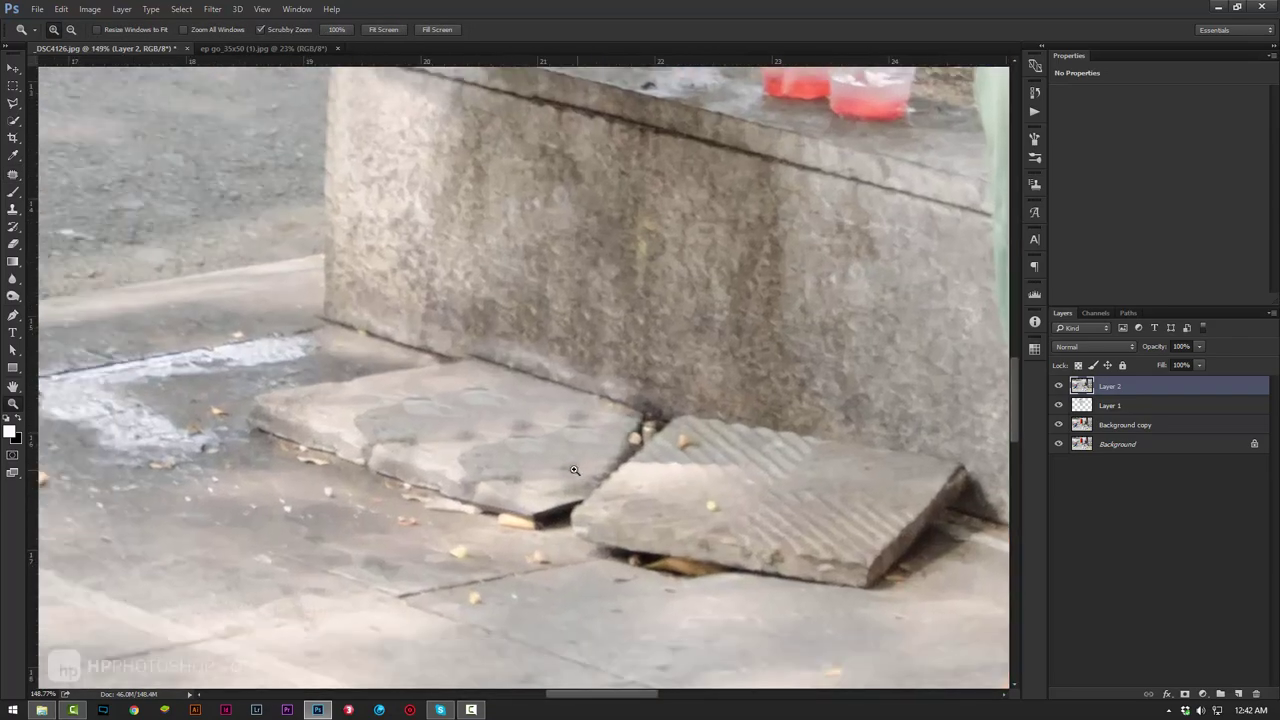
Patch the stain on the paving slab next to the block with clean pavement.
key("j")
mouse_move(524, 411)
left_mouse_down()
mouse_move(440, 474)
mouse_move(600, 418)
mouse_move(368, 537)
mouse_move(413, 686)
mouse_move(348, 712)
left_mouse_up()
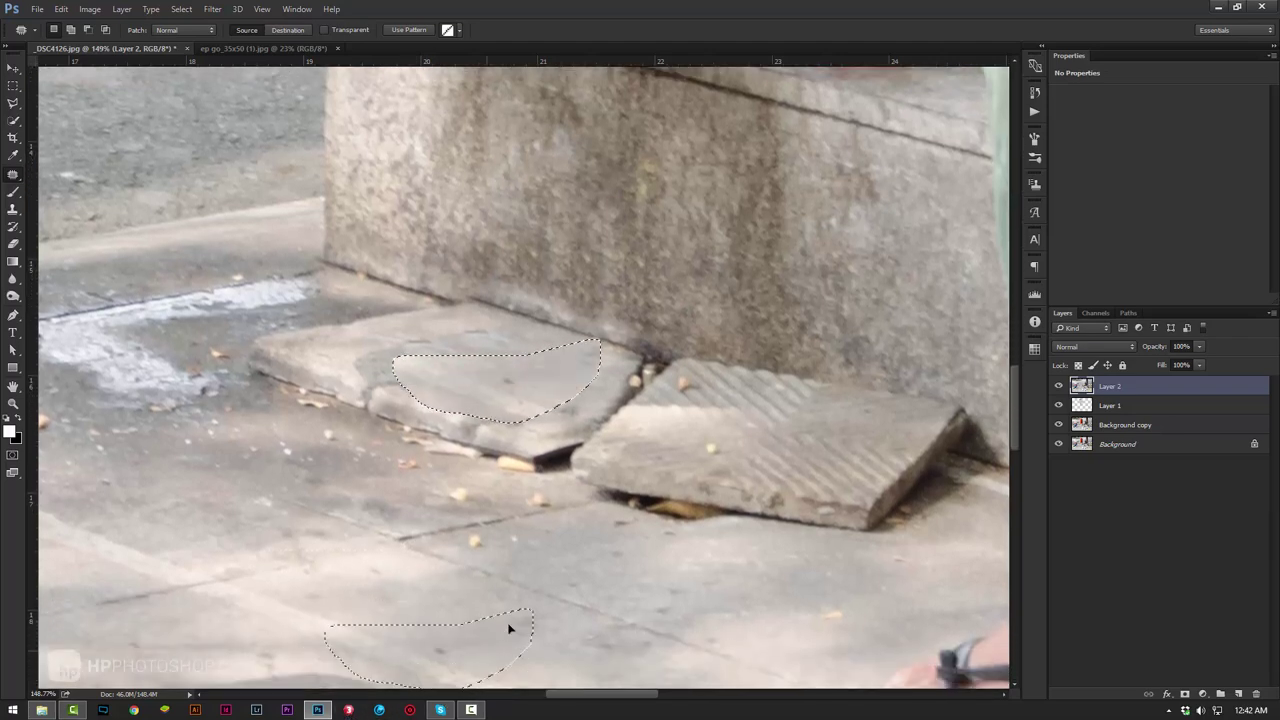
mouse_move(456, 697)
left_mouse_down()
mouse_move(800, 580)
mouse_move(768, 584)
left_mouse_up()
key("ctrl+d")
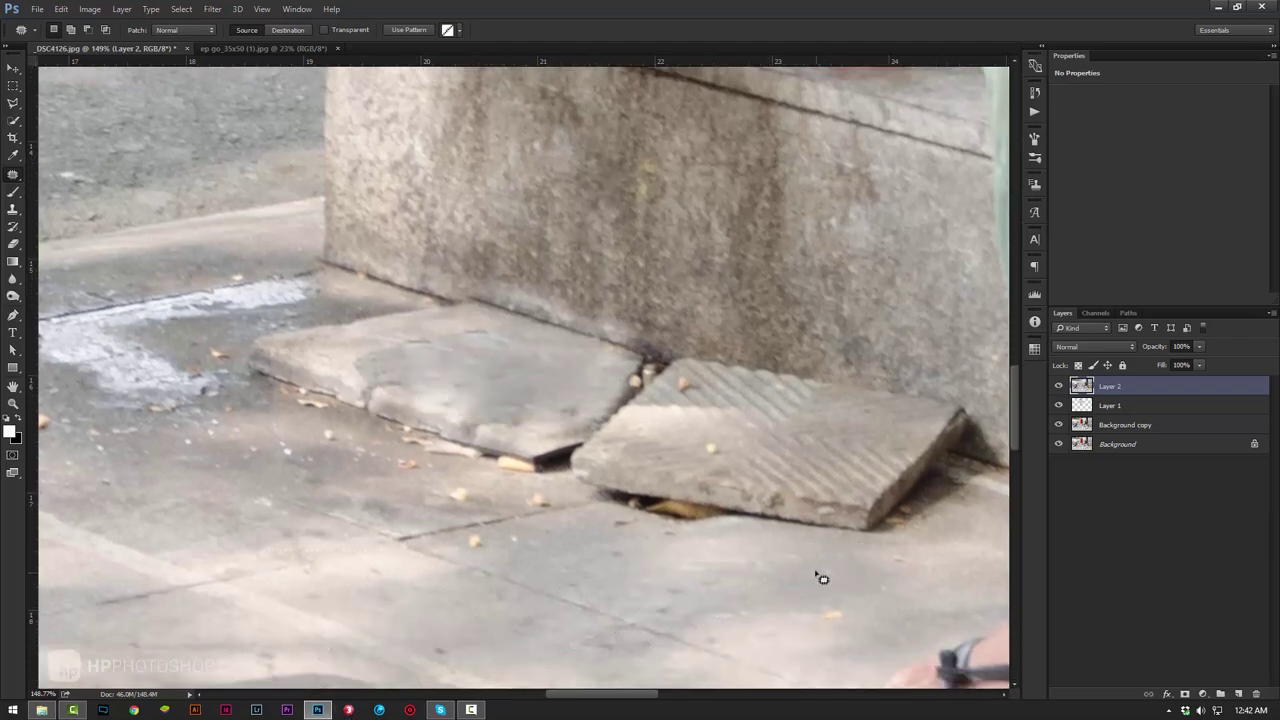
Patch the worn area on the left slab with pavement from lower left, then zoom out.
left_click_drag(394, 533, 585, 377)
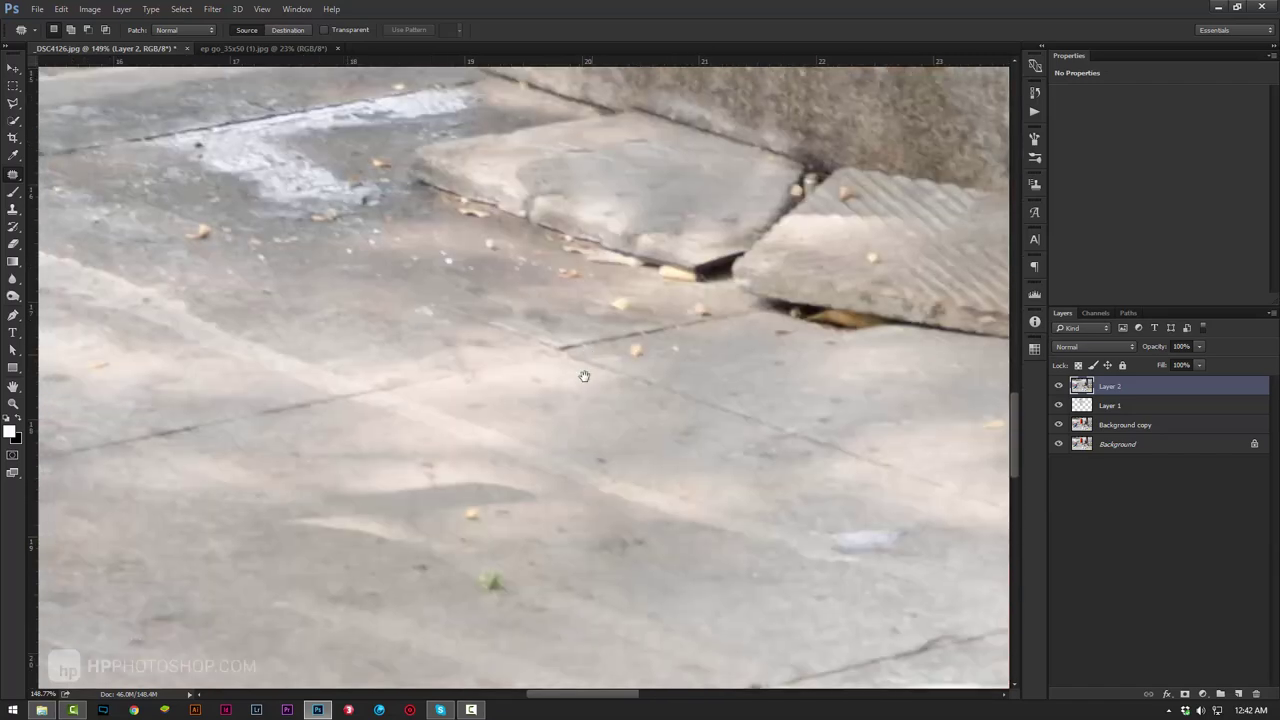
left_click_drag(592, 157, 638, 147)
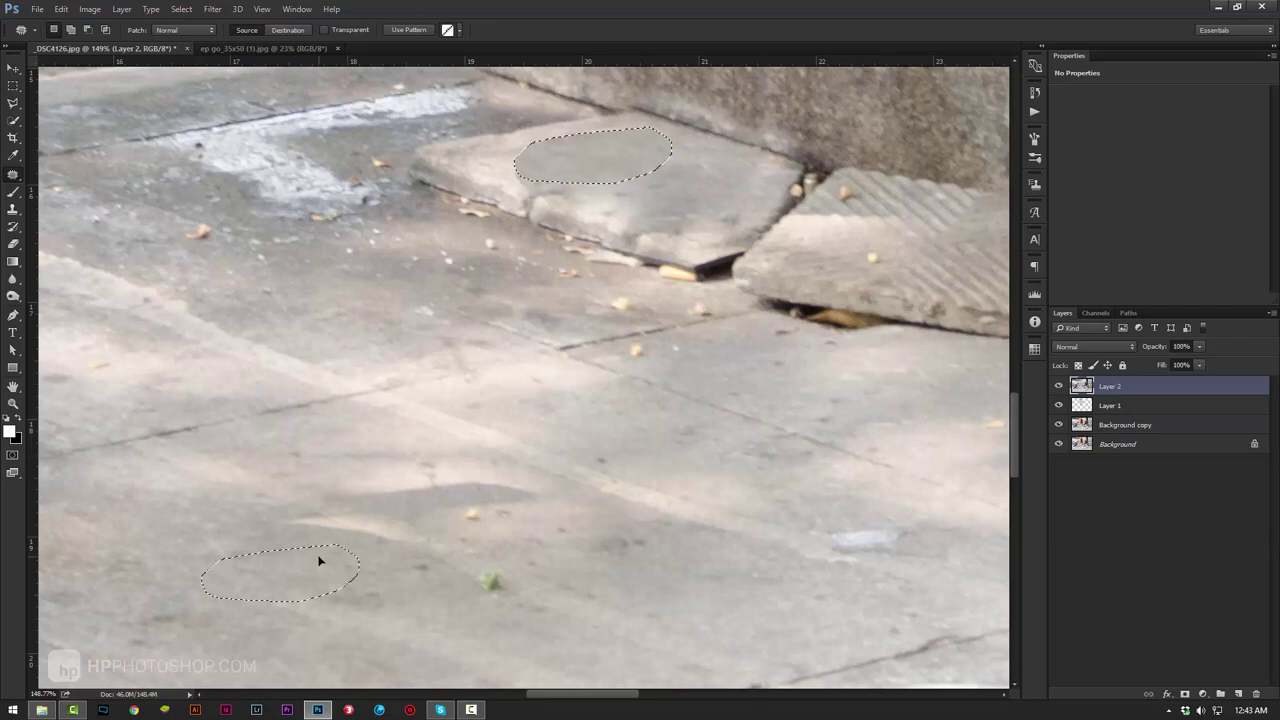
left_click_drag(638, 147, 320, 560)
key("ctrl+d")
key("z")
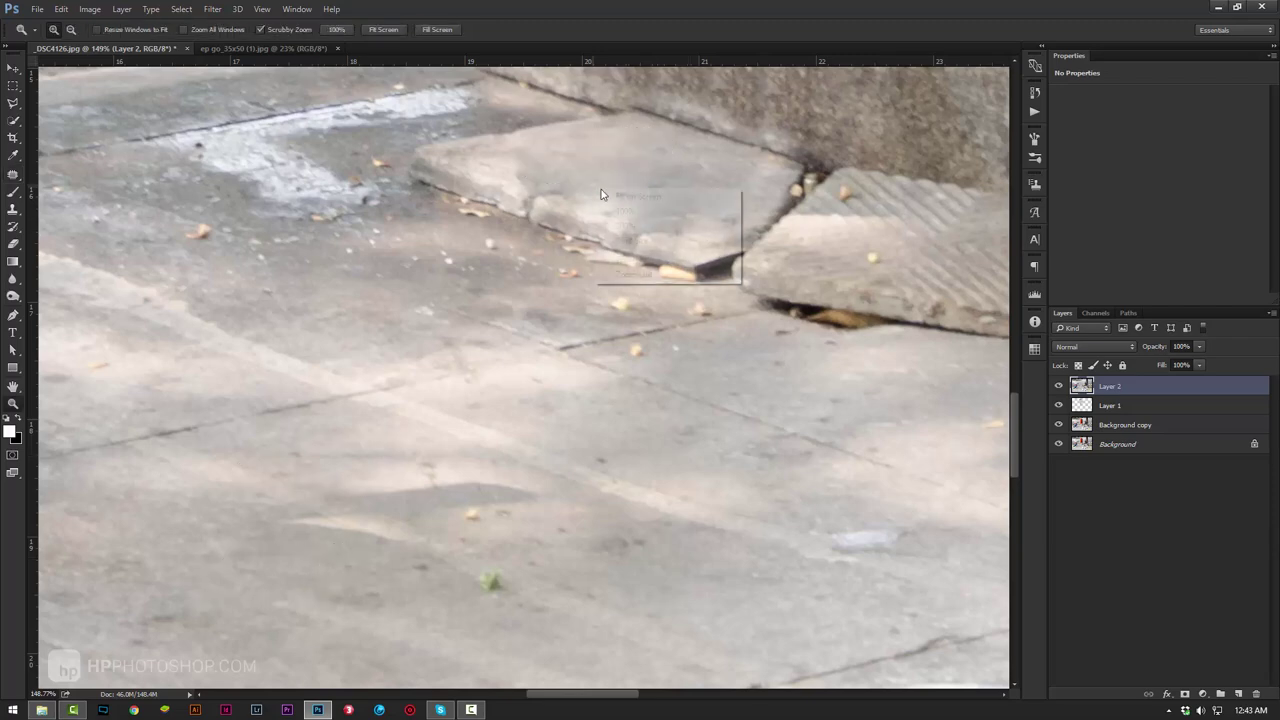
mouse_move(600, 195)
left_mouse_down()
mouse_move(510, 222)
mouse_move(524, 228)
left_mouse_up()
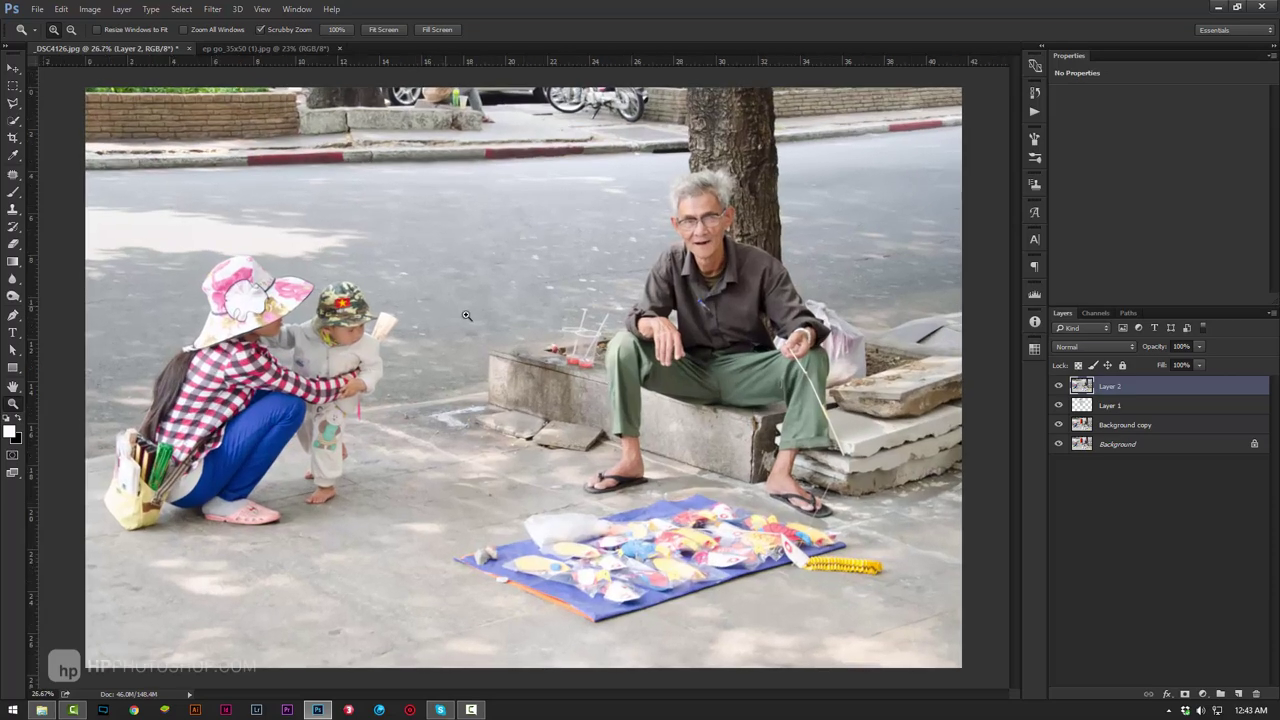
Clone Stamp clean ledge texture over the dark spot on the block's edge, then Fit Screen.
left_click_drag(530, 346, 569, 339)
key("s")
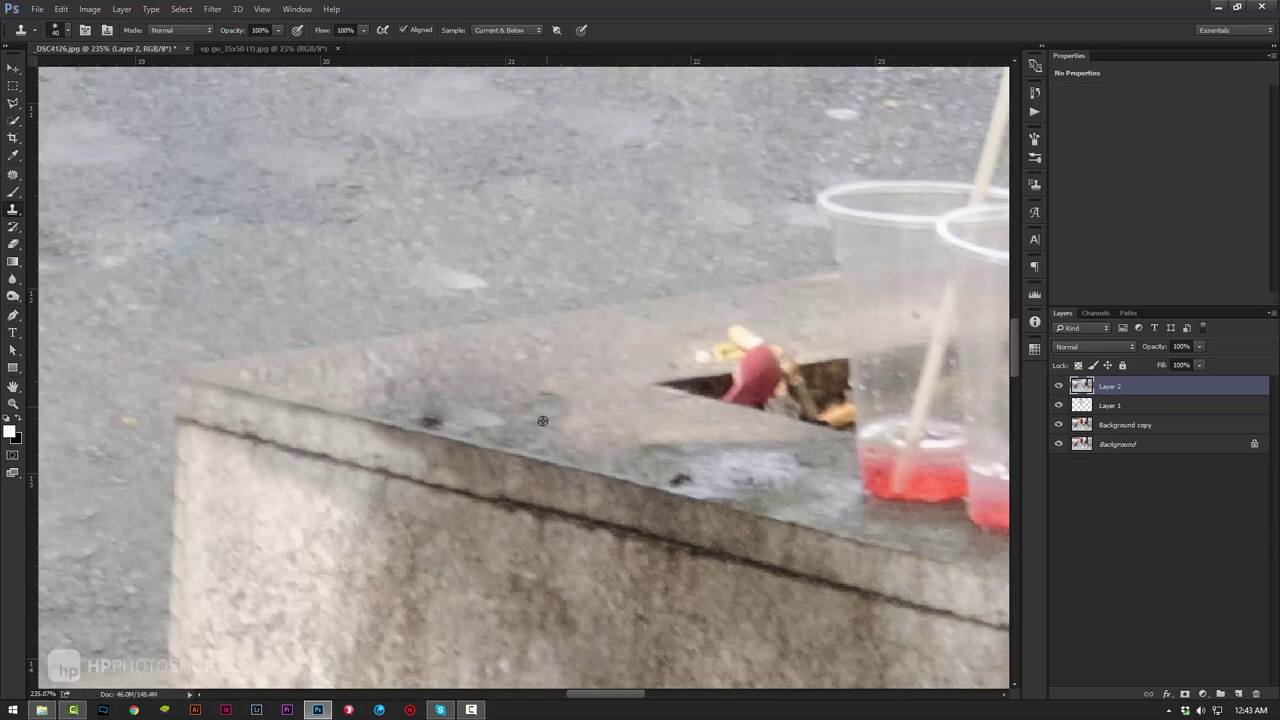
left_click(542, 452, "alt")
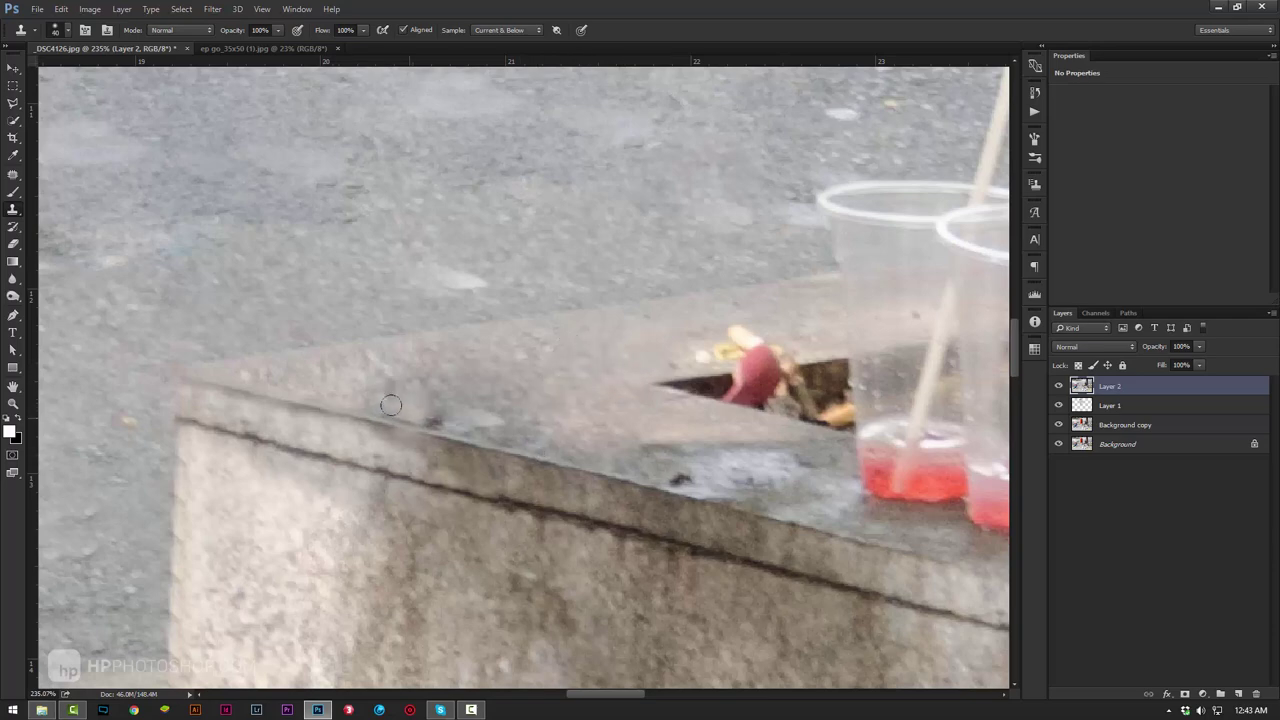
left_click_drag(385, 407, 446, 383)
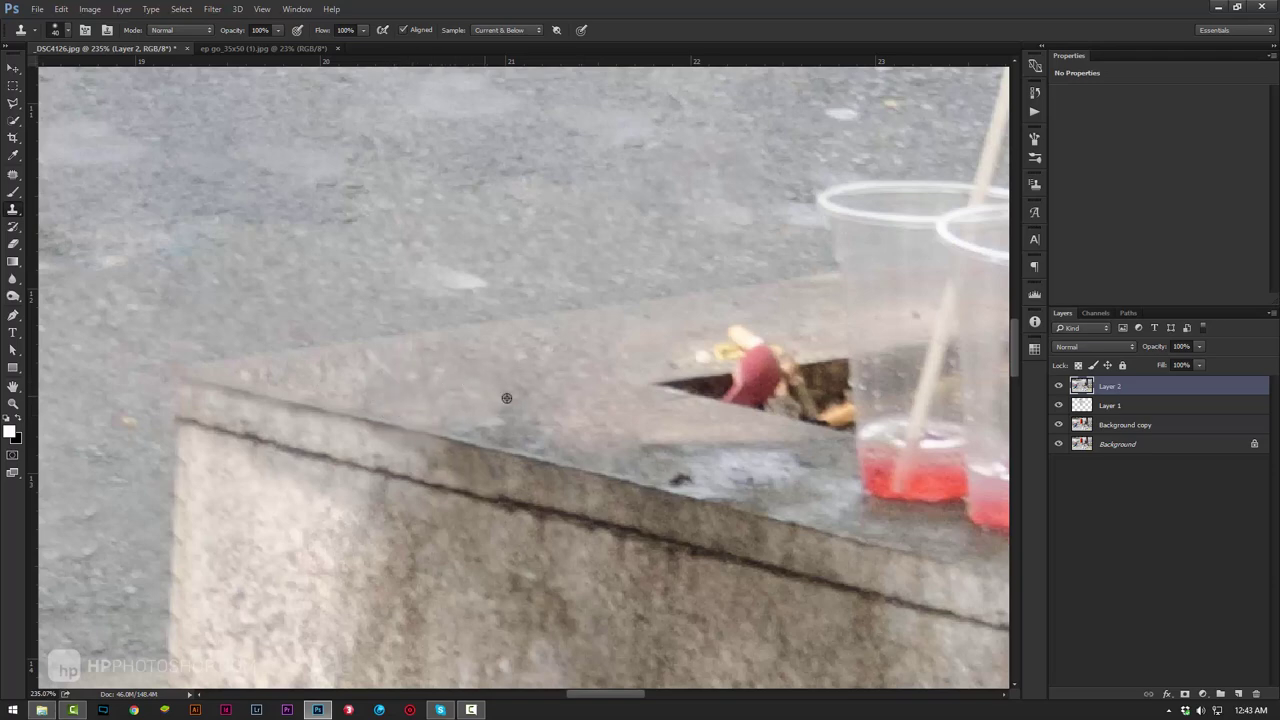
key("z")
right_click(552, 284)
left_click(580, 291)
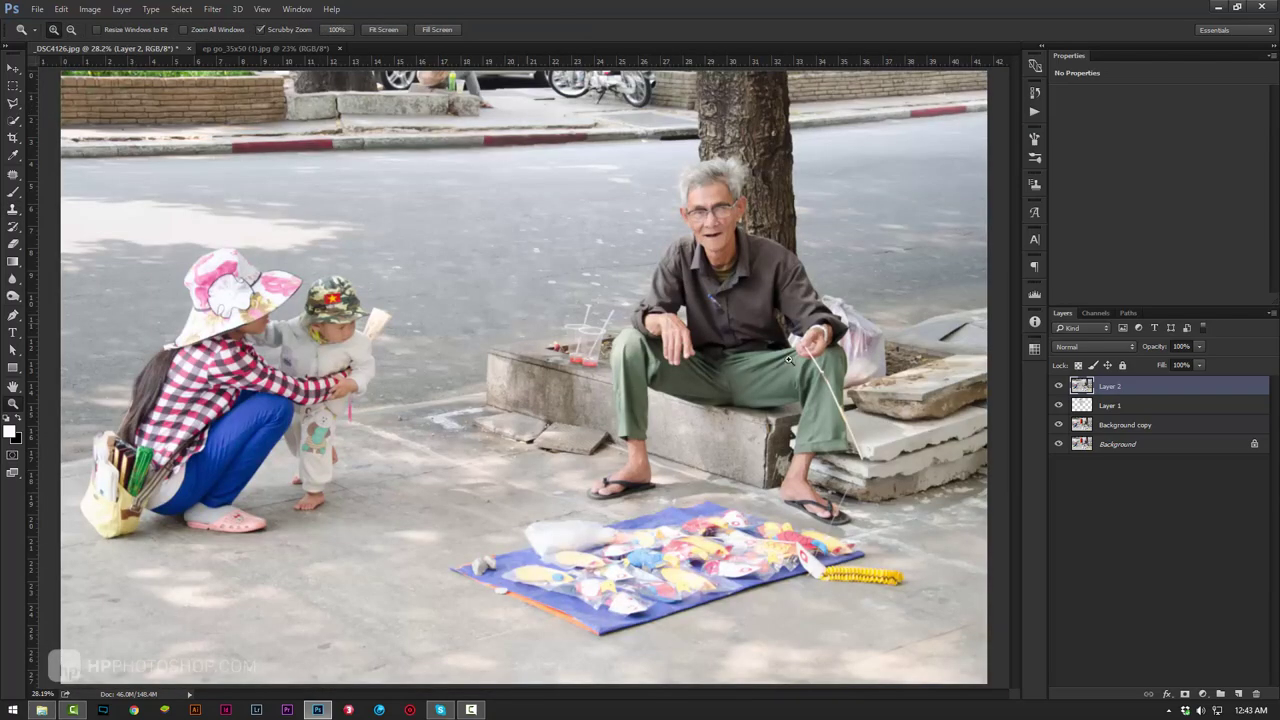
Toggle Layer 2's visibility to compare with the bin, then merge all visible layers.
left_click(1059, 387)
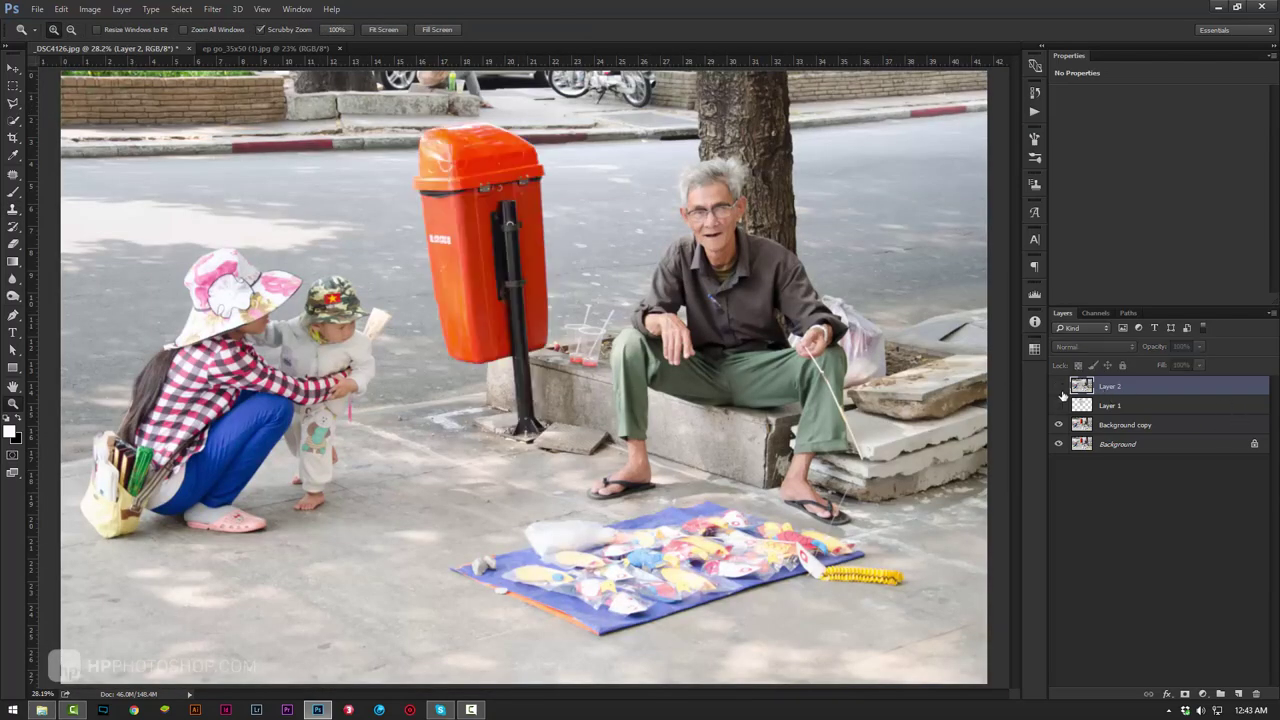
left_click(1060, 387)
left_click(1059, 387)
mouse_move(503, 137)
left_mouse_down()
mouse_move(509, 147)
mouse_move(466, 157)
left_mouse_up()
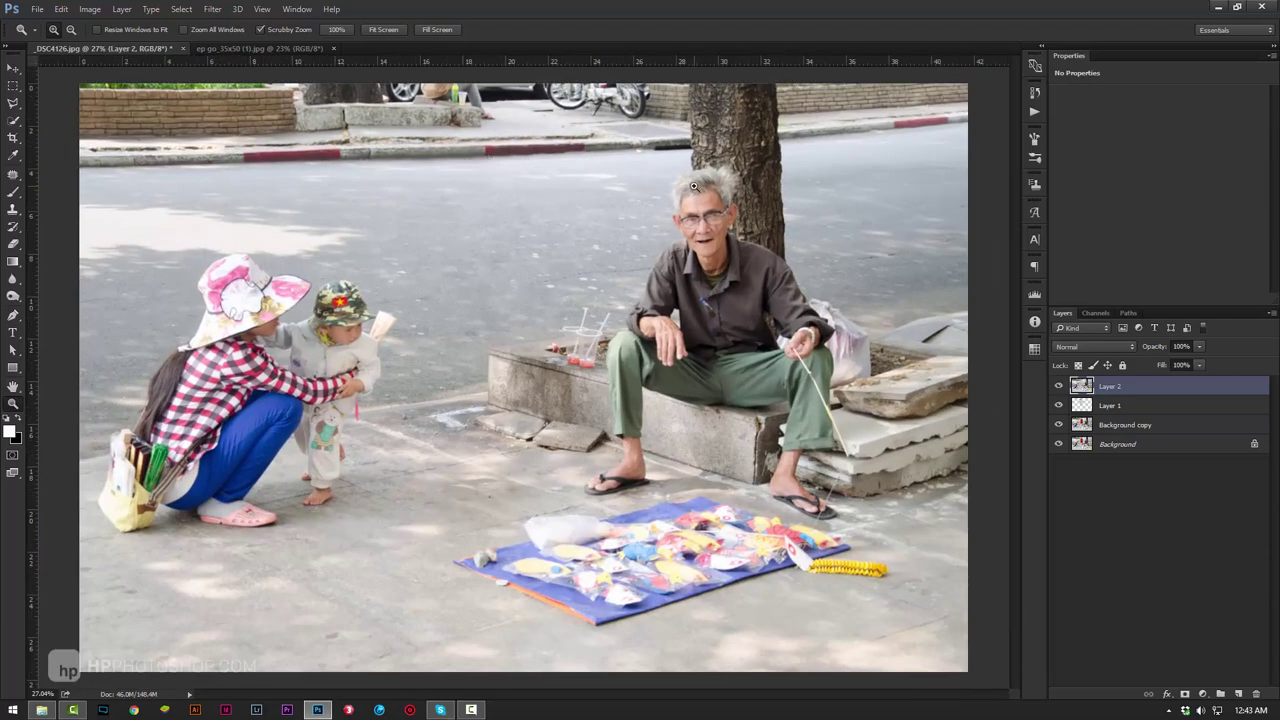
key("ctrl+shift+e")
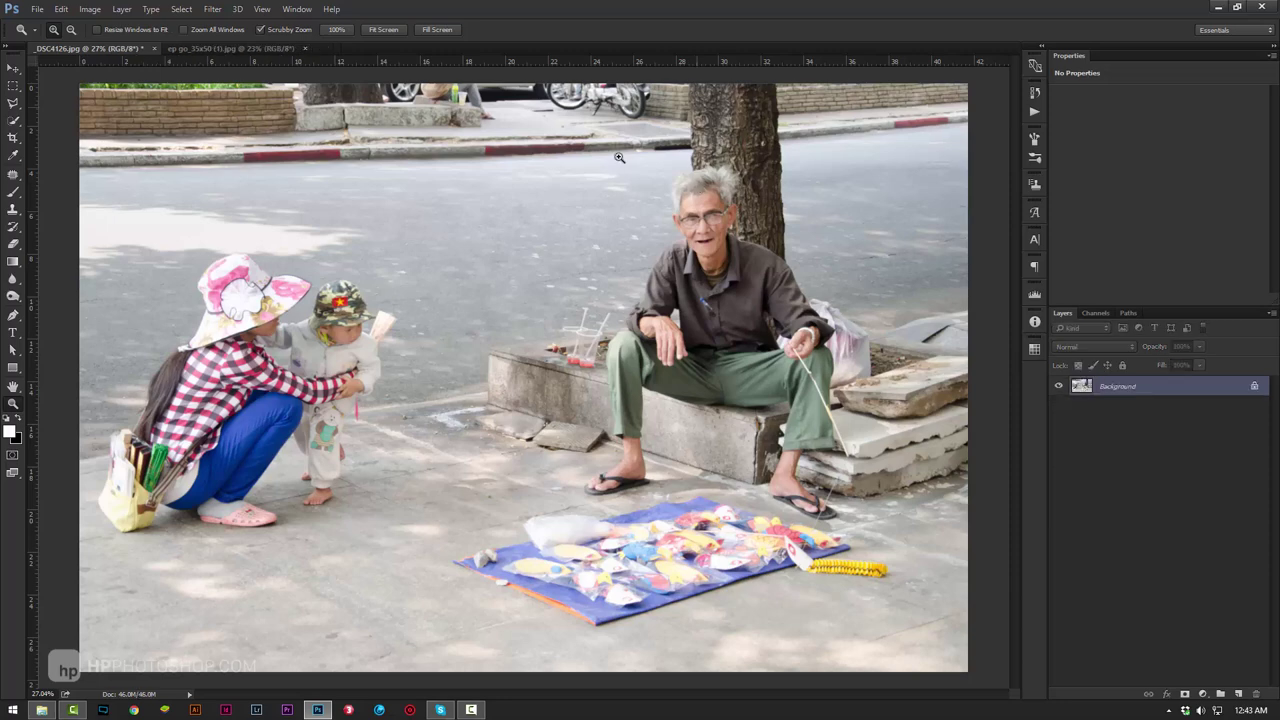
In the History panel, switch between the original _DSC4126.jpg and Snapshot 1 to compare them.
left_click(1035, 92)
scroll(960, 180, "up", 5)
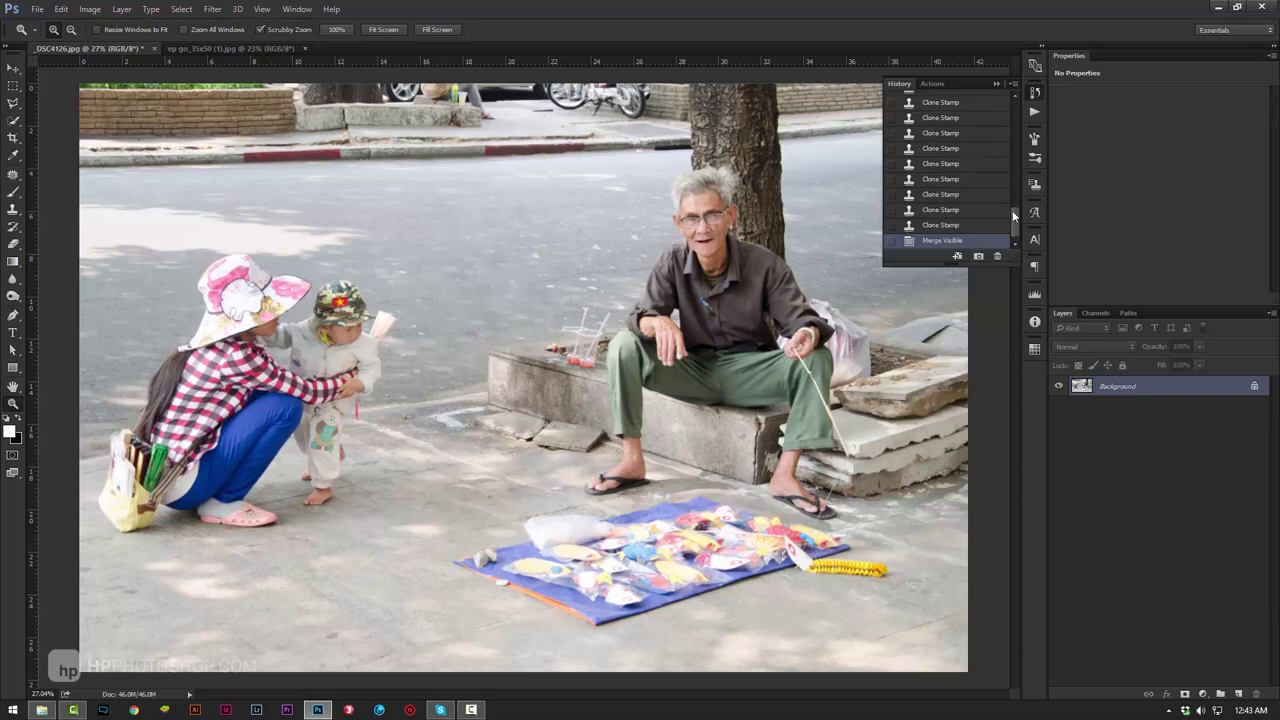
scroll(960, 160, "up", 5)
scroll(975, 130, "up", 5)
left_click(975, 100)
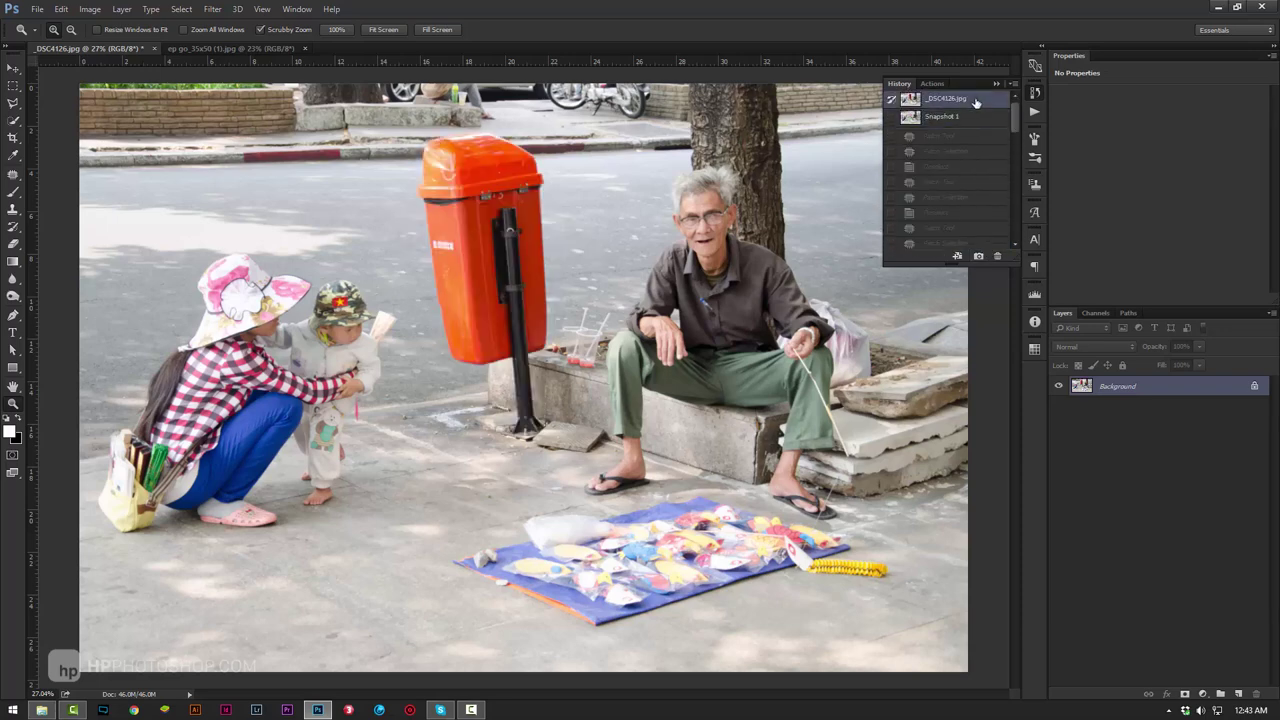
left_click(968, 118)
left_click(968, 122)
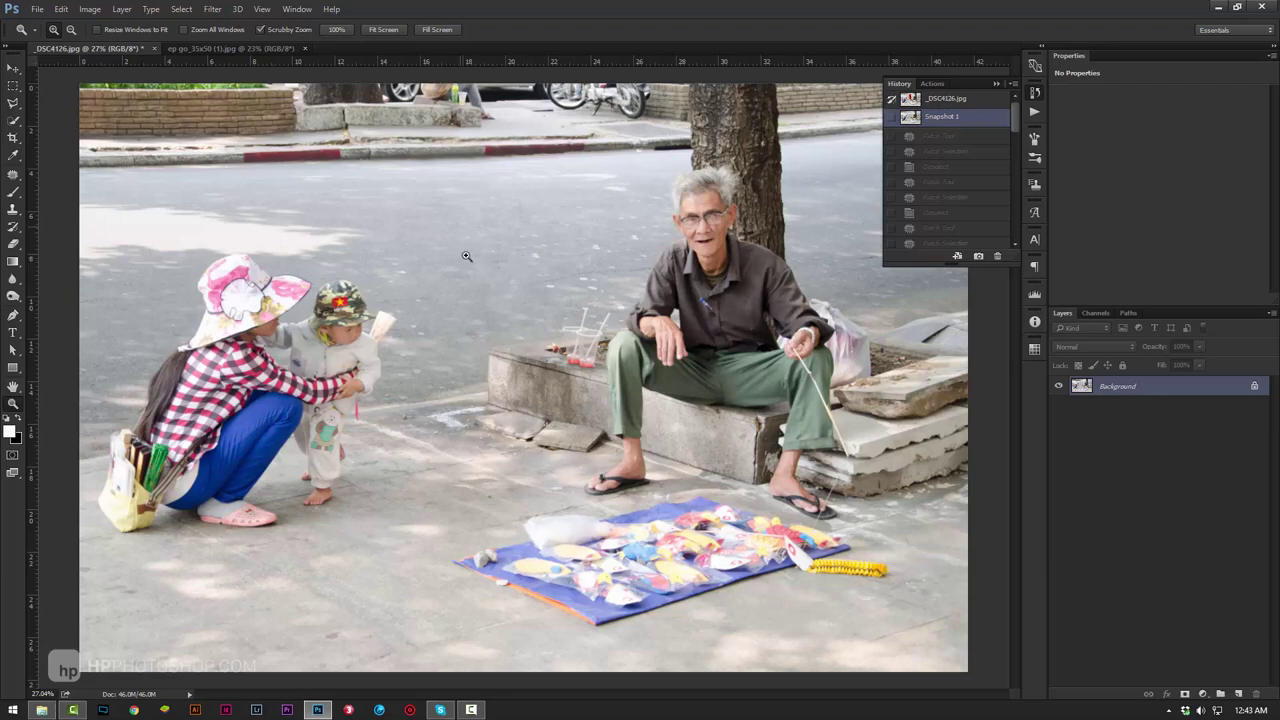
left_click_drag(622, 245, 590, 247)
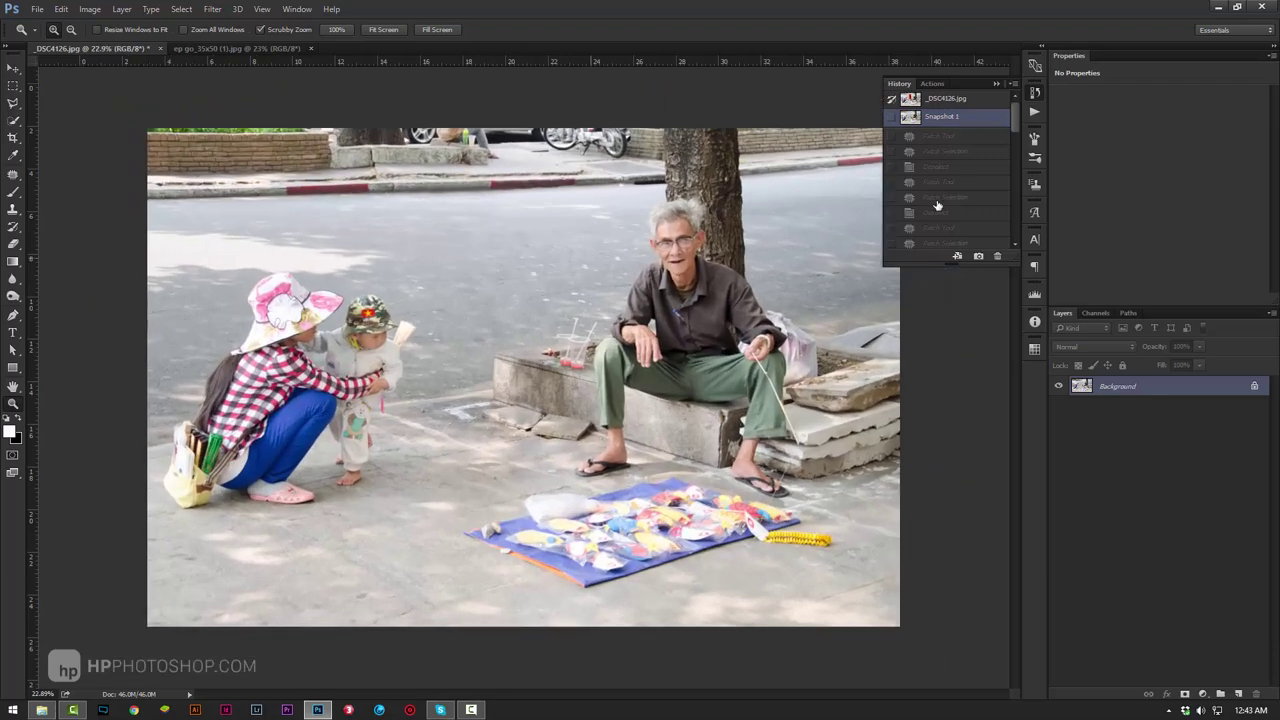
left_click(957, 104)
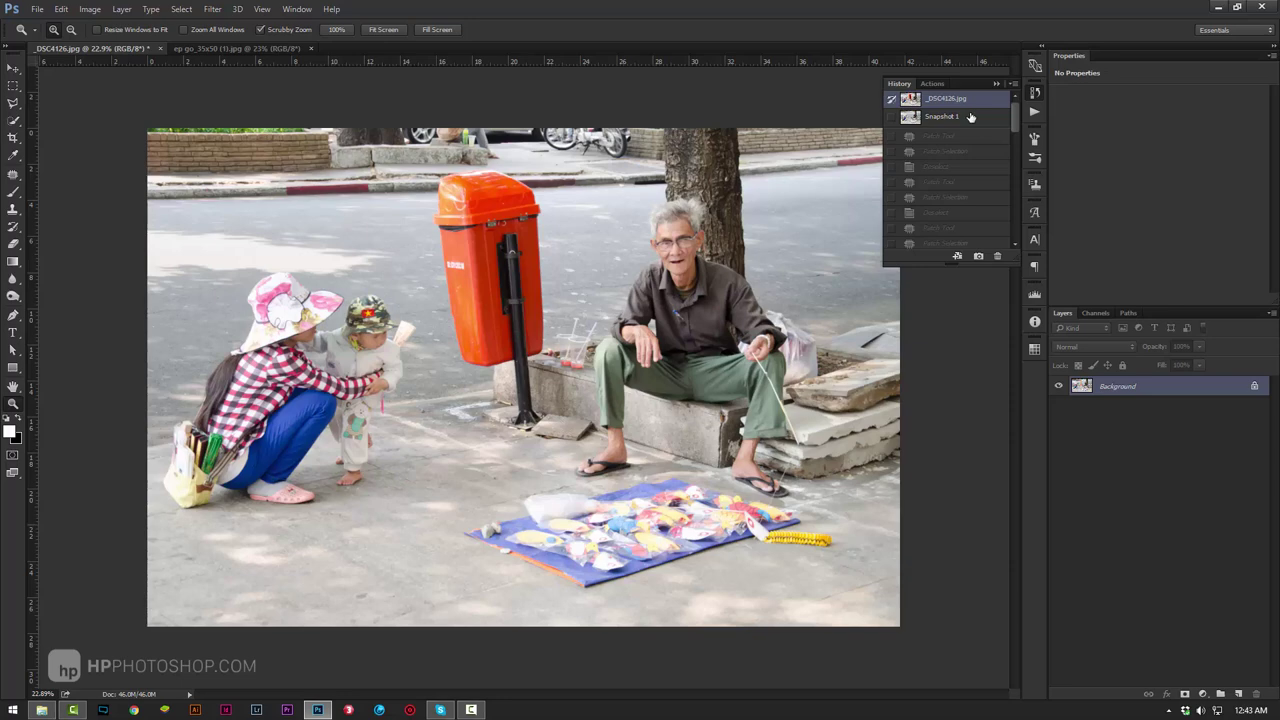
left_click(970, 117)
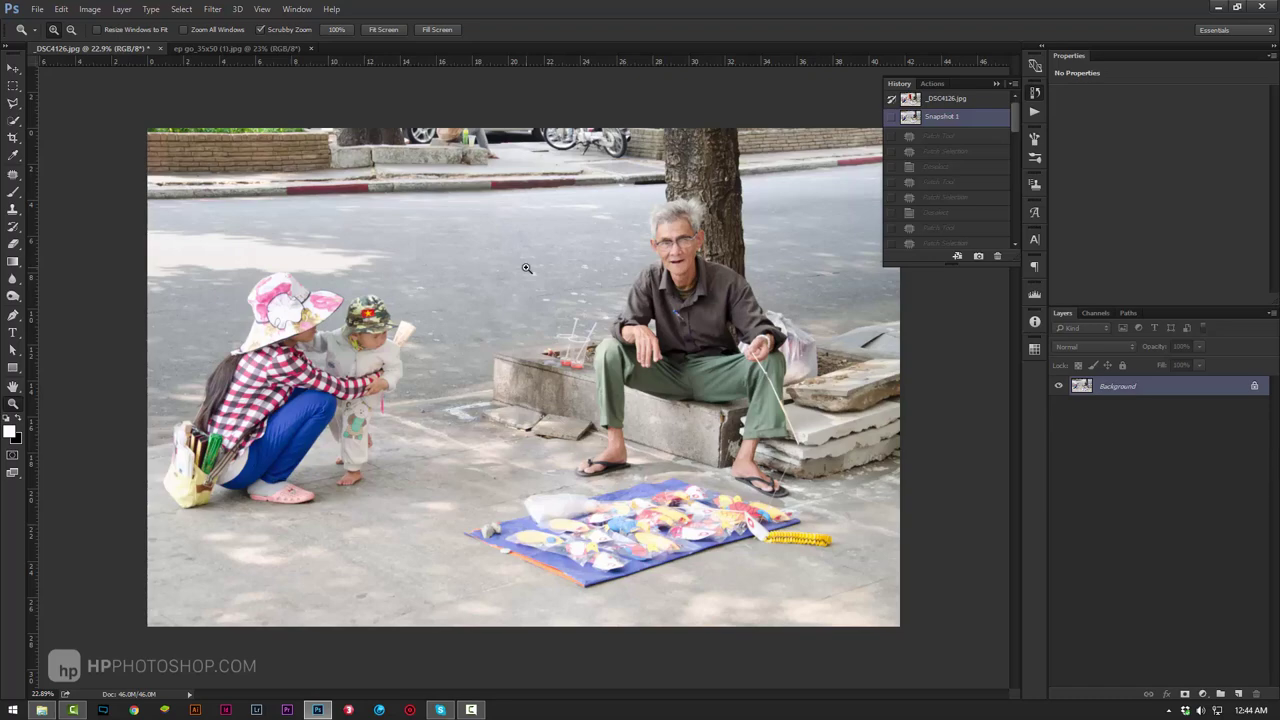
left_click_drag(508, 261, 520, 268)
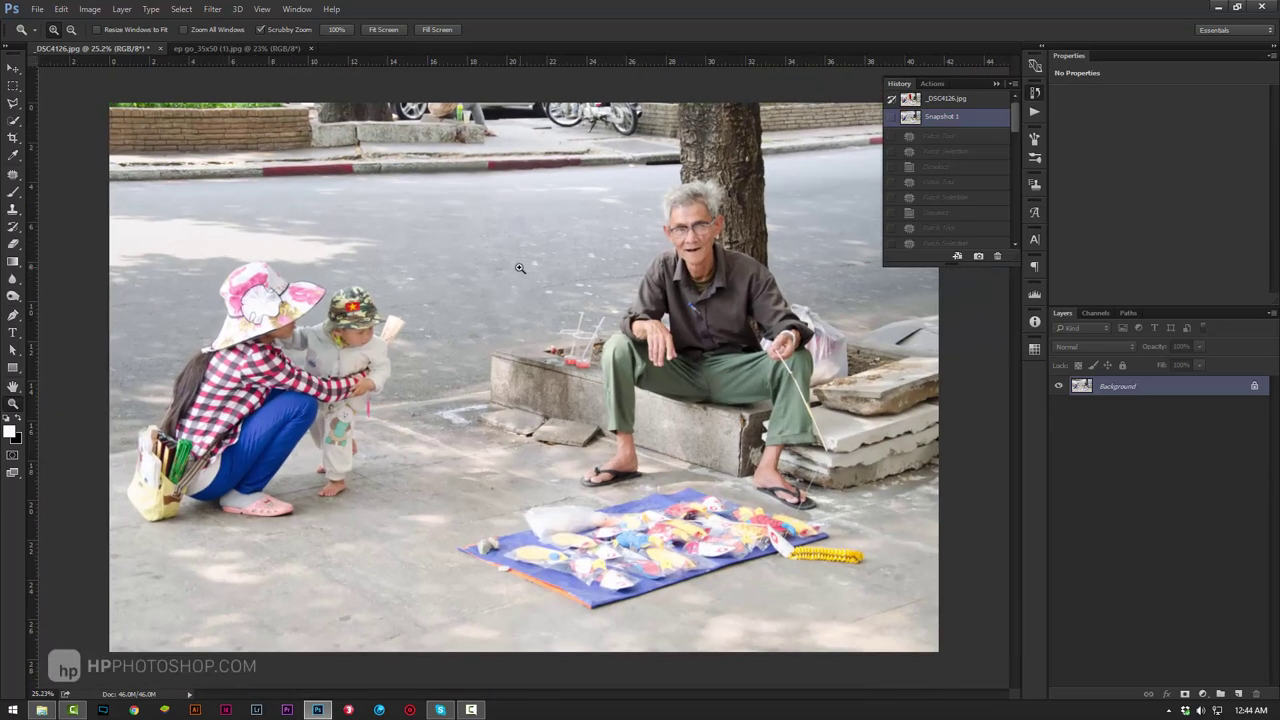
left_click_drag(515, 266, 500, 266)
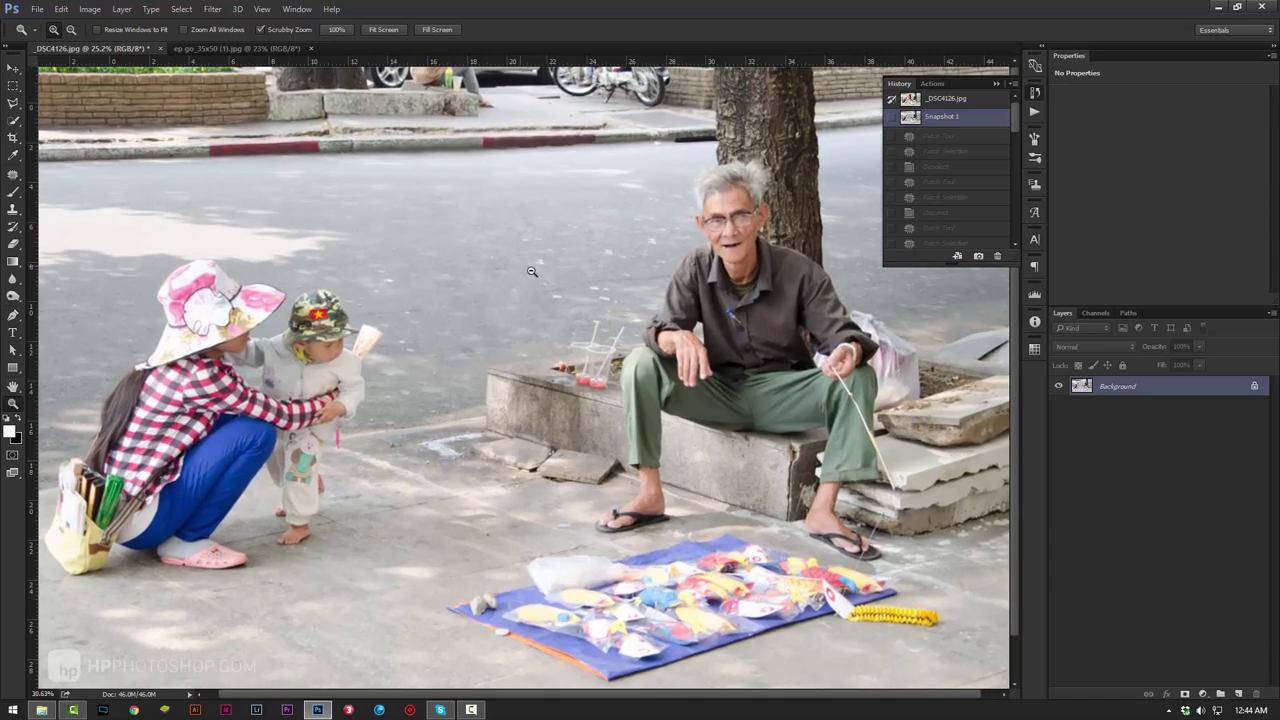
left_click(890, 118)
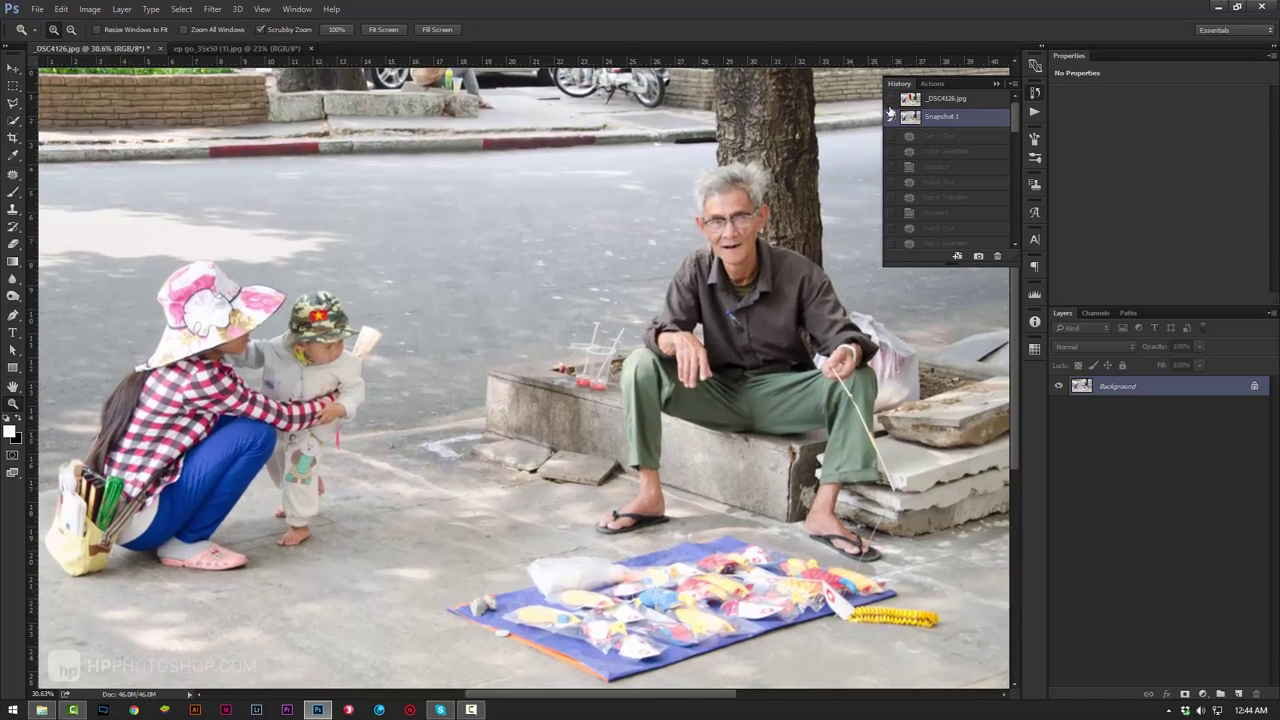
left_click(955, 101)
left_click(957, 103)
left_click(962, 118)
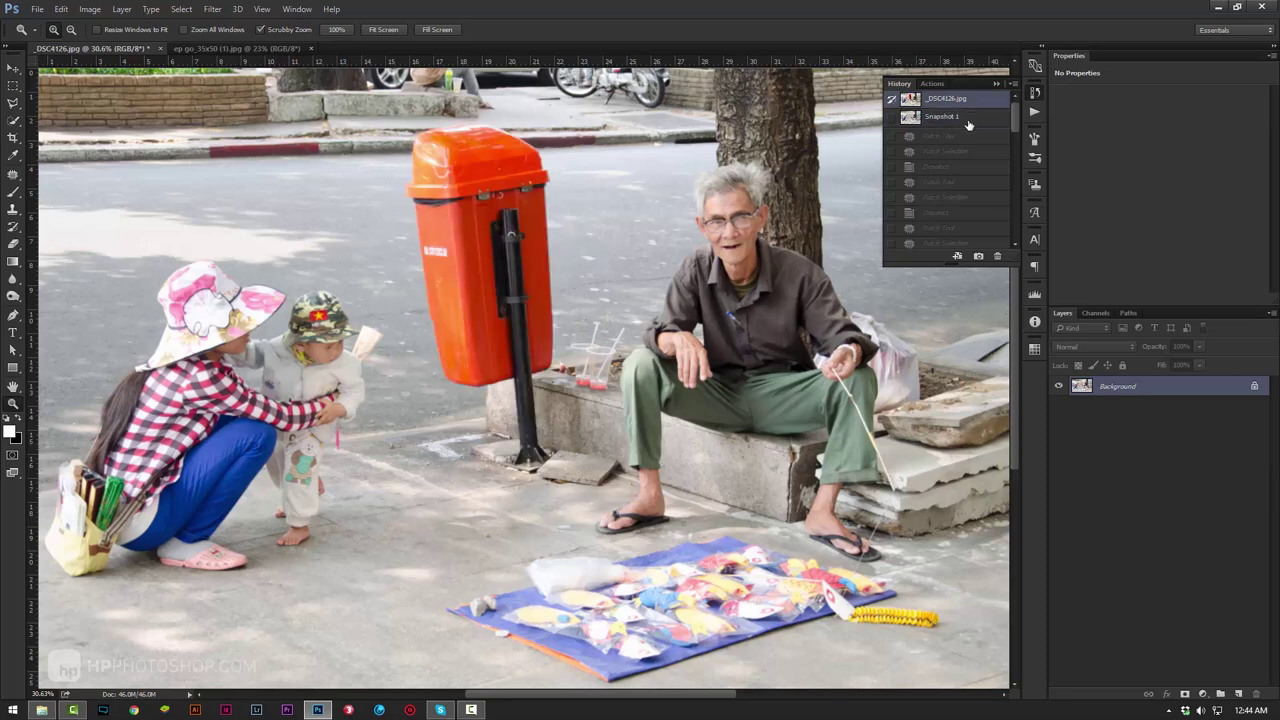
left_click(968, 118)
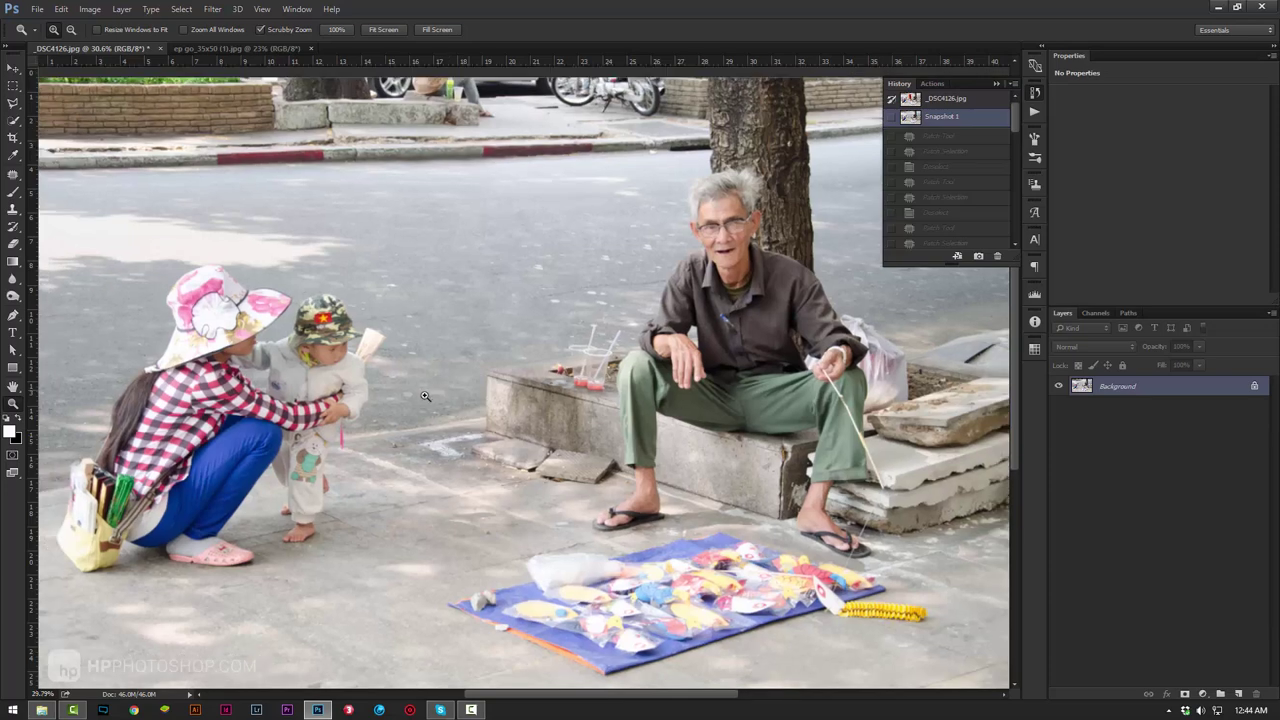
mouse_move(458, 413)
left_mouse_down()
mouse_move(437, 402)
mouse_move(474, 332)
left_mouse_up()
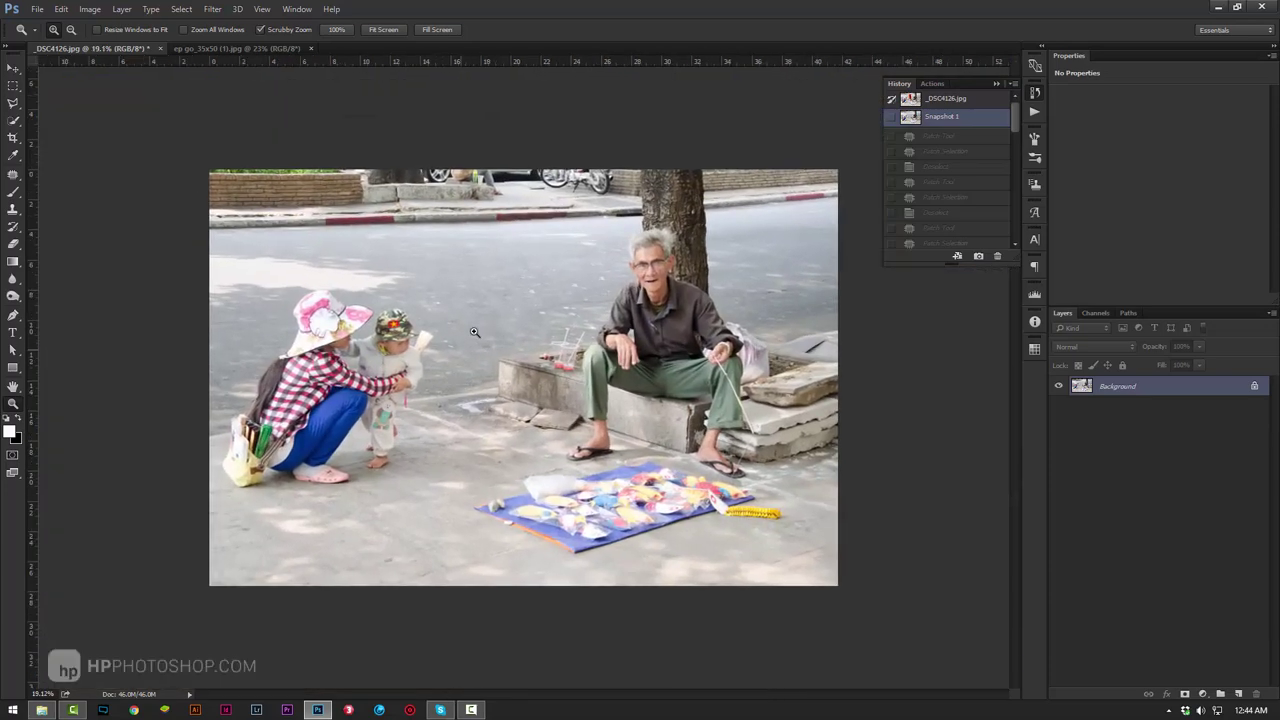